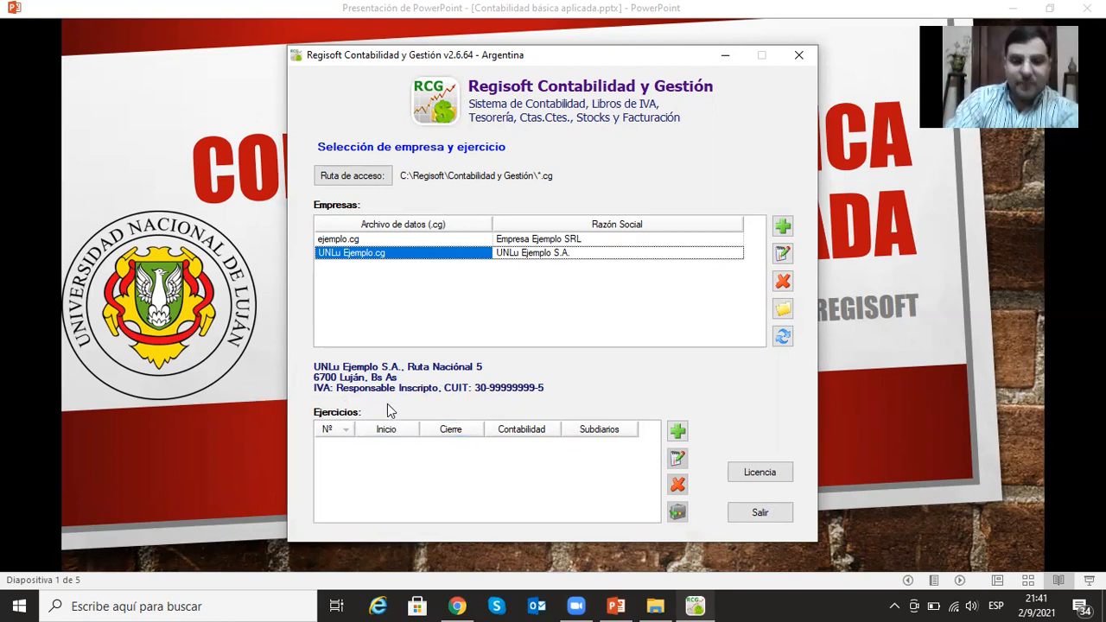
- Add fiscal year 1 to UNLu Ejemplo S.A., running from 1/1/2021 to 31/12/2021
click(676, 429)
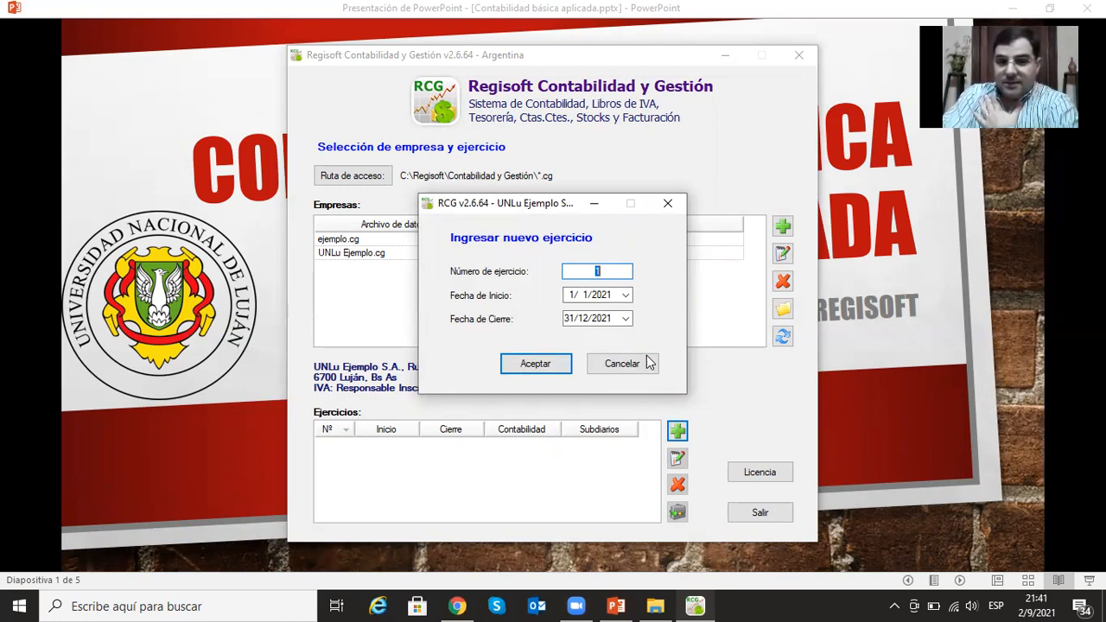
click(557, 362)
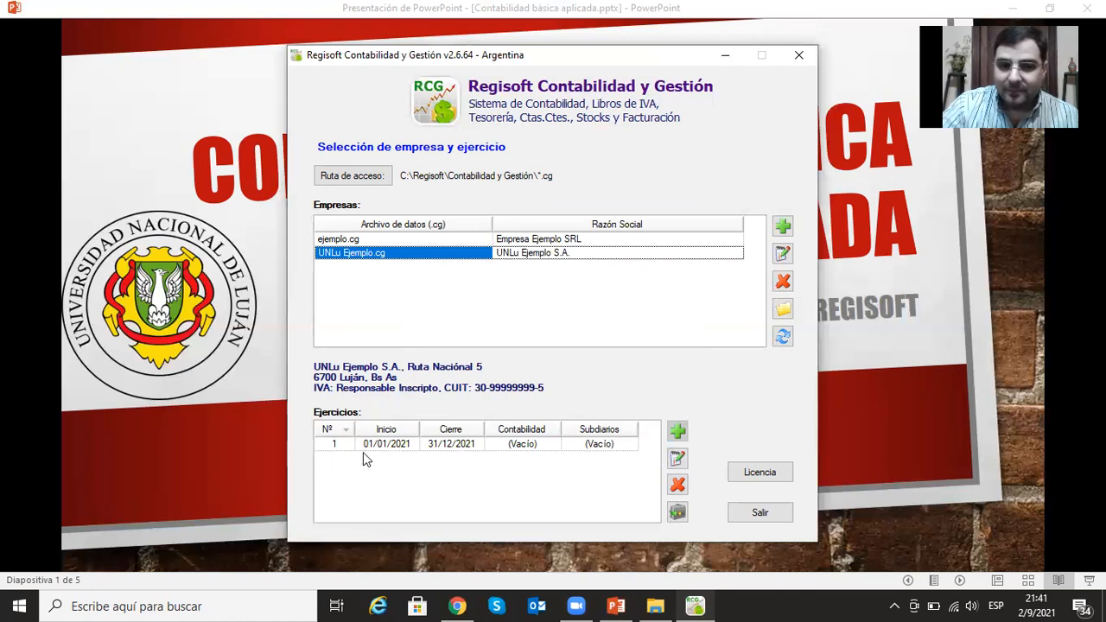
- Review the data of fiscal year 1 in its modification form, and delete that fiscal year
click(539, 446)
click(618, 448)
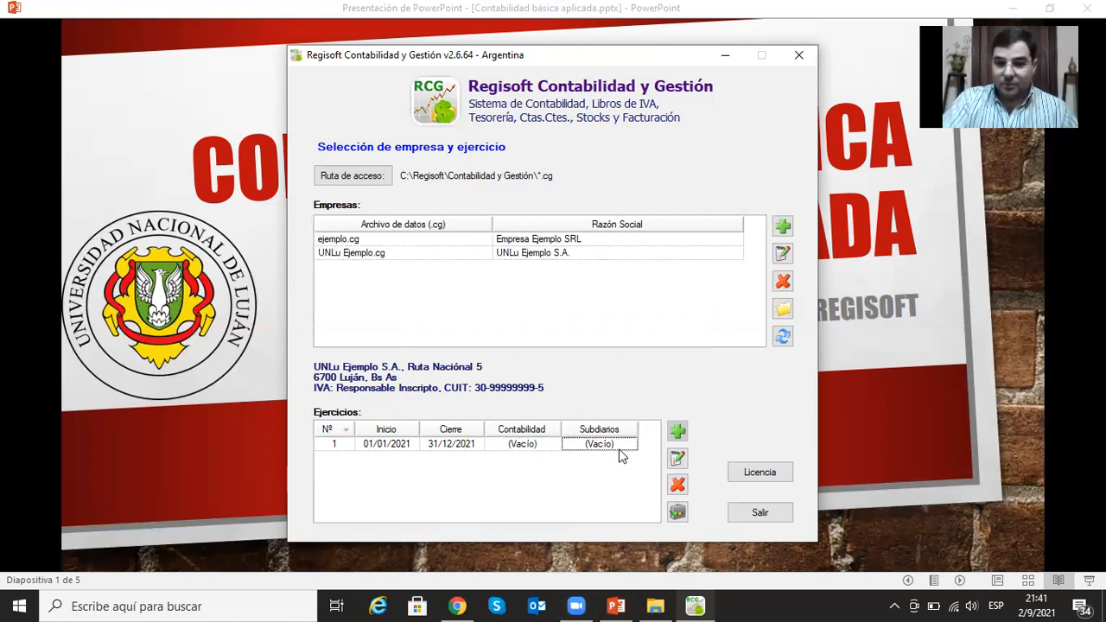
click(678, 460)
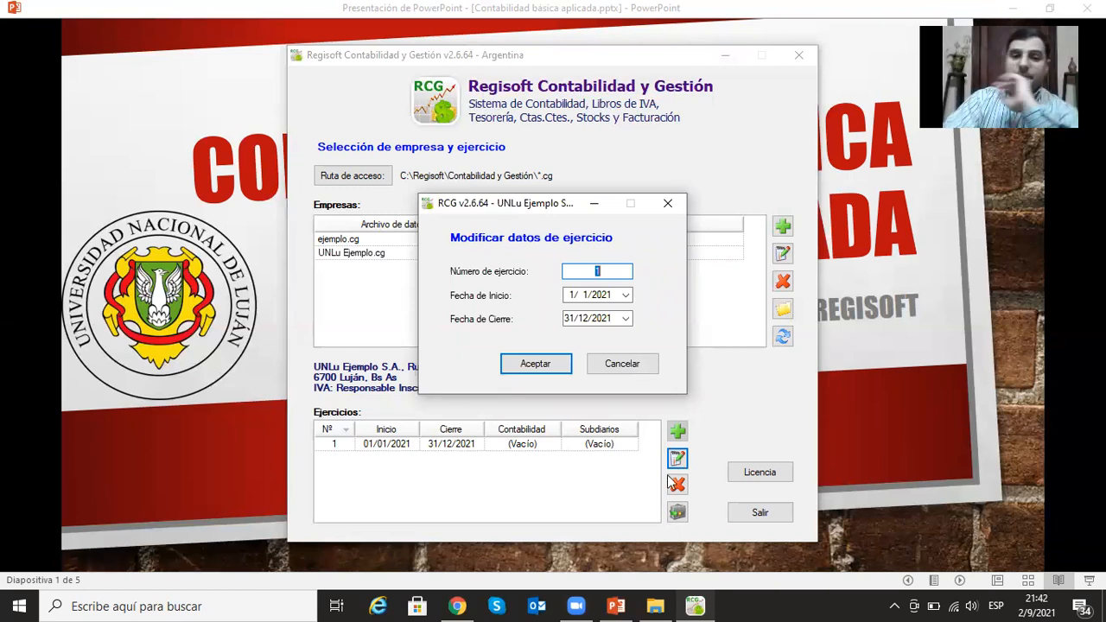
click(552, 366)
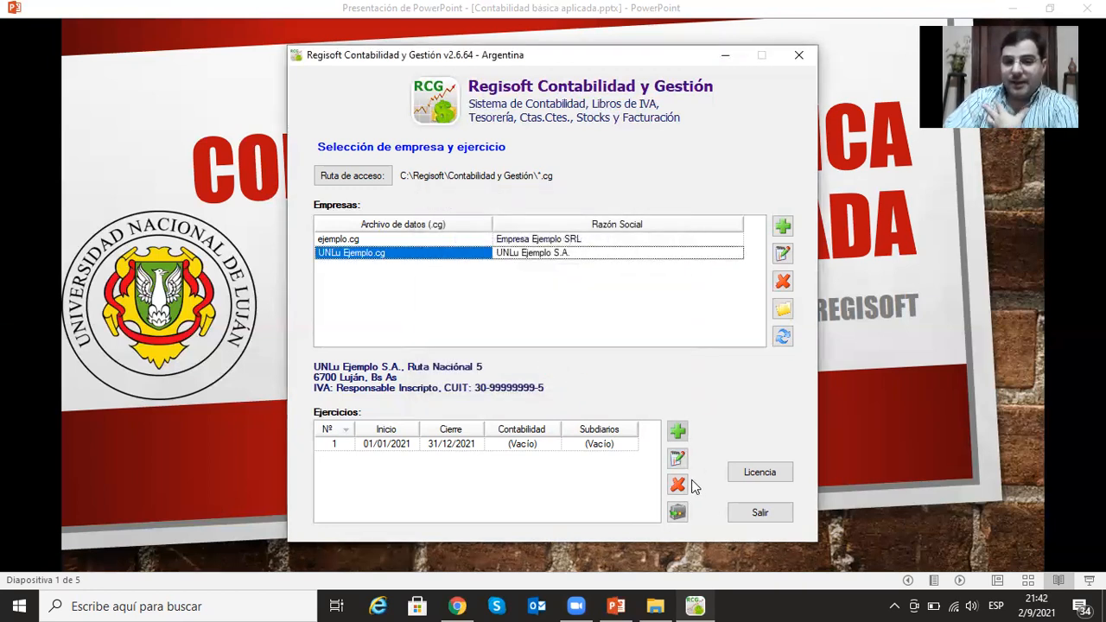
click(609, 446)
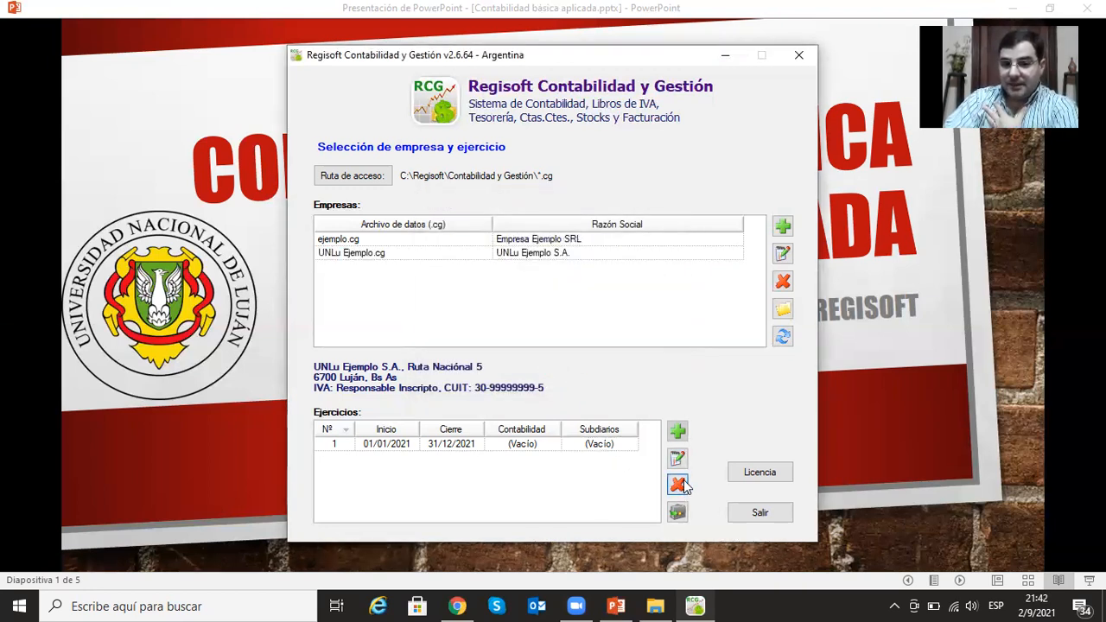
click(678, 484)
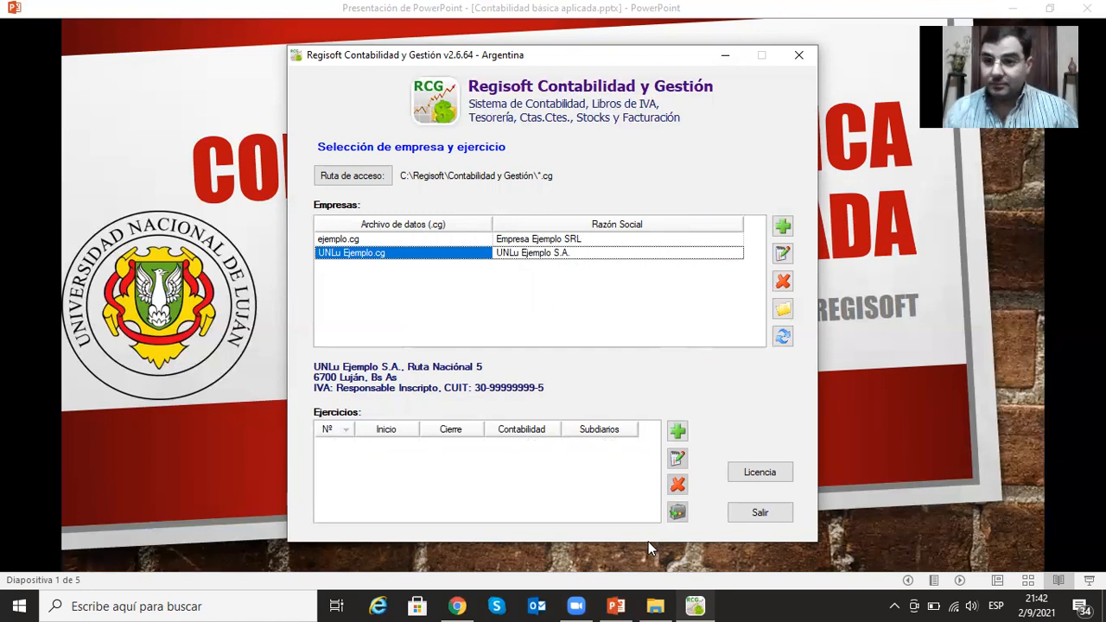
- Create fiscal year 1 again for UNLu Ejemplo S.A., from 1/1/2021 to 31/12/2021, and enter its accounting and subledgers
click(687, 440)
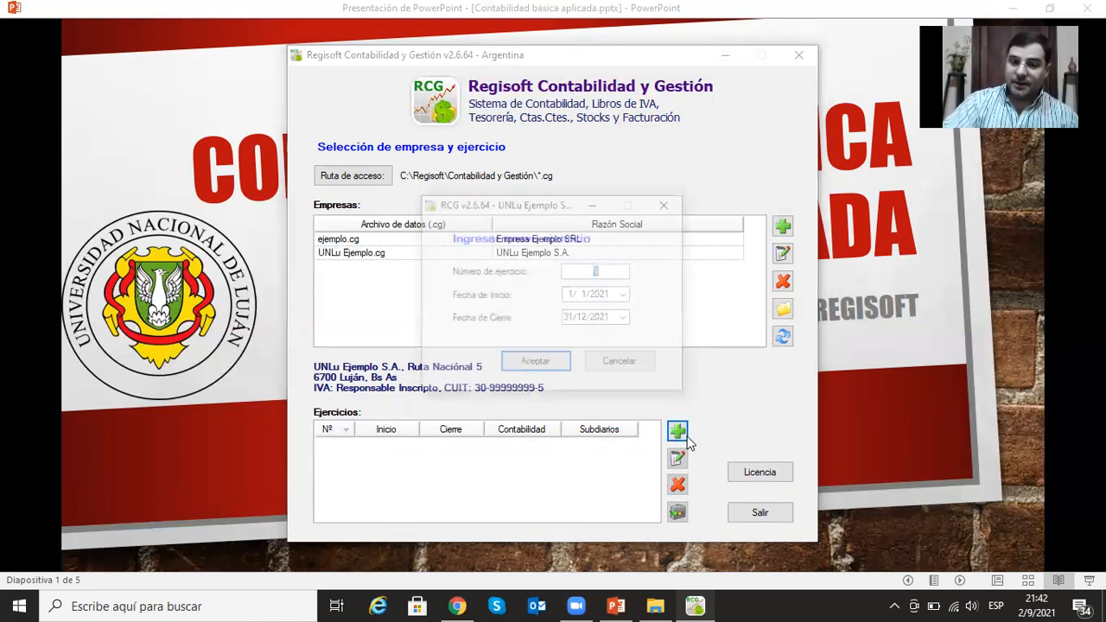
click(535, 363)
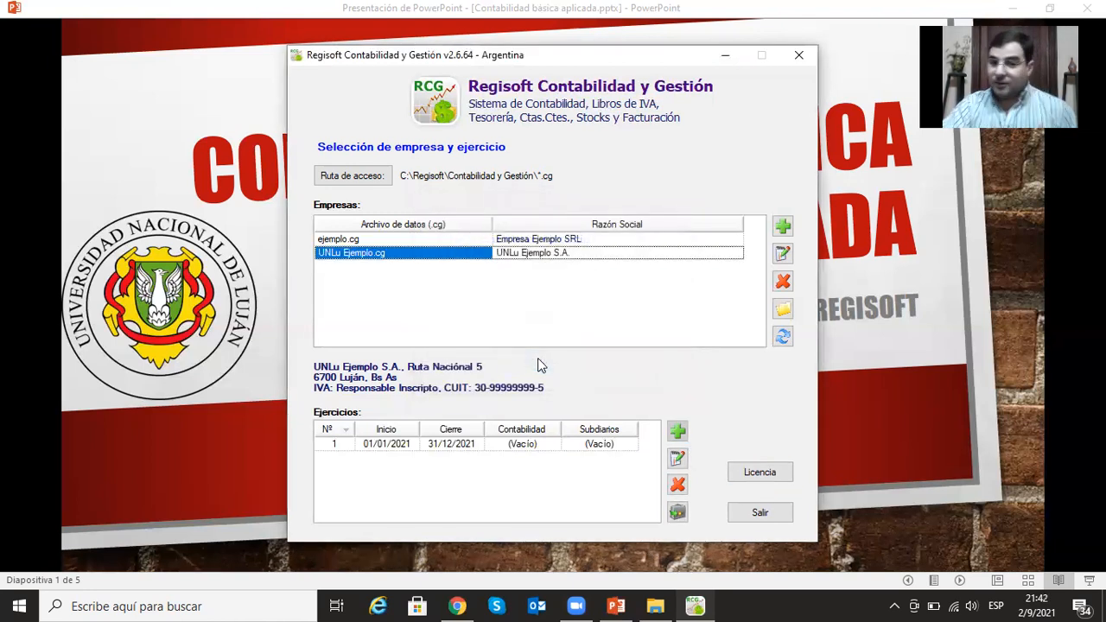
click(676, 513)
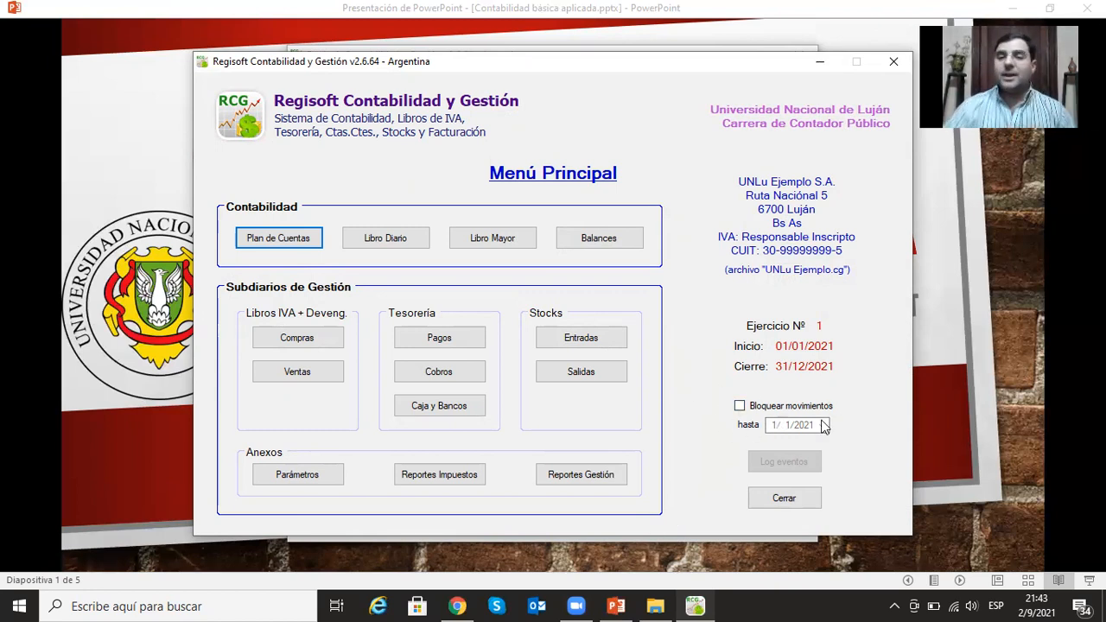
- Try the option that blocks movements up to a given date, and leave it disabled
click(740, 405)
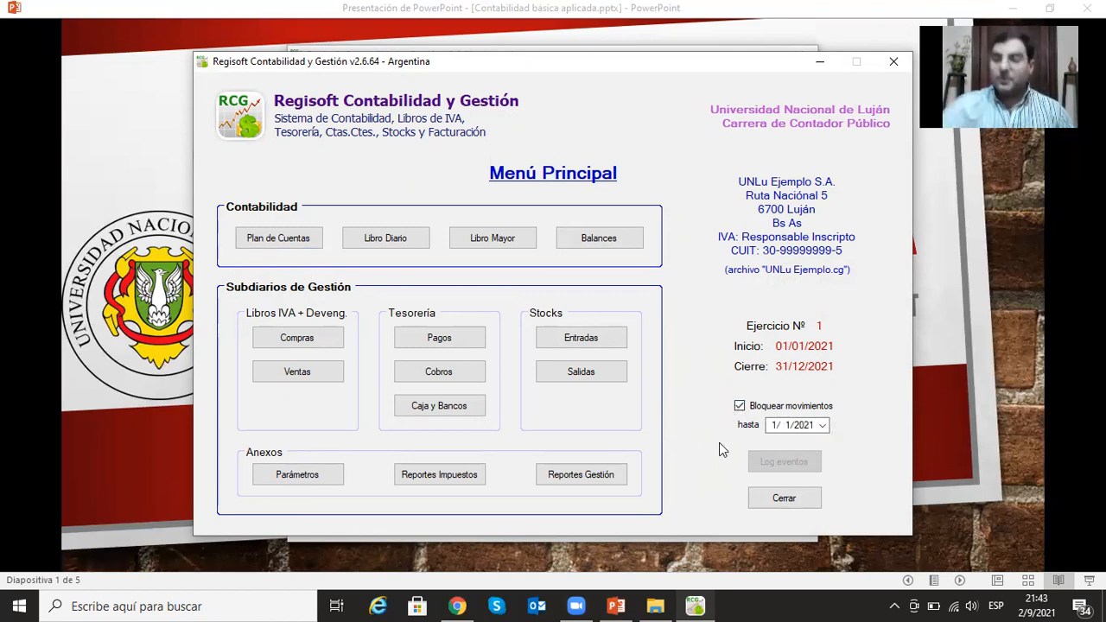
click(823, 425)
click(856, 407)
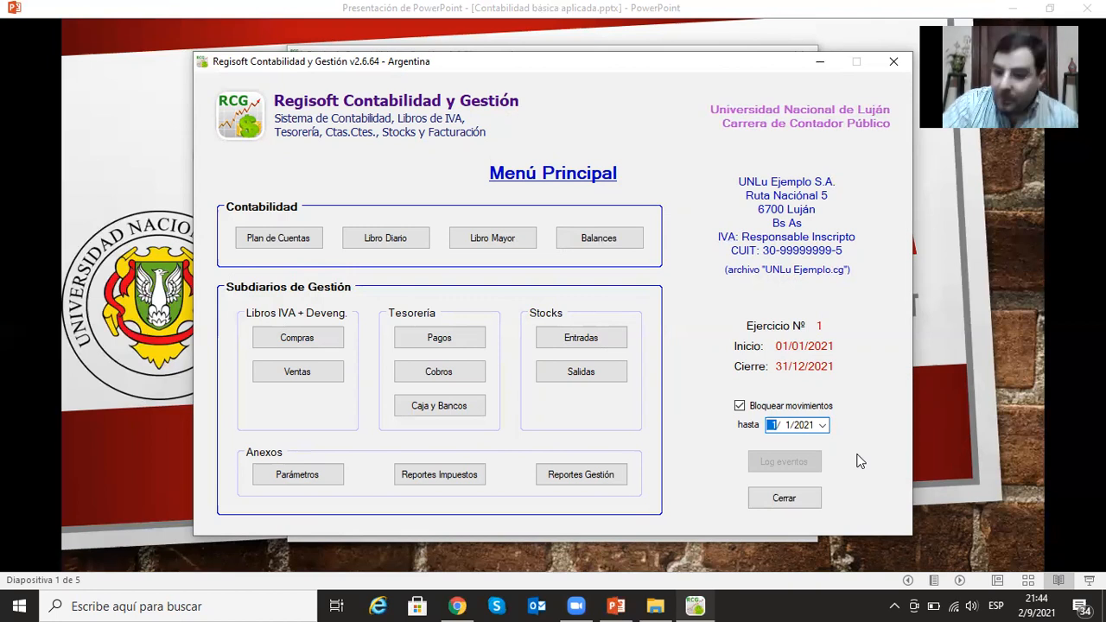
click(739, 404)
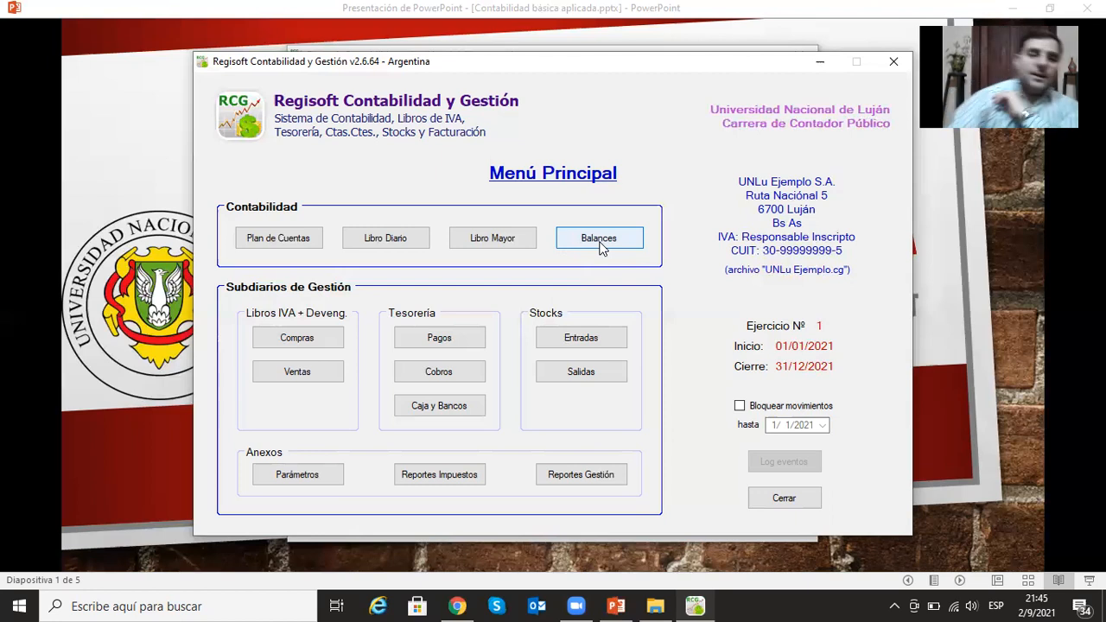
- Open the company's chart of accounts (Plan de Cuentas) and select the Activo heading
click(275, 240)
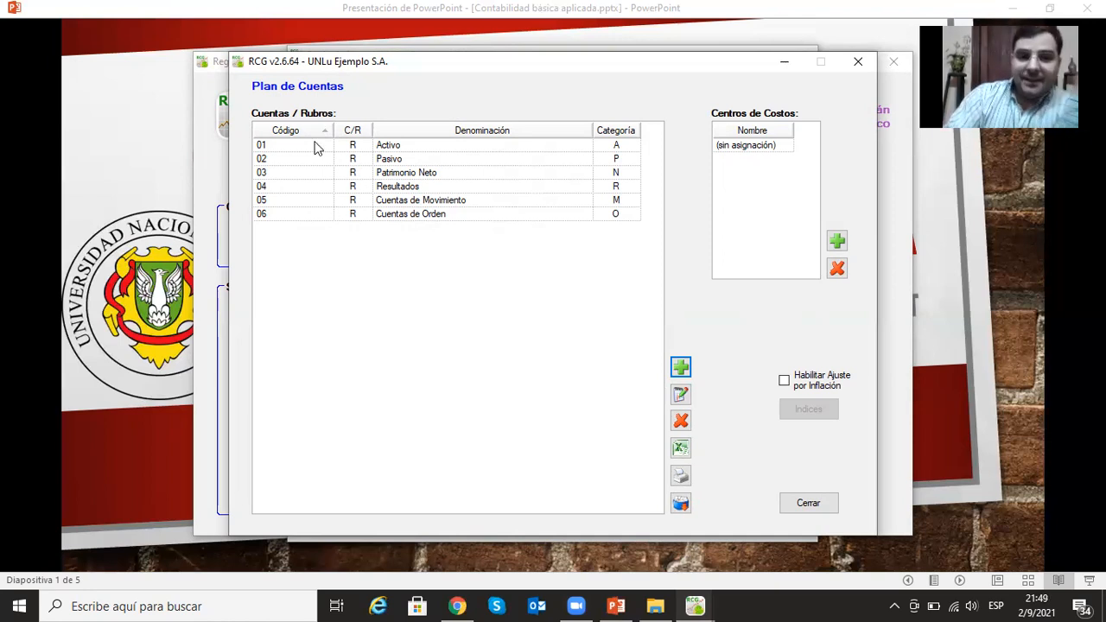
click(401, 147)
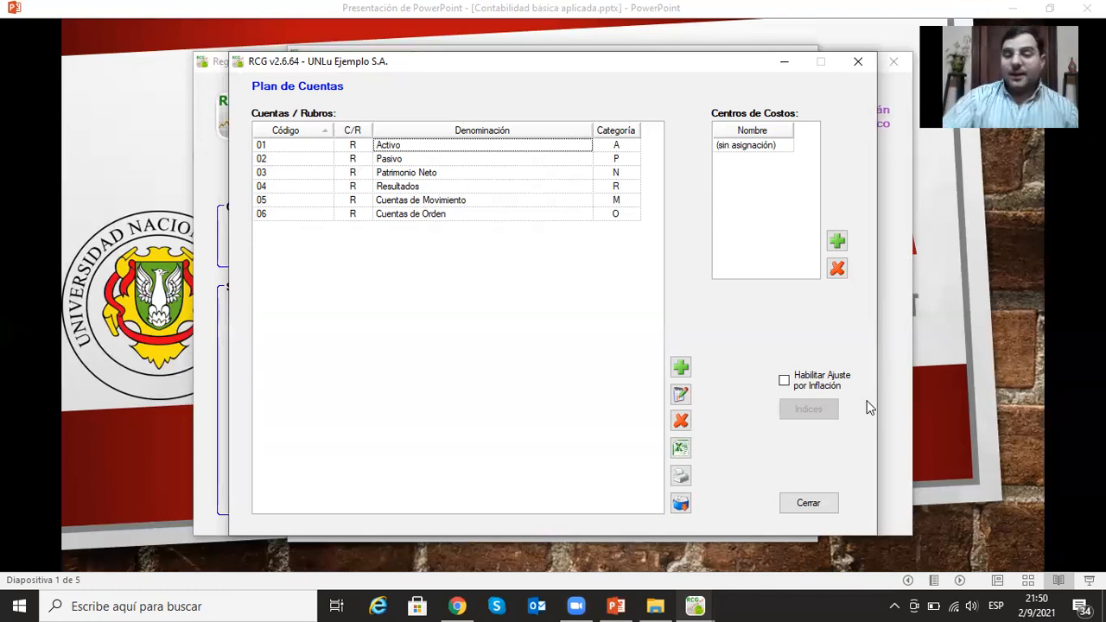
- Add the postable account (Cuenta imputable) Caja to the Activo category with code 01.01
click(681, 368)
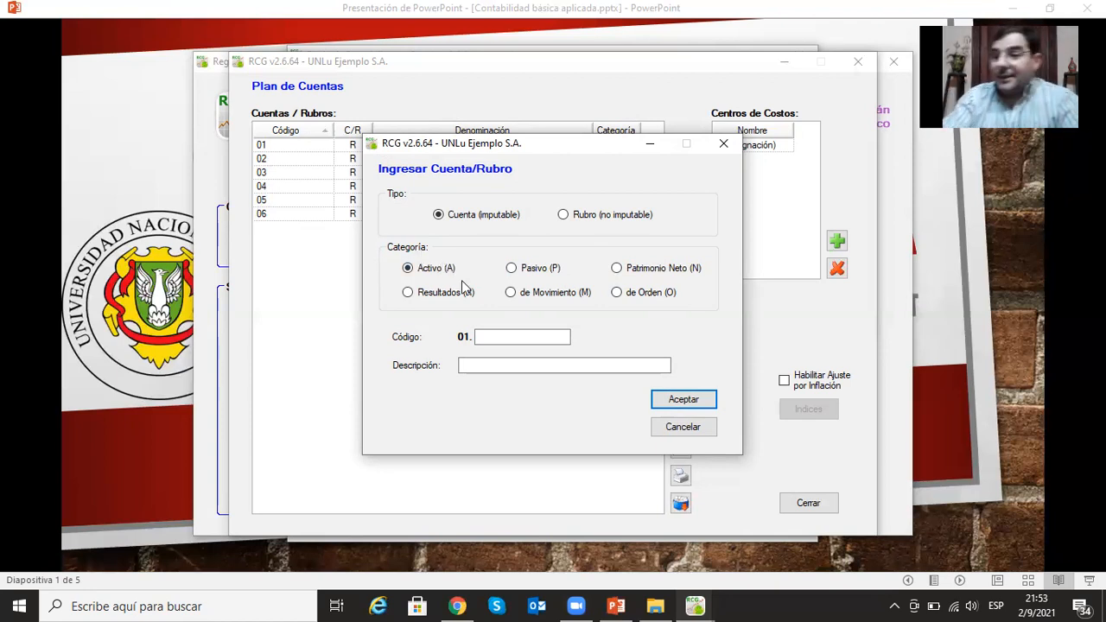
click(521, 342)
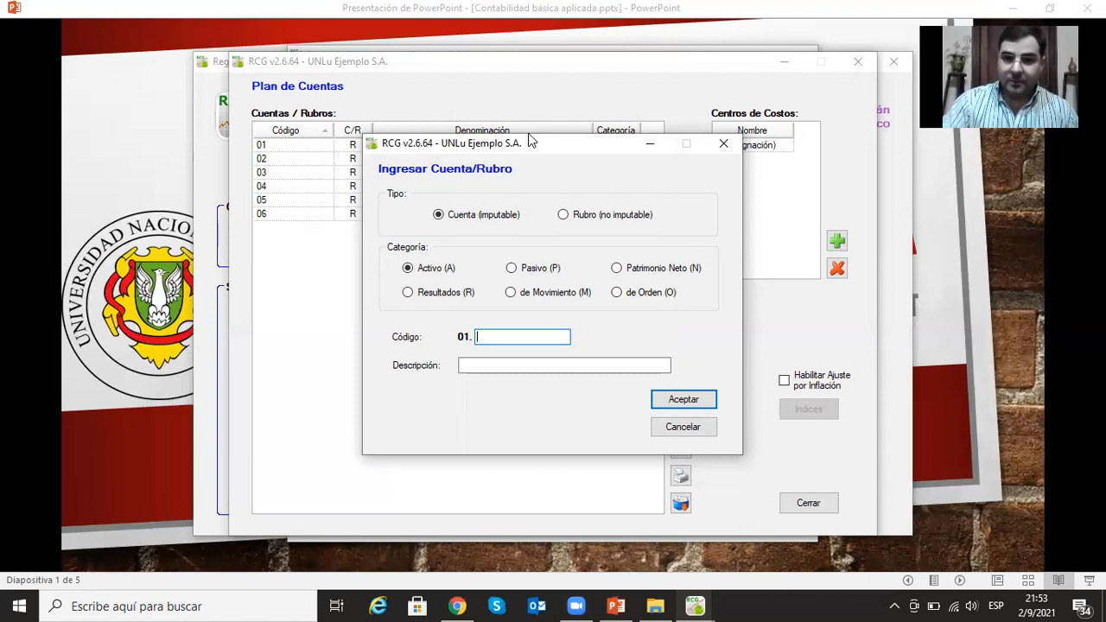
drag(546, 150, 664, 127)
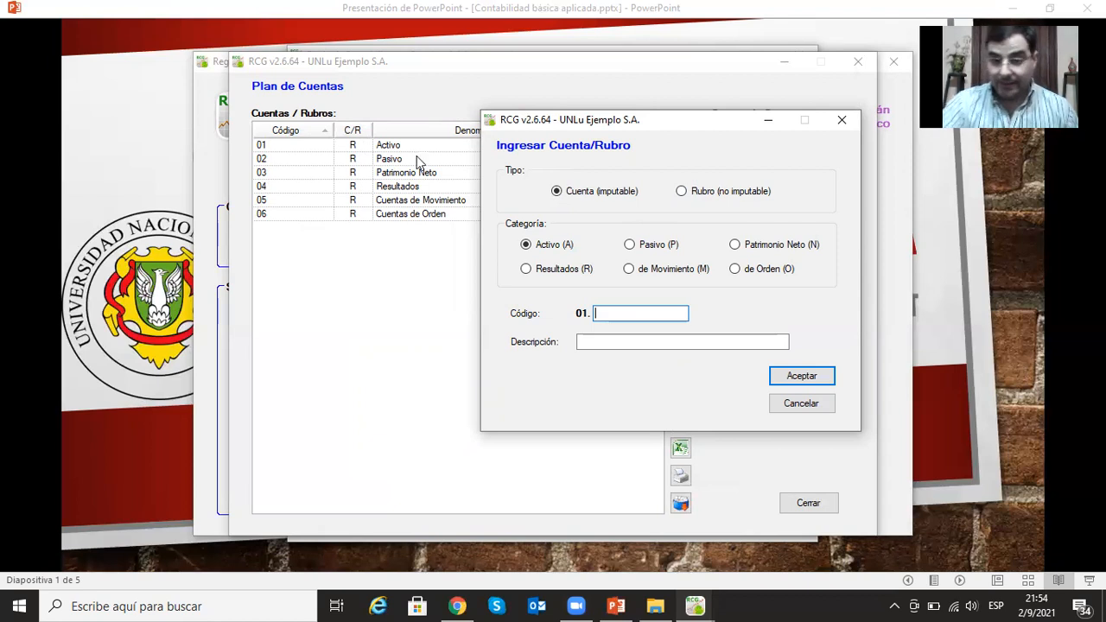
drag(678, 127, 594, 105)
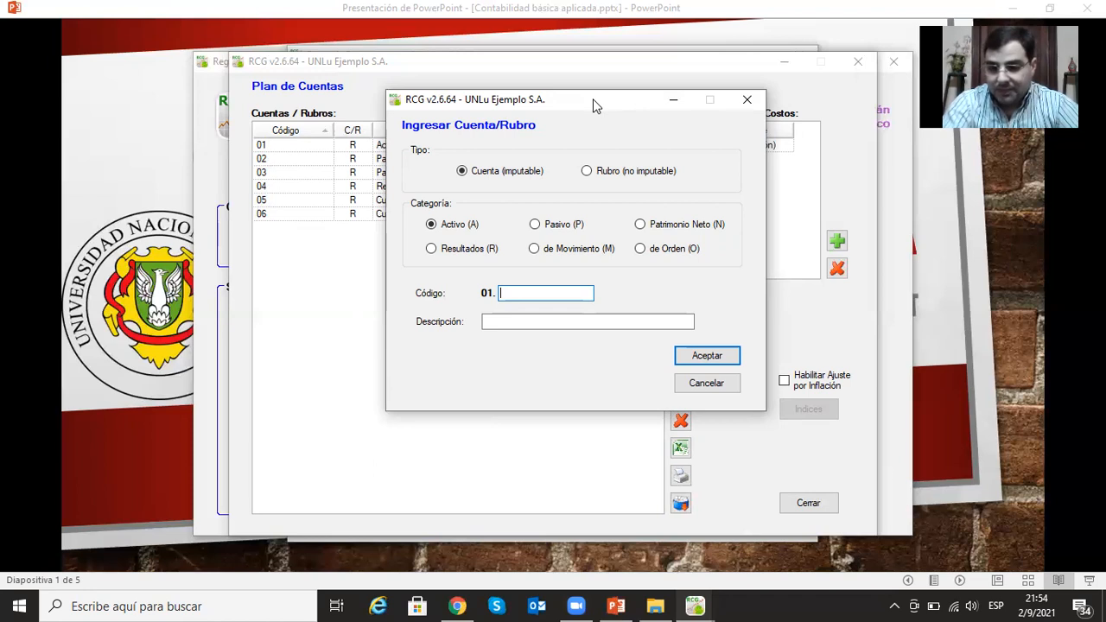
text(01)
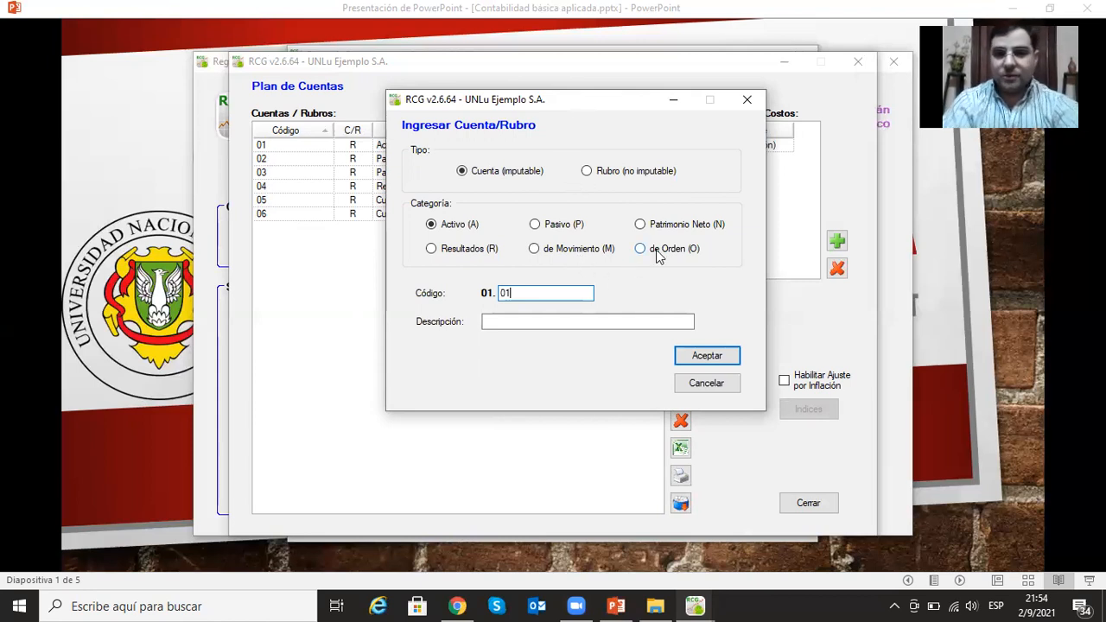
key(Tab)
text(Caja)
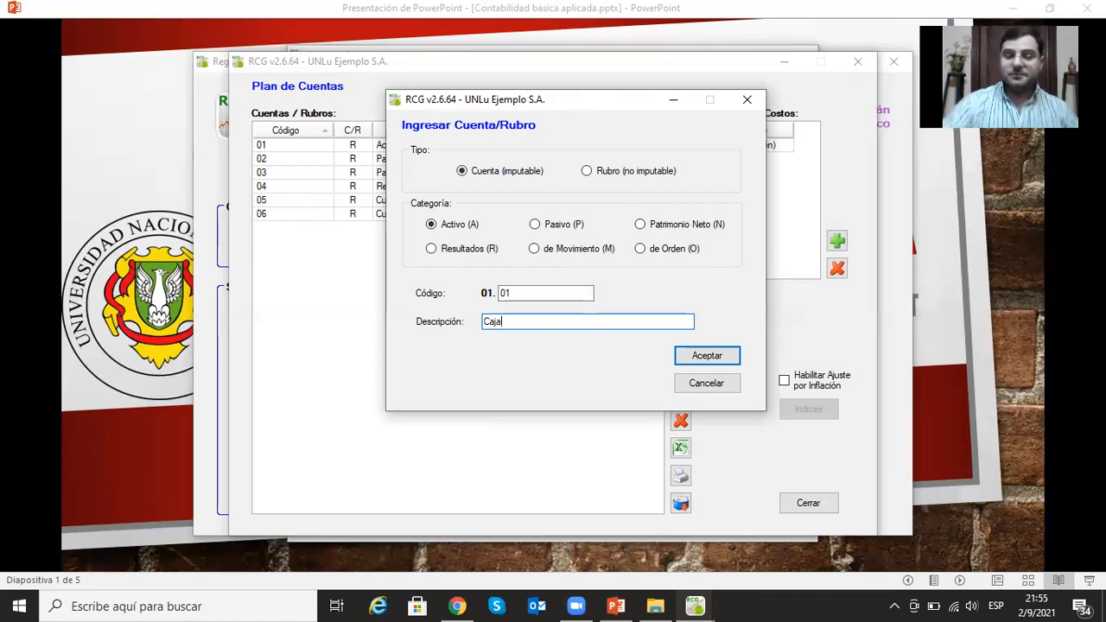
click(703, 355)
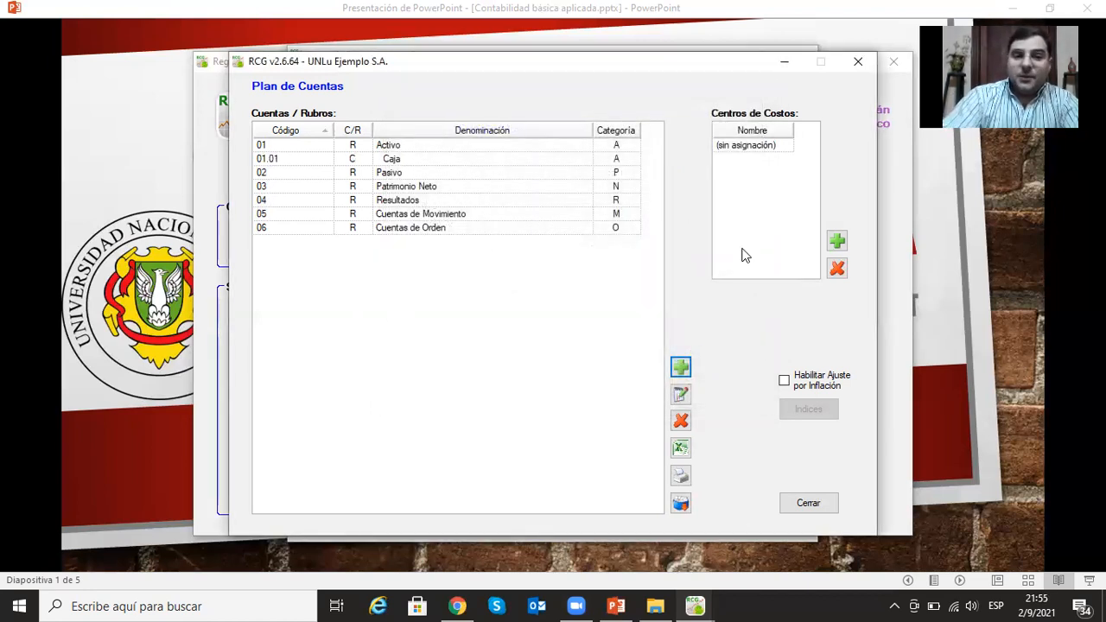
- Delete the Caja account from the chart of accounts
click(402, 161)
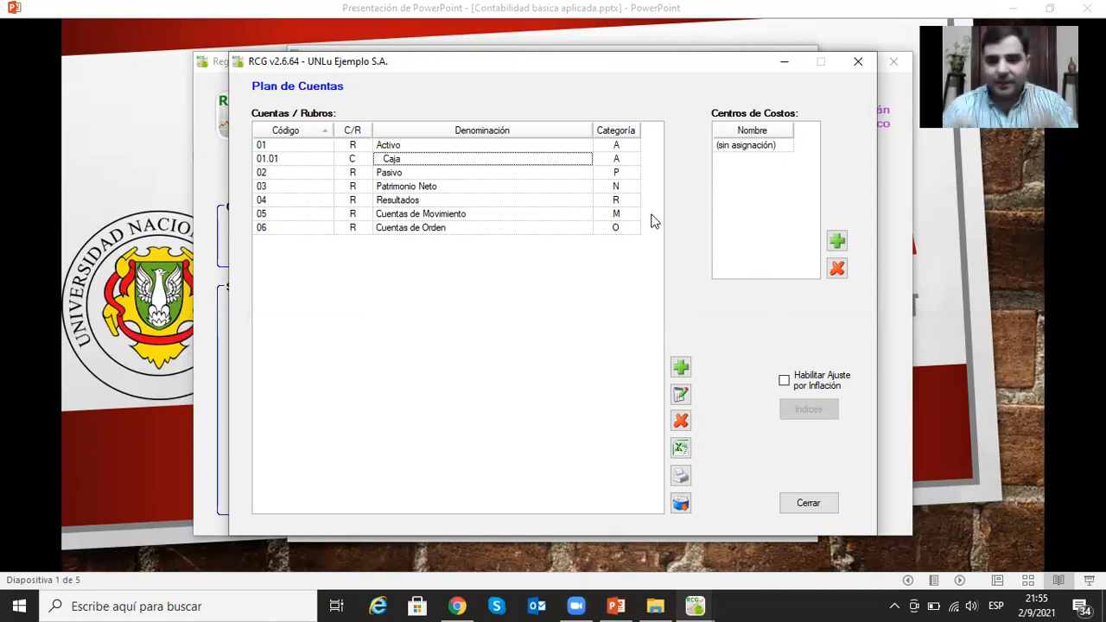
click(680, 420)
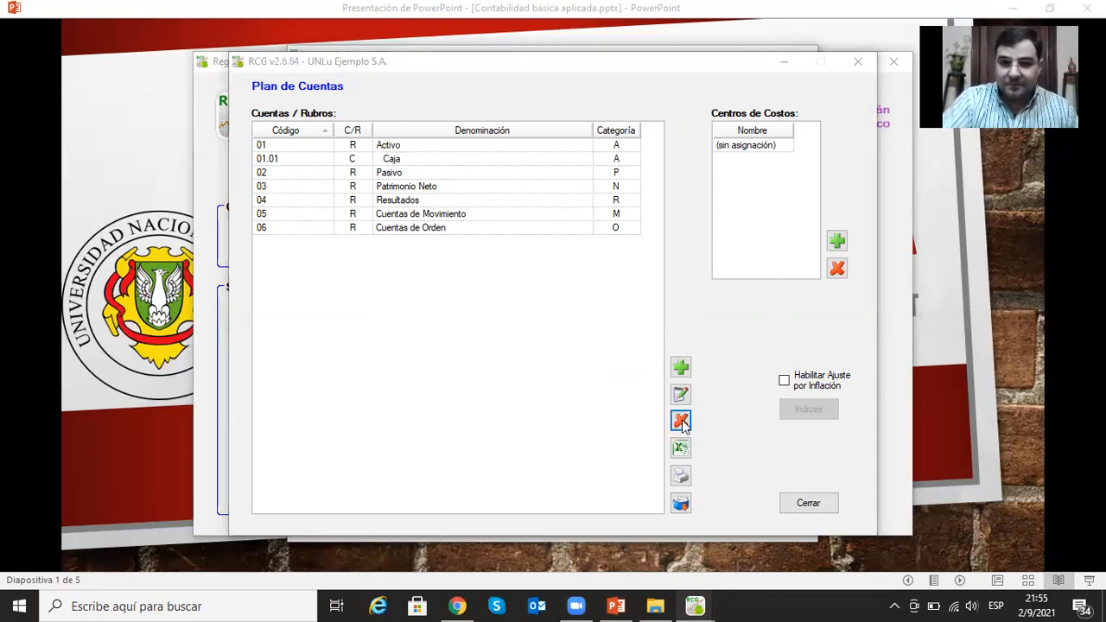
click(531, 355)
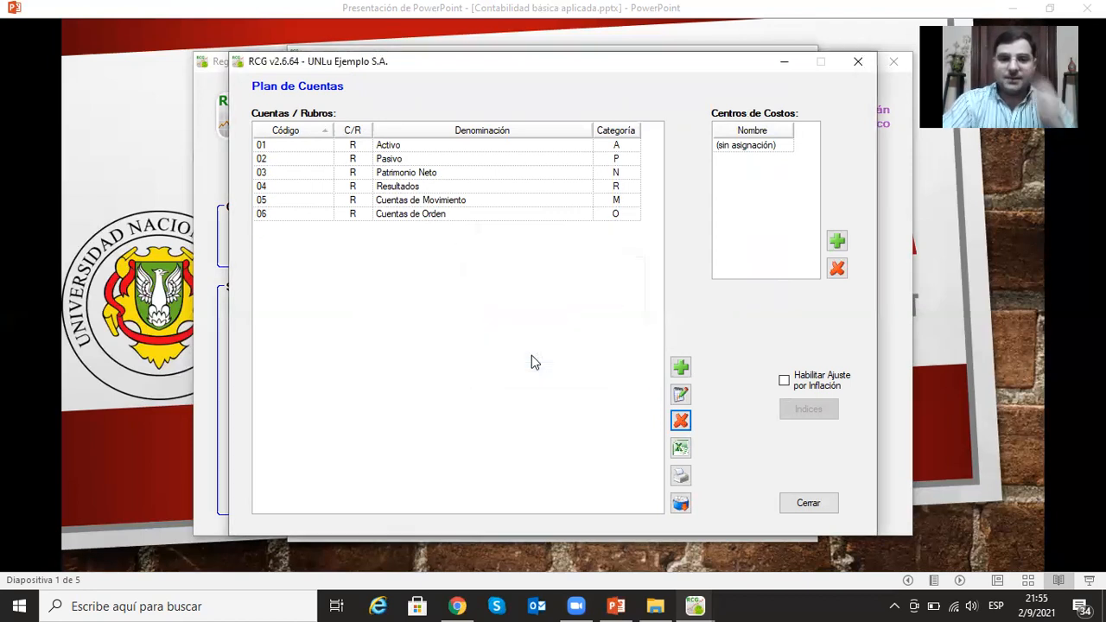
- Add the non-postable heading (Rubro) Activo Corriente to the Activo category with code 01.01
click(681, 367)
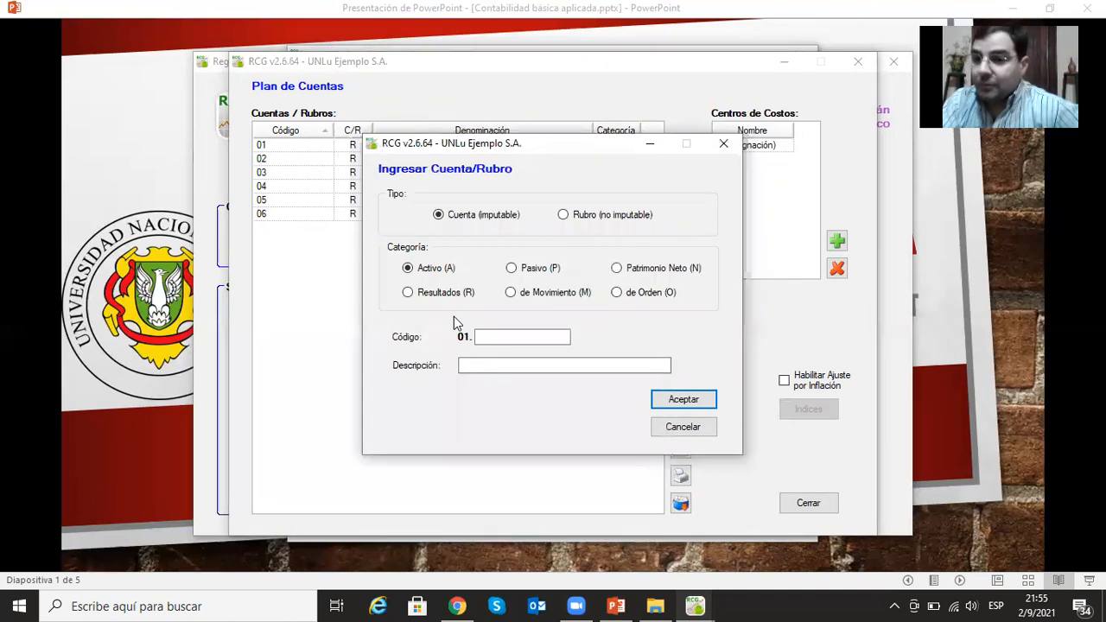
click(503, 335)
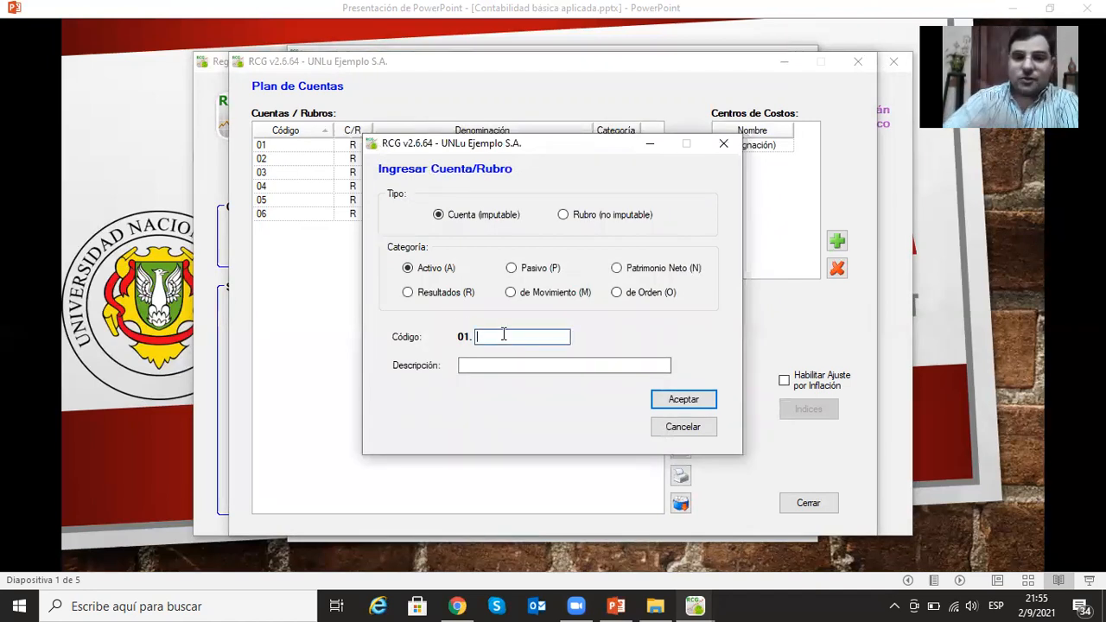
click(562, 215)
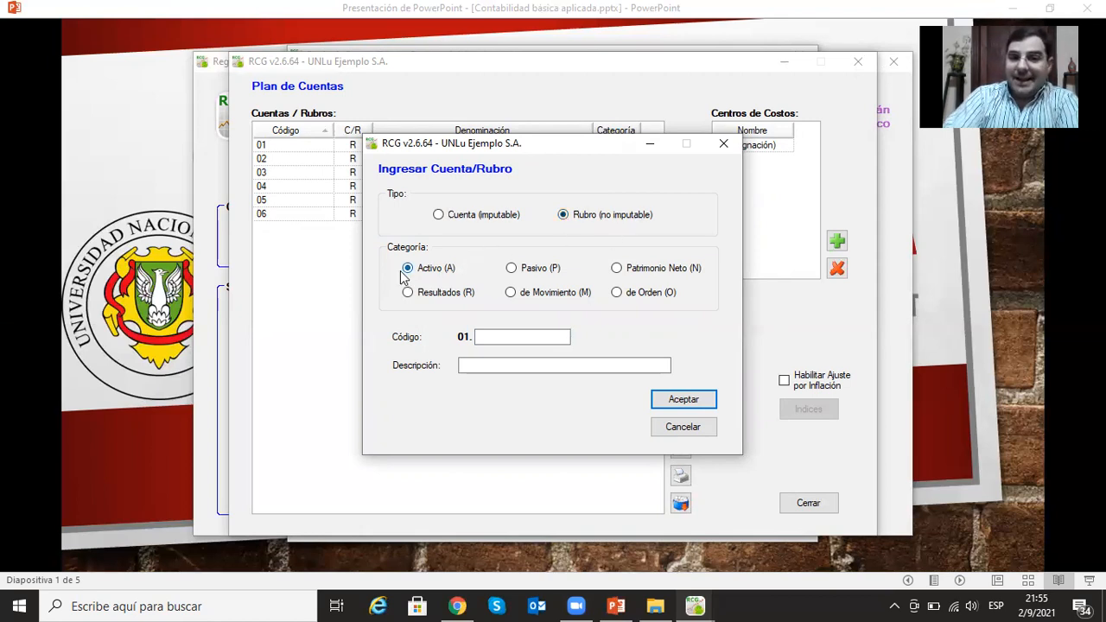
click(520, 337)
text(01)
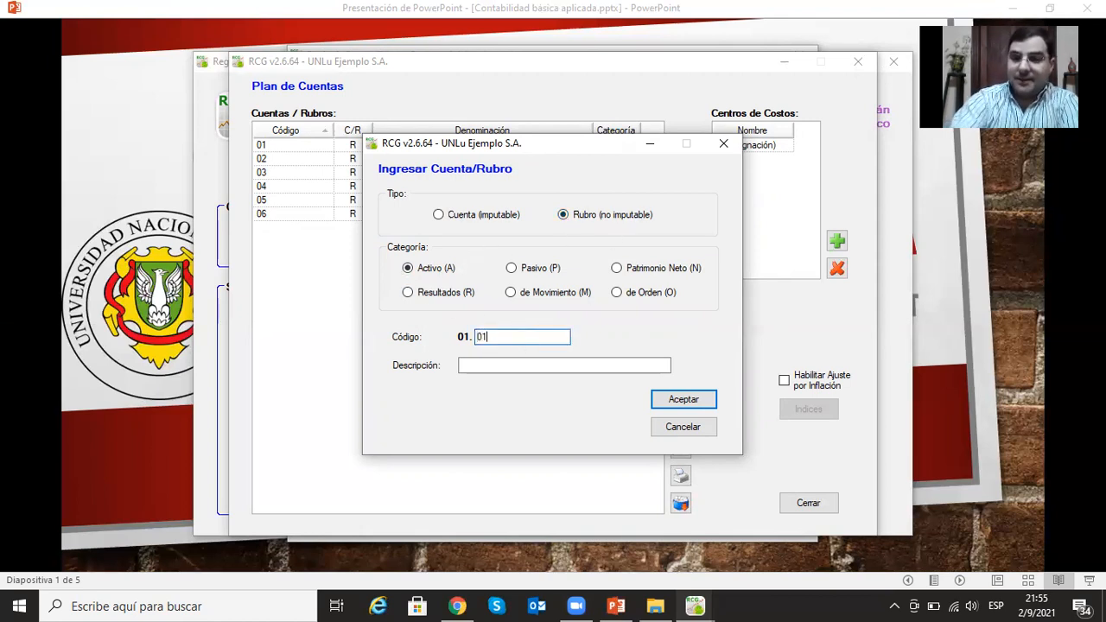
click(516, 363)
text(Activo )
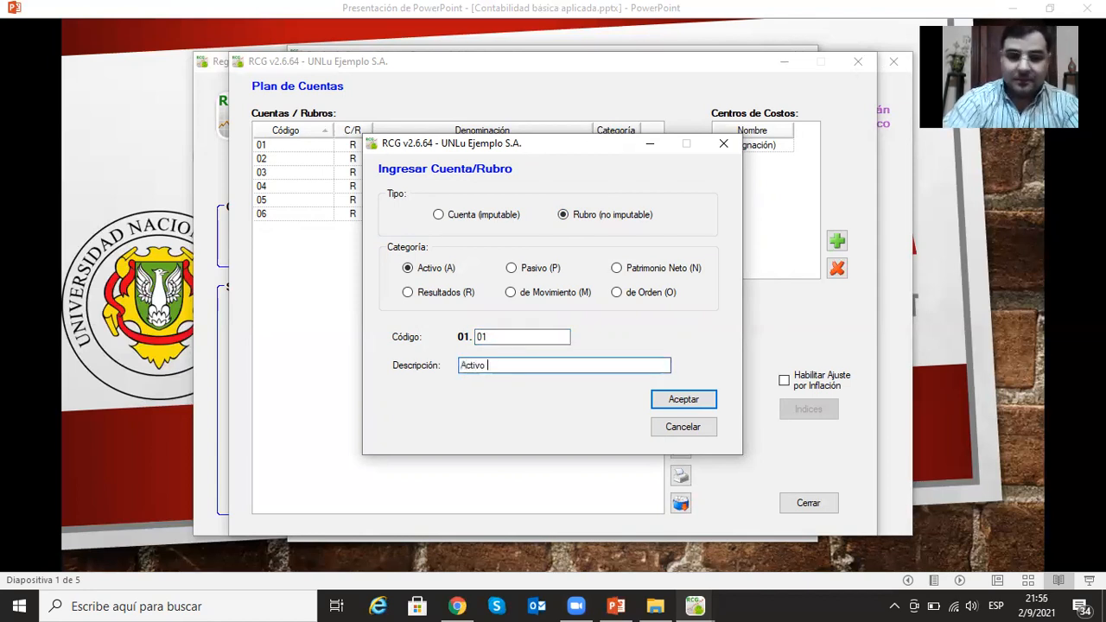
text(Corriente)
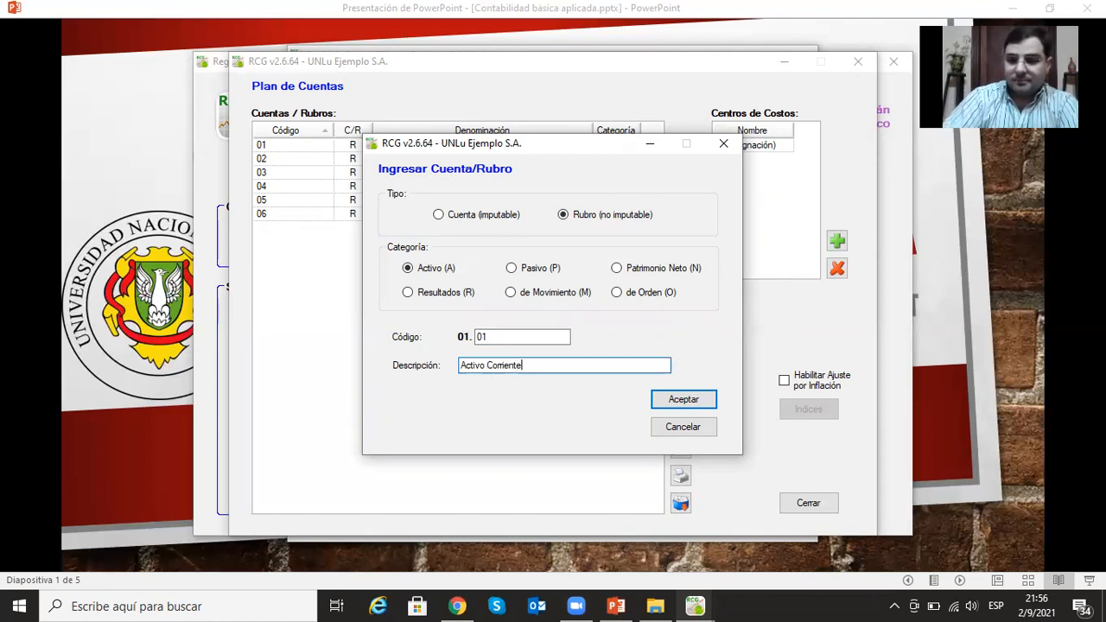
click(695, 400)
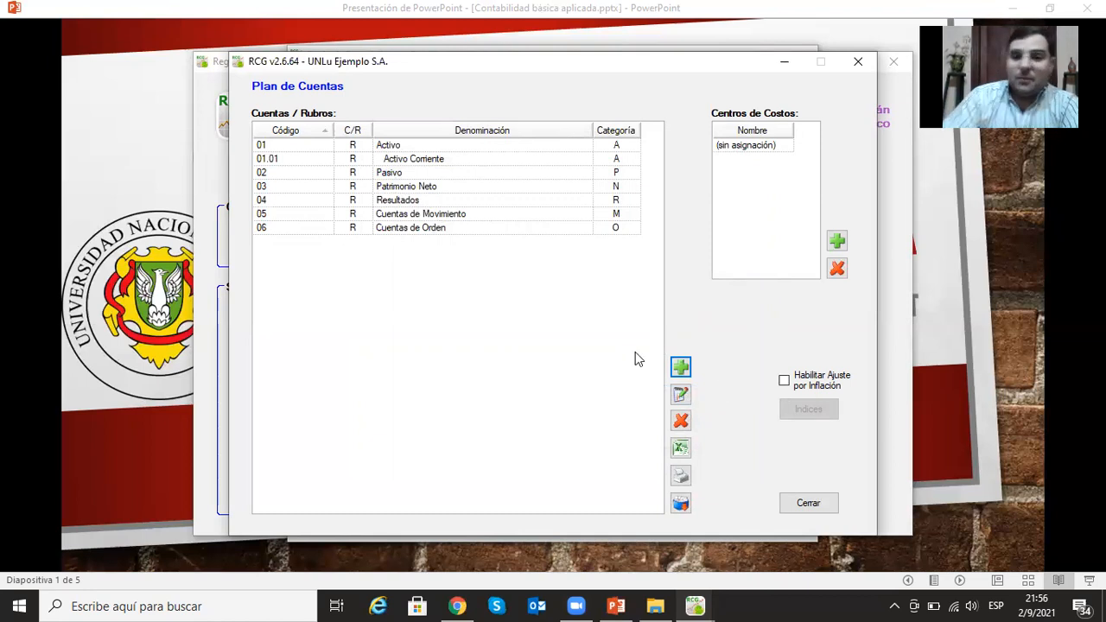
- Add the non-postable heading (Rubro) Activo No Corriente to the Activo category with code 01.02
click(674, 367)
click(563, 214)
click(405, 267)
click(520, 336)
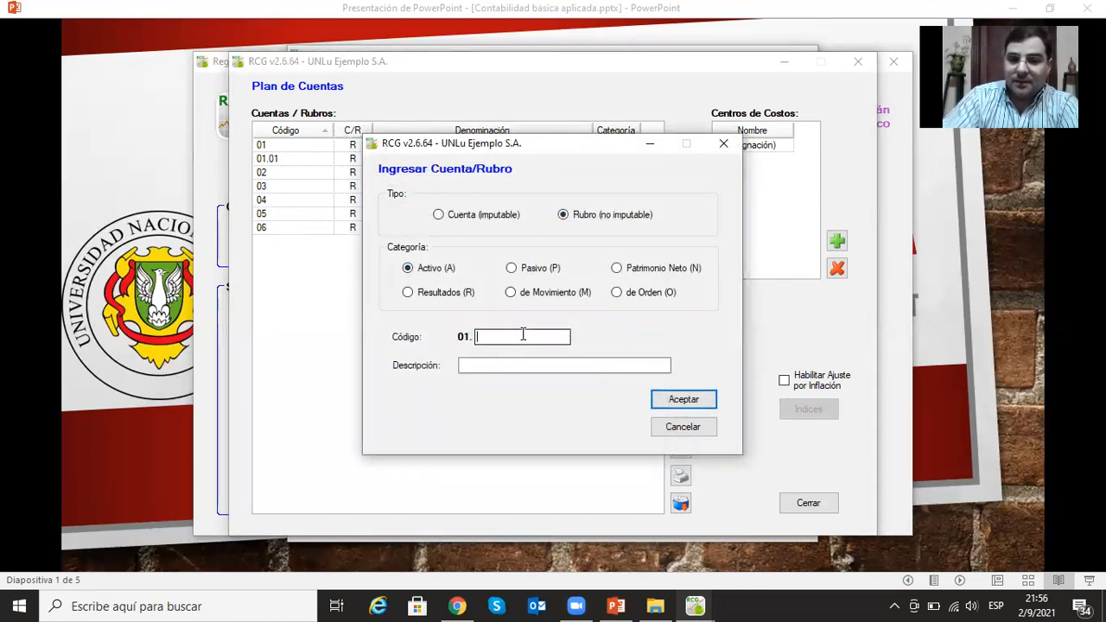
text(02)
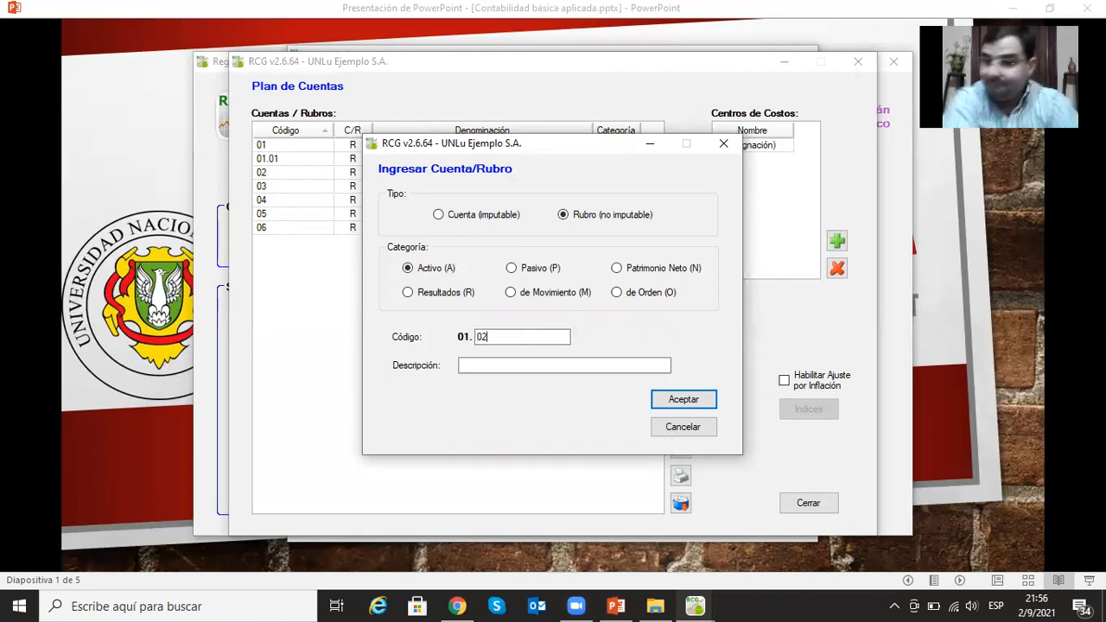
click(517, 363)
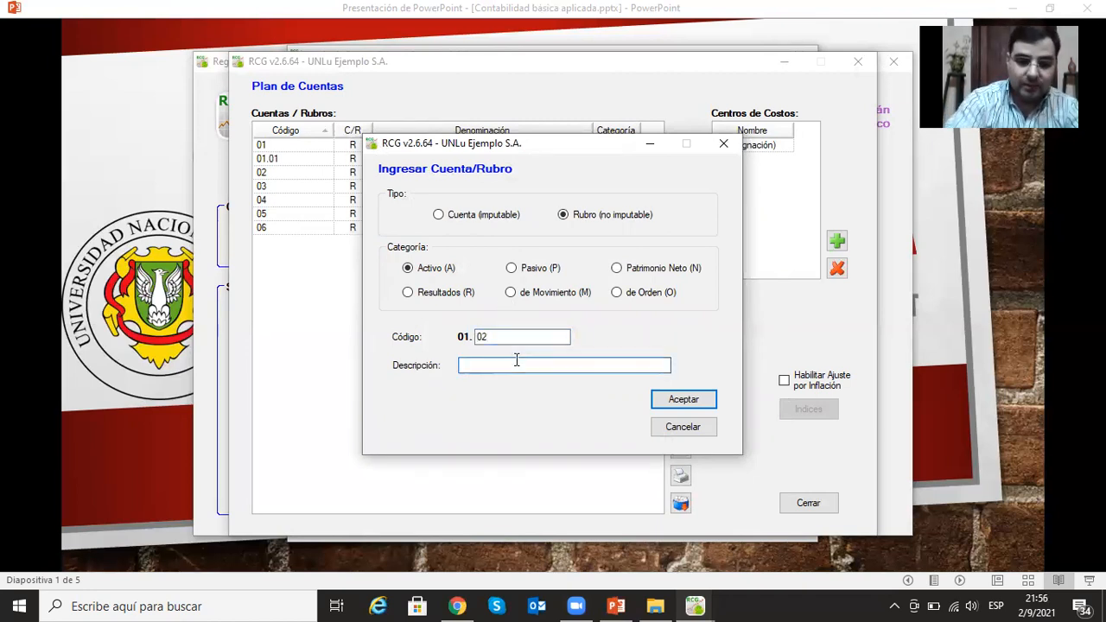
text(Activ)
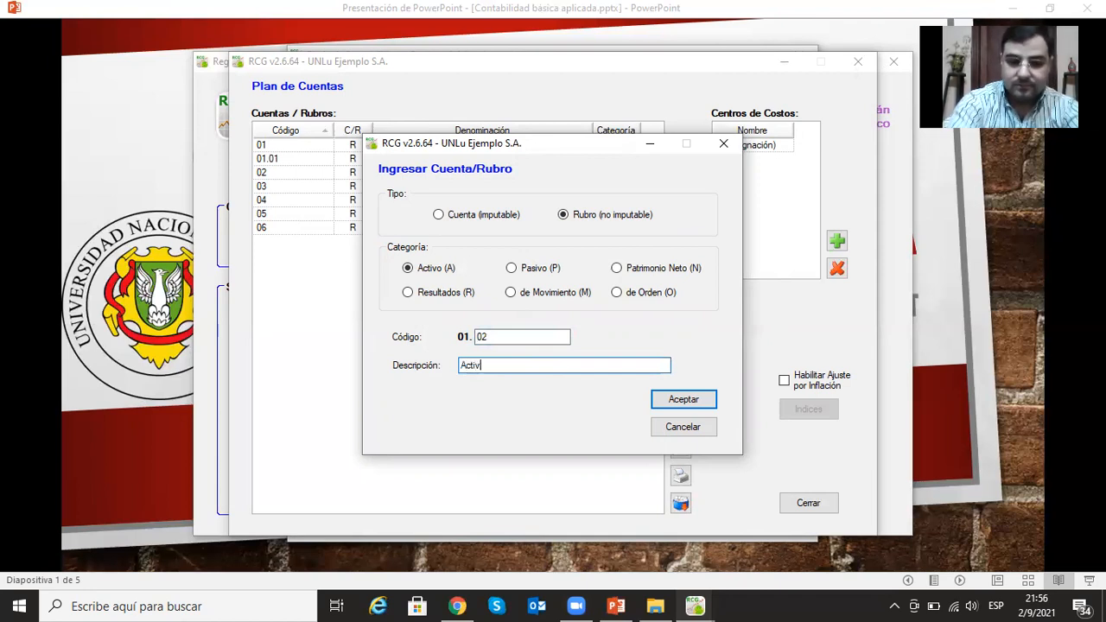
text(o No Corriente)
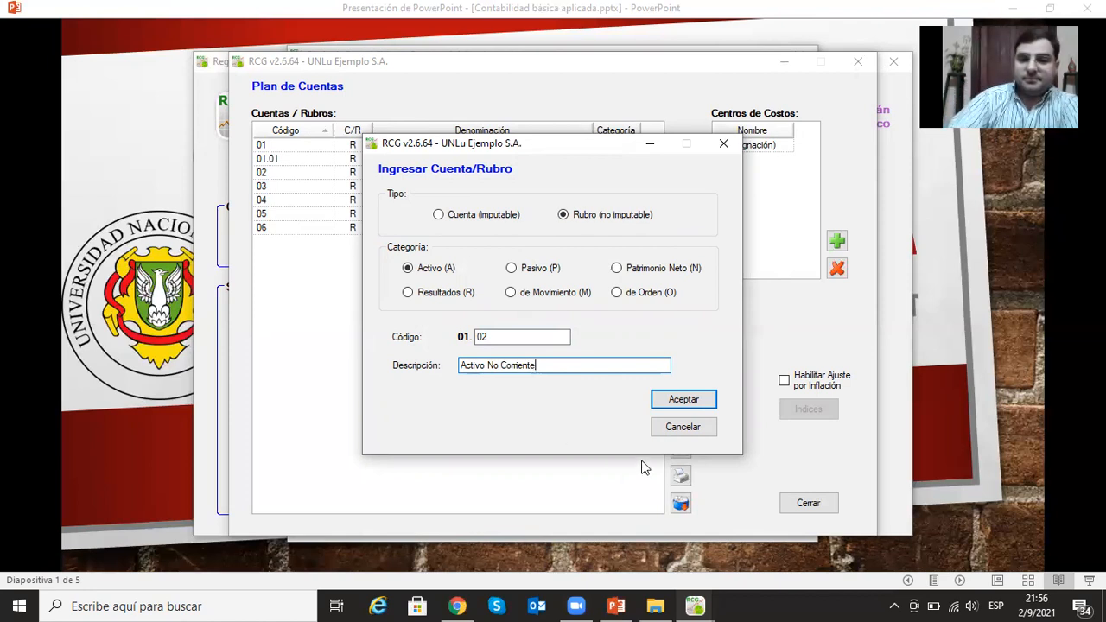
click(668, 398)
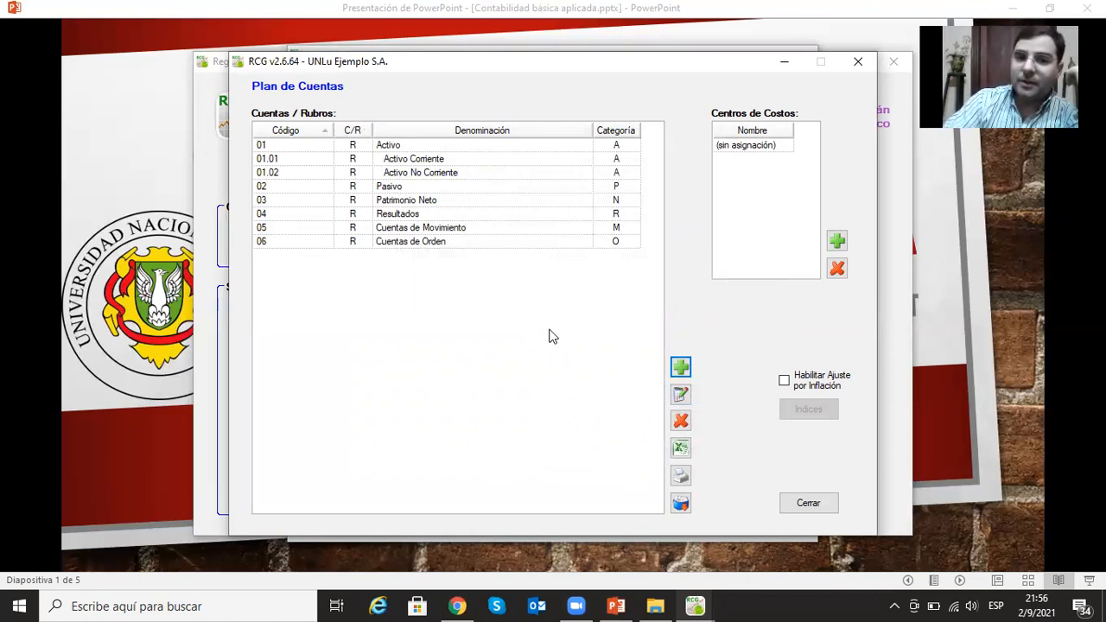
- Add the non-postable heading (Rubro) Pasivo Corriente to the Pasivo category with code 02.01
click(679, 366)
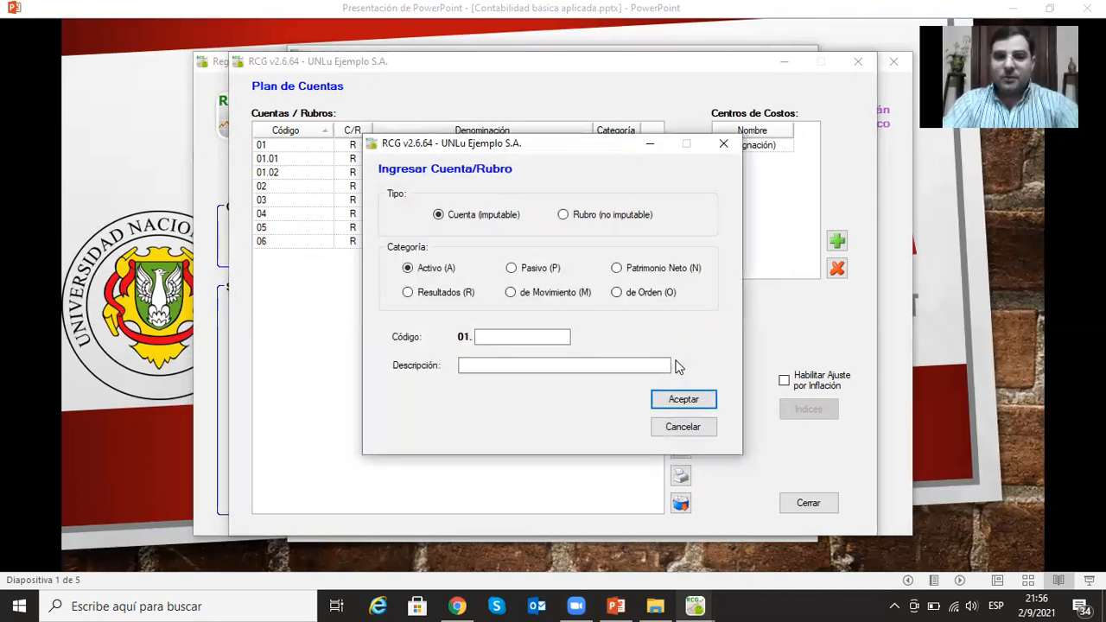
click(562, 214)
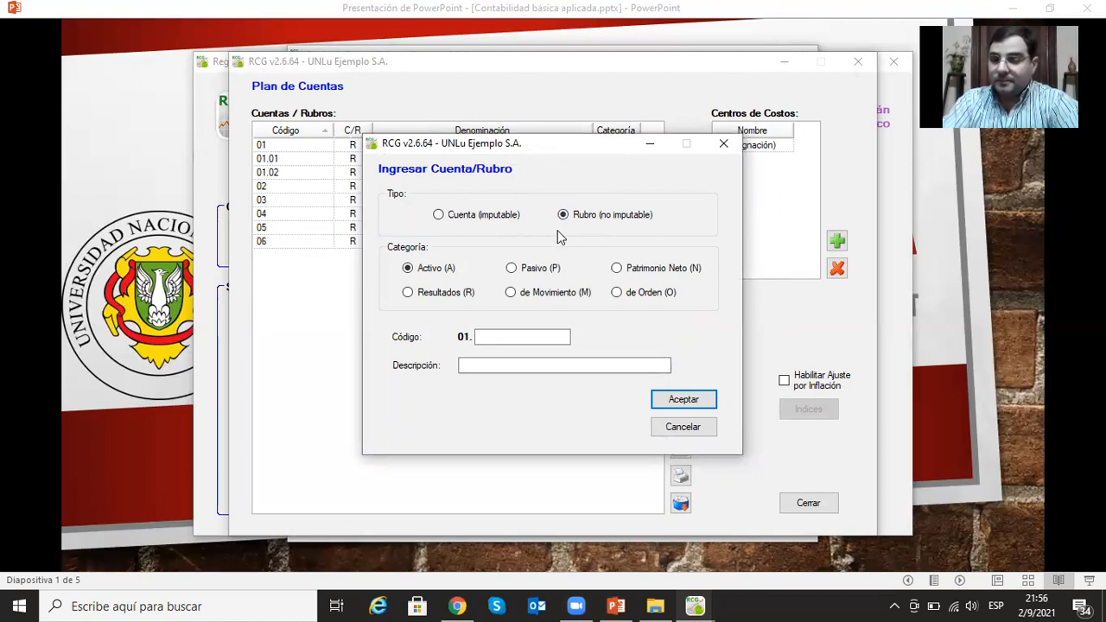
click(511, 268)
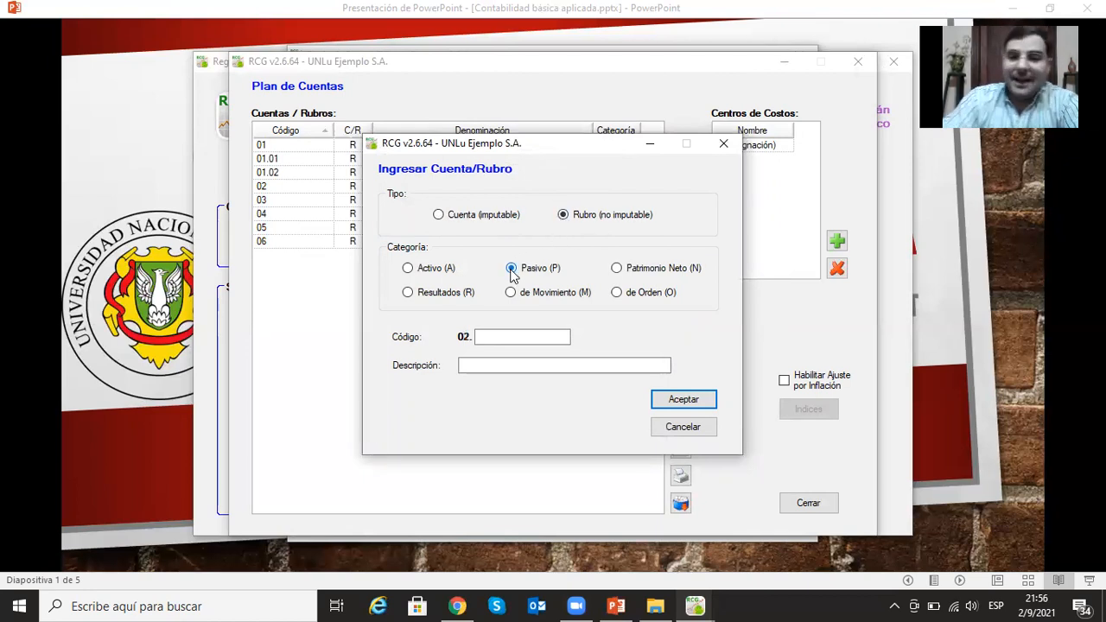
click(500, 338)
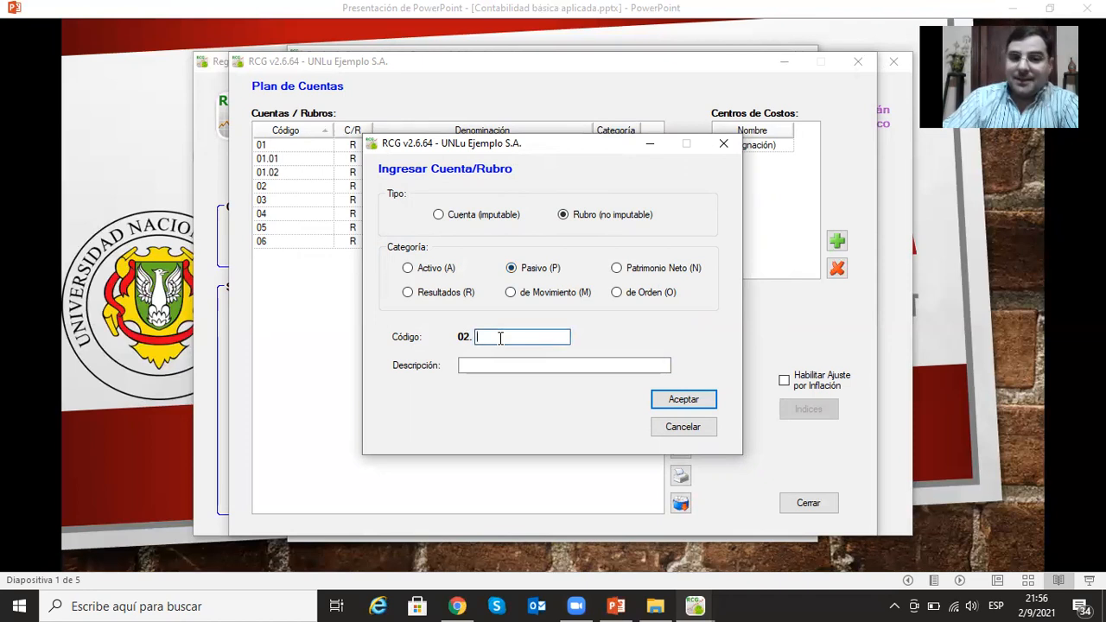
text(01)
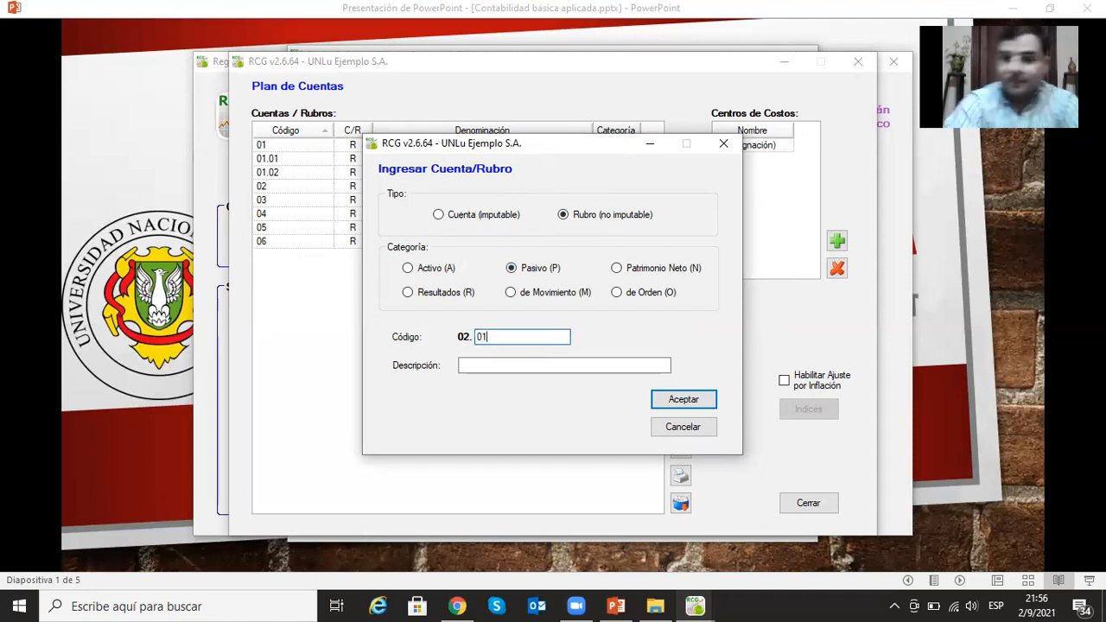
key(Tab)
text(P)
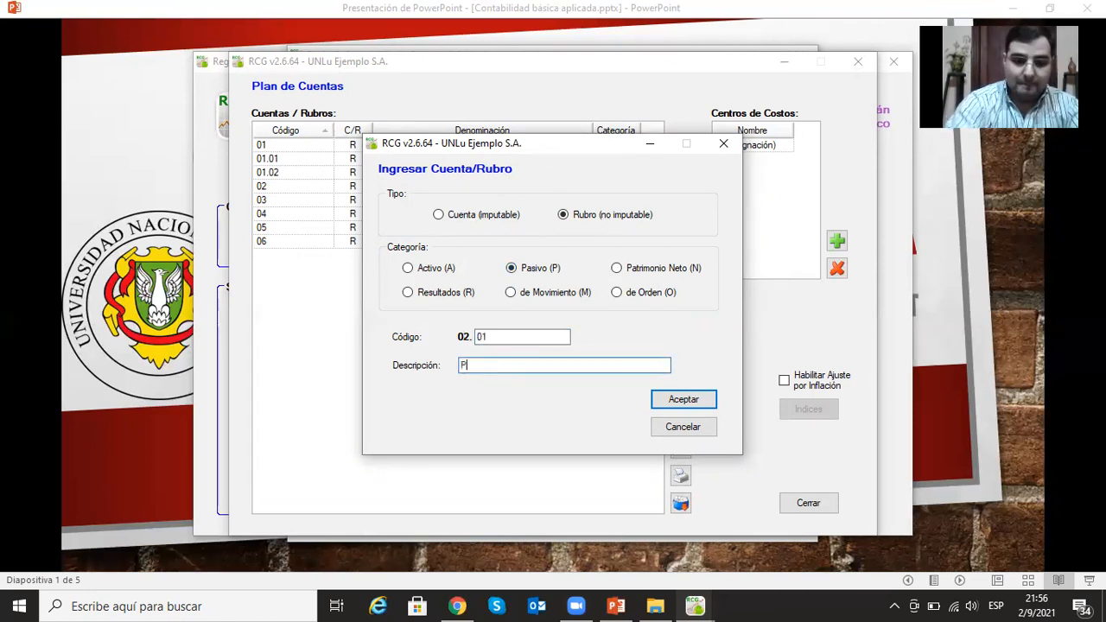
text(asivo Co)
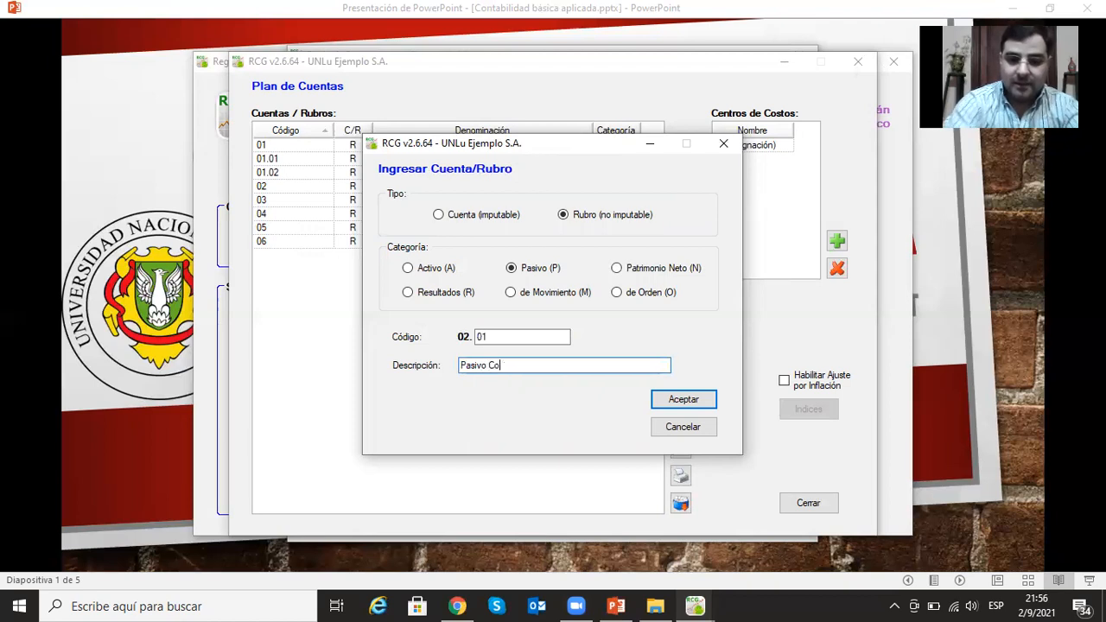
text(rriente)
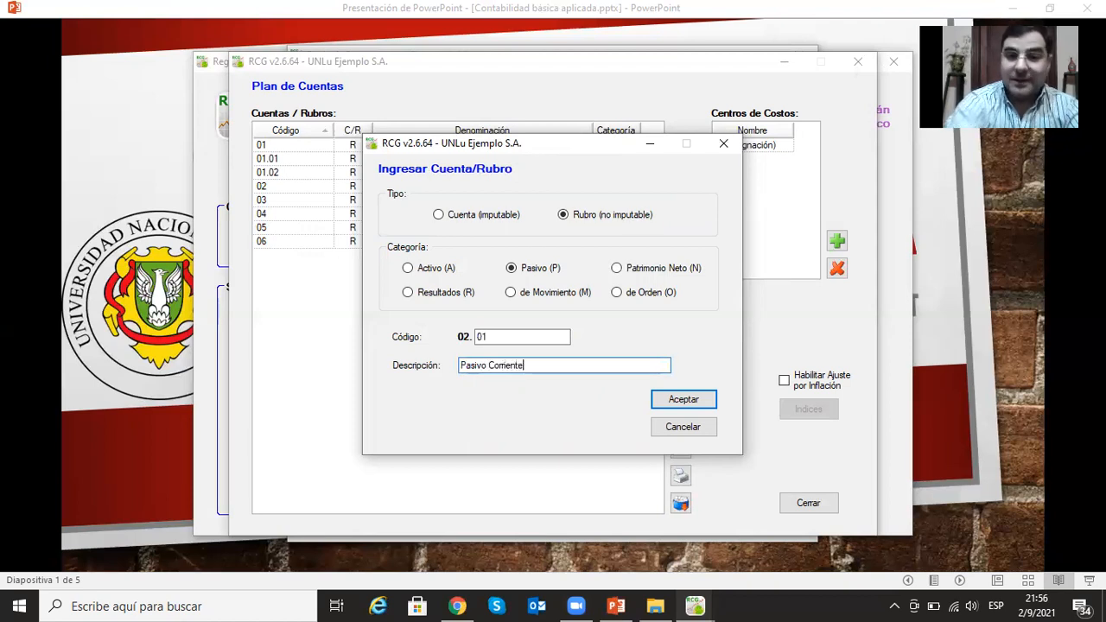
click(675, 399)
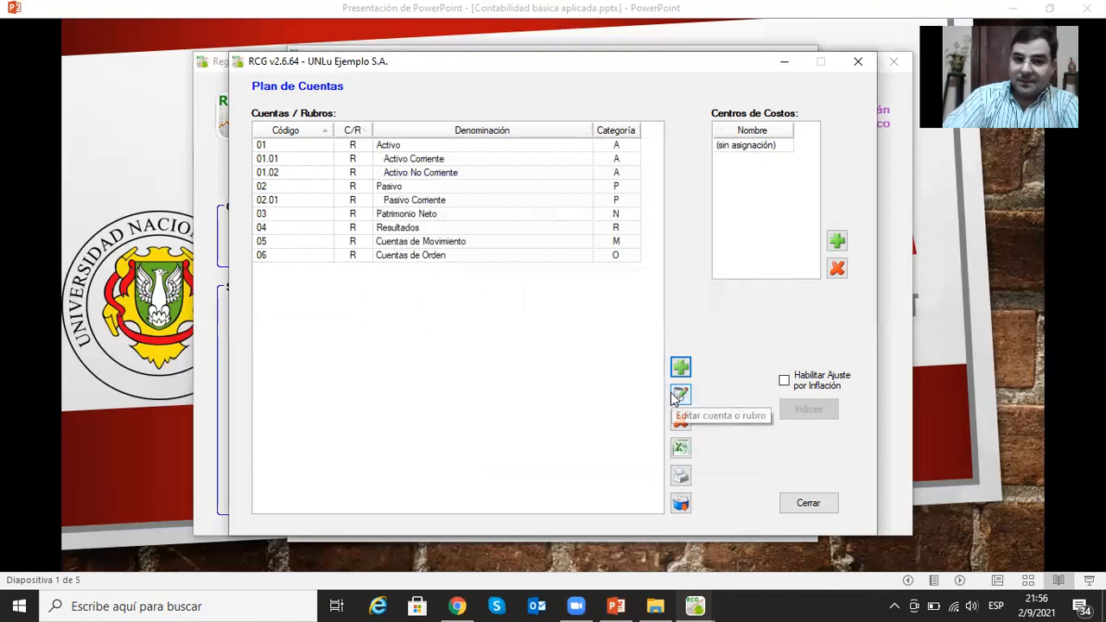
- Add the non-postable heading (Rubro) Pasivo No Corriente to the Pasivo category with code 02.02
click(681, 367)
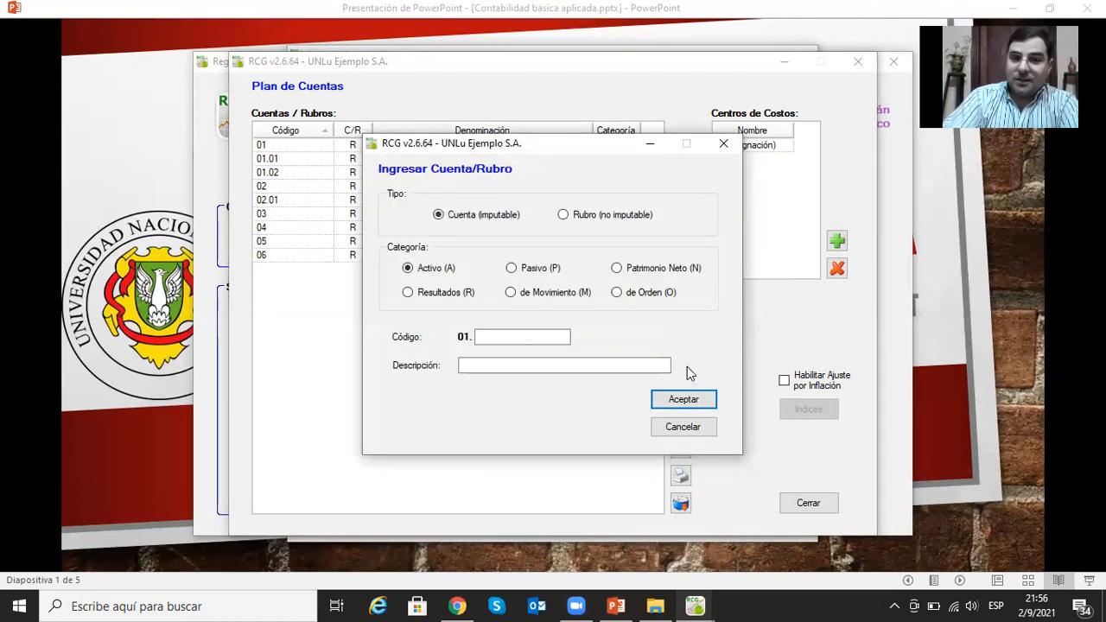
click(562, 215)
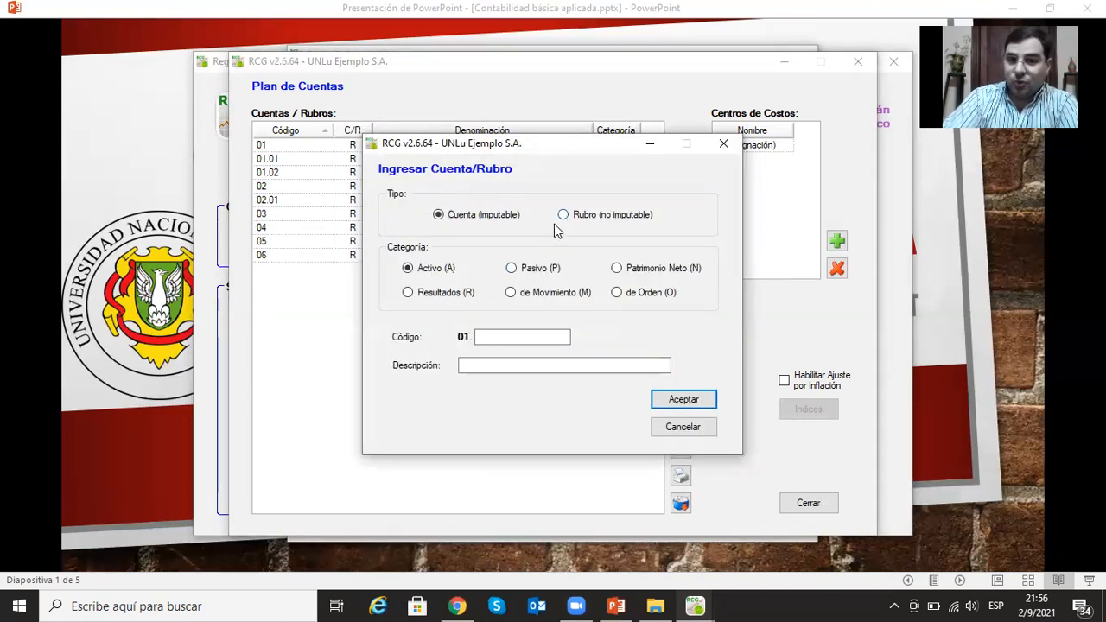
click(510, 269)
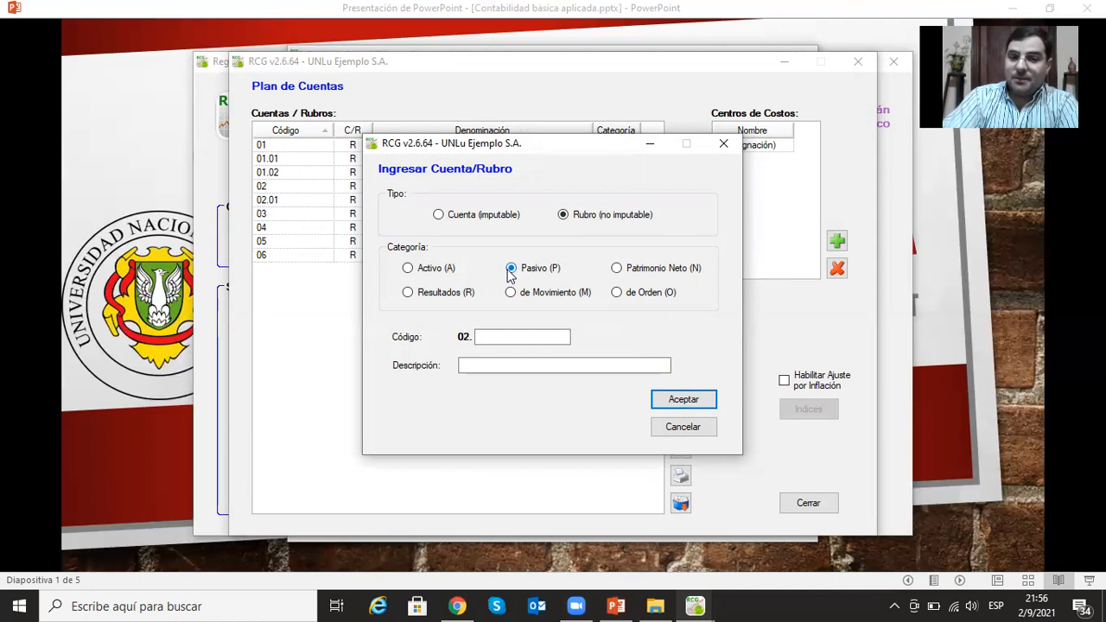
click(510, 336)
text(02)
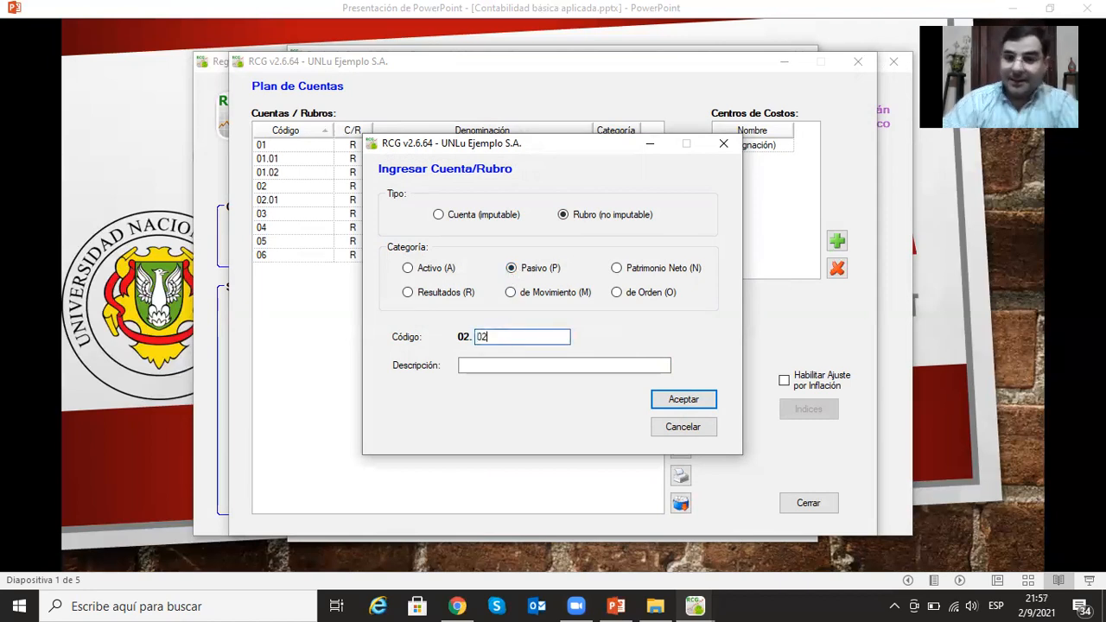
click(515, 366)
text(Pasivo No Com)
text(riente)
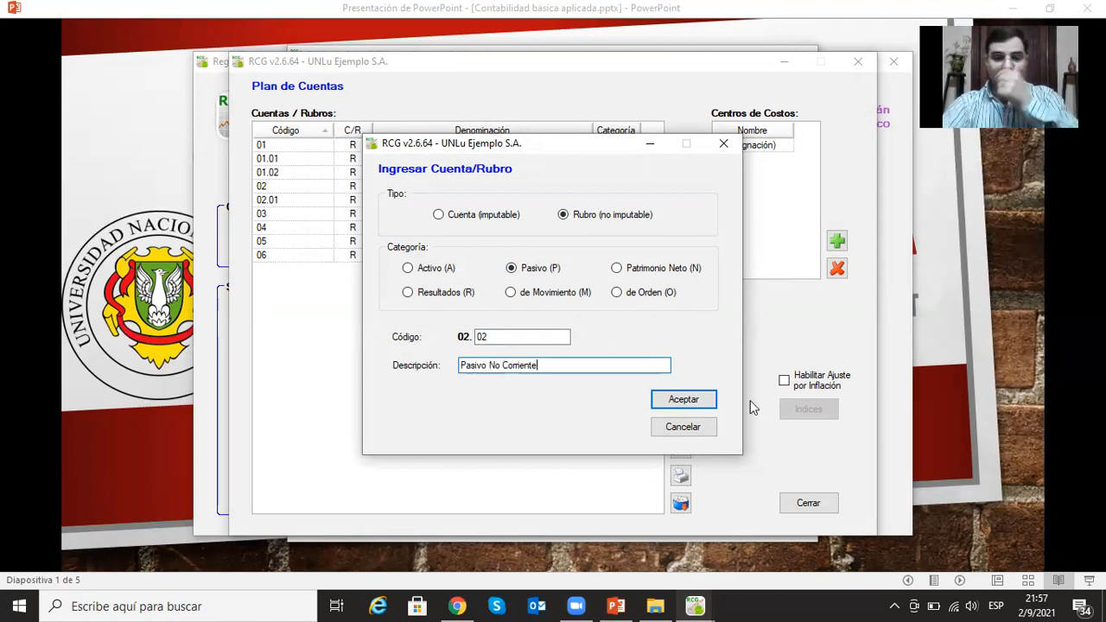
click(700, 402)
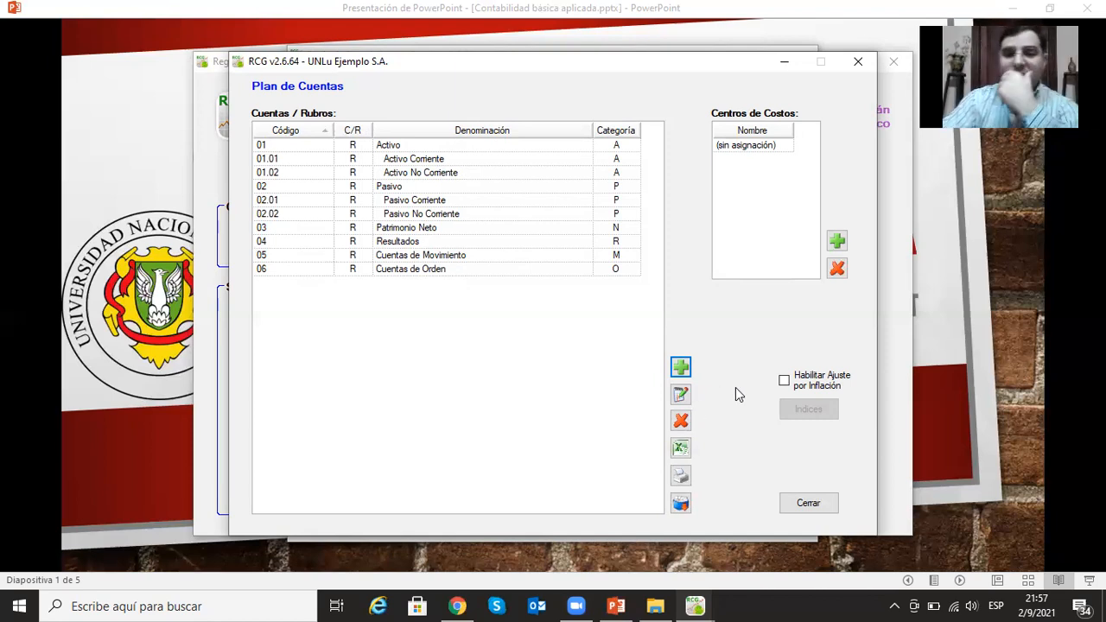
- Add the postable account (Cuenta imputable) Caja under Activo Corriente with code 01.01.01
click(432, 159)
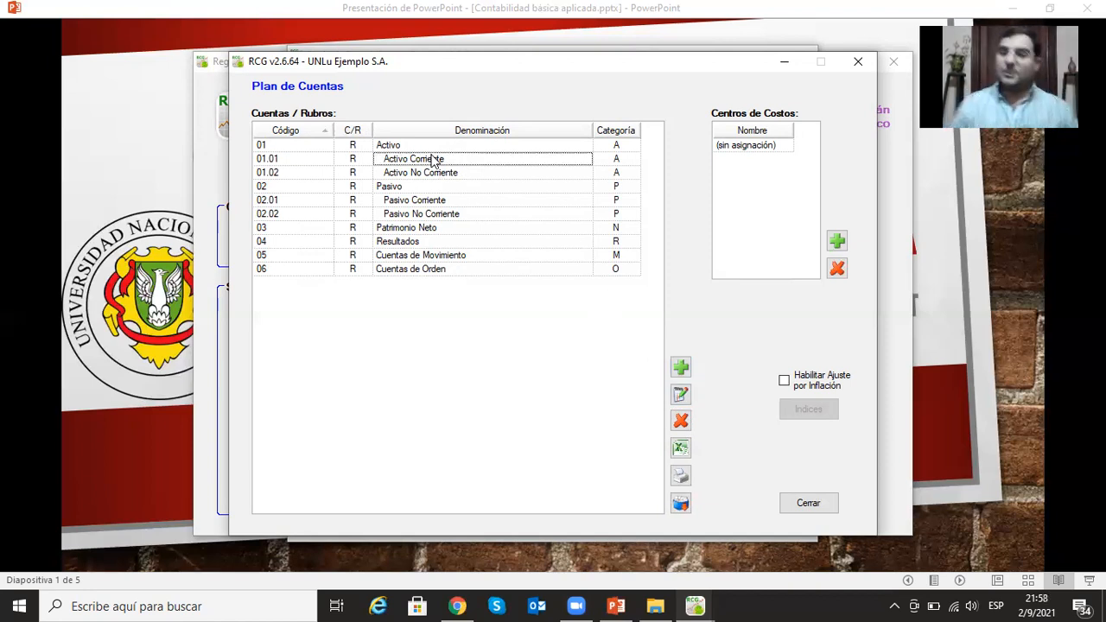
click(679, 367)
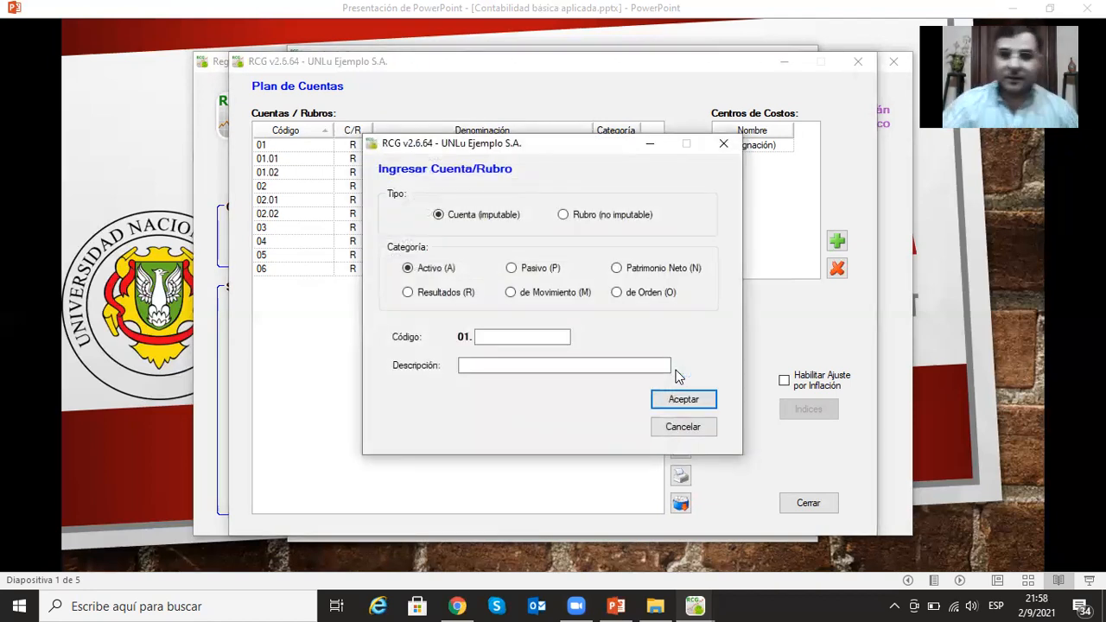
click(533, 339)
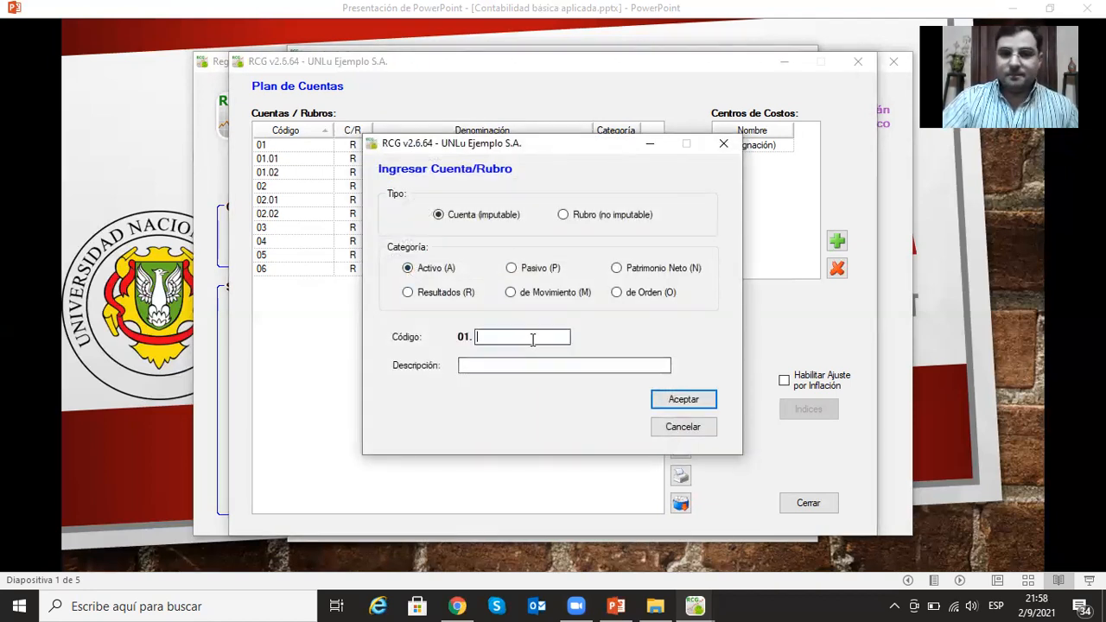
text(01)
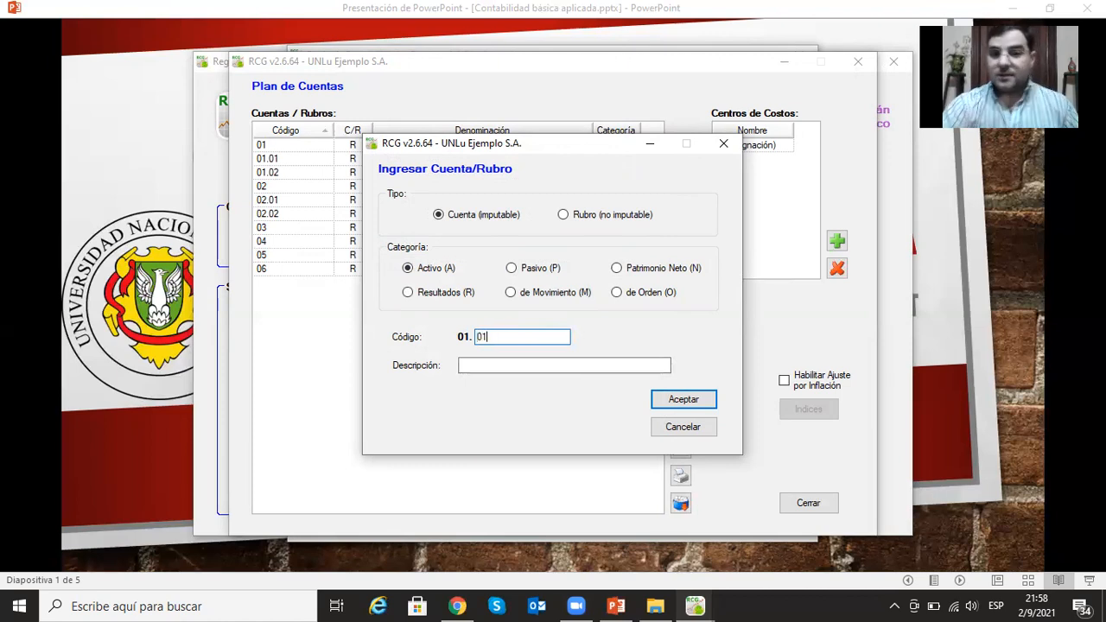
text(.01)
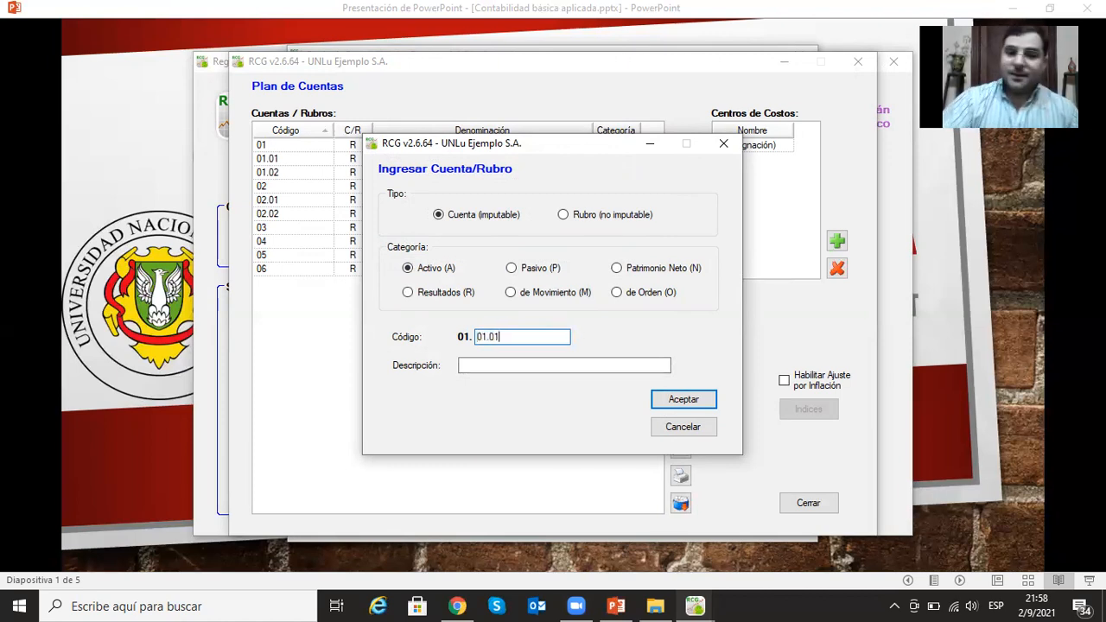
click(501, 363)
text(Caja)
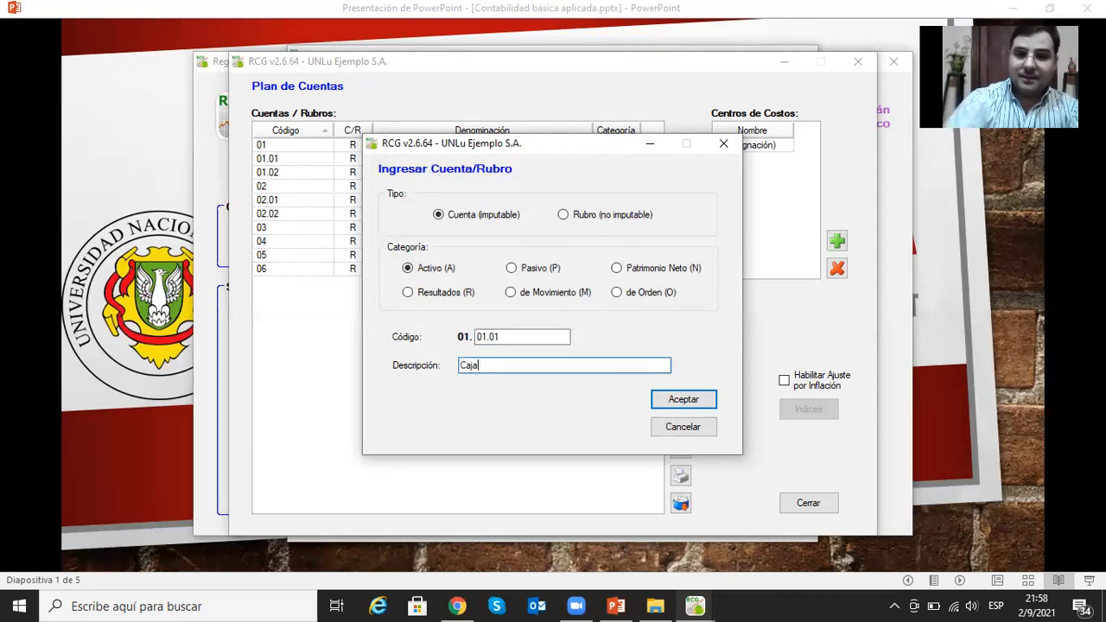
click(699, 400)
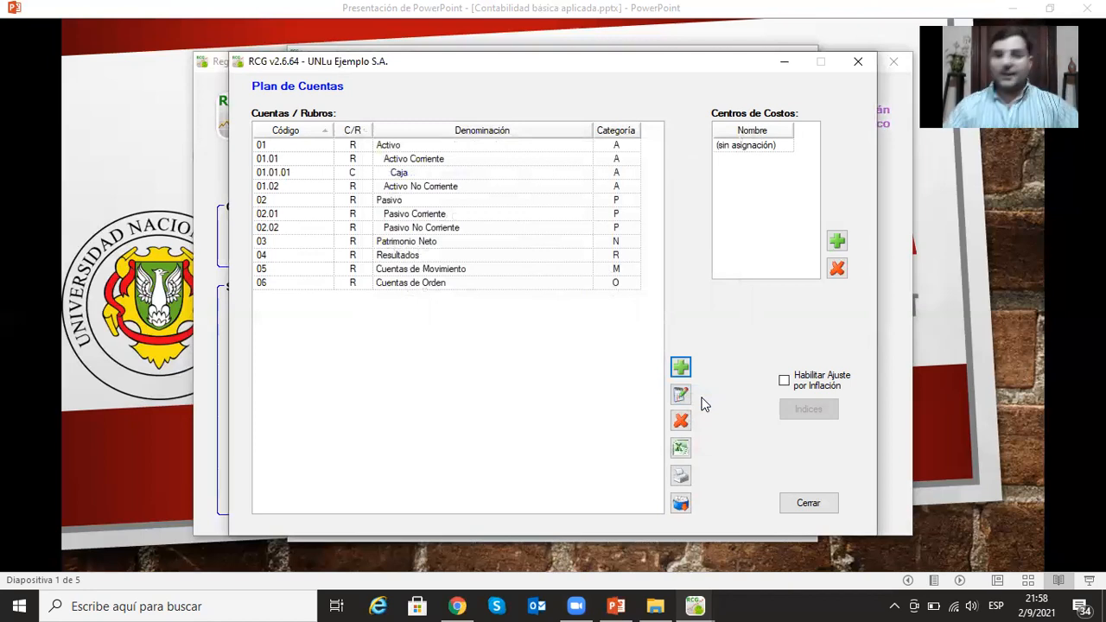
- Add the postable account (Cuenta imputable) Banco Cta Cte under Activo Corriente with code 01.01.02
click(680, 365)
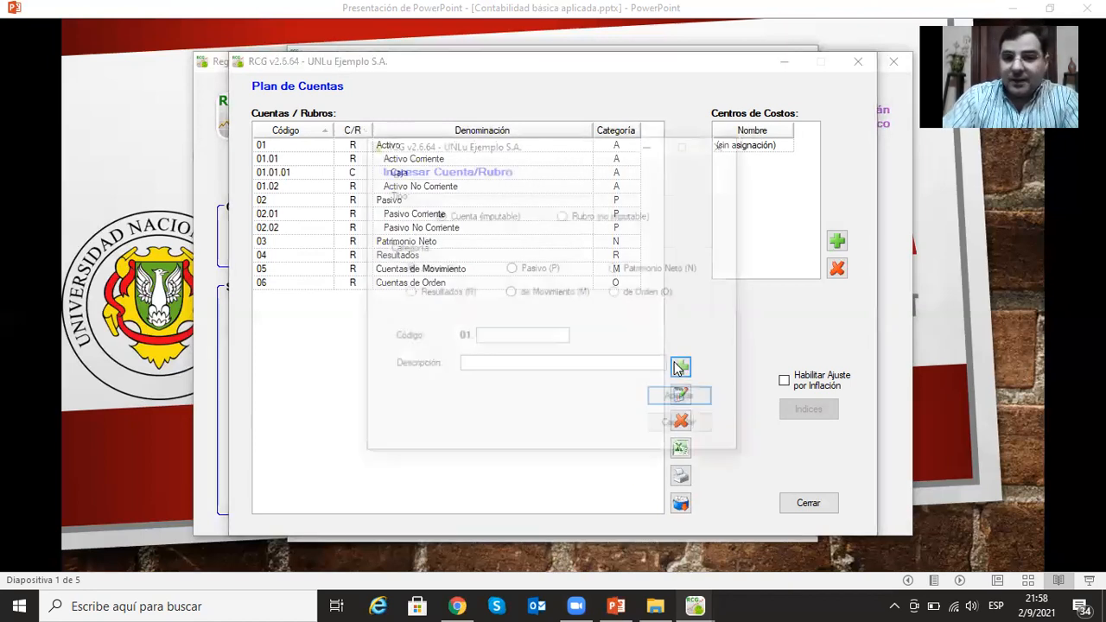
click(512, 337)
text(01)
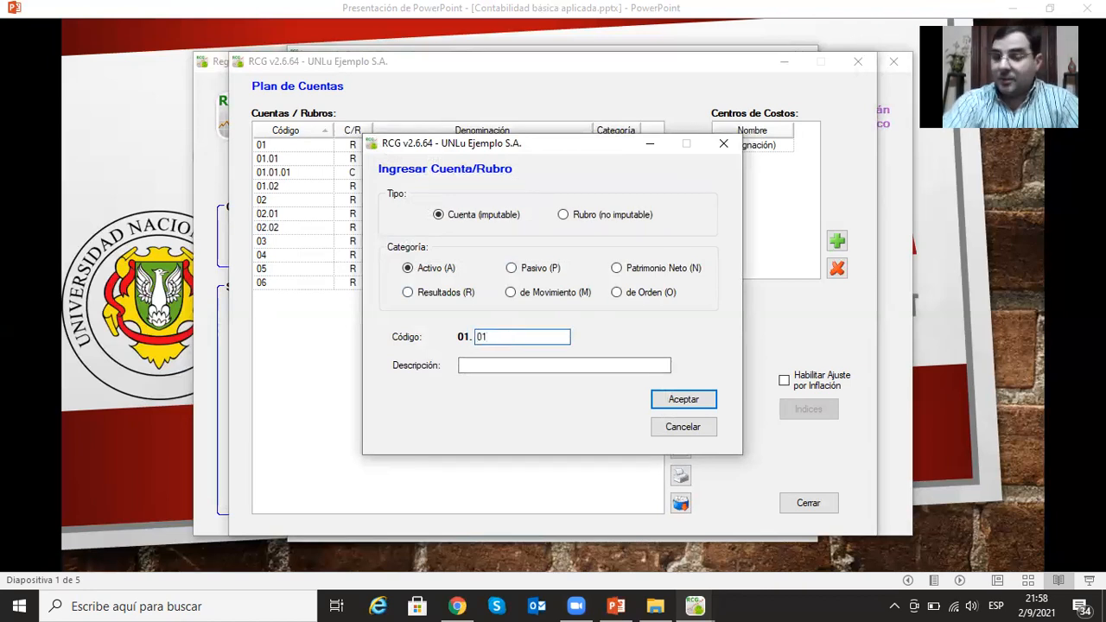
text(.02)
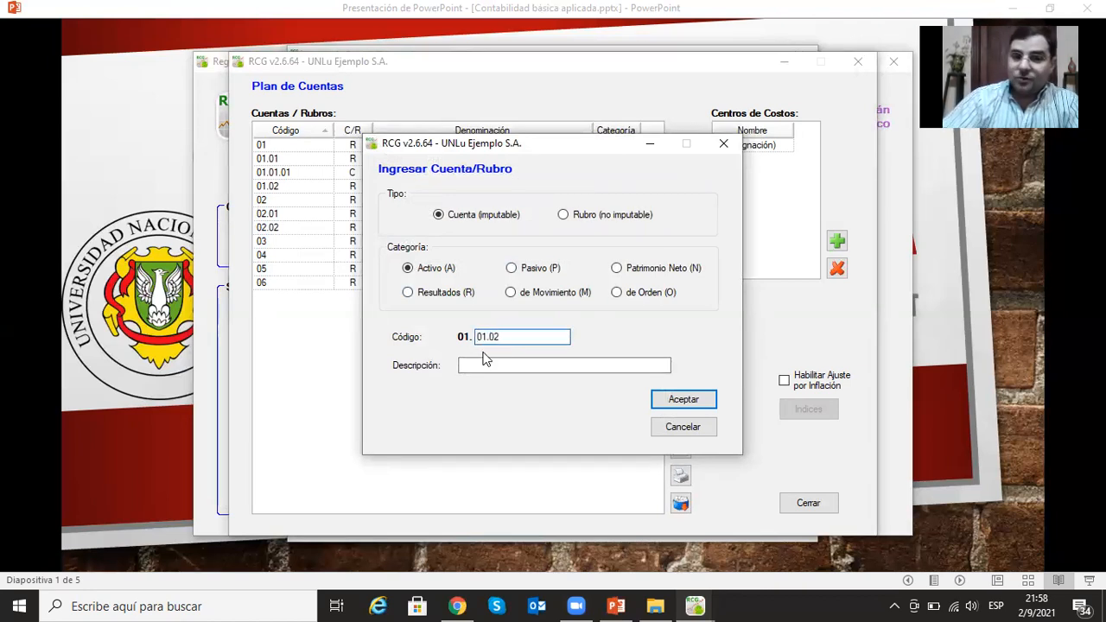
click(483, 368)
text(Banc)
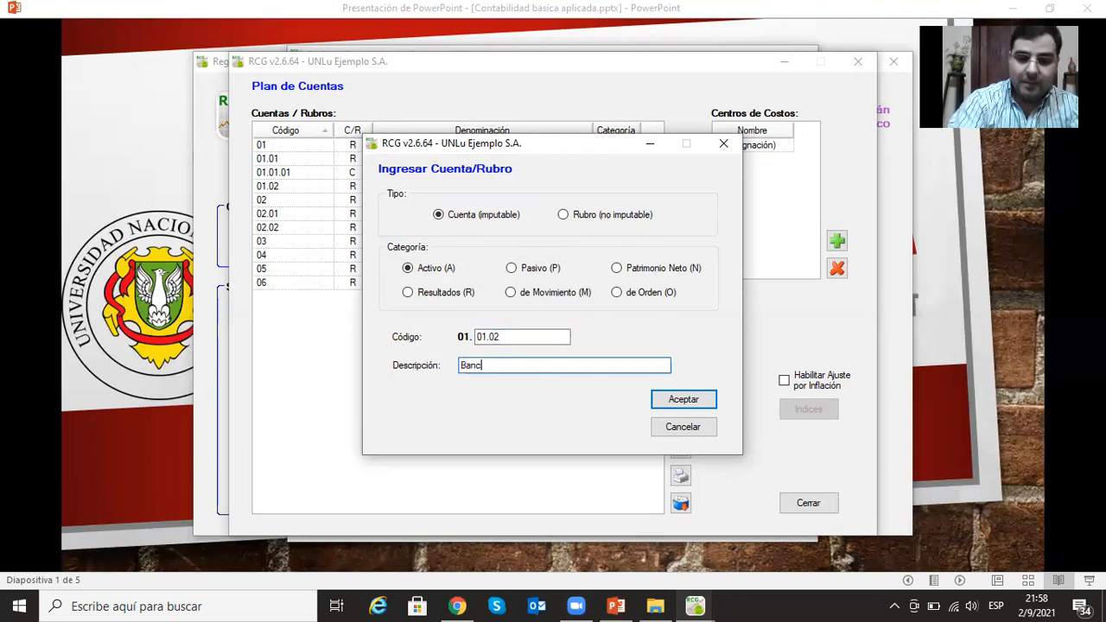
text(o Cta Cte)
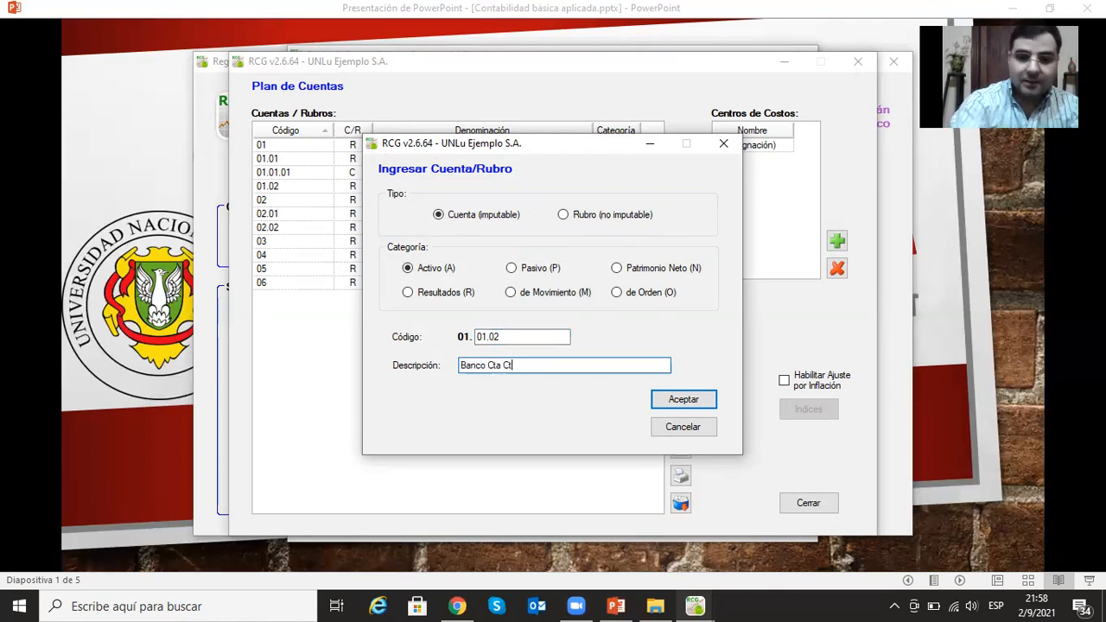
click(688, 397)
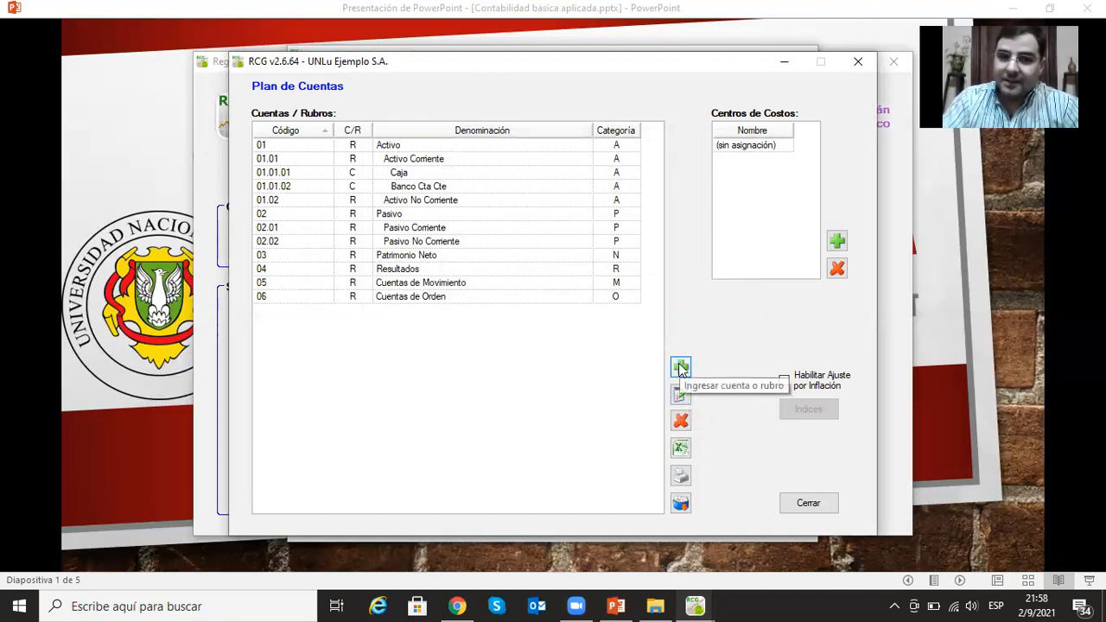
- Add the postable account (Cuenta imputable) Inversiones under Activo Corriente with code 01.01.03
click(680, 369)
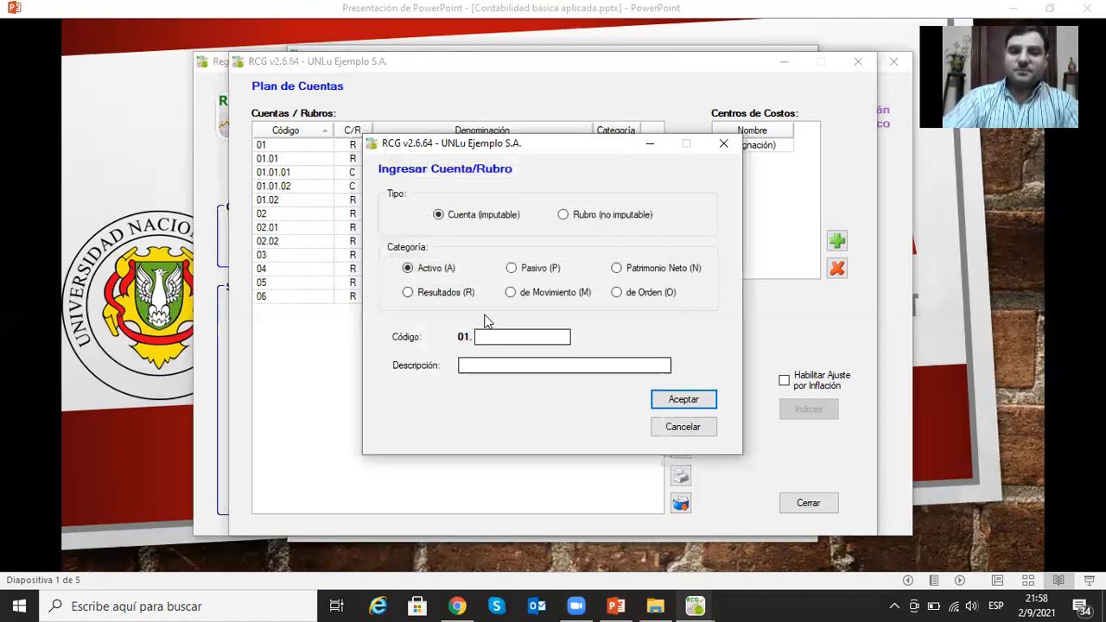
click(507, 336)
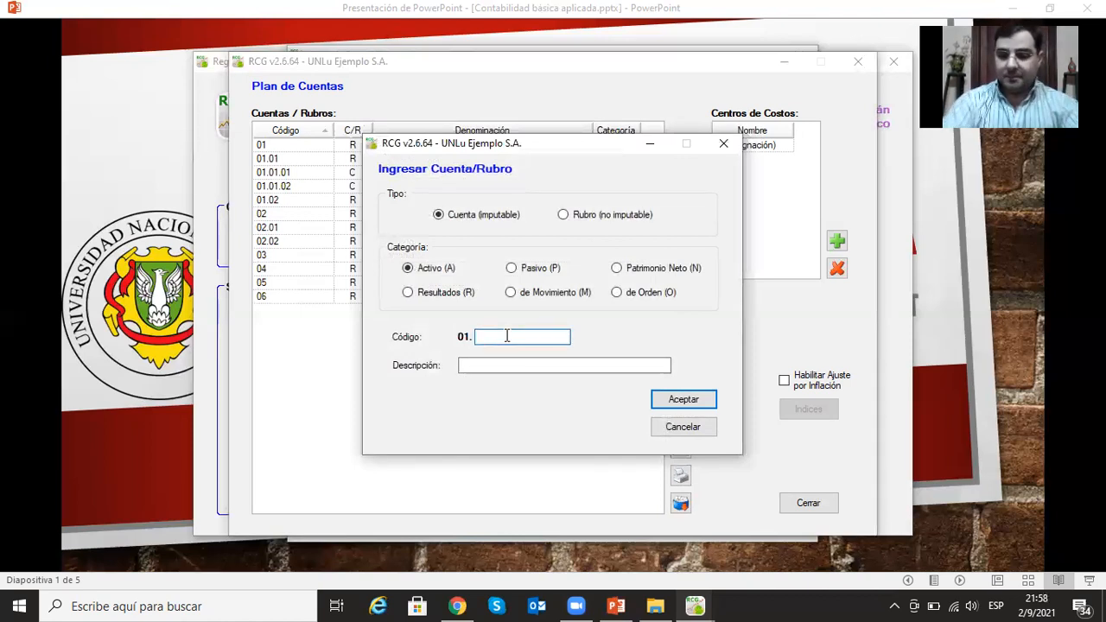
text(01)
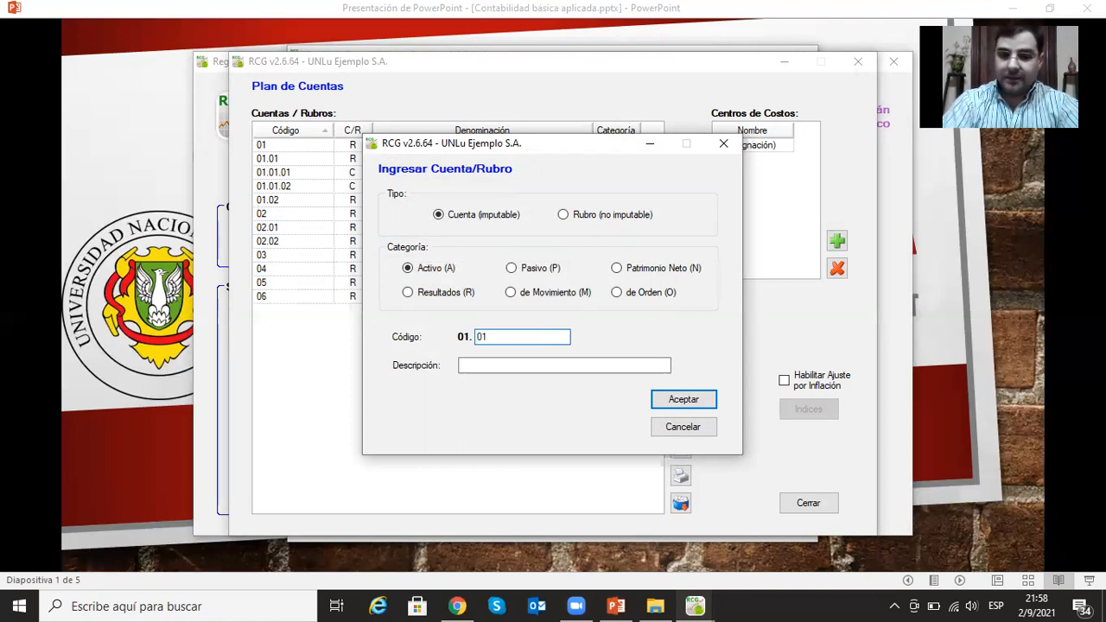
text(.03)
click(498, 368)
text(Inv)
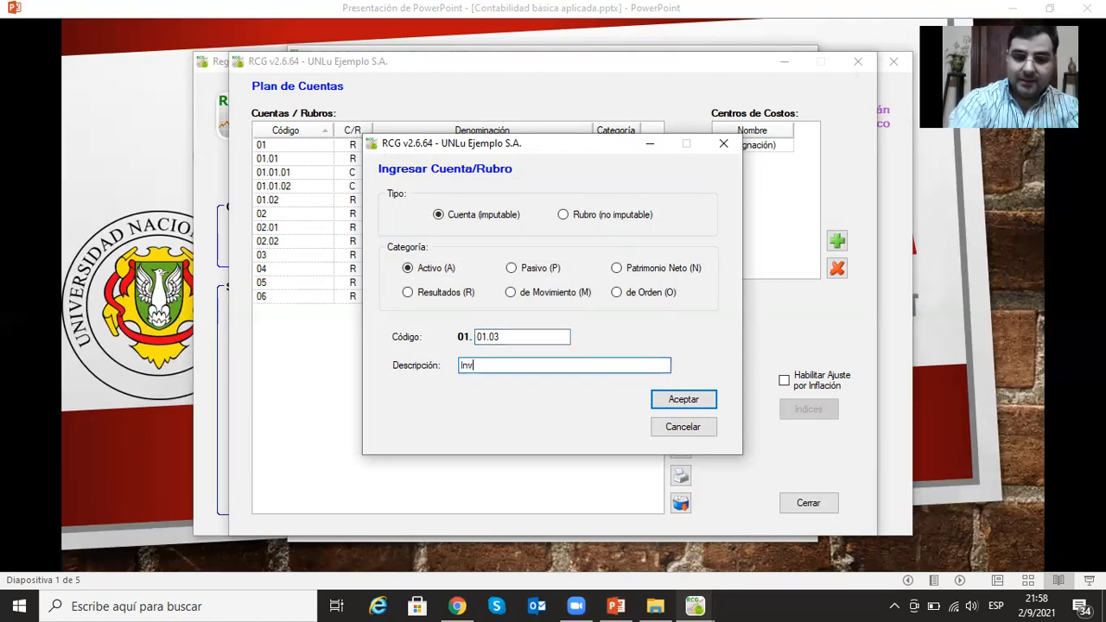
text(eriones)
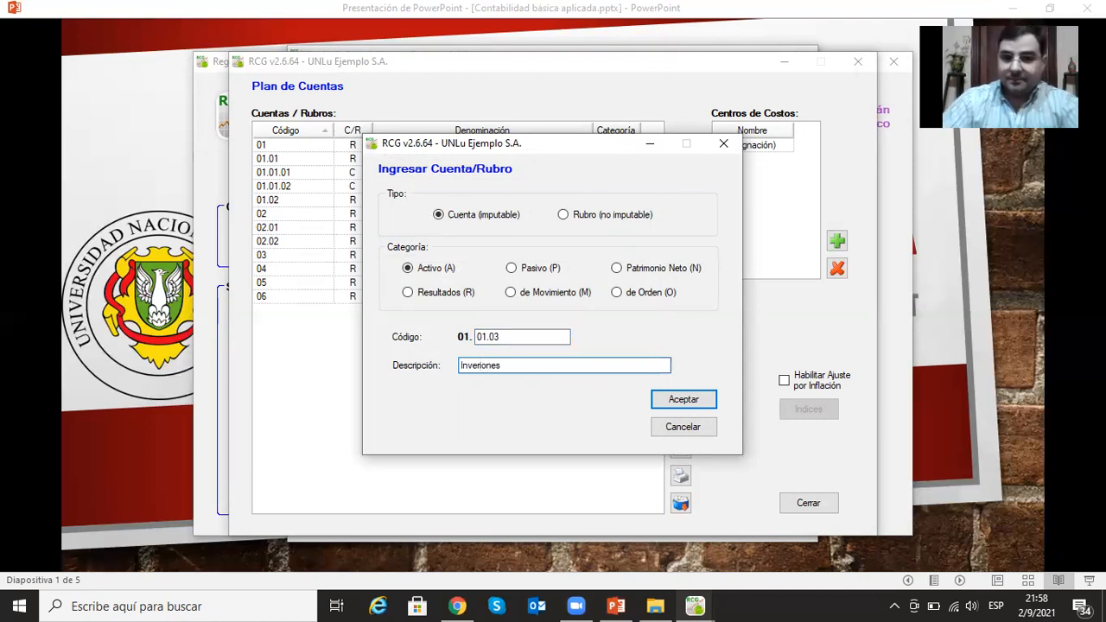
key(BackSpace)
key(BackSpace)
key(BackSpace)
key(BackSpace)
key(BackSpace)
text(siones)
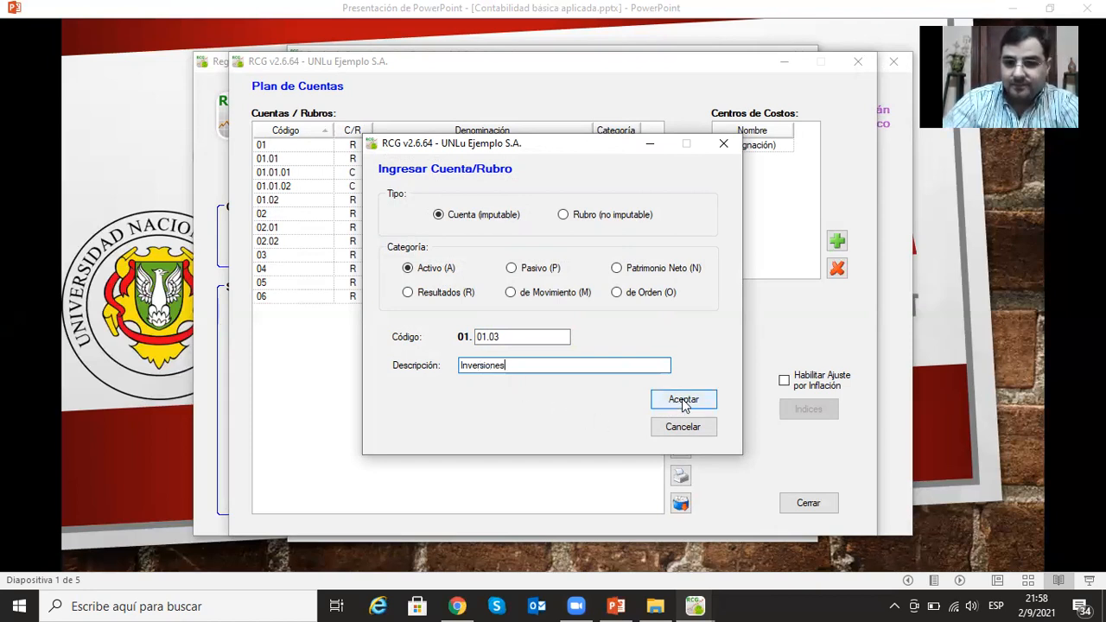
click(674, 406)
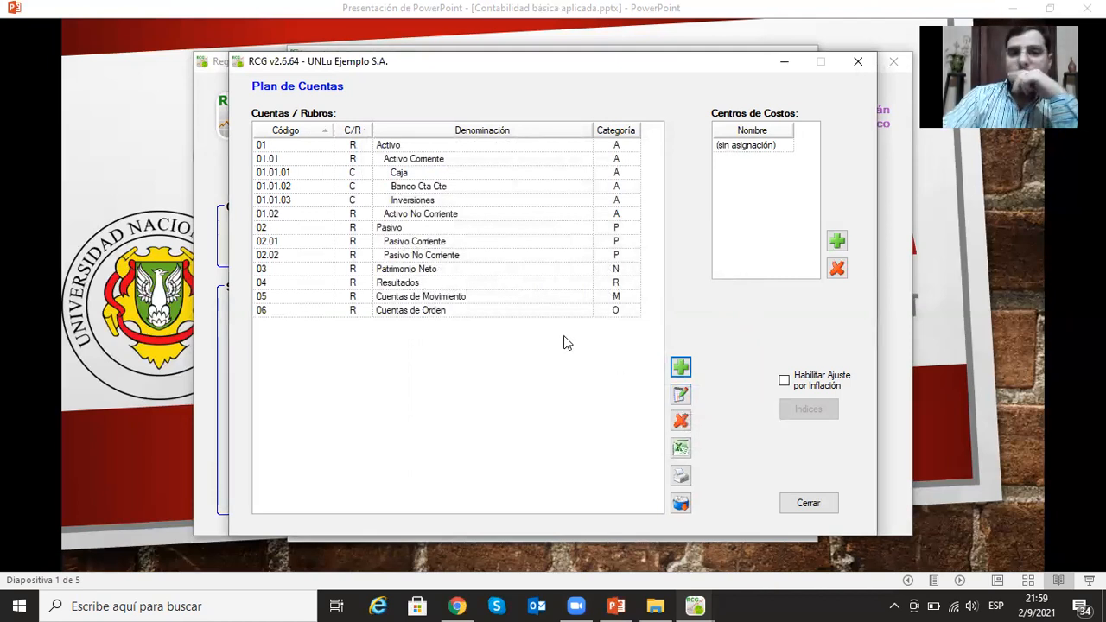
- Add the postable account (Cuenta imputable) Créditos por Ventas under Activo Corriente with code 01.01.04
click(681, 367)
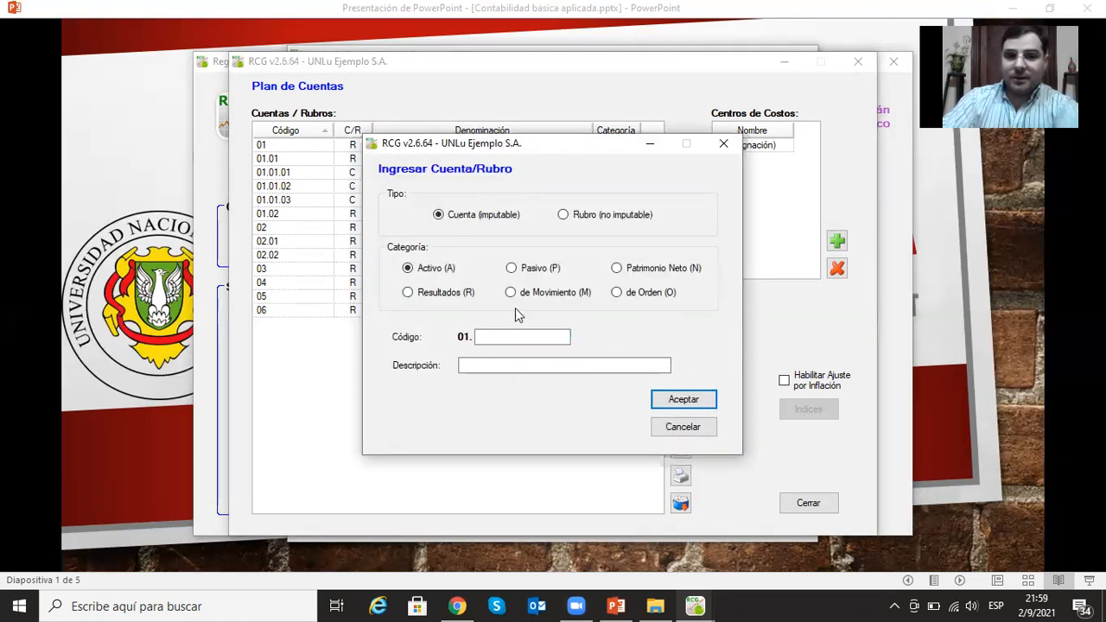
text(01.02)
key(BackSpace)
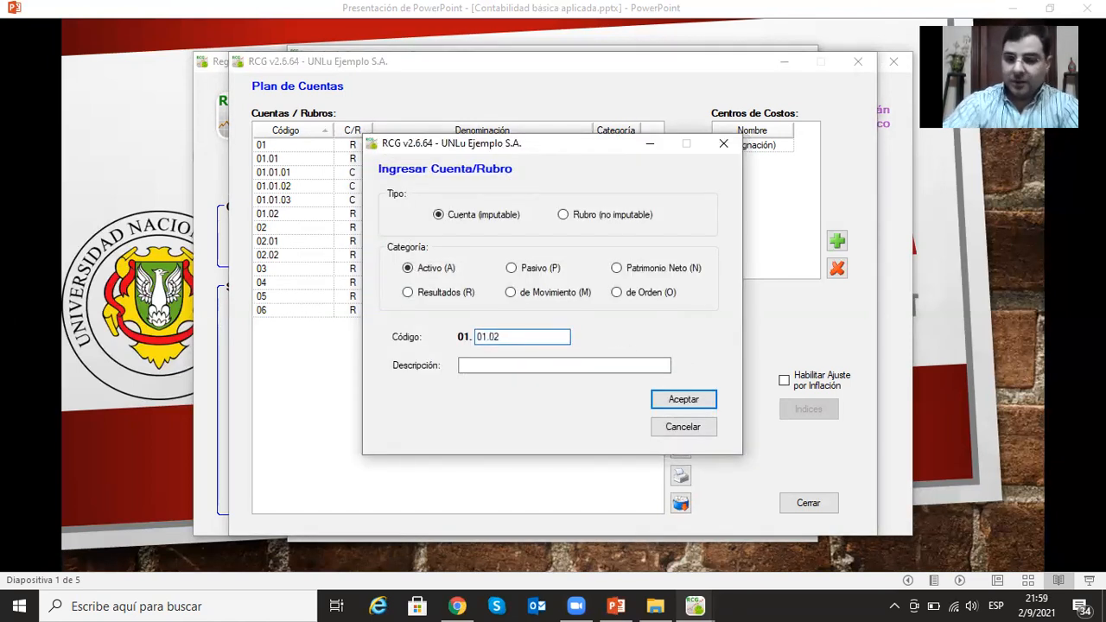
text(4)
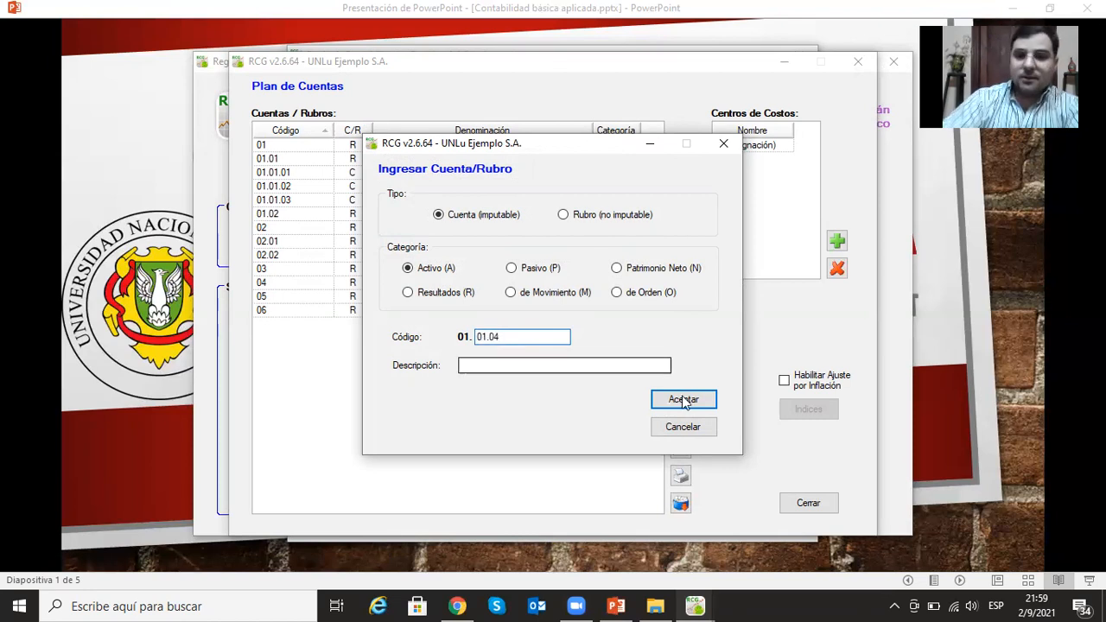
drag(578, 144, 593, 127)
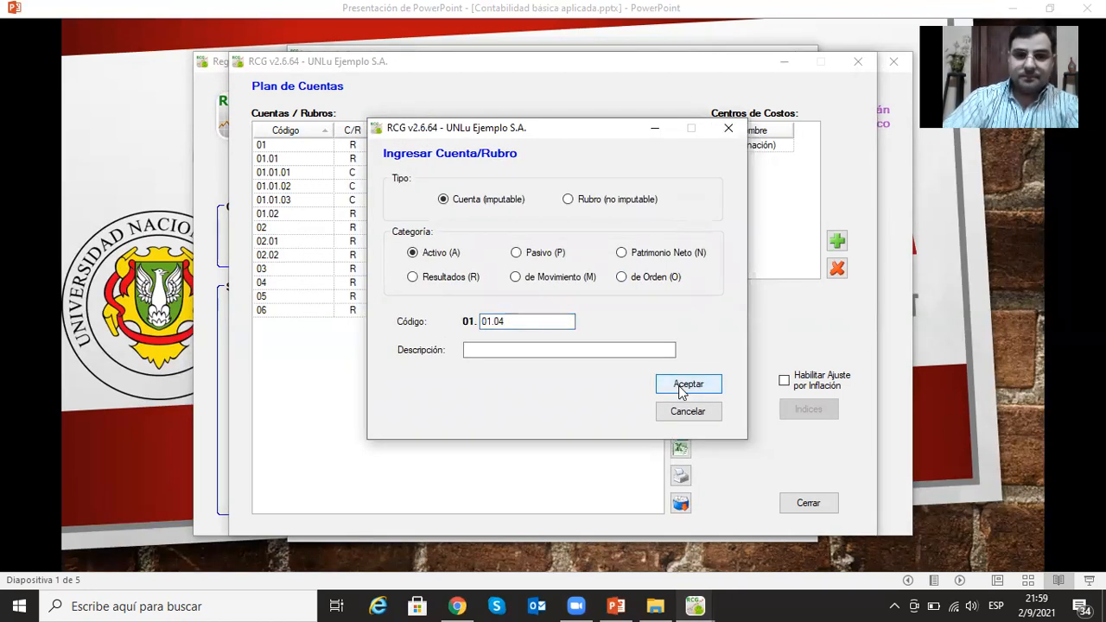
click(643, 349)
text(Créditos por Ventas)
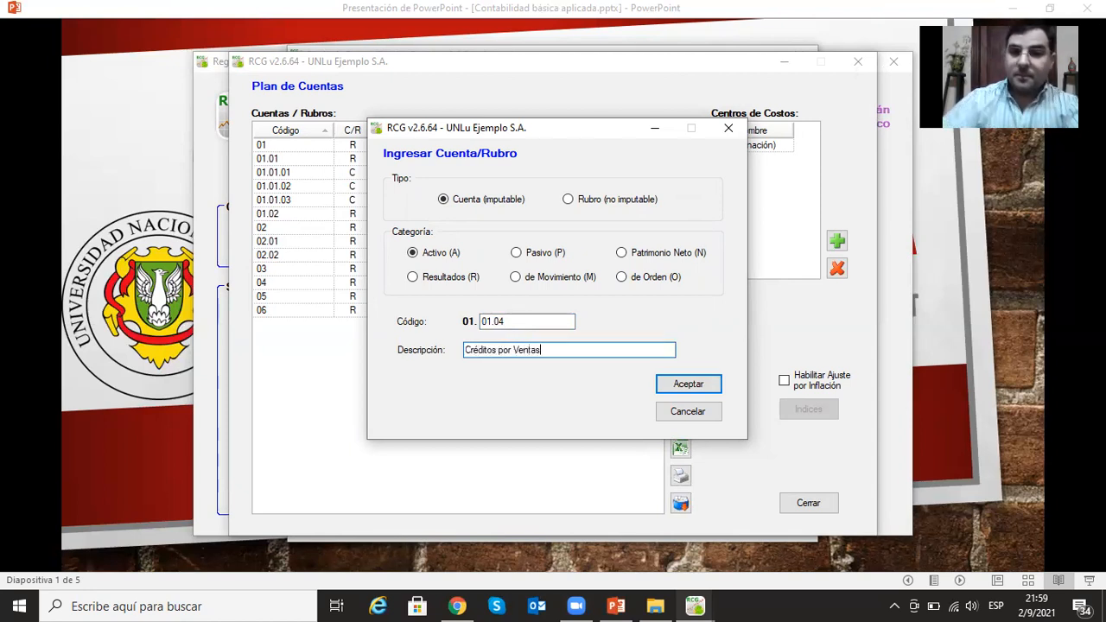
click(700, 385)
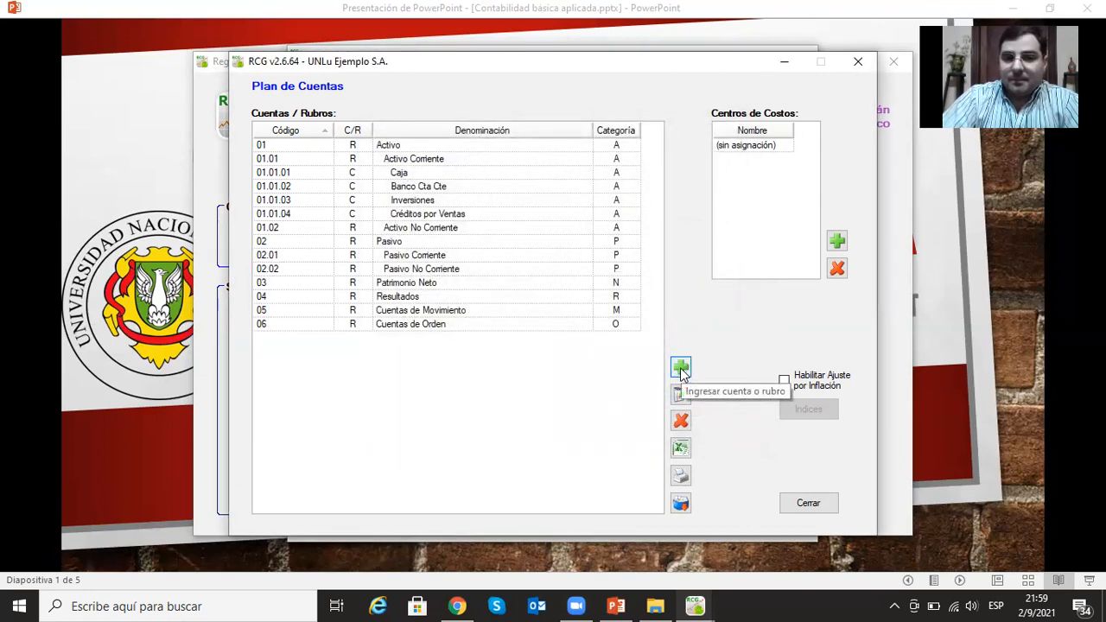
- Add the postable account (Cuenta imputable) Bienes de Cambio under Activo Corriente with code 01.01.05
click(681, 368)
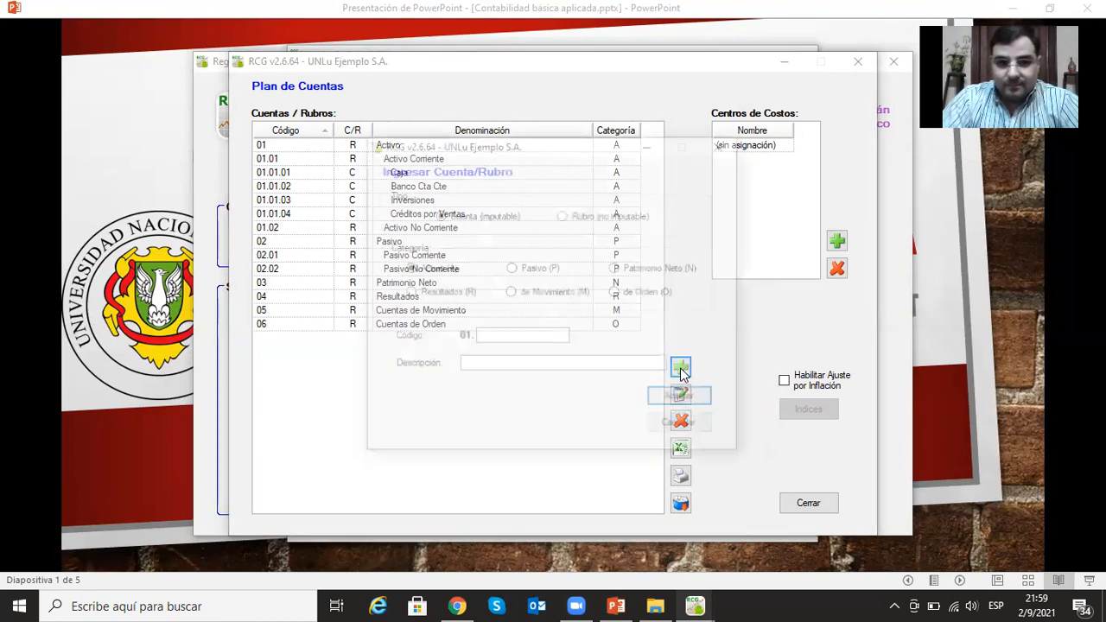
text(01)
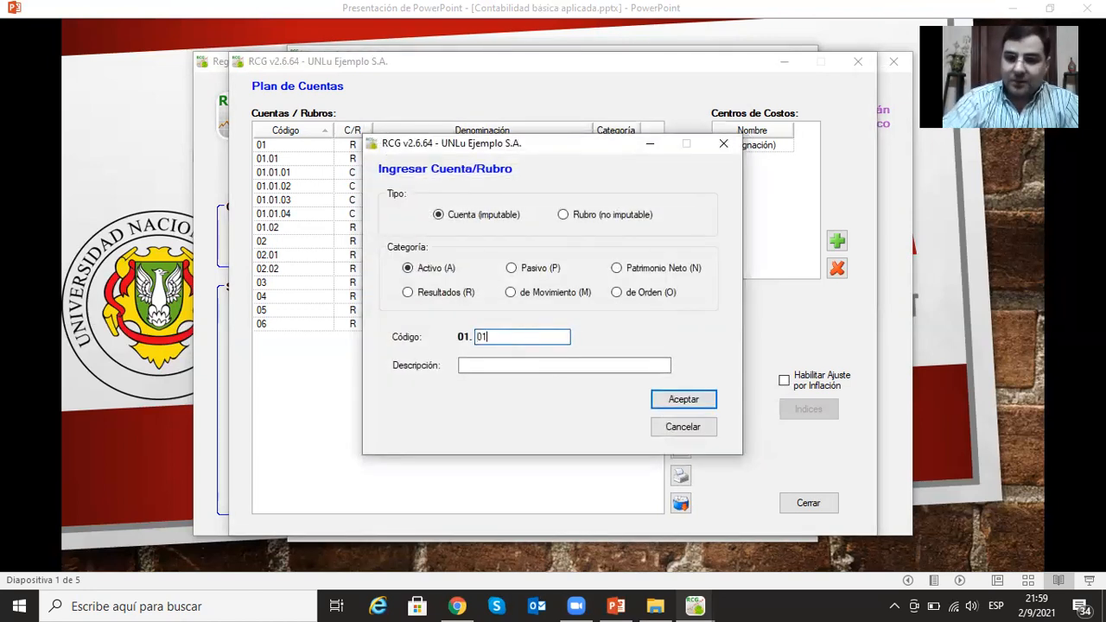
text(.02)
key(BackSpace)
text(5)
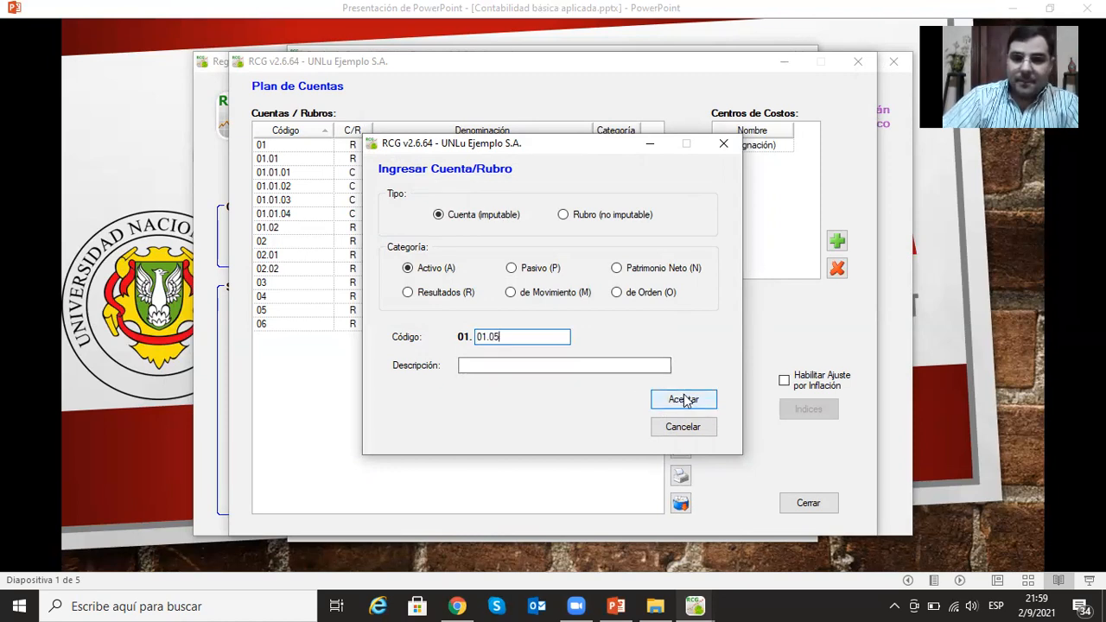
click(631, 367)
text(Bienes de)
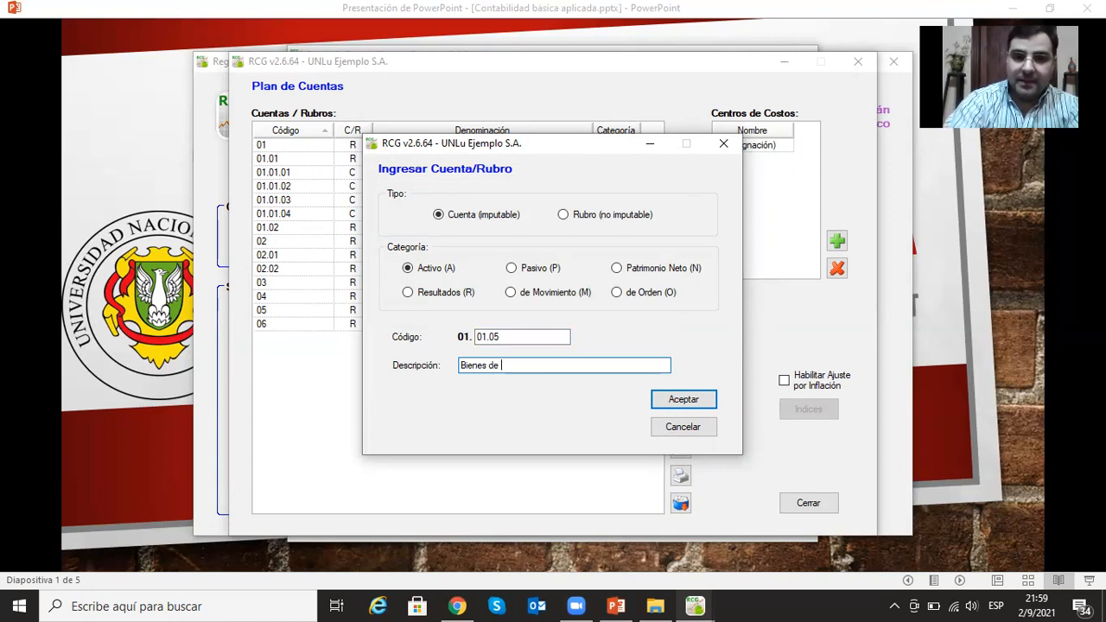
text( Cam)
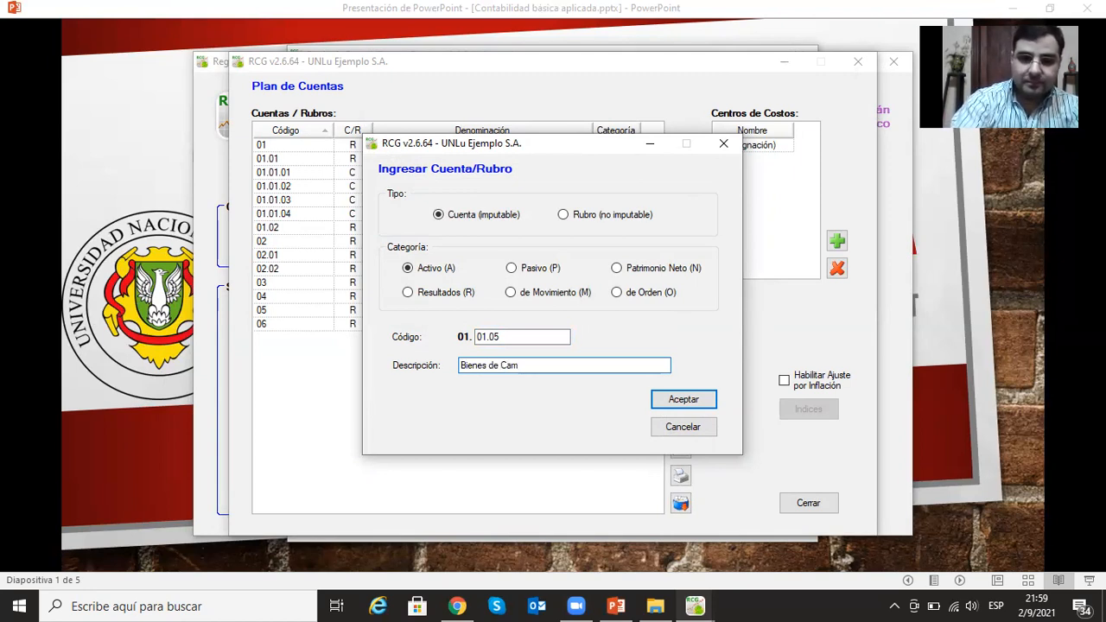
text(bio)
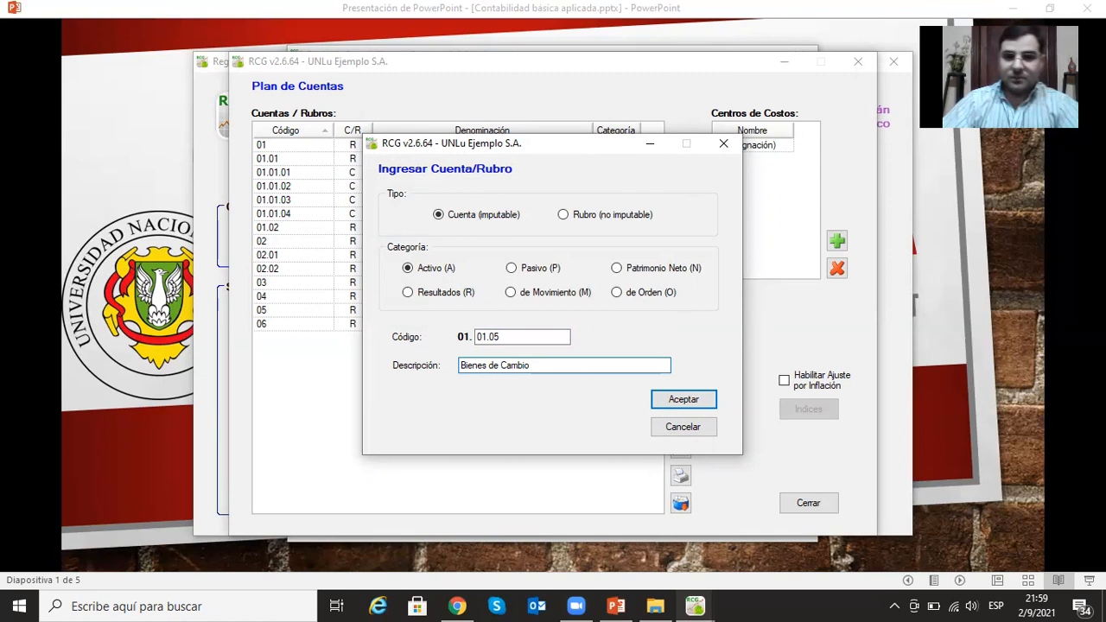
click(702, 402)
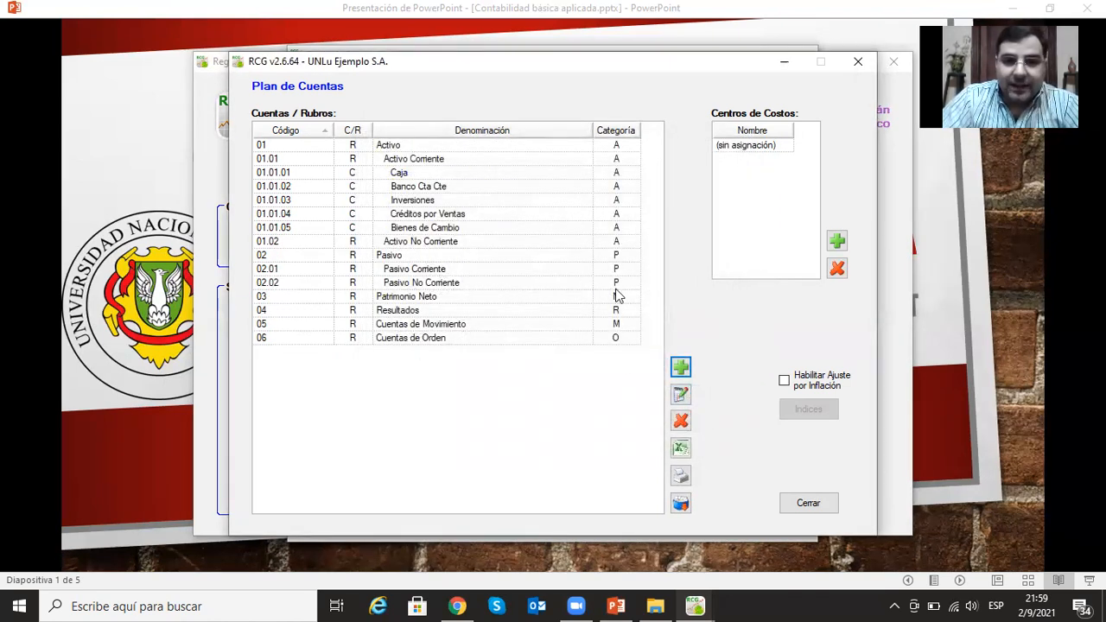
- Add the postable account (Cuenta imputable) Bienes de Uso under Activo No Corriente with code 01.02.01
click(422, 242)
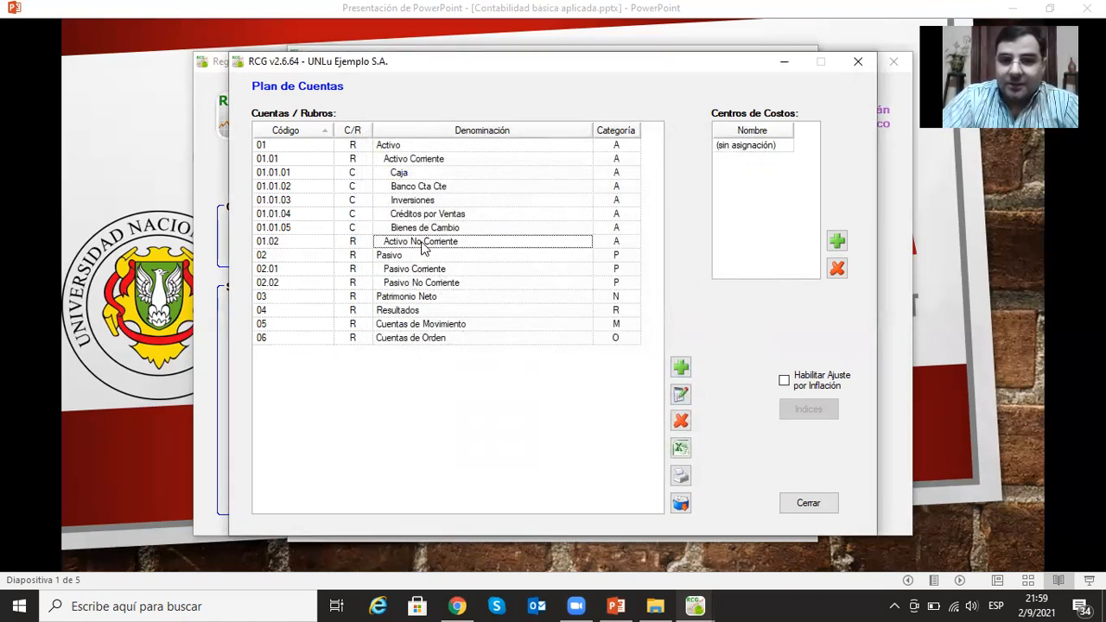
click(682, 368)
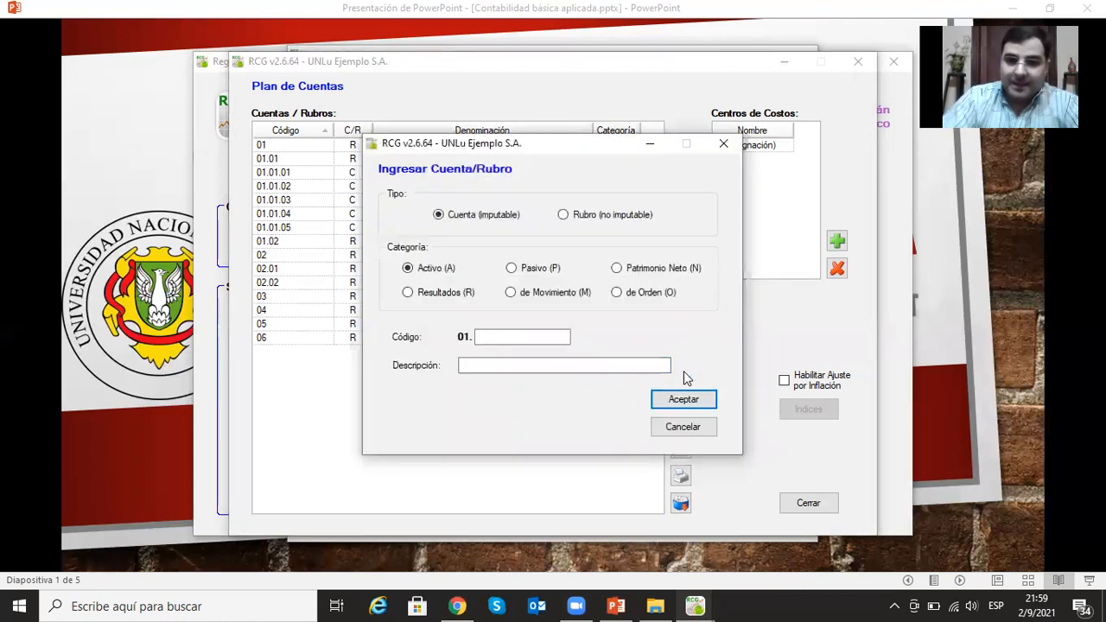
text(02.01)
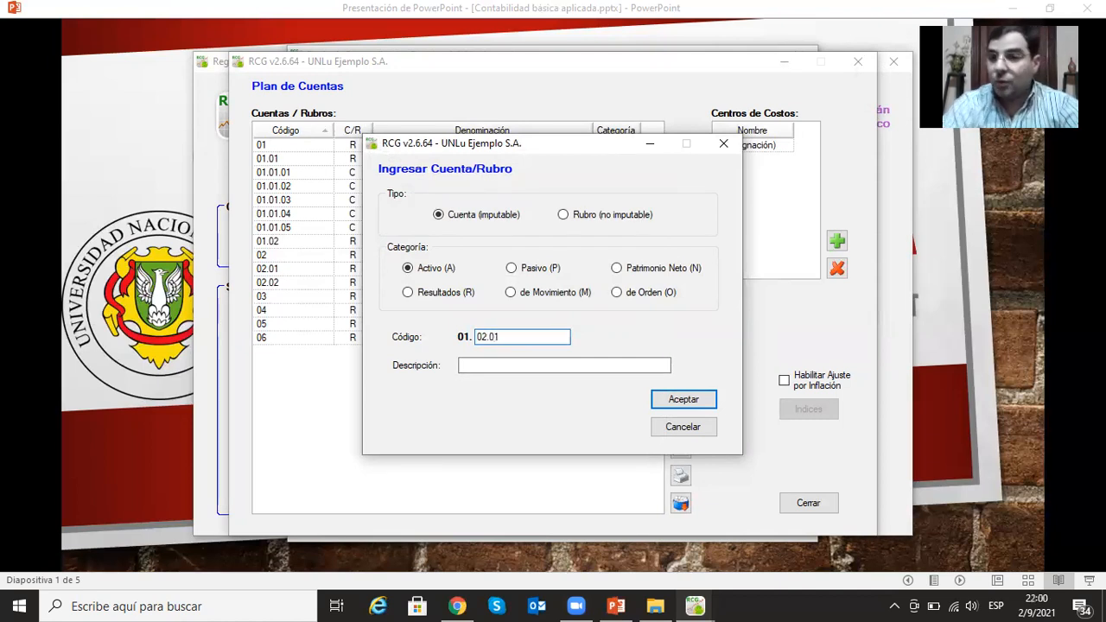
click(532, 365)
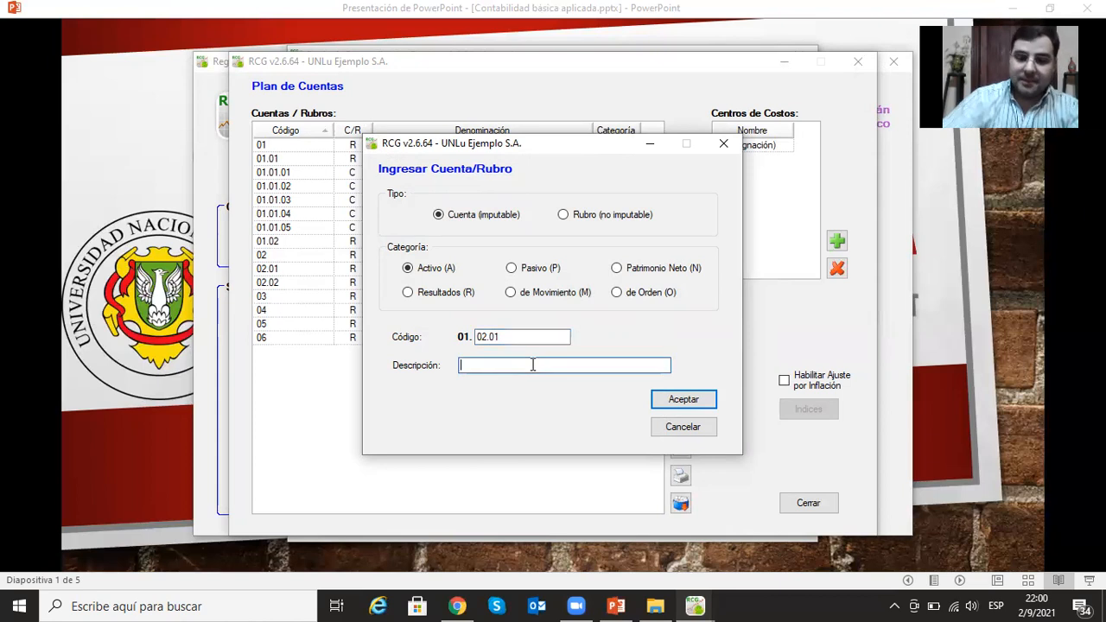
text(Bienes de Uso)
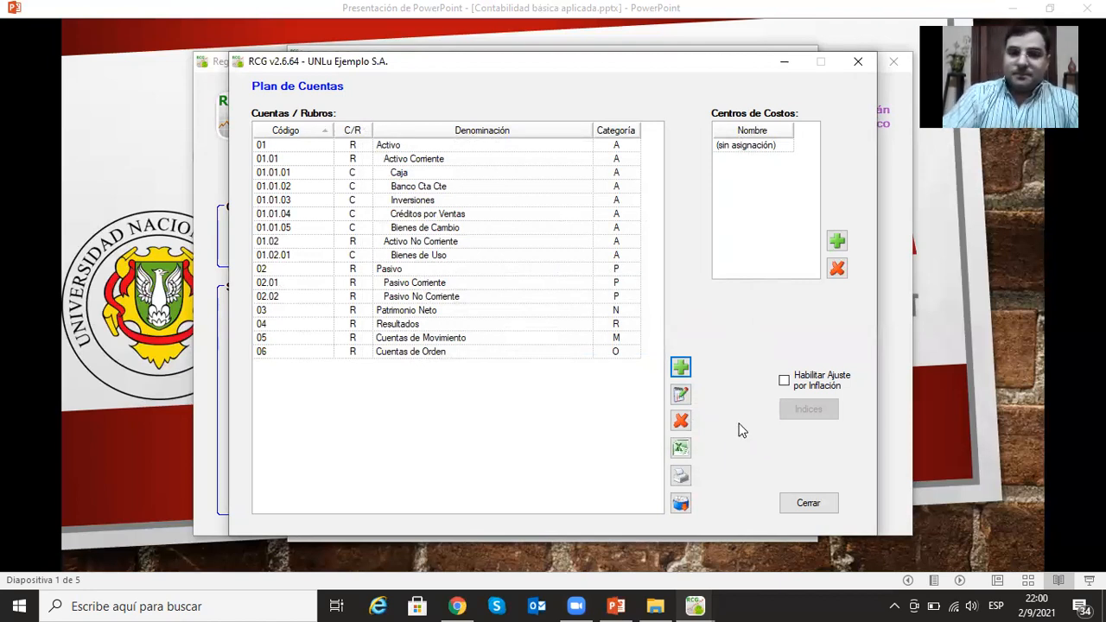
- Add the postable account (Cuenta imputable) Deudas Comerciales under Pasivo Corriente with code 02.01.01
click(681, 369)
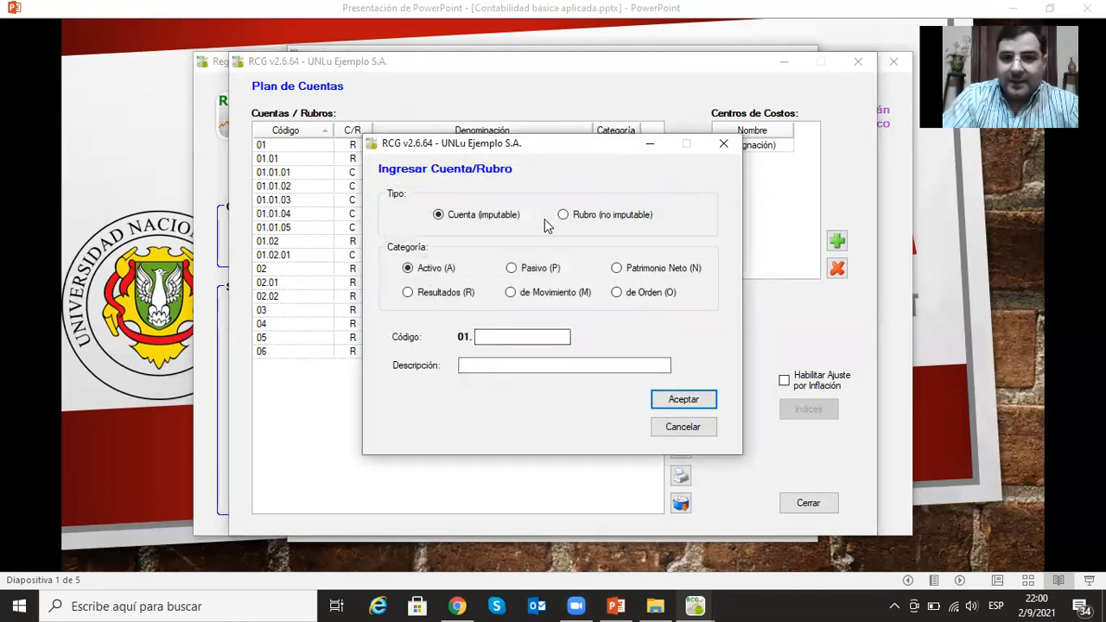
click(511, 269)
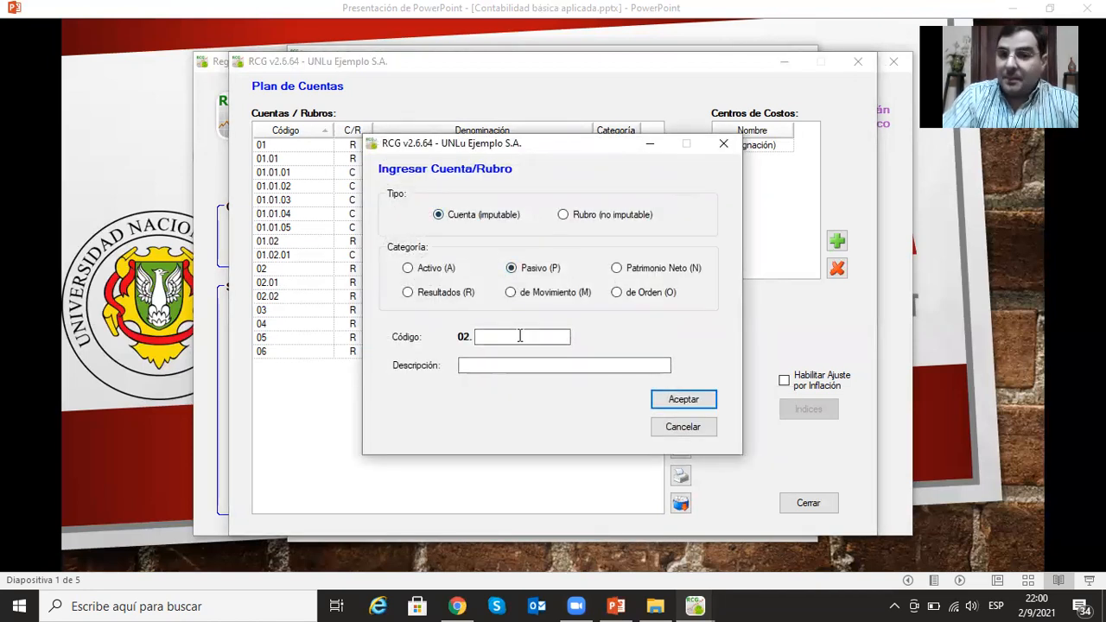
text(01.01)
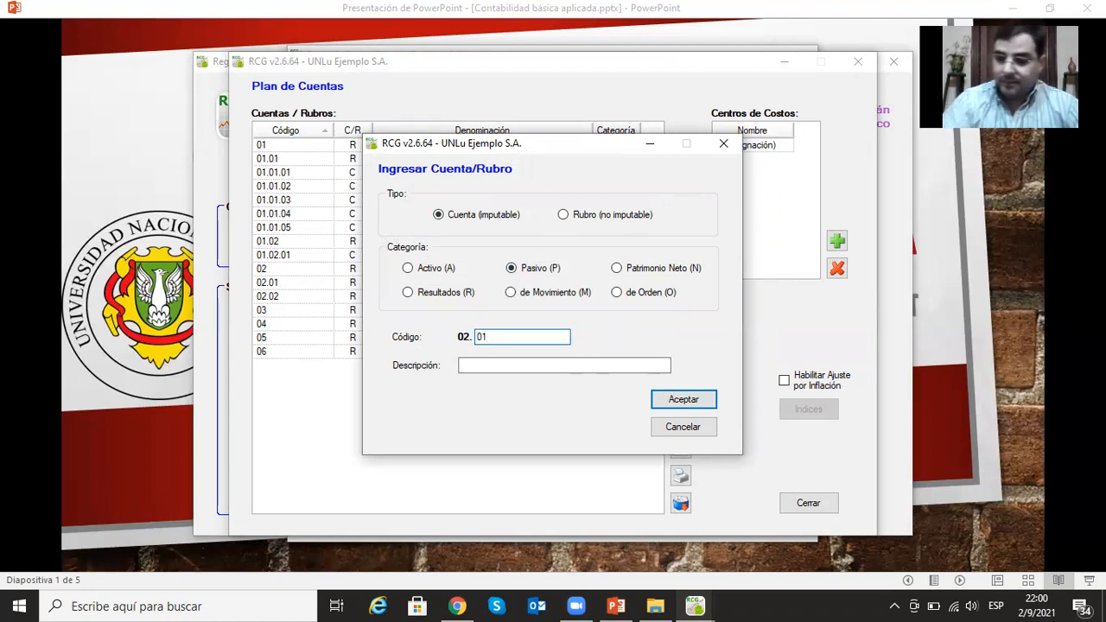
click(554, 369)
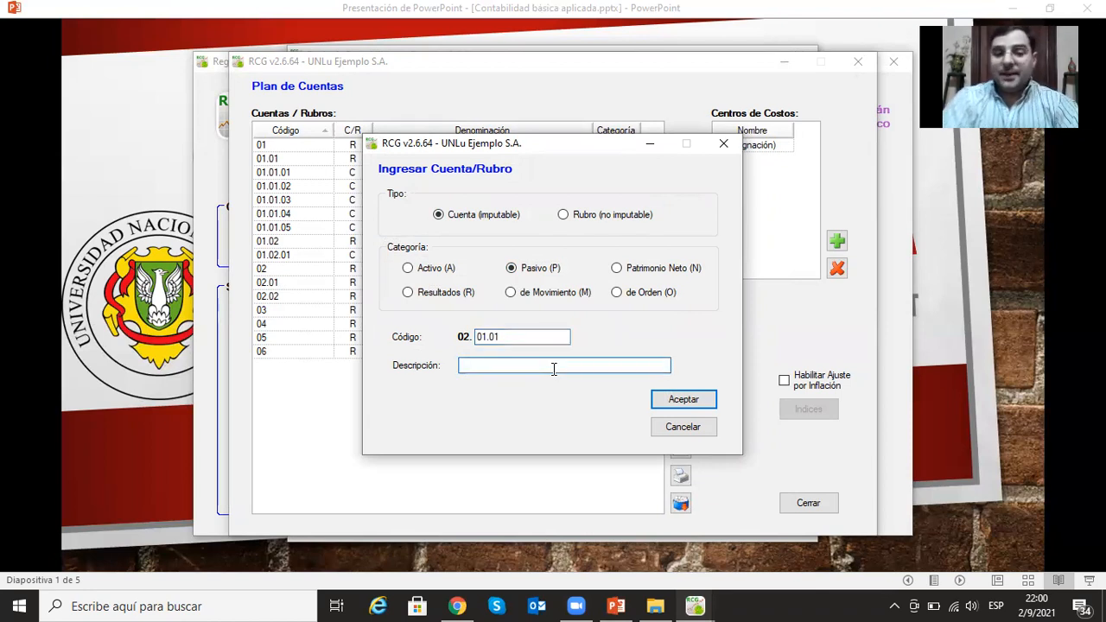
text(De)
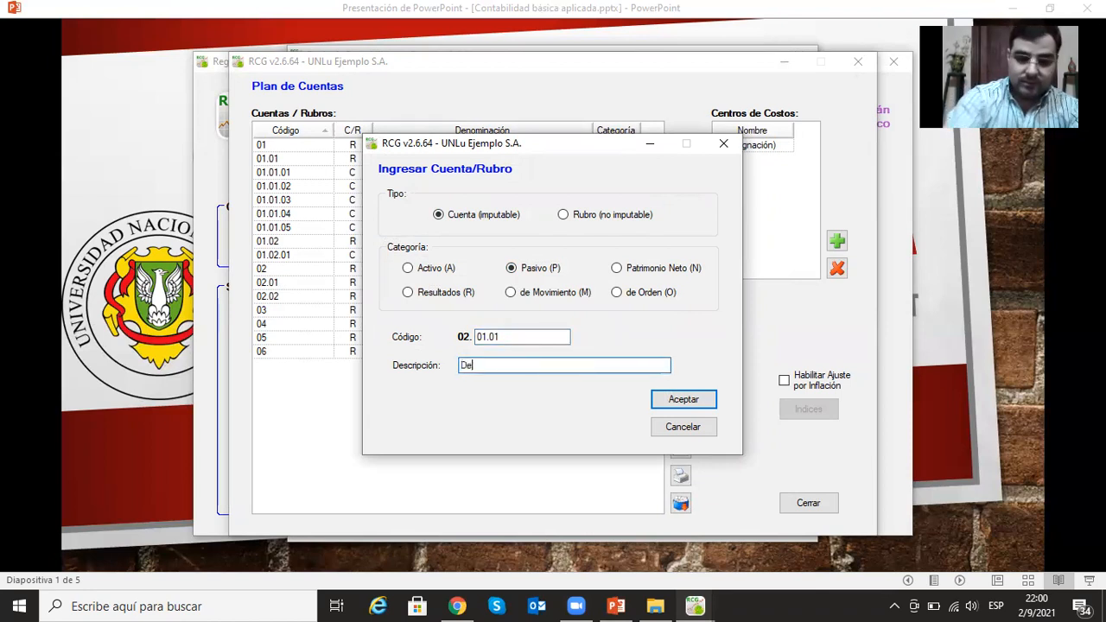
text(udas Comerciales)
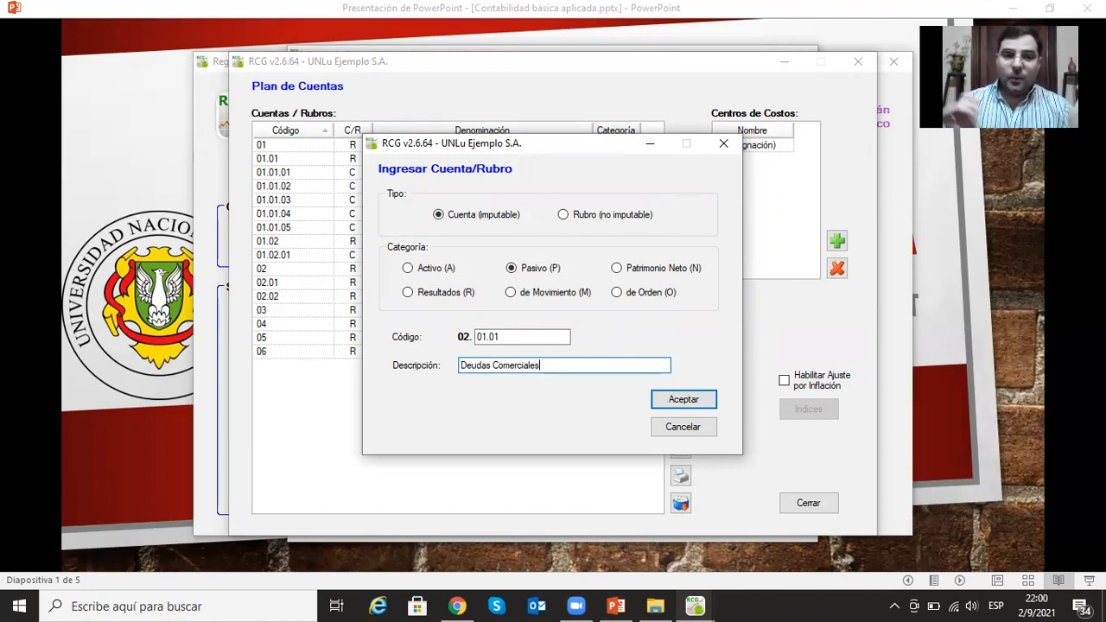
click(696, 399)
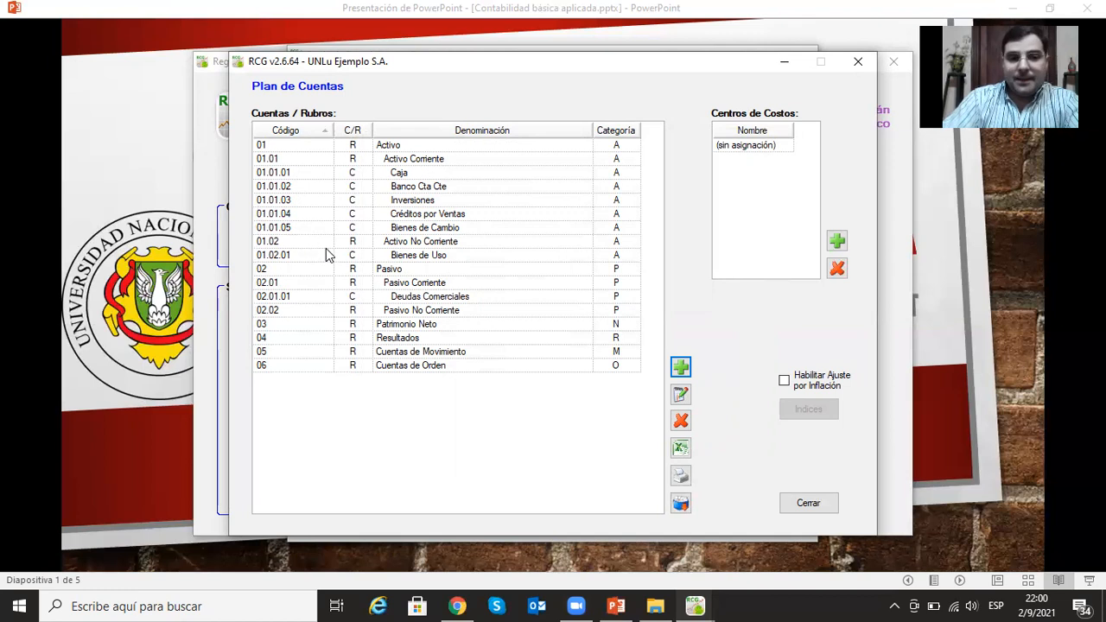
- Add the postable account (Cuenta imputable) Deudas Bancarias under Pasivo Corriente with code 02.01.02
click(680, 370)
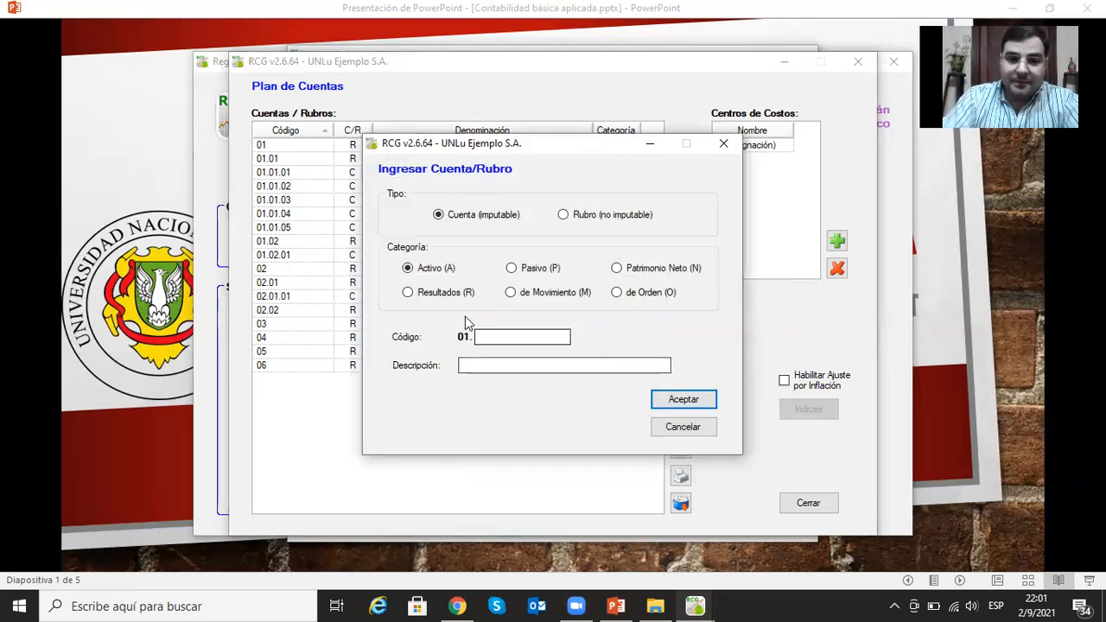
click(512, 269)
click(519, 337)
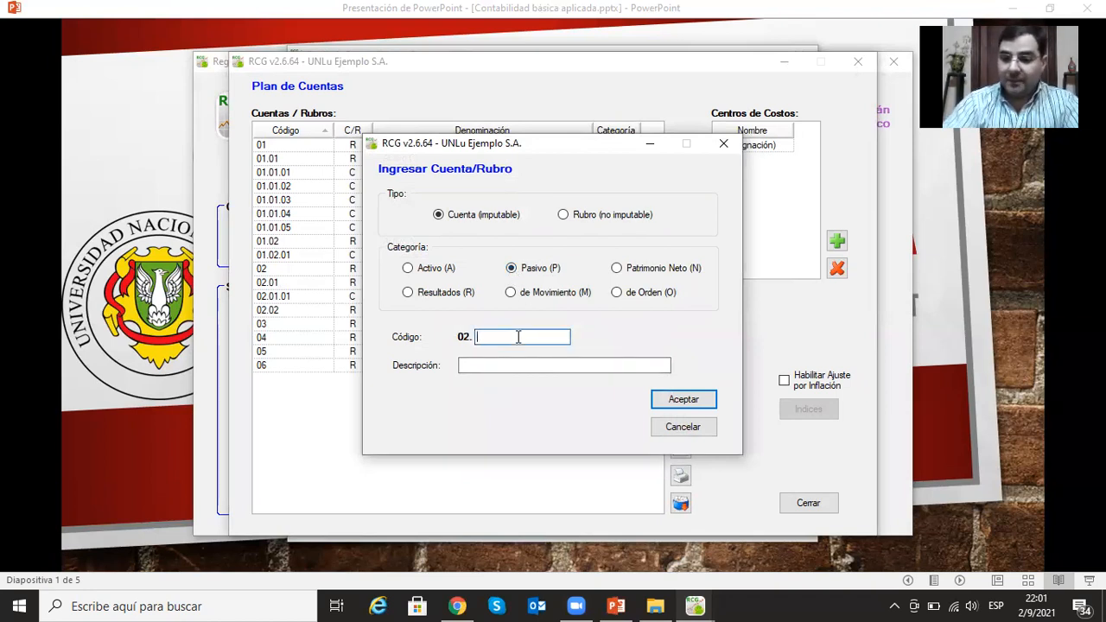
text(01.02)
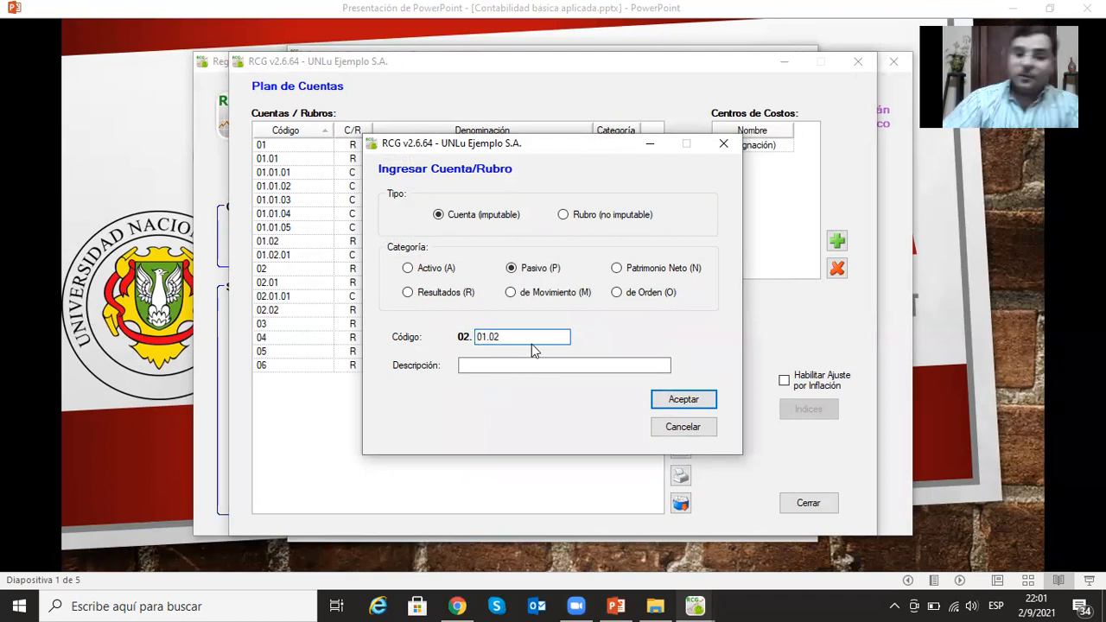
click(520, 366)
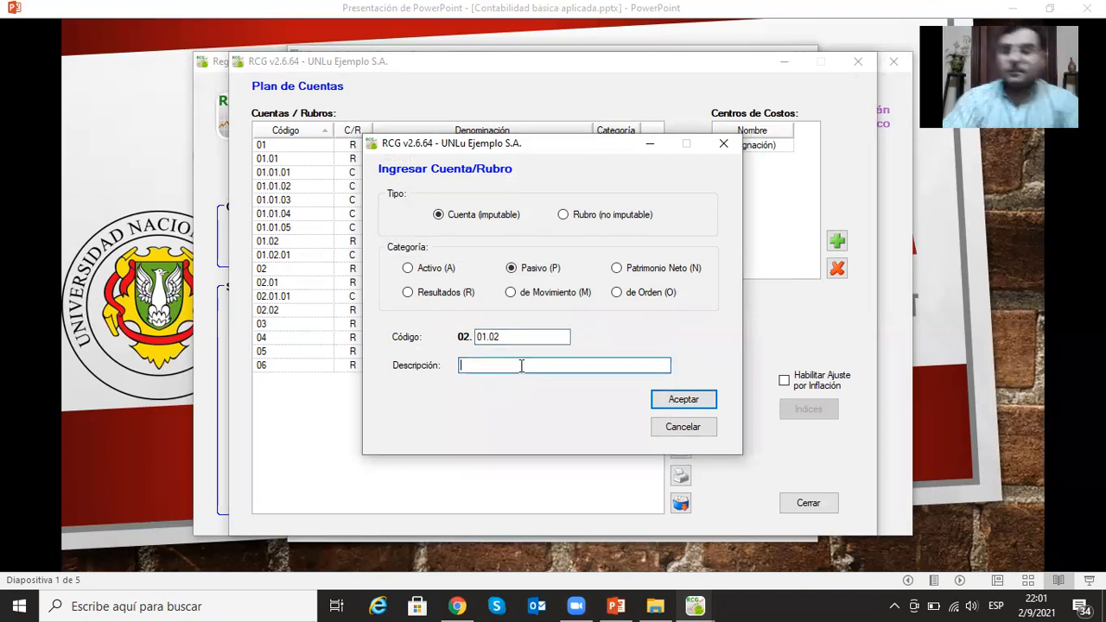
text(D)
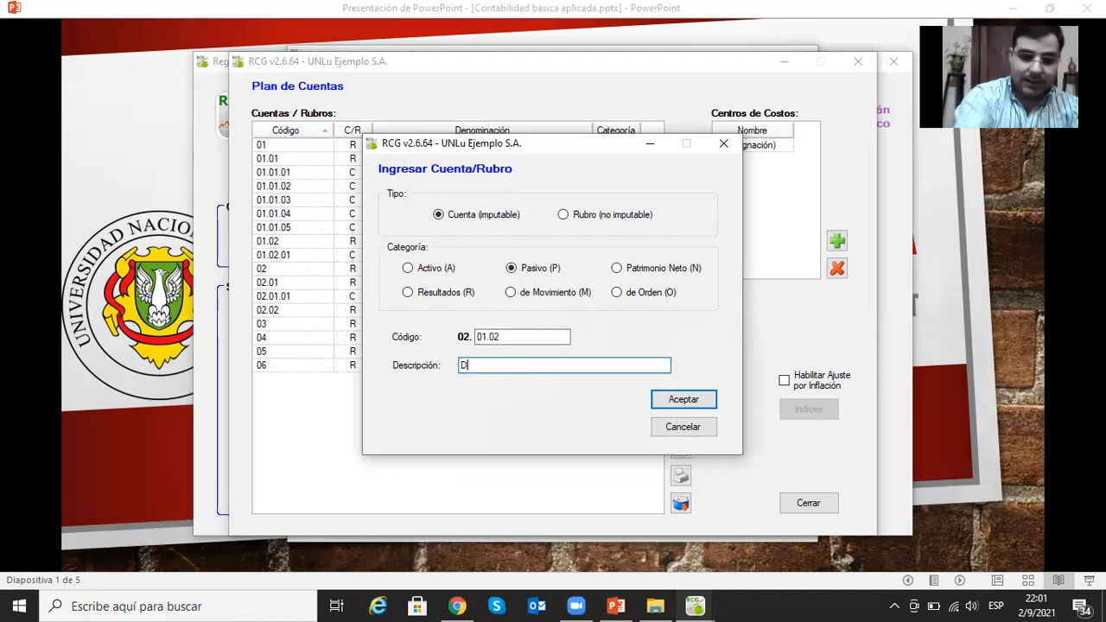
text(eudas Ban)
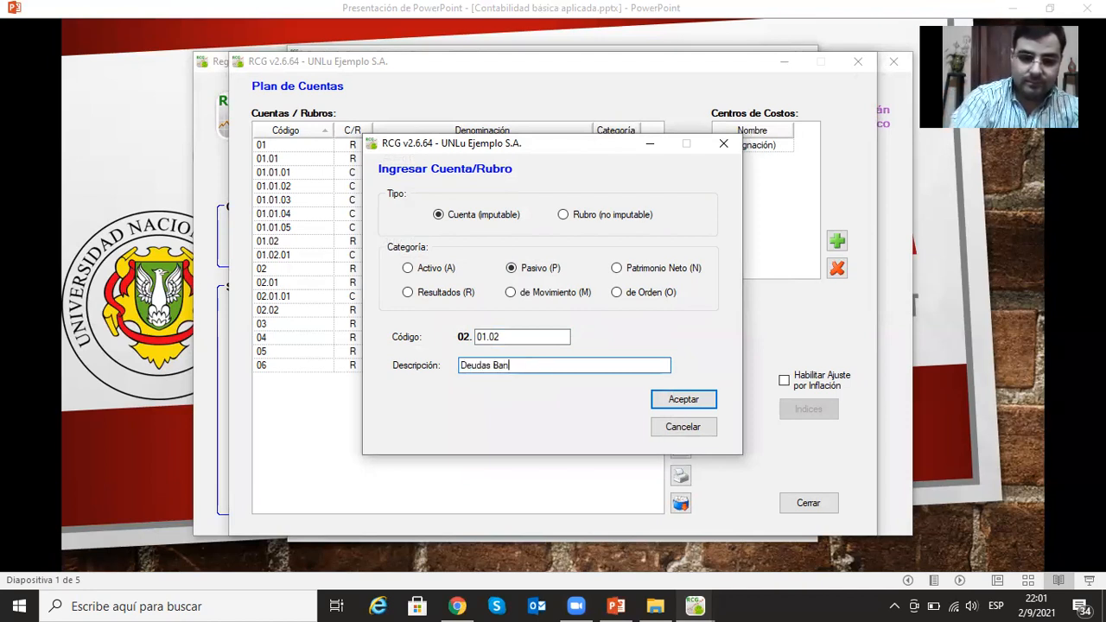
text(carias)
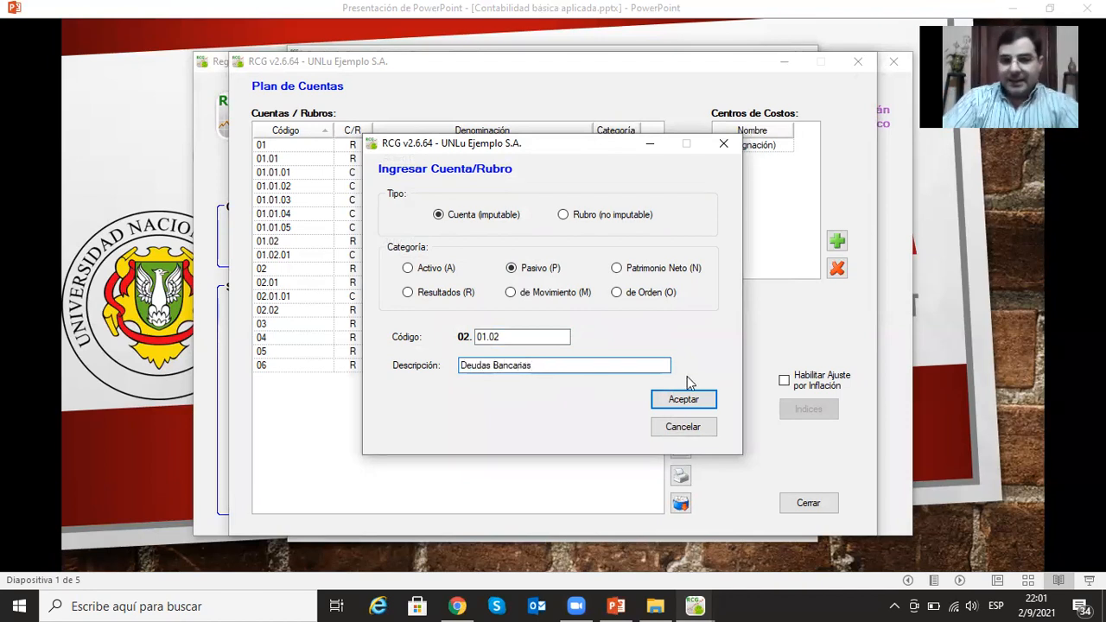
click(691, 401)
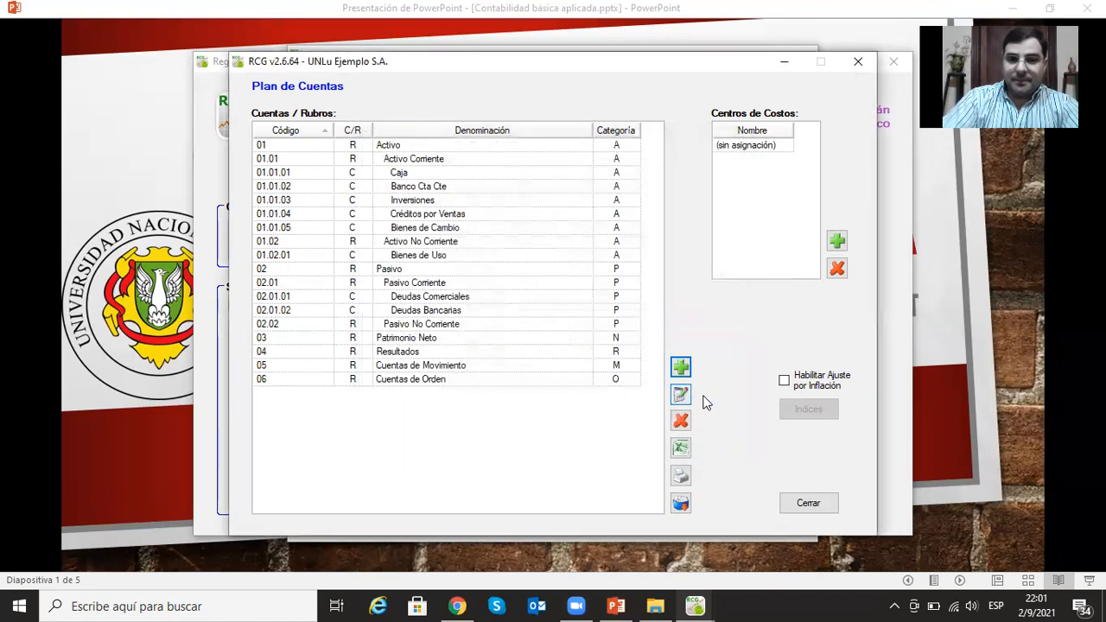
- Add the postable account (Cuenta imputable) Deudas Sociales under Pasivo Corriente with code 02.01.03
click(681, 367)
click(506, 336)
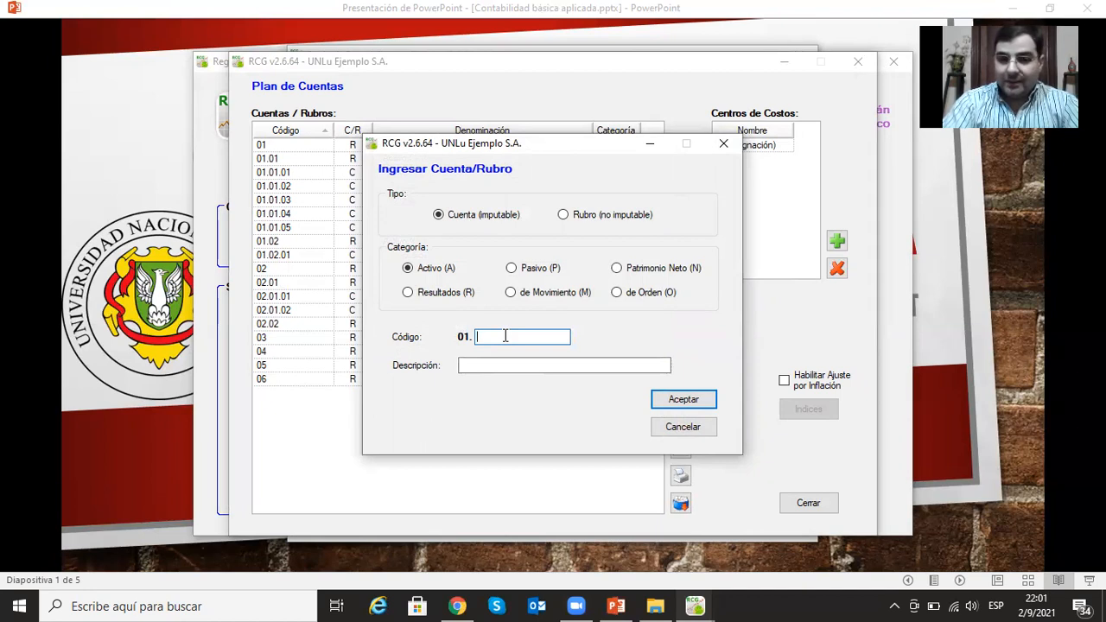
click(511, 269)
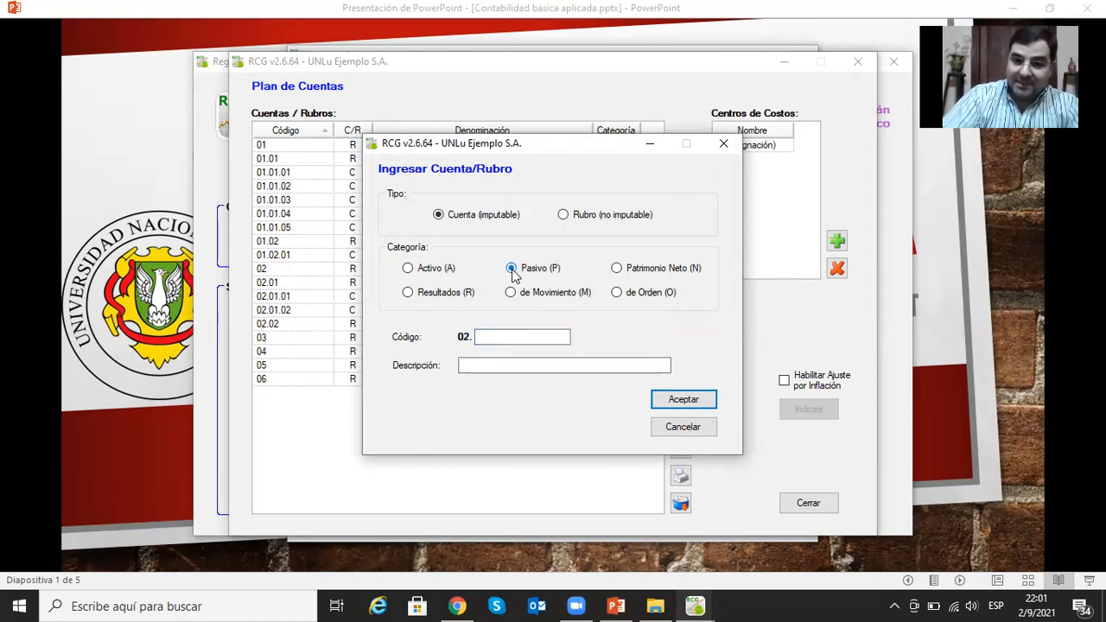
click(511, 333)
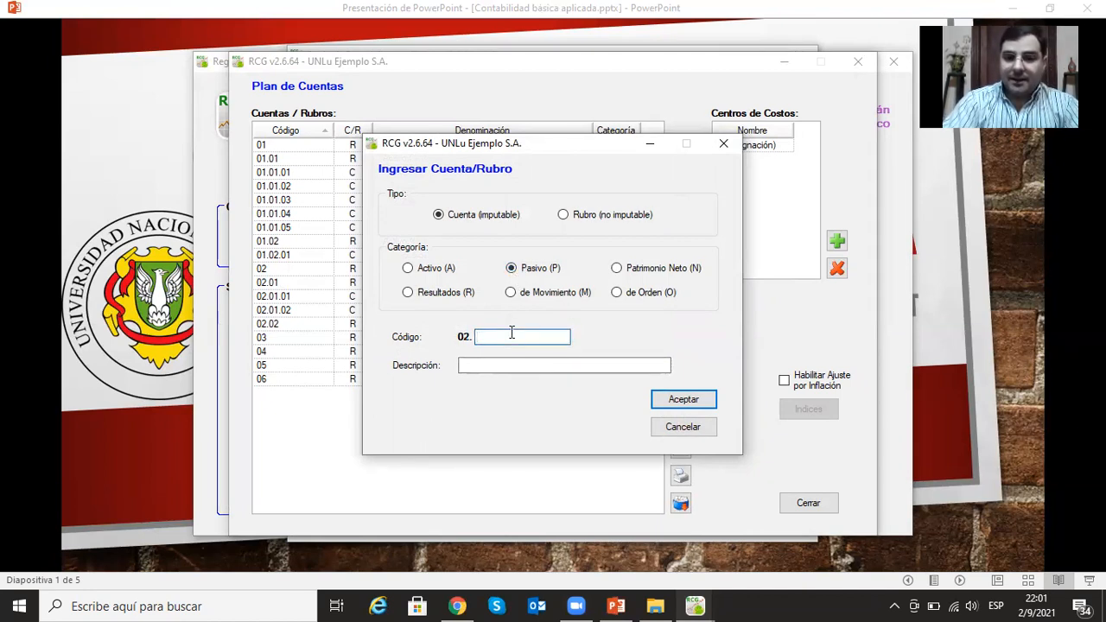
text(01)
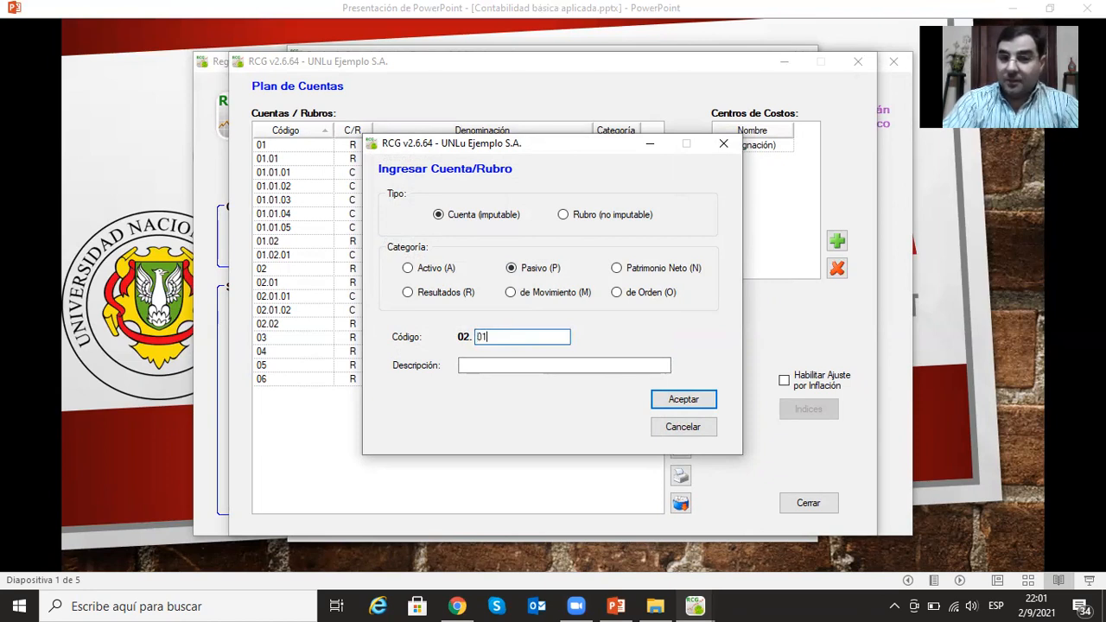
text(.03)
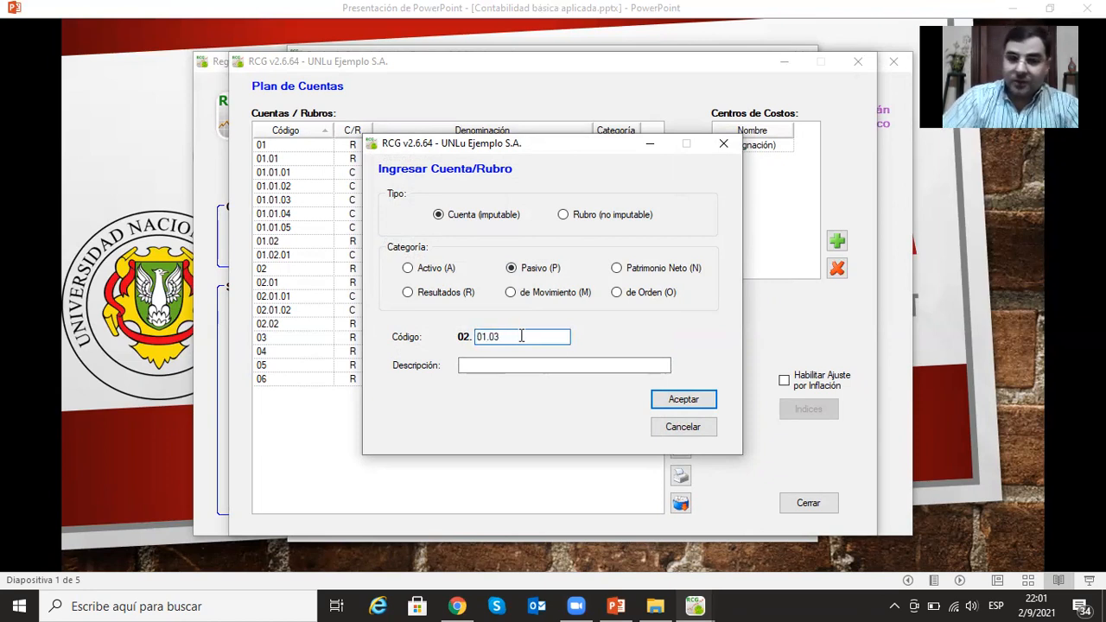
click(594, 370)
text(Deu)
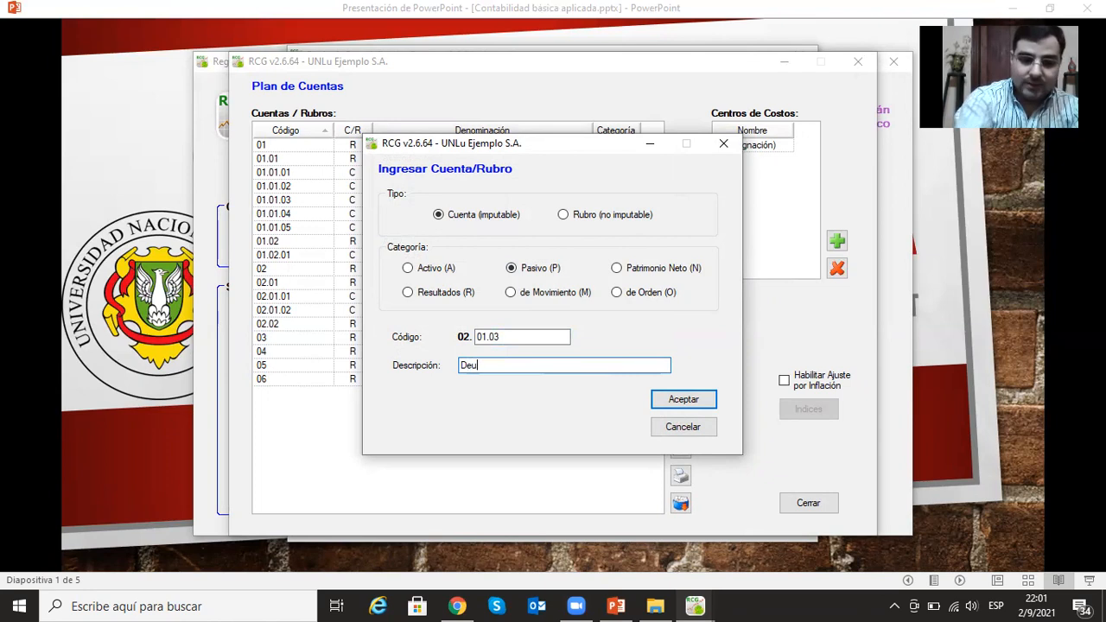
text(das Sociales)
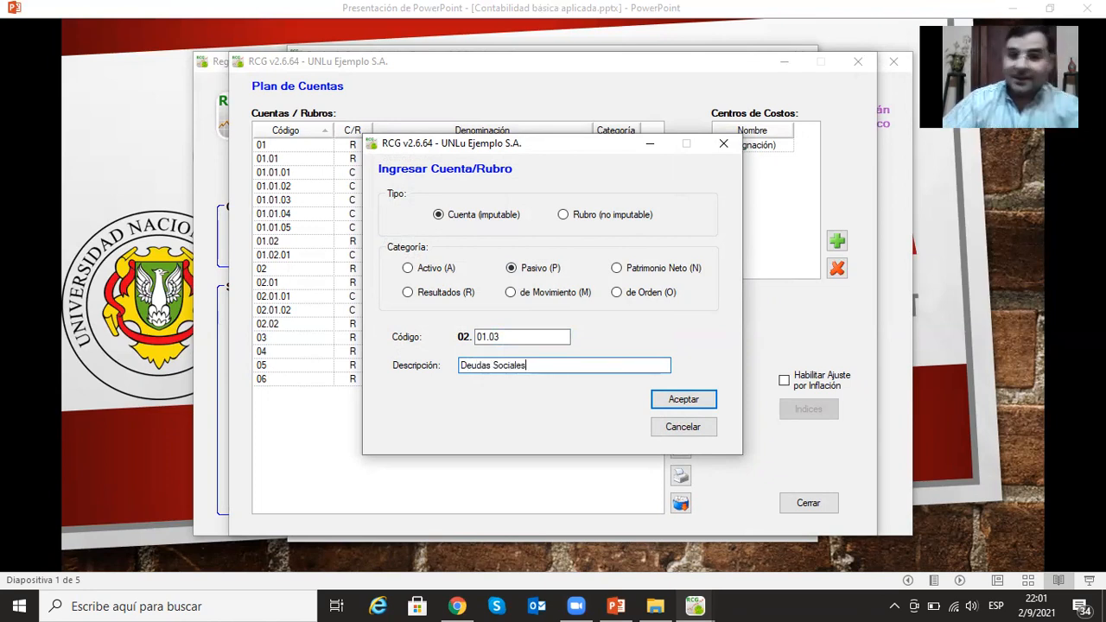
click(708, 401)
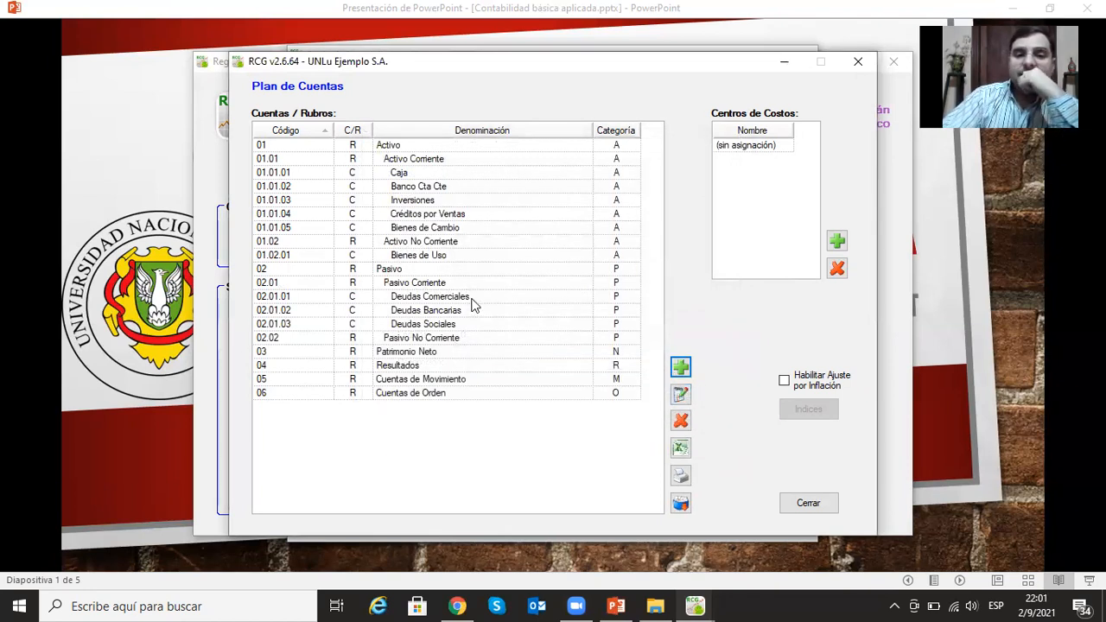
- Add the postable account (Cuenta imputable) Deudas Fiscales under Pasivo Corriente with code 02.01.04
click(681, 368)
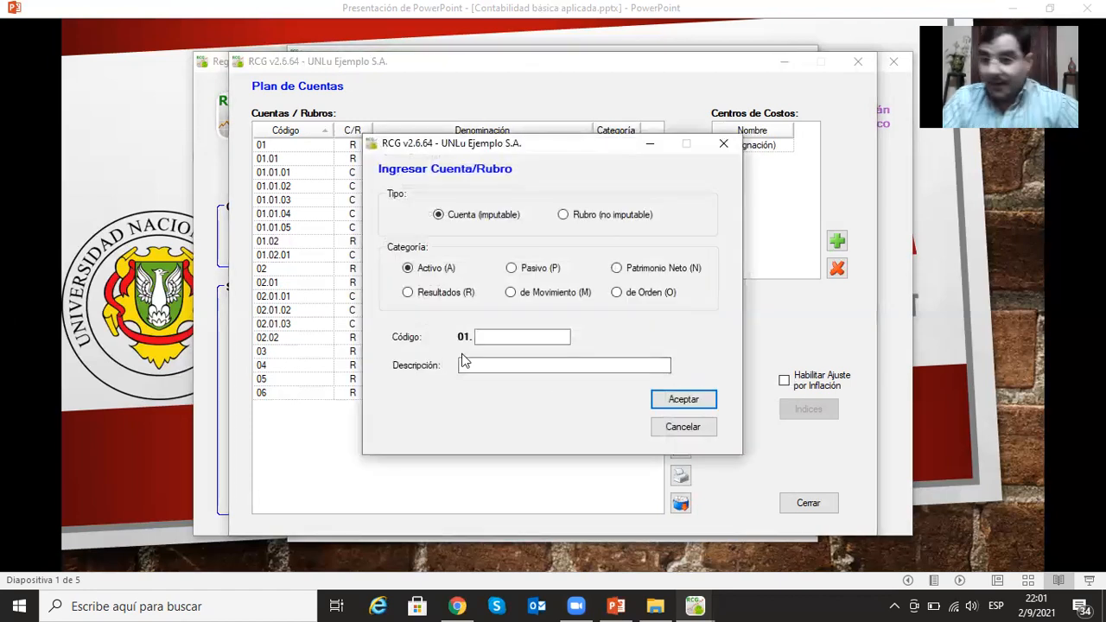
click(509, 340)
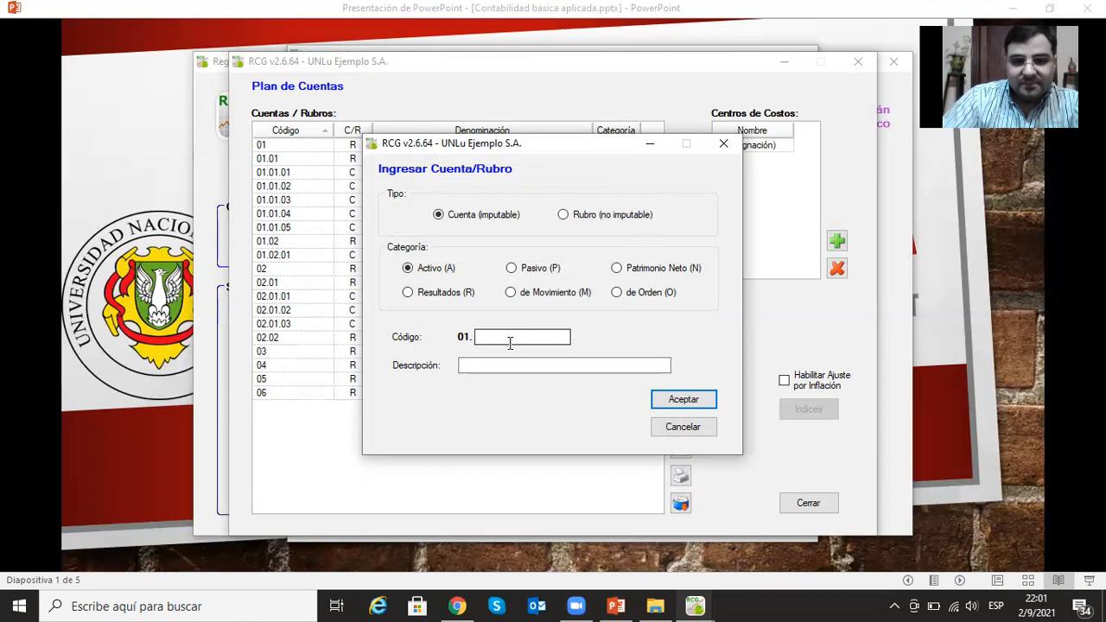
click(513, 267)
click(527, 337)
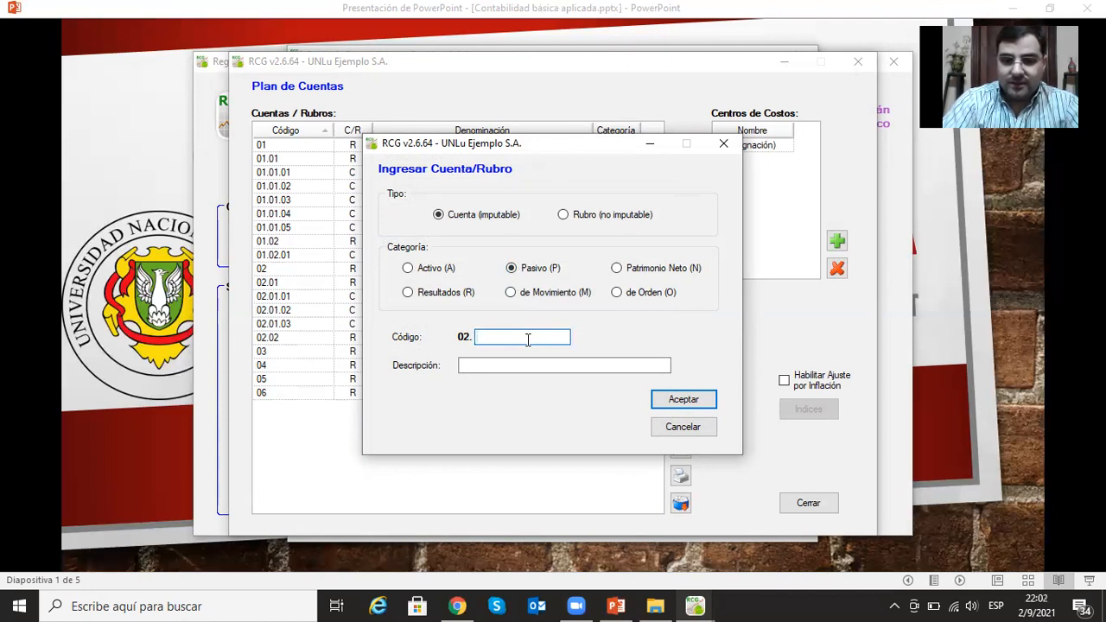
text(01)
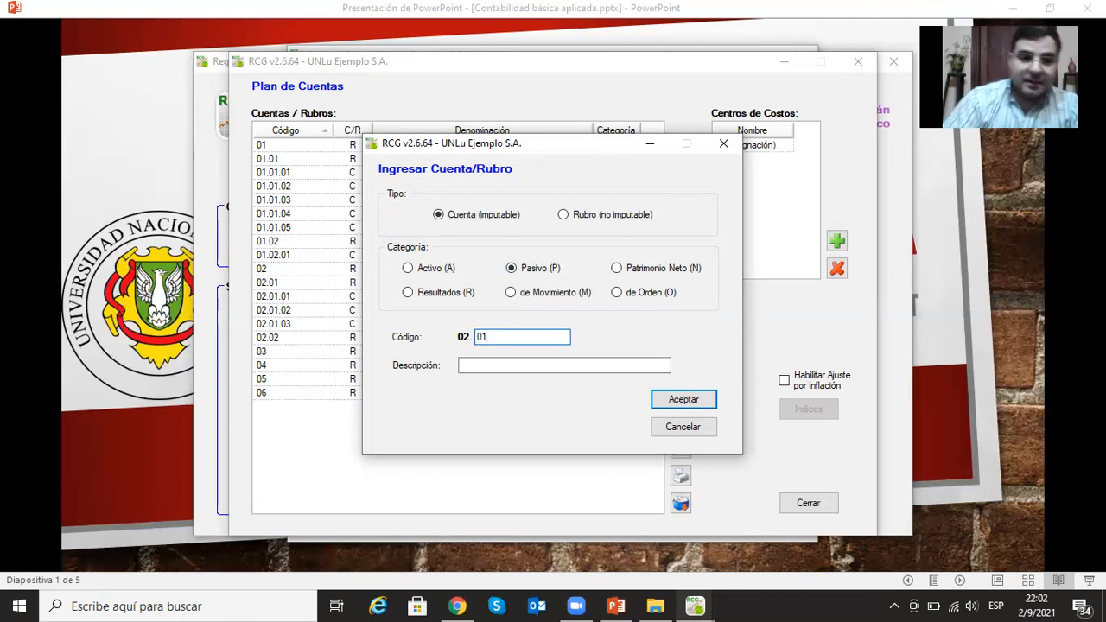
text(.04)
click(462, 365)
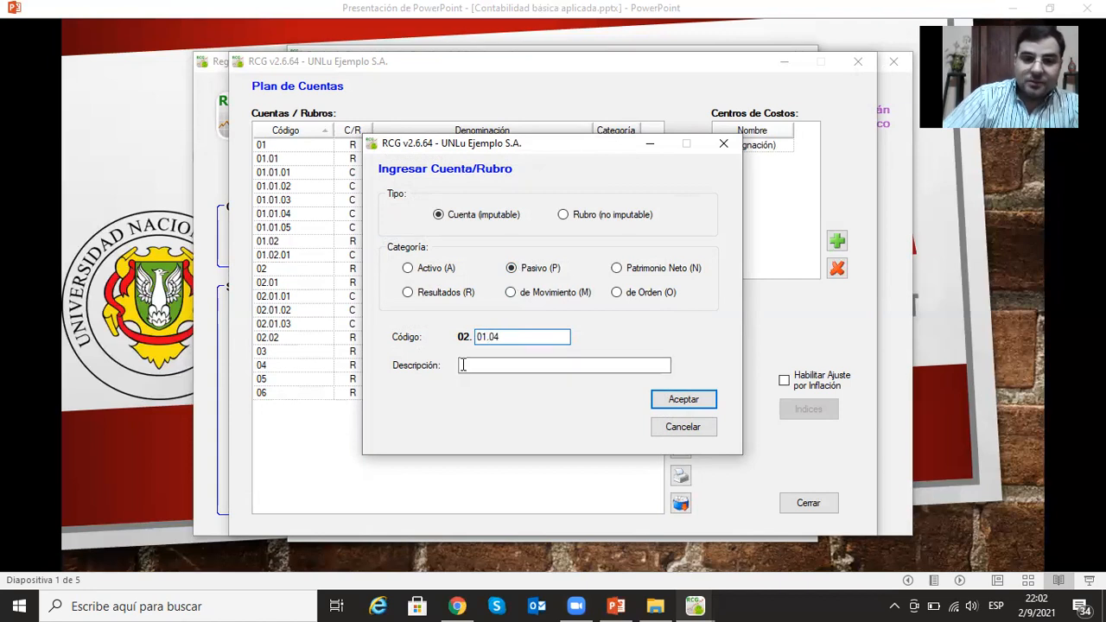
text(Deudas Fiscales)
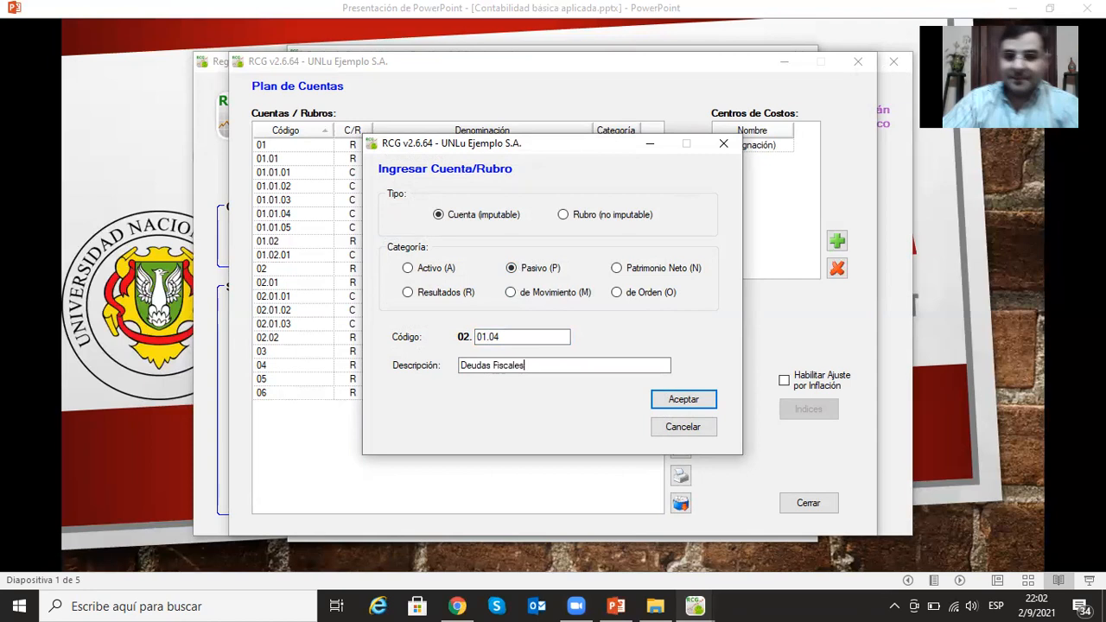
click(675, 403)
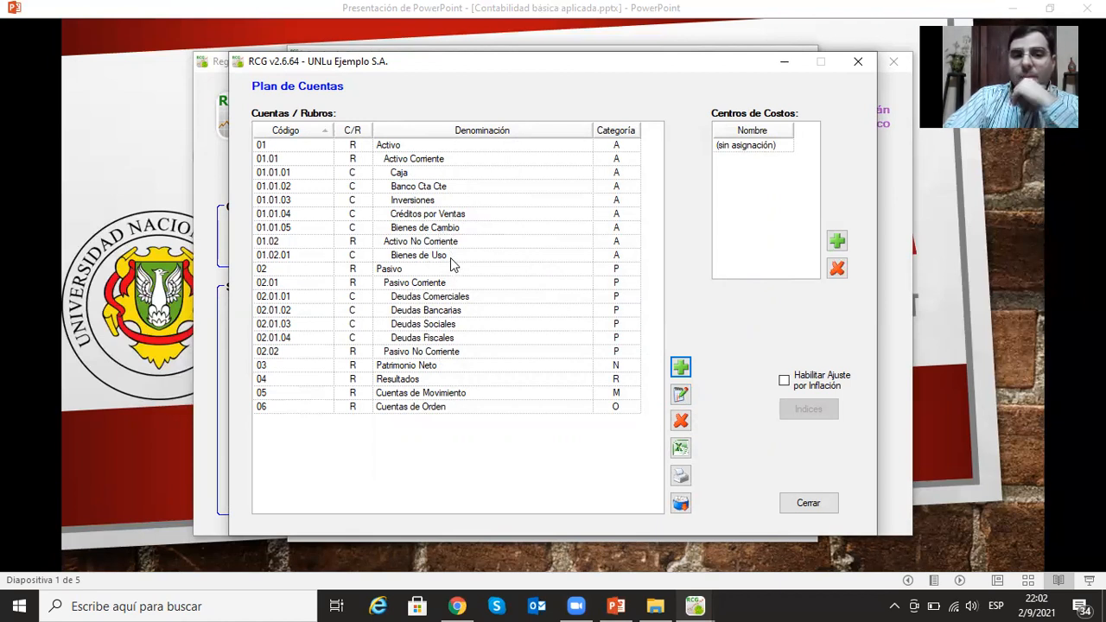
- Add the postable account (Cuenta imputable) Sueldos y Jornales a Pagar under Deudas Sociales with code 02.01.03.01
click(448, 313)
click(450, 324)
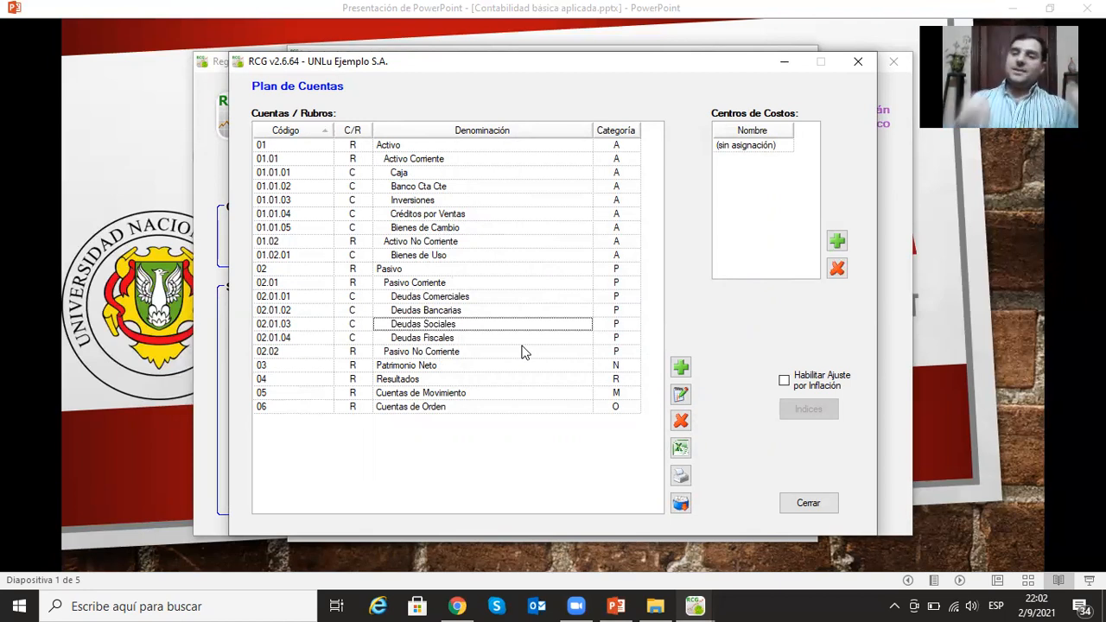
click(680, 368)
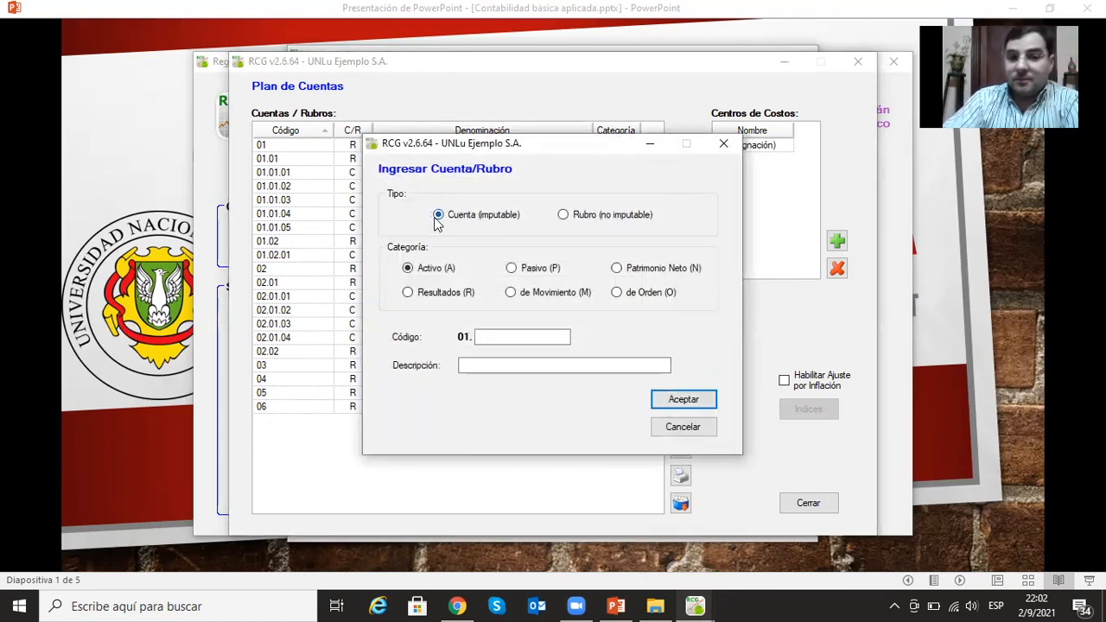
click(510, 269)
click(487, 338)
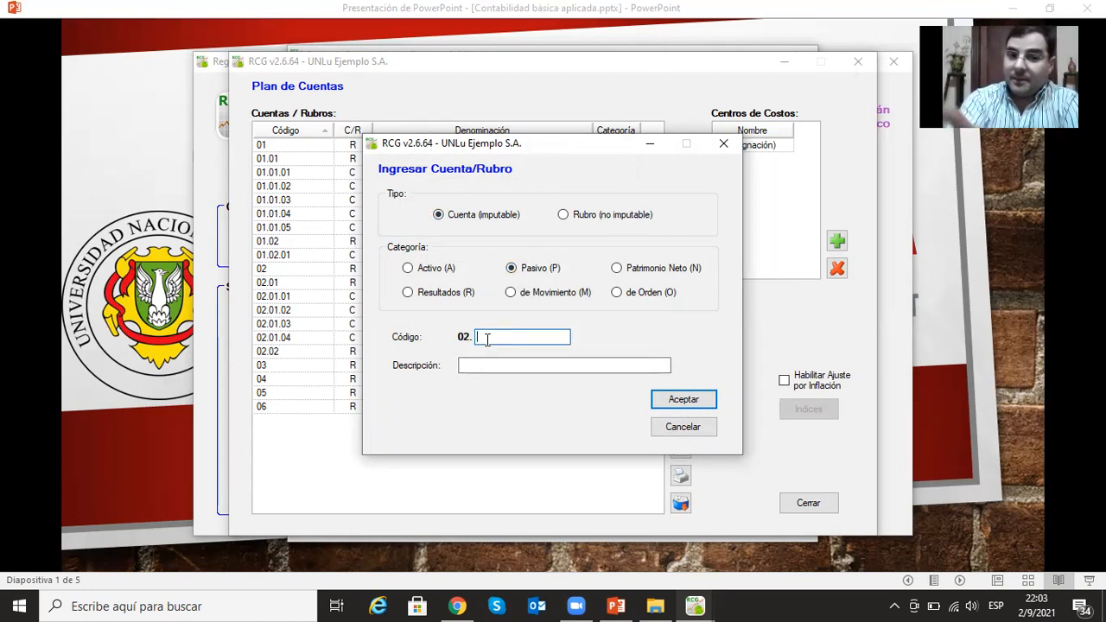
text(01)
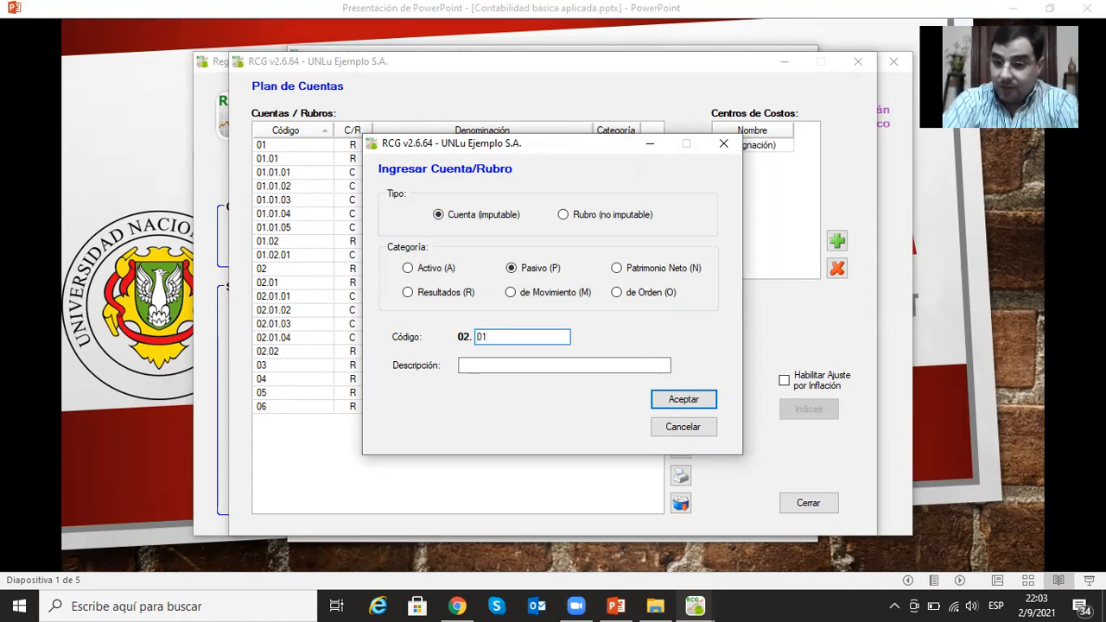
text(.)
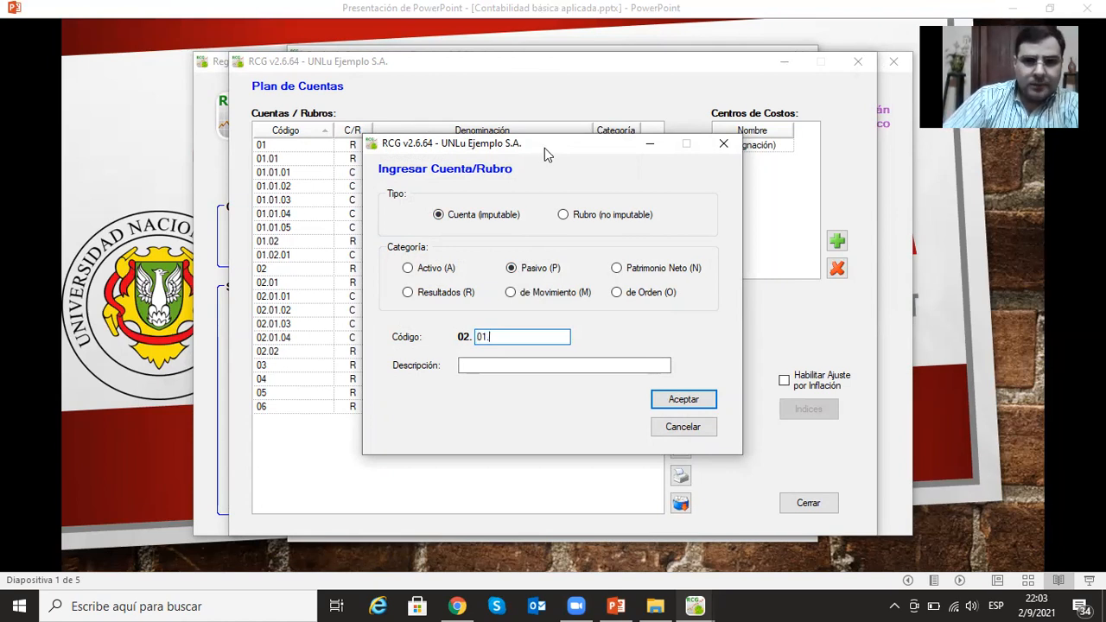
drag(549, 146, 557, 150)
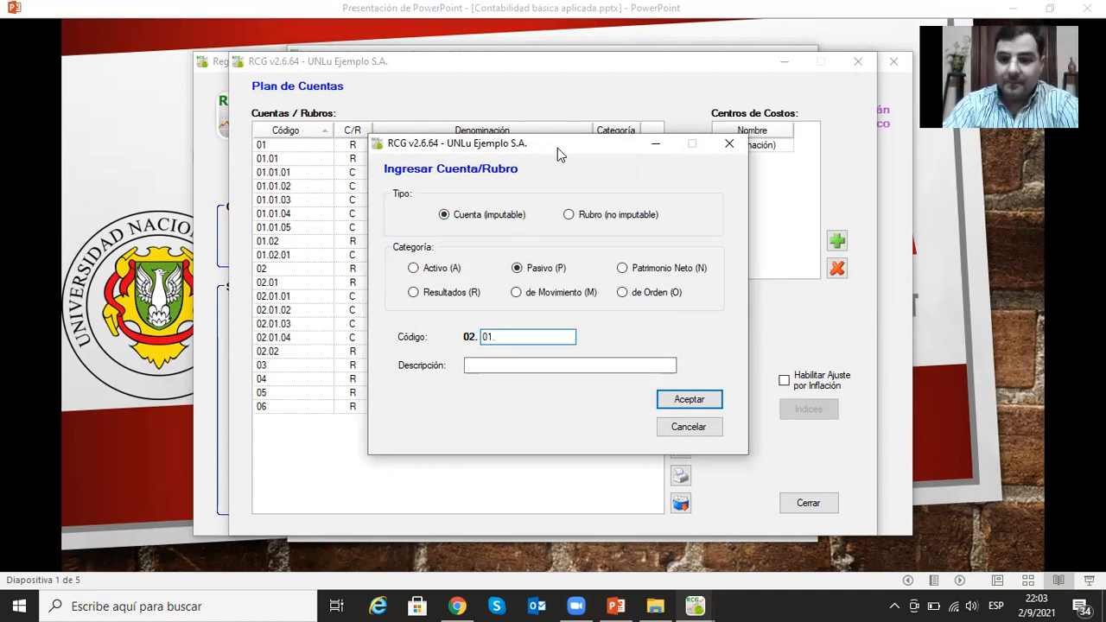
text(03.01)
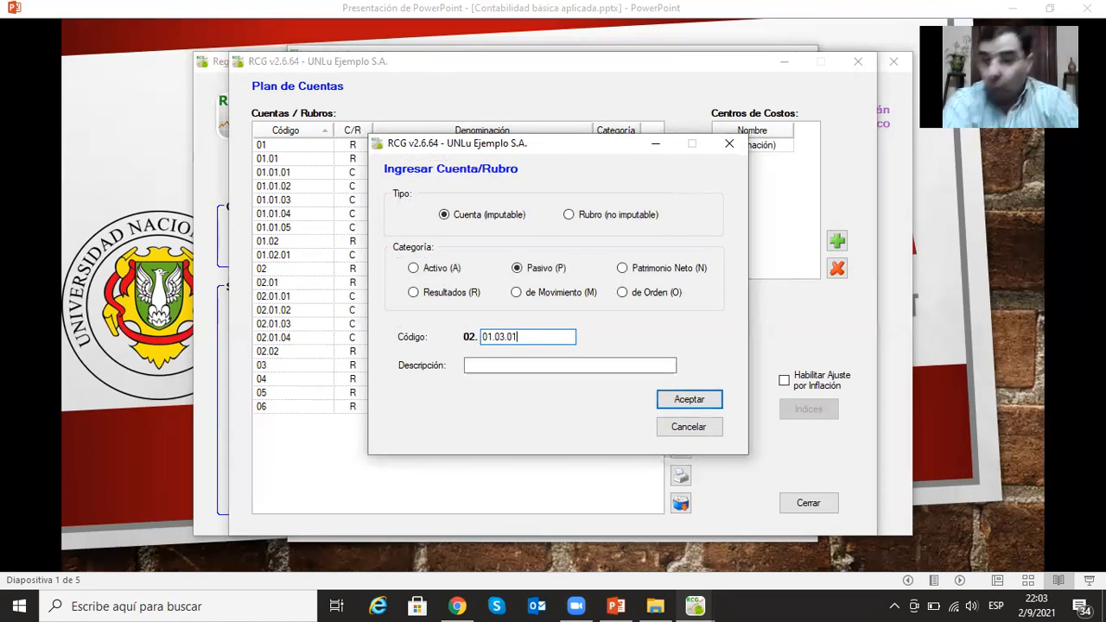
click(523, 365)
text(Sueldos )
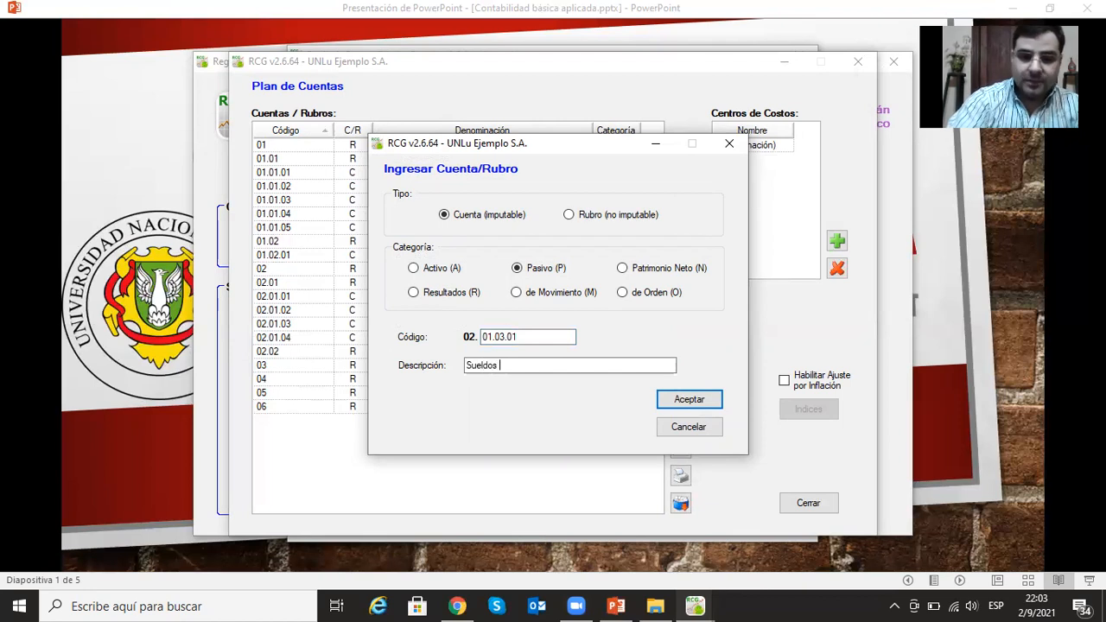
text(y Jornales )
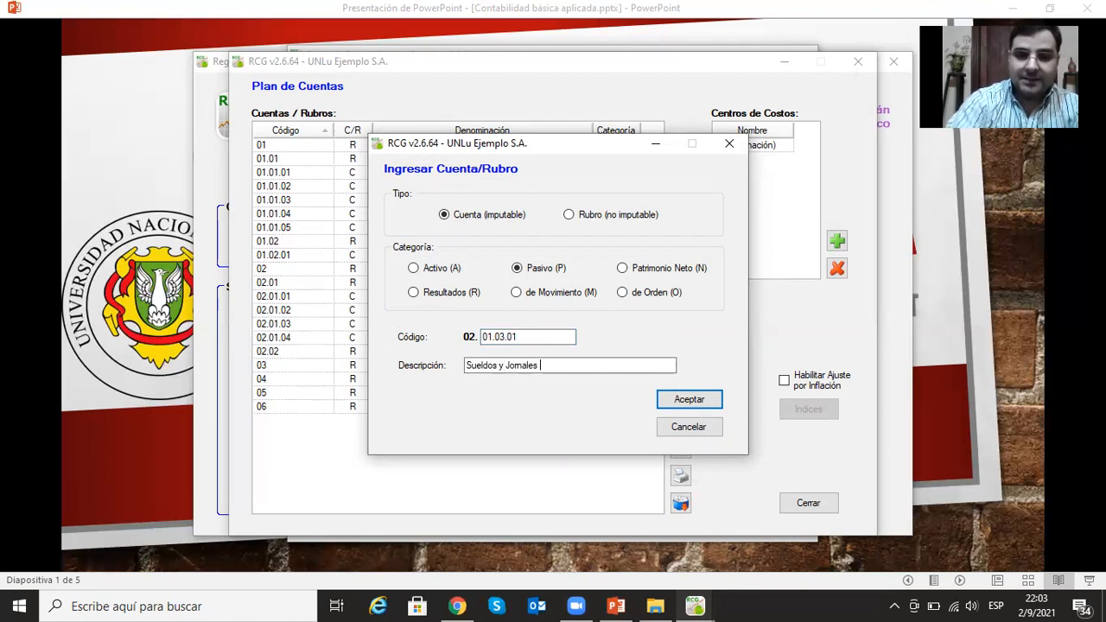
text(a Pagar)
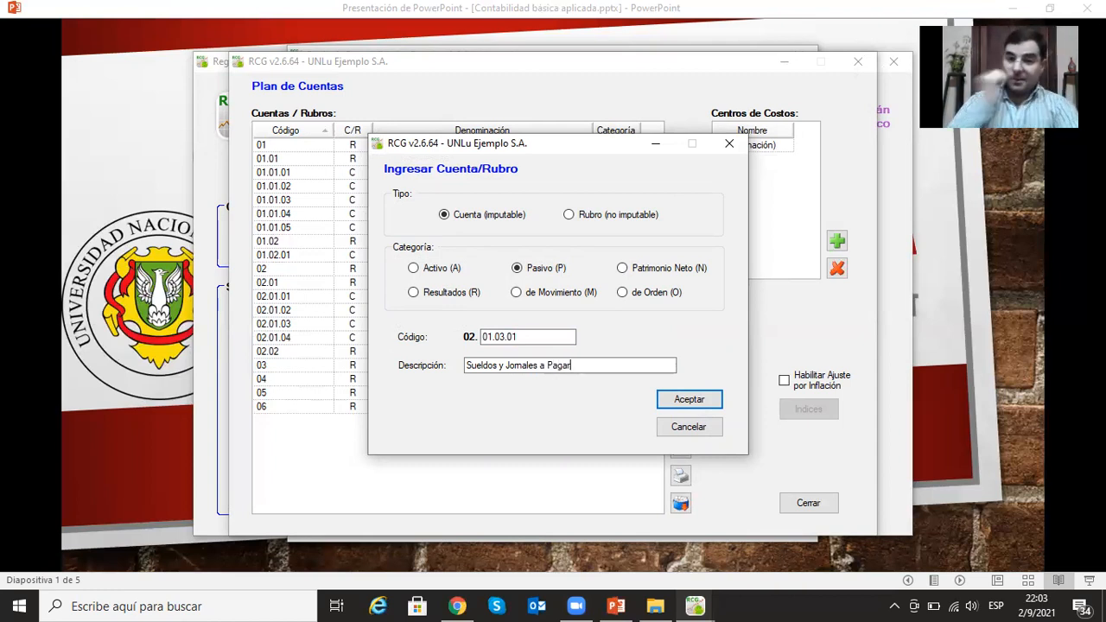
click(683, 399)
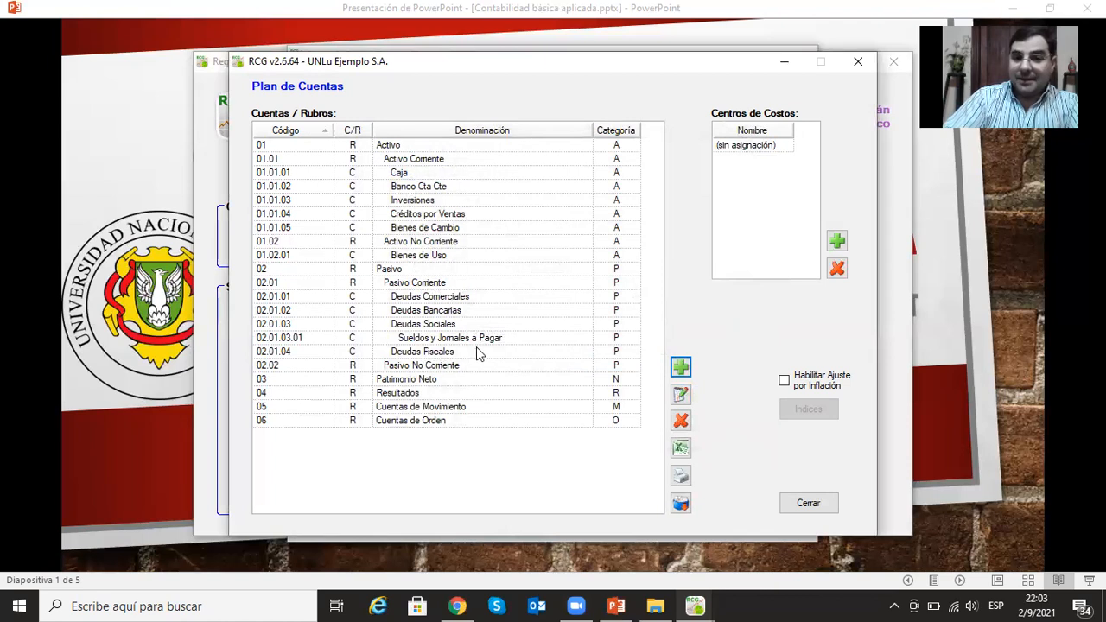
- Add the postable account (Cuenta imputable) Cargas Sociales a Pagar under Deudas Sociales with code 02.01.03.02
click(677, 368)
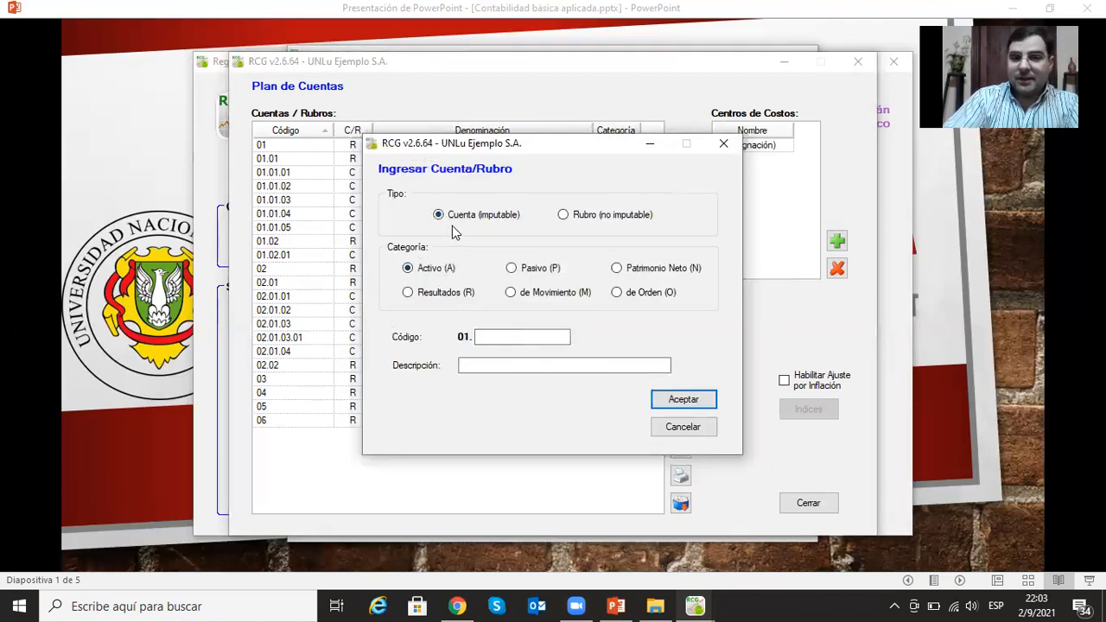
click(511, 268)
click(527, 339)
text(01.03)
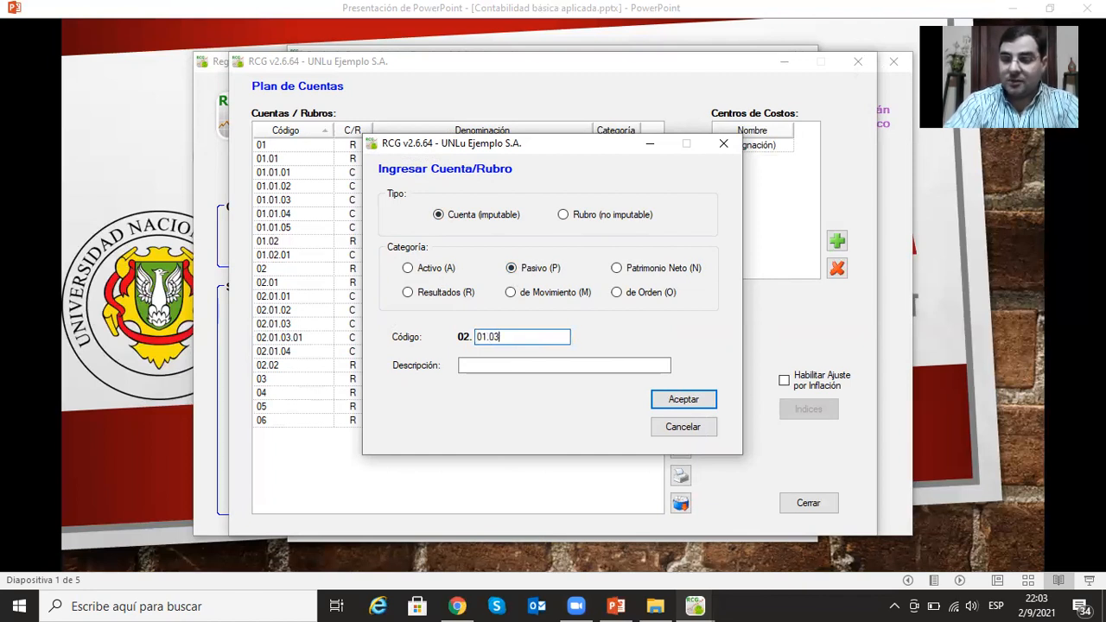
text(.00)
text(.)
key(BackSpace)
key(BackSpace)
key(BackSpace)
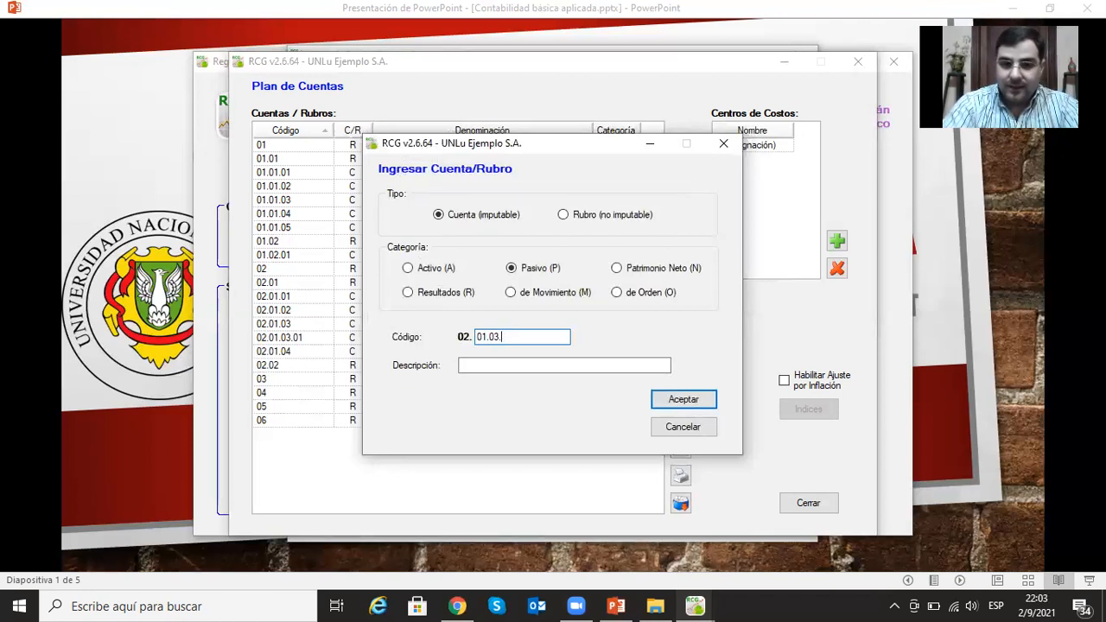
text(02)
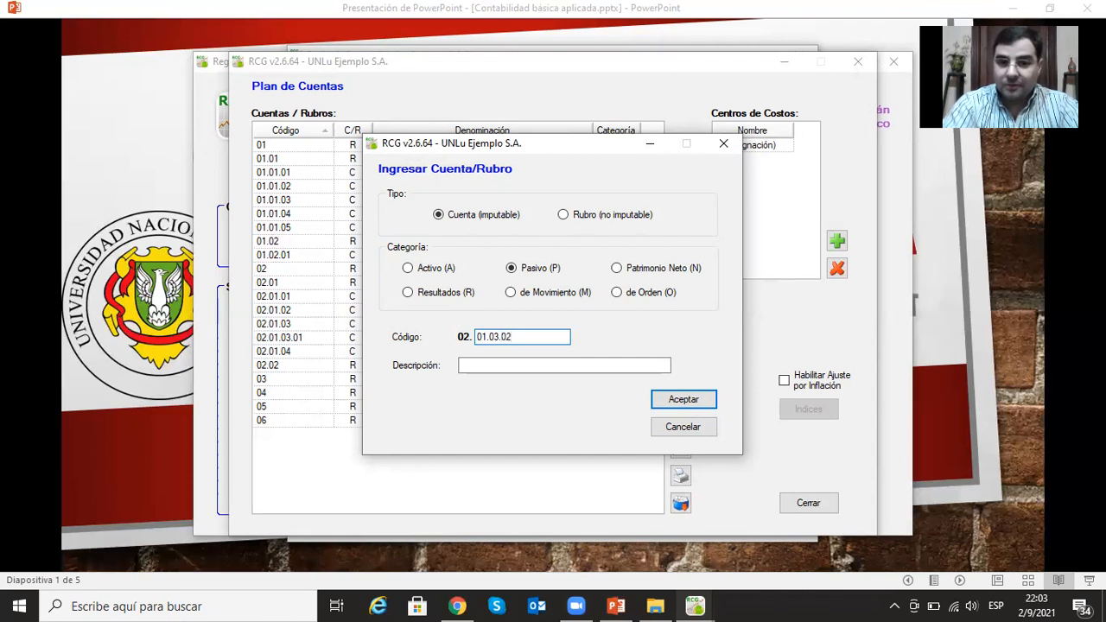
click(467, 369)
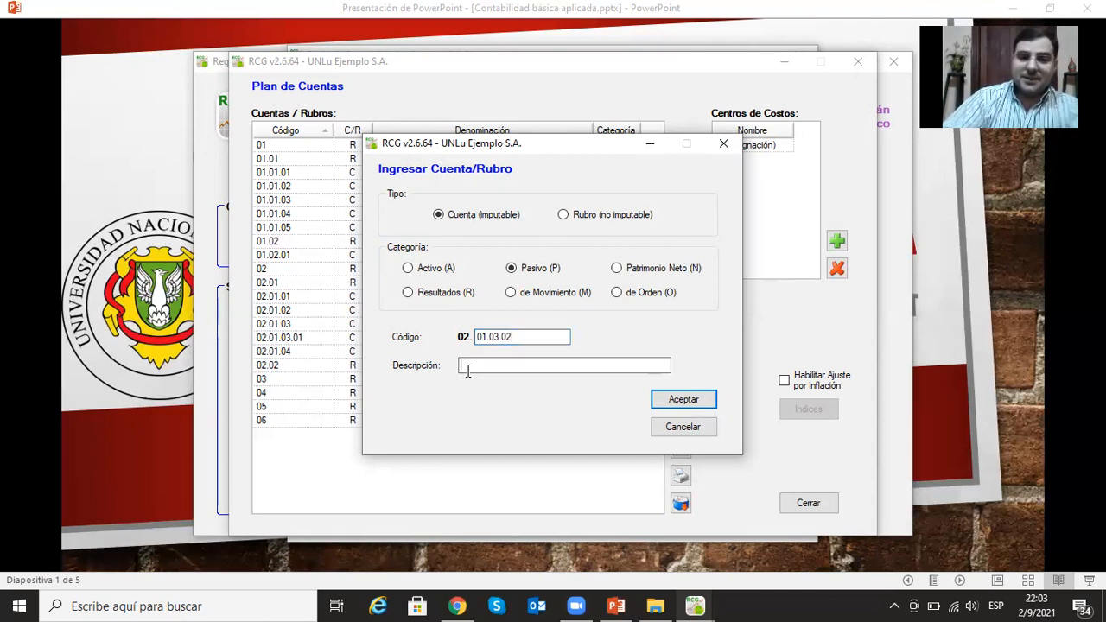
text(Cargas So)
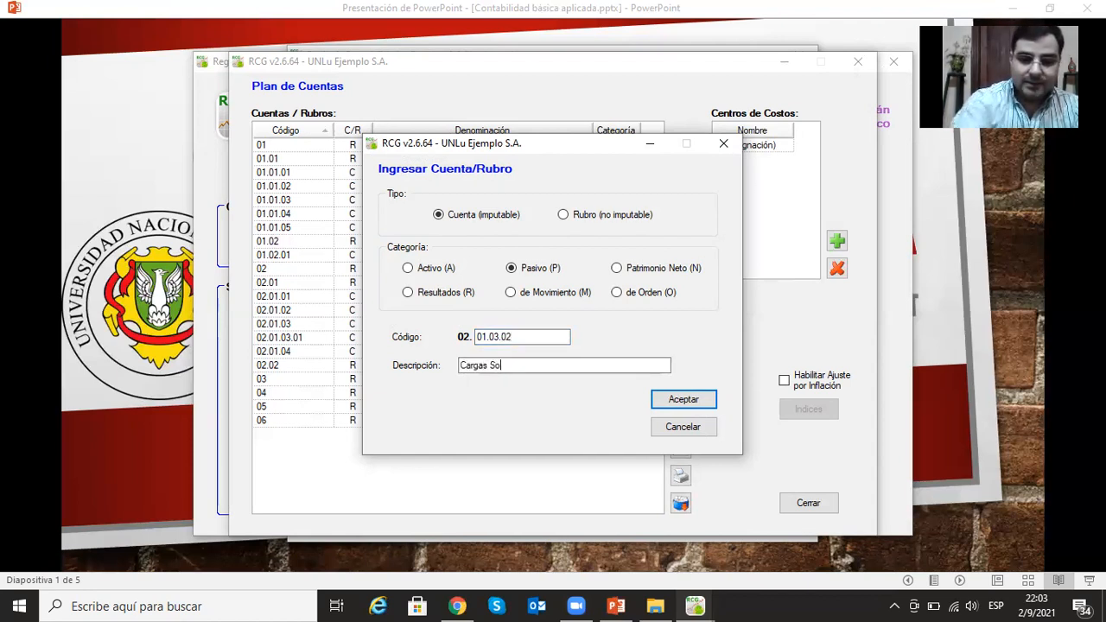
text(ciales a Pagar)
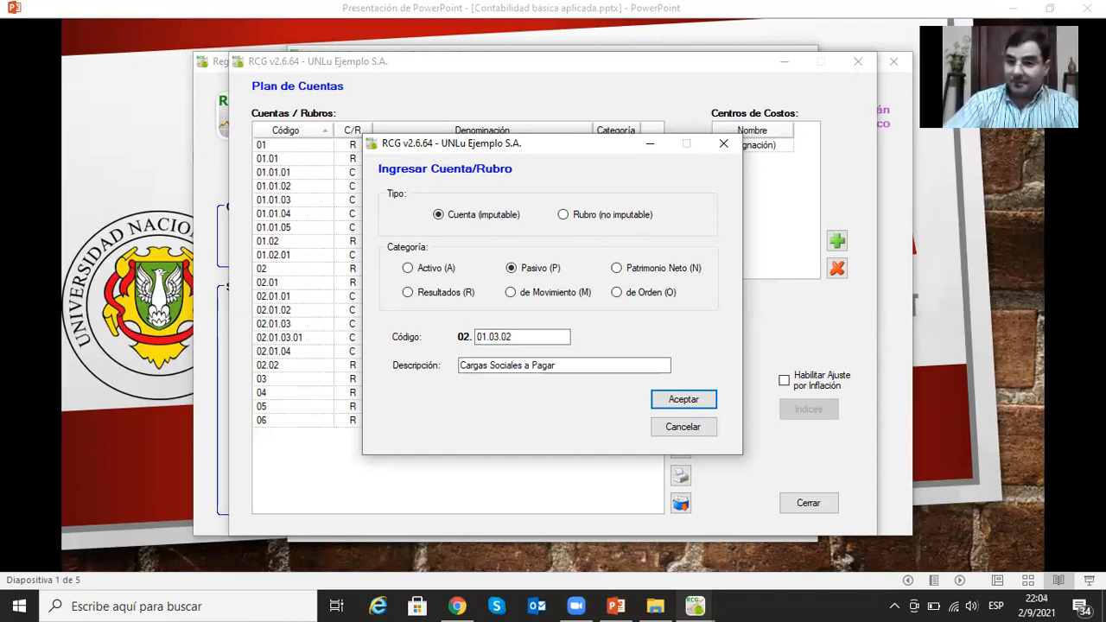
click(706, 398)
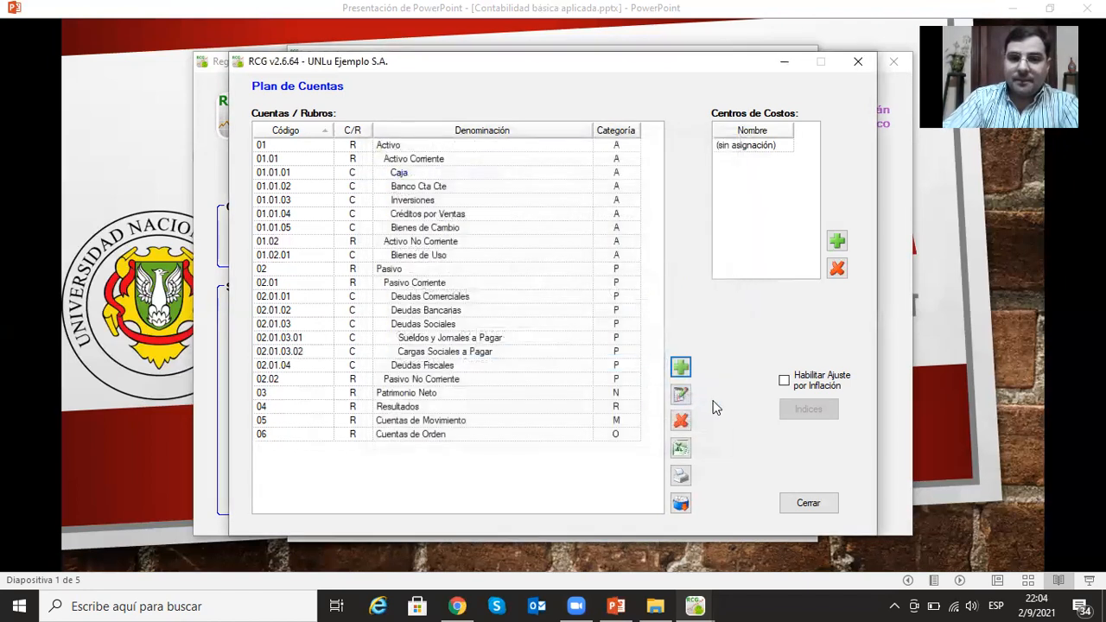
- Add the postable account (Cuenta imputable) Sindicatos a Pagar under Deudas Sociales with code 02.01.03.03
click(681, 367)
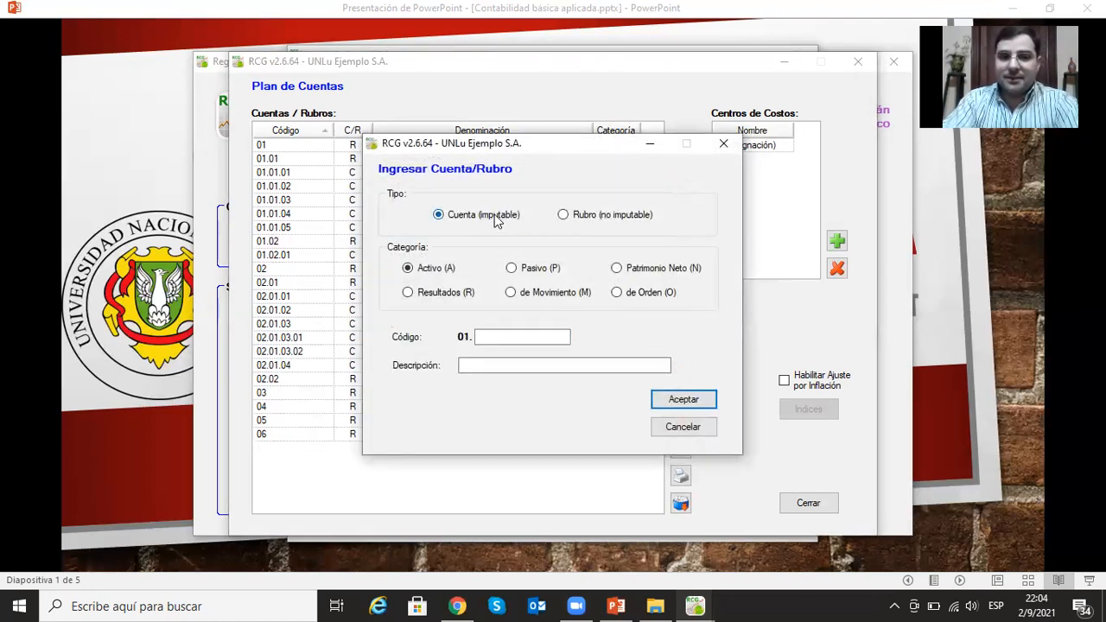
click(509, 267)
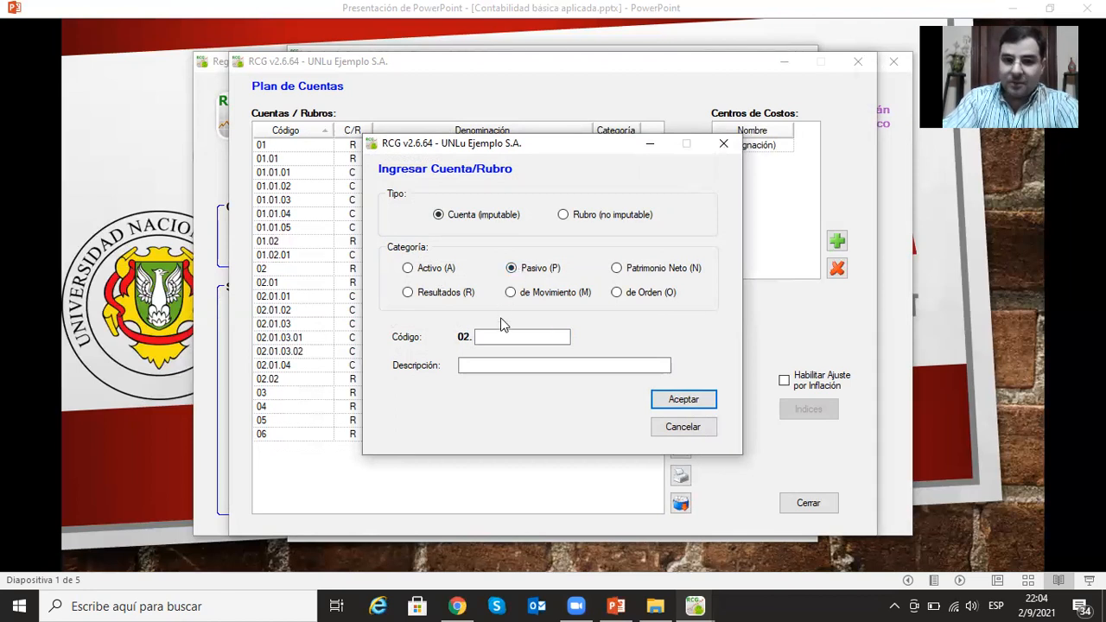
click(515, 335)
text(01)
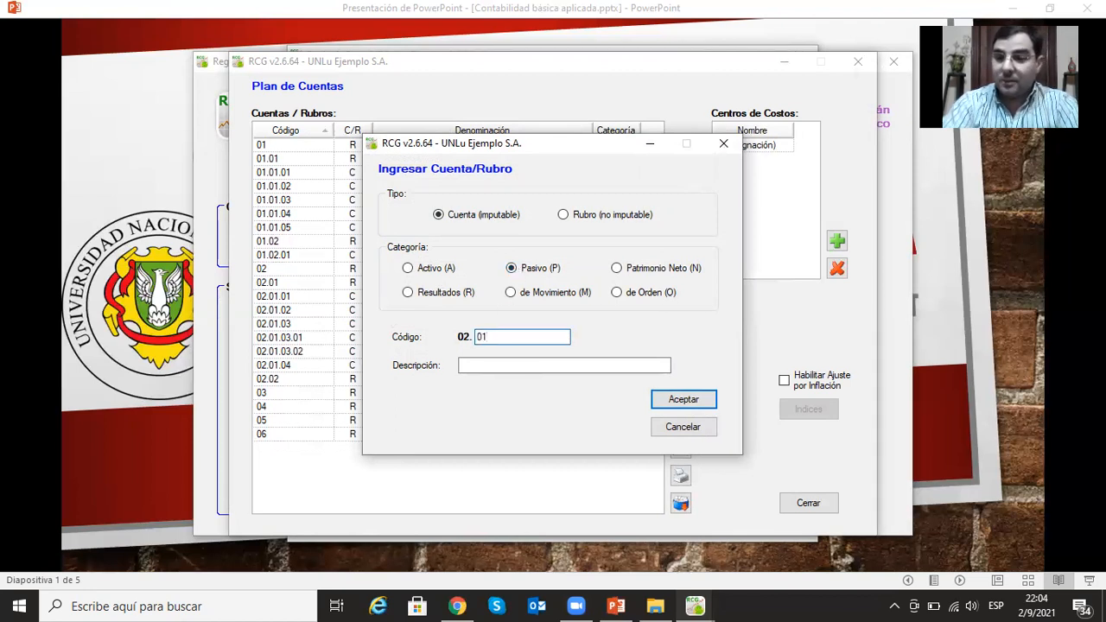
text(.03)
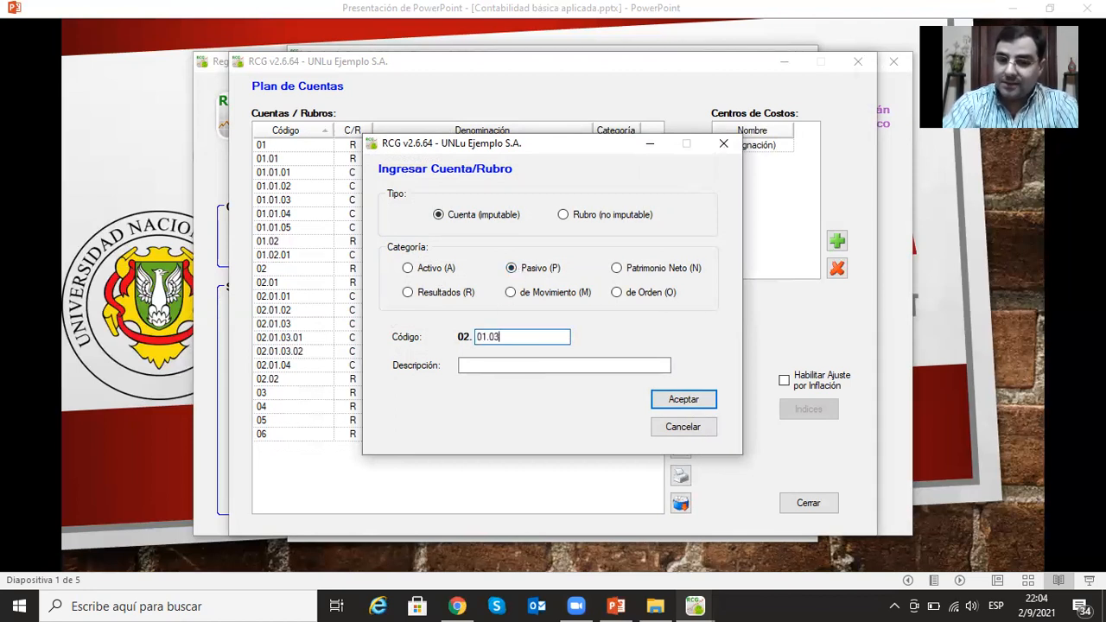
text(.03)
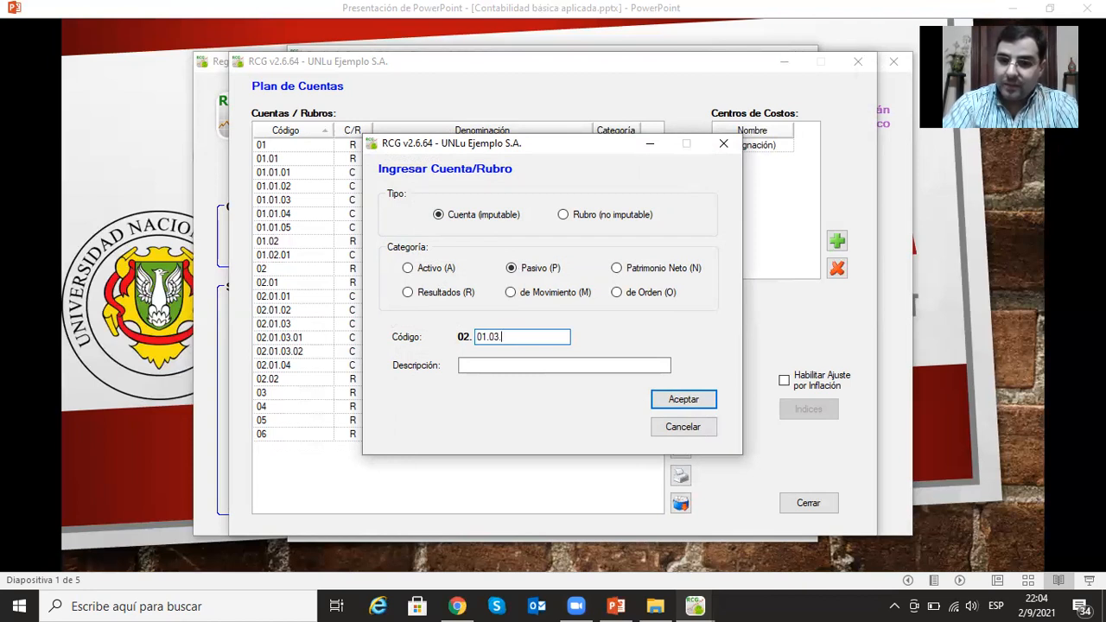
click(461, 367)
text(Sindi)
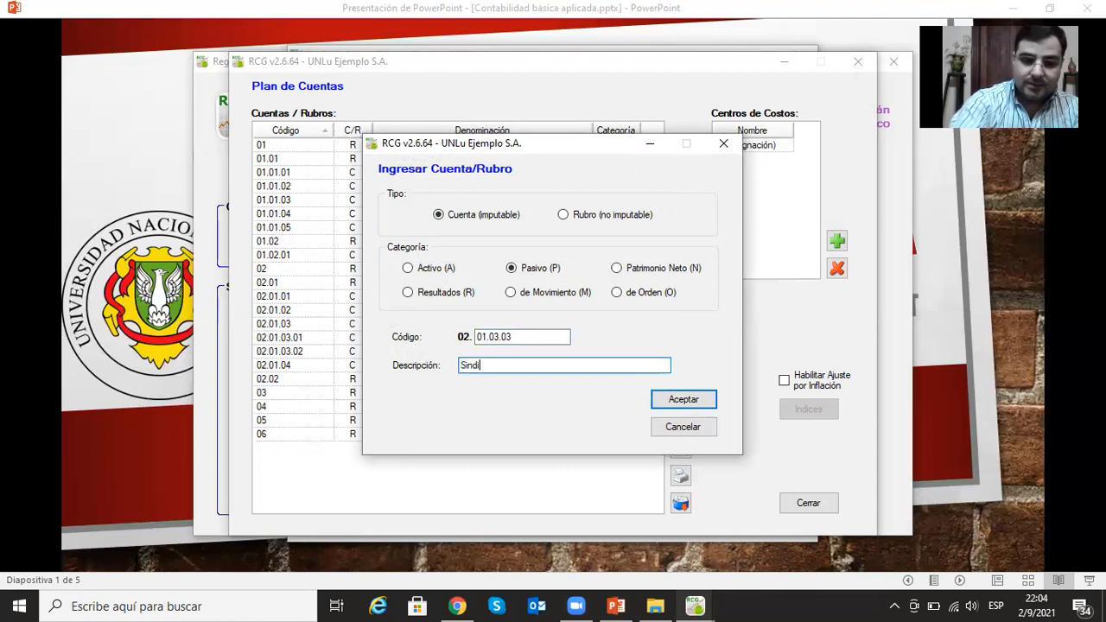
text(catos a Pagar)
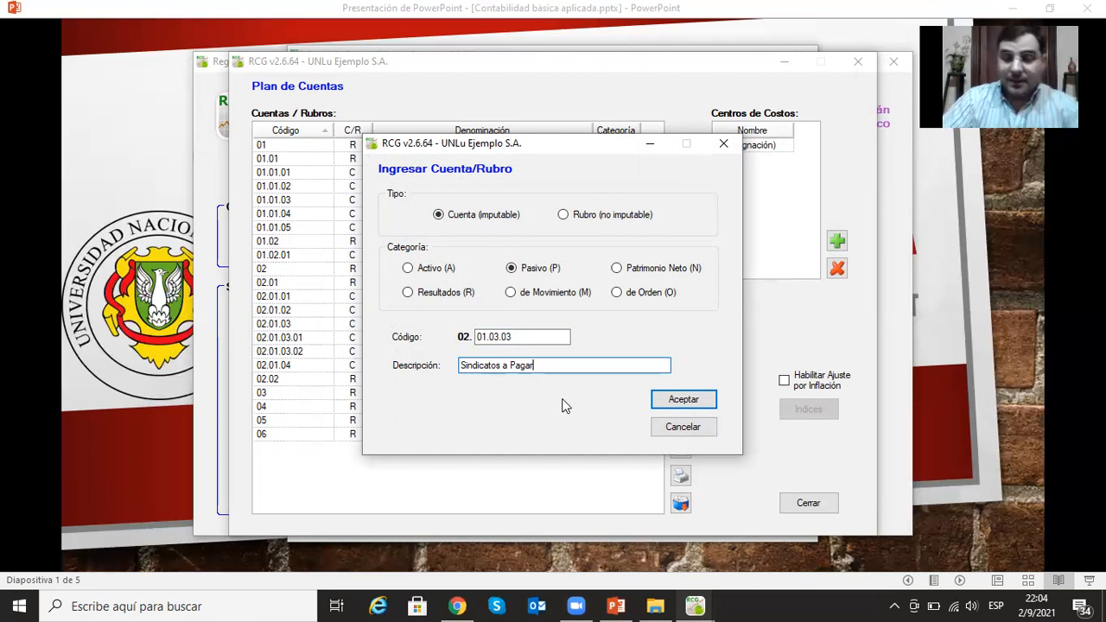
click(682, 399)
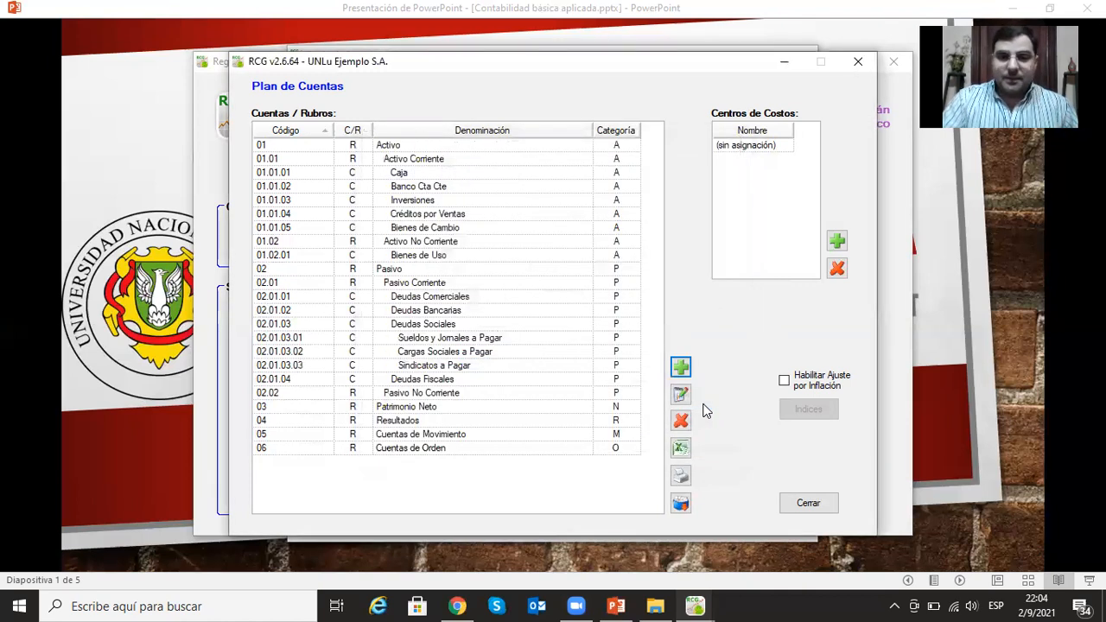
- Add the postable account (Cuenta imputable) IVA a Pagar under Deudas Fiscales with code 02.01.04.01
click(432, 380)
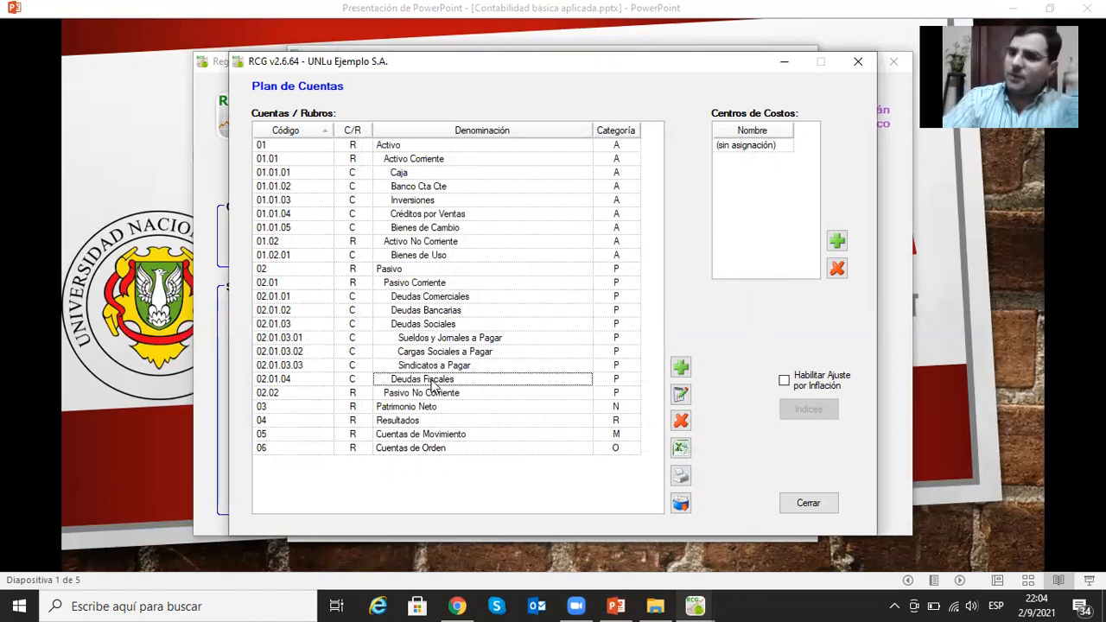
click(681, 369)
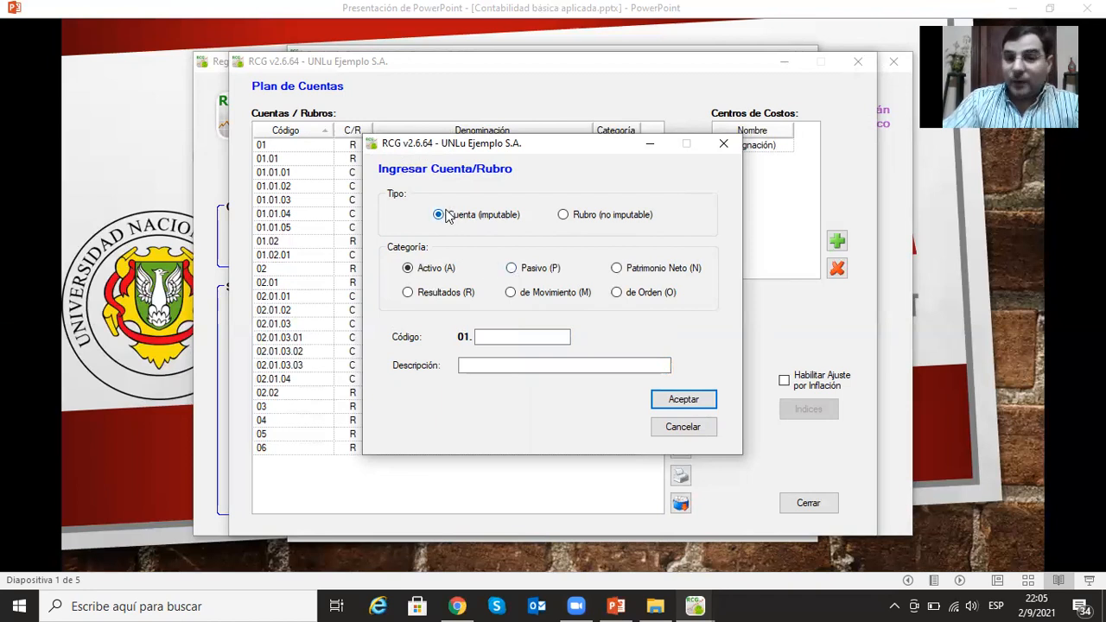
click(513, 269)
click(521, 340)
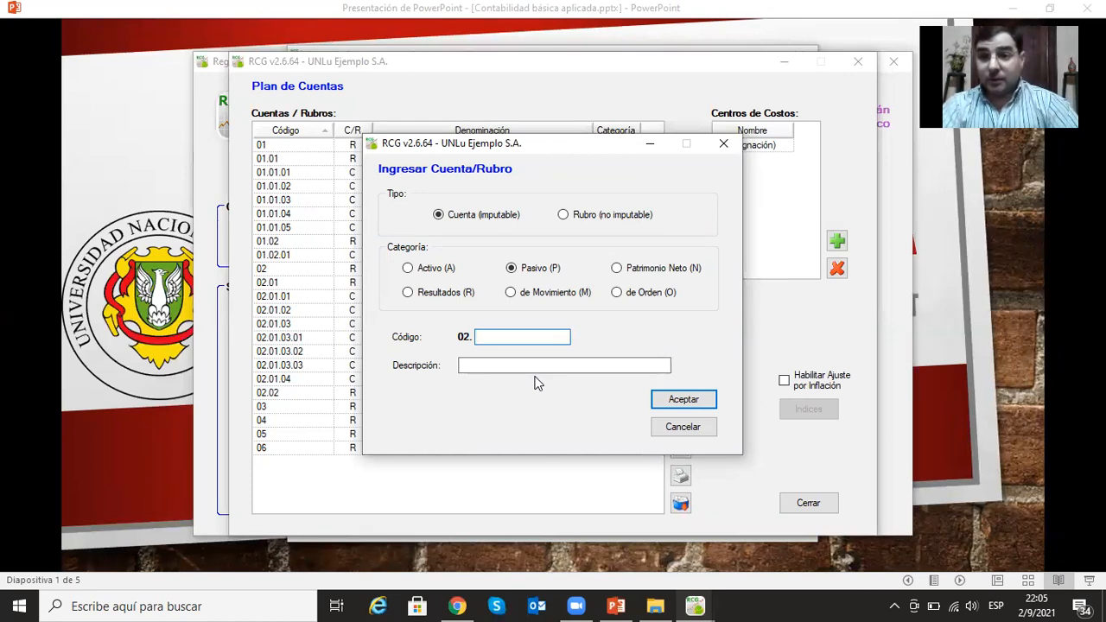
text(01)
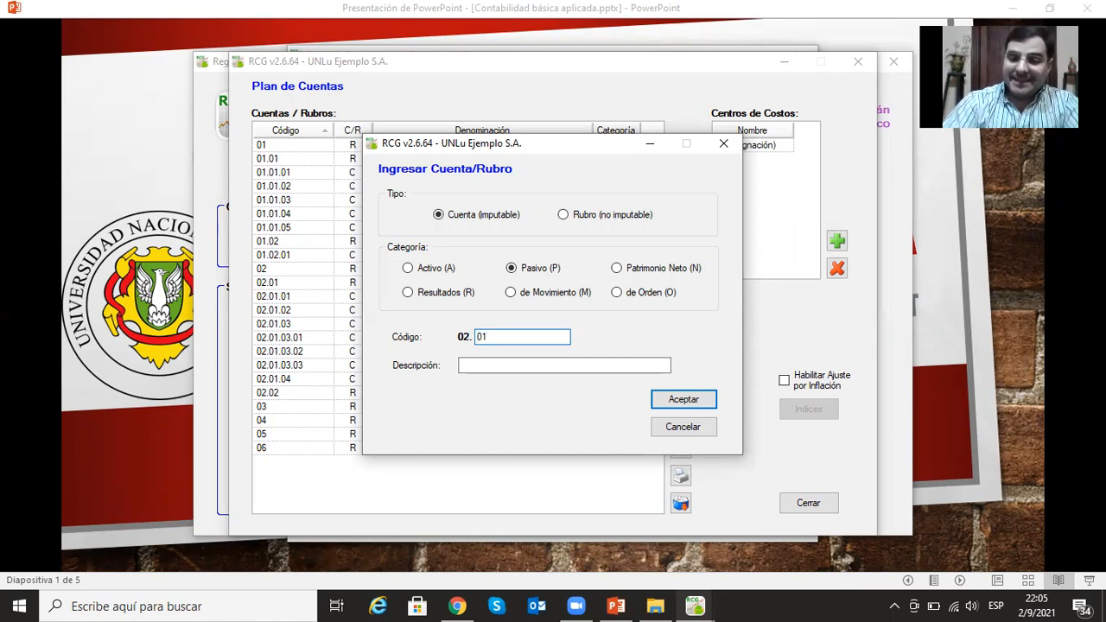
text(.04)
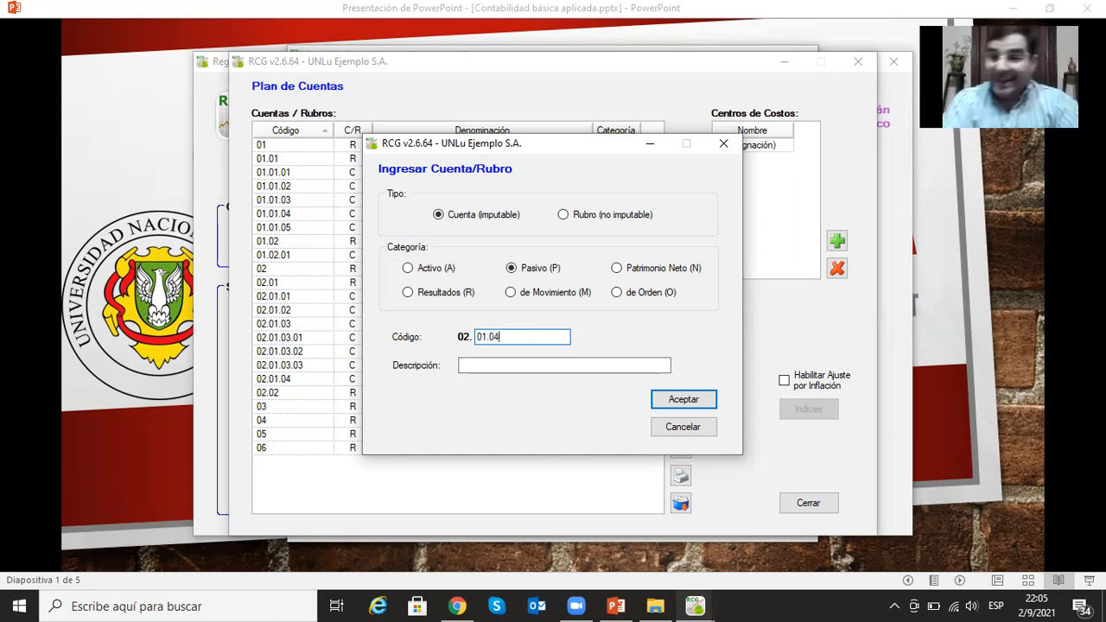
click(488, 364)
click(541, 336)
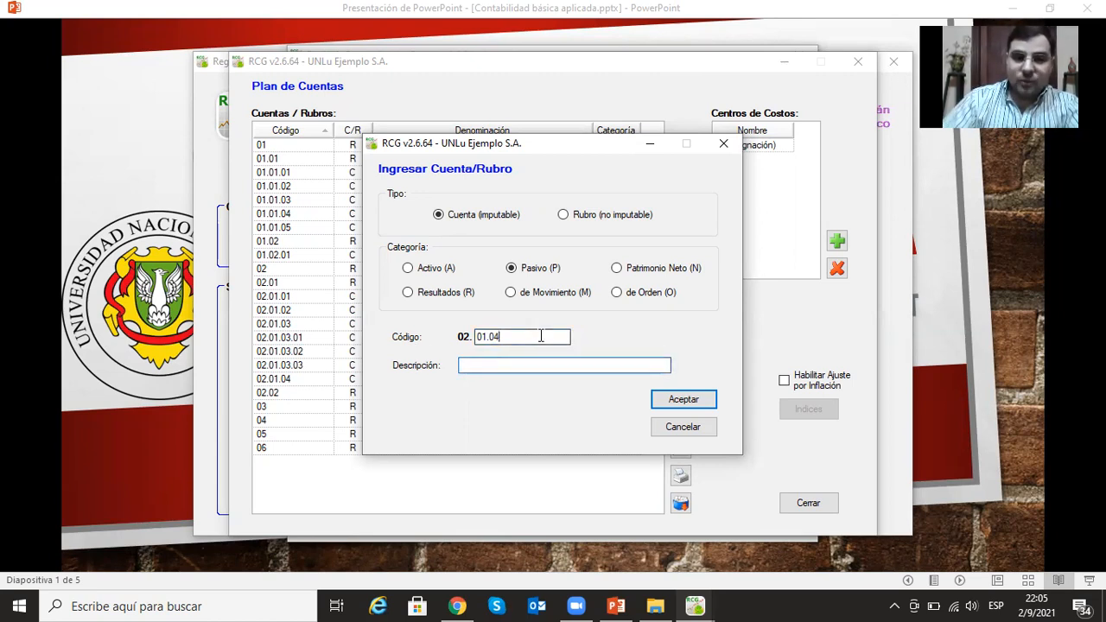
text(.01)
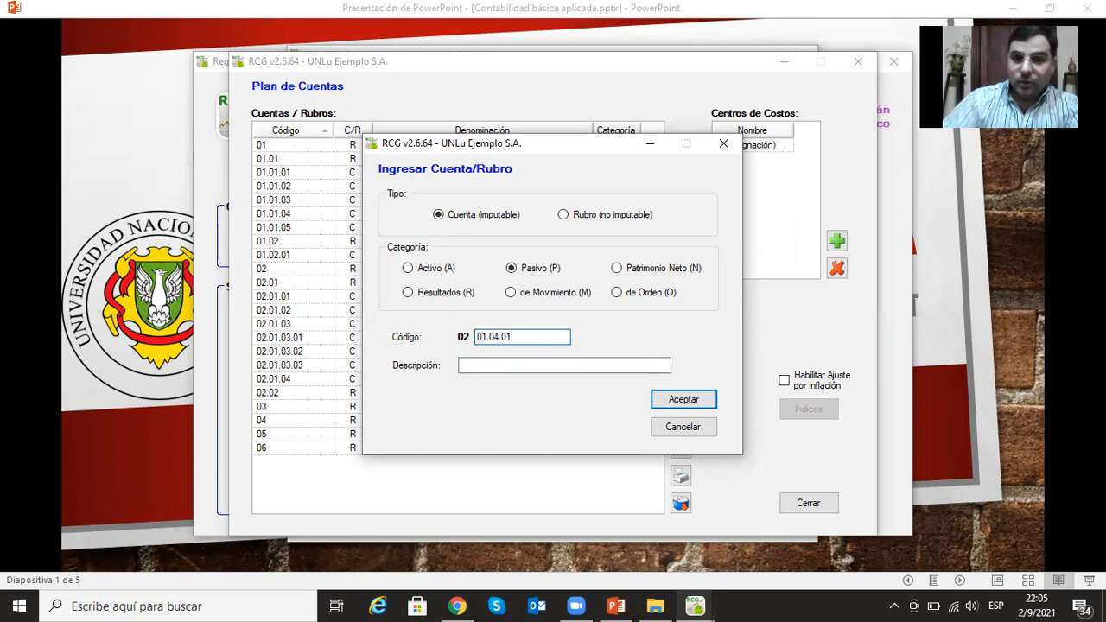
click(509, 362)
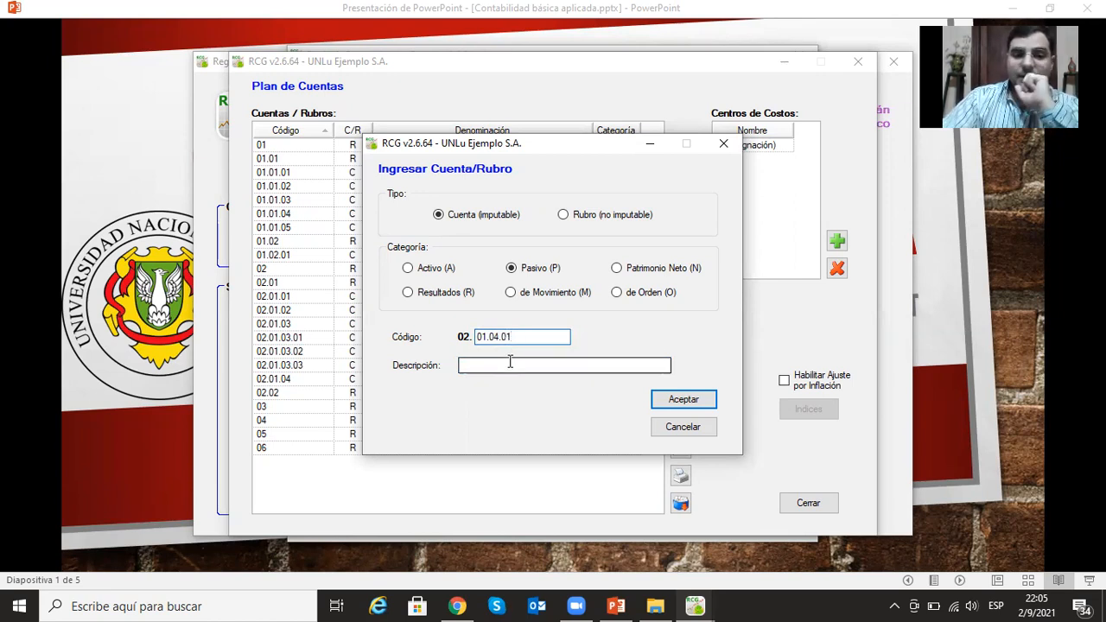
text(IVA )
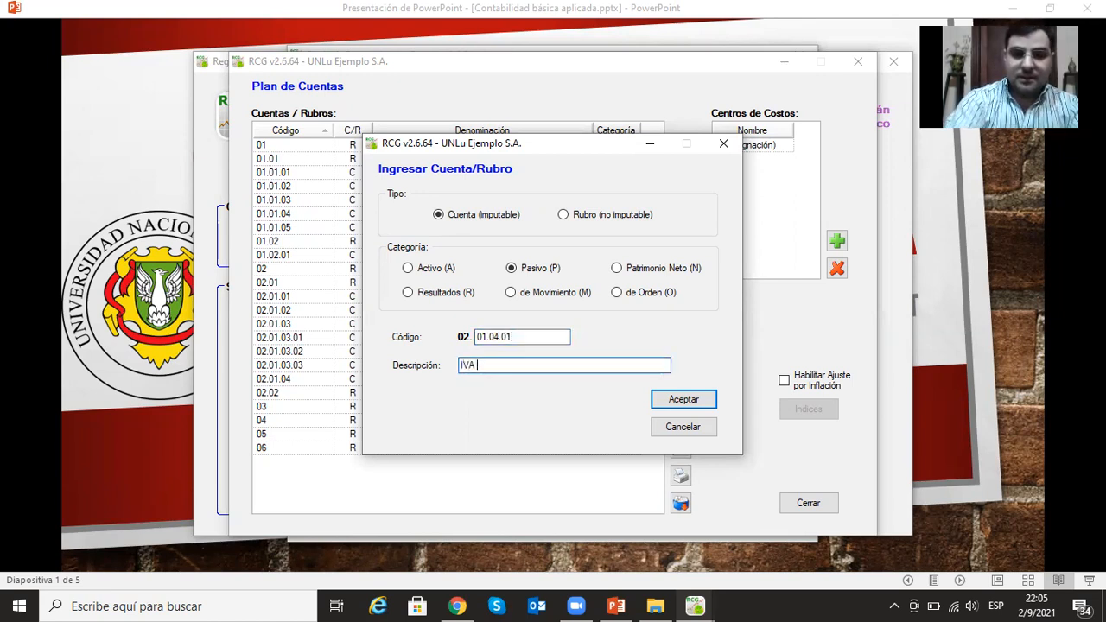
text(a P)
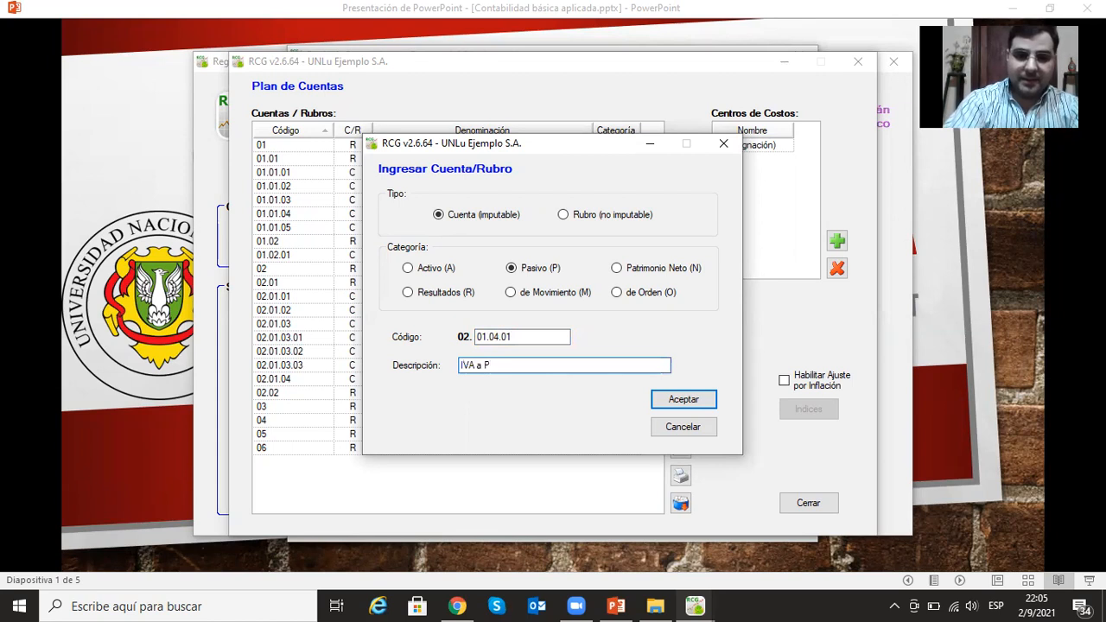
text(agar)
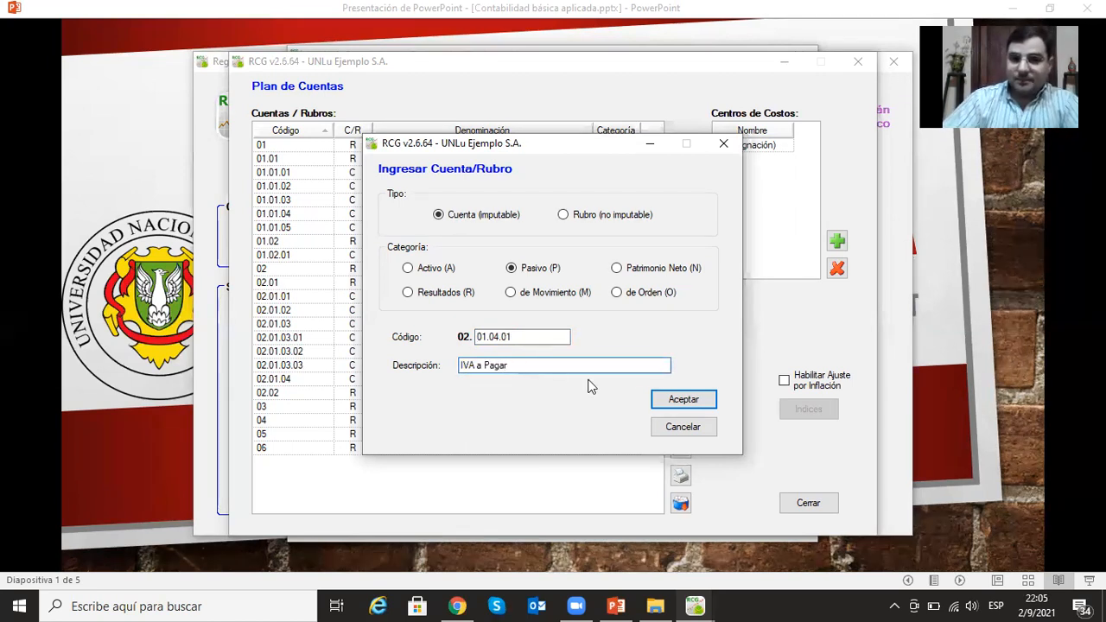
click(673, 400)
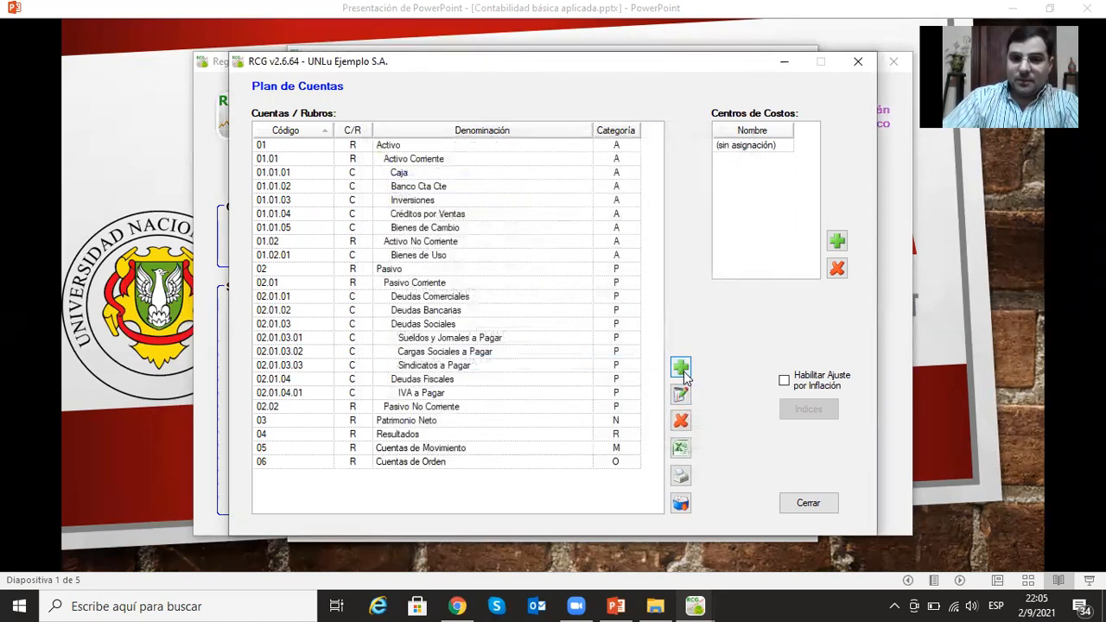
- Add the postable account (Cuenta imputable) IIBB a Pagar under Deudas Fiscales with category Pasivo and code 02.01.04.02
click(682, 372)
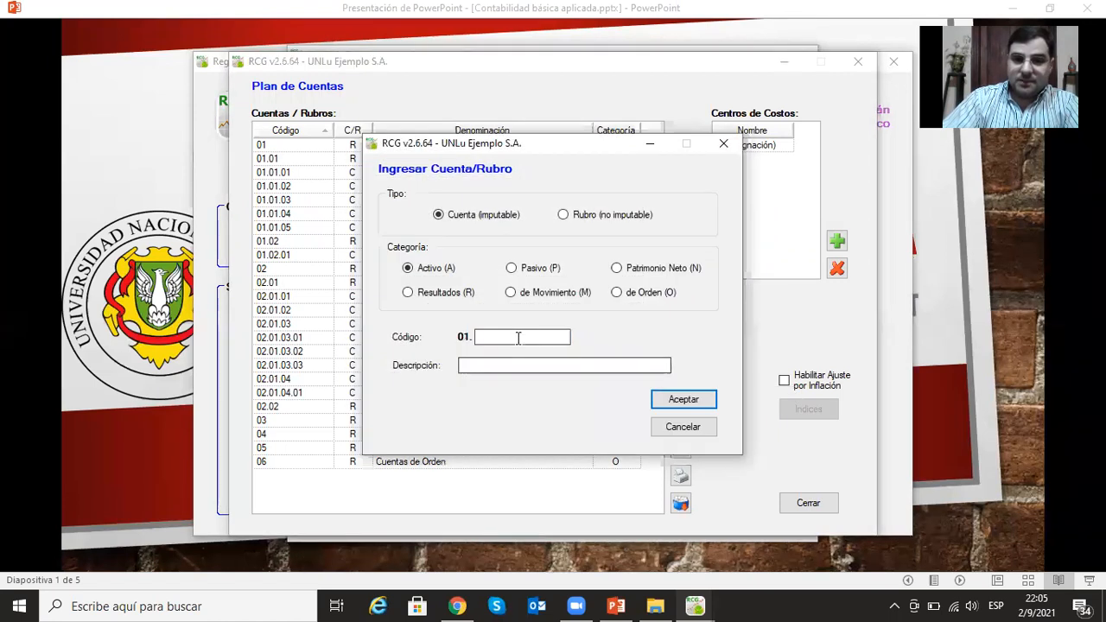
click(512, 268)
click(567, 338)
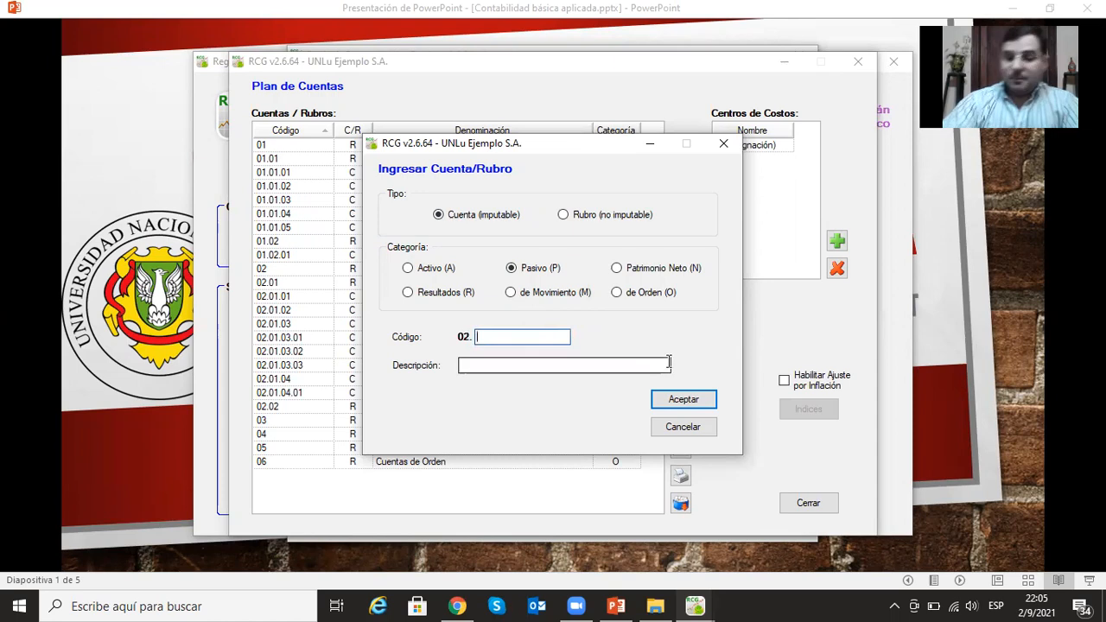
text(01.)
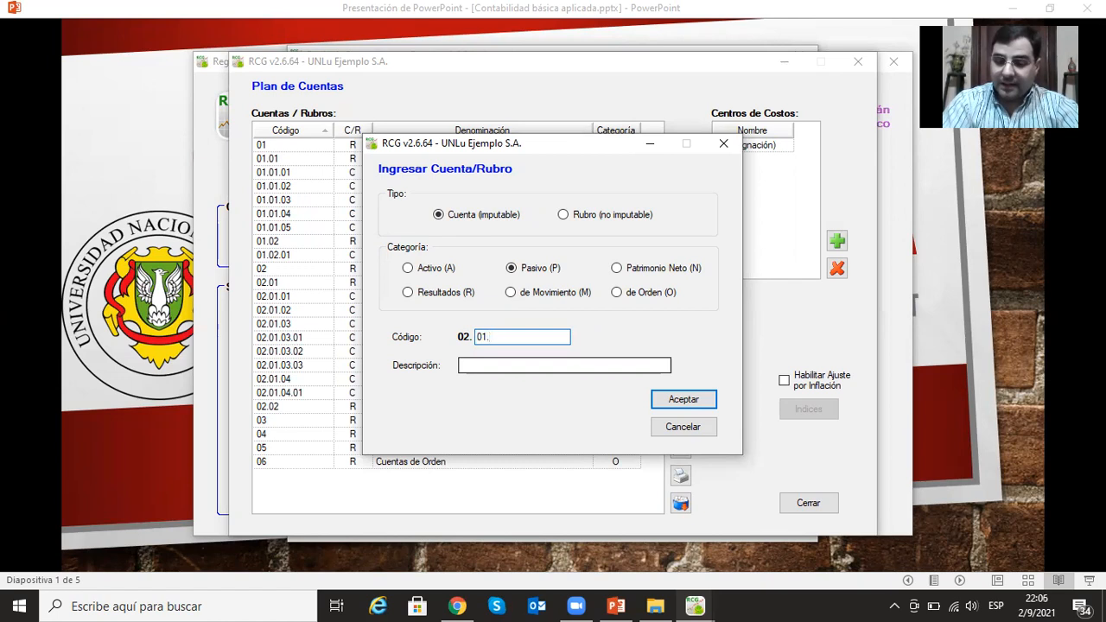
text(04)
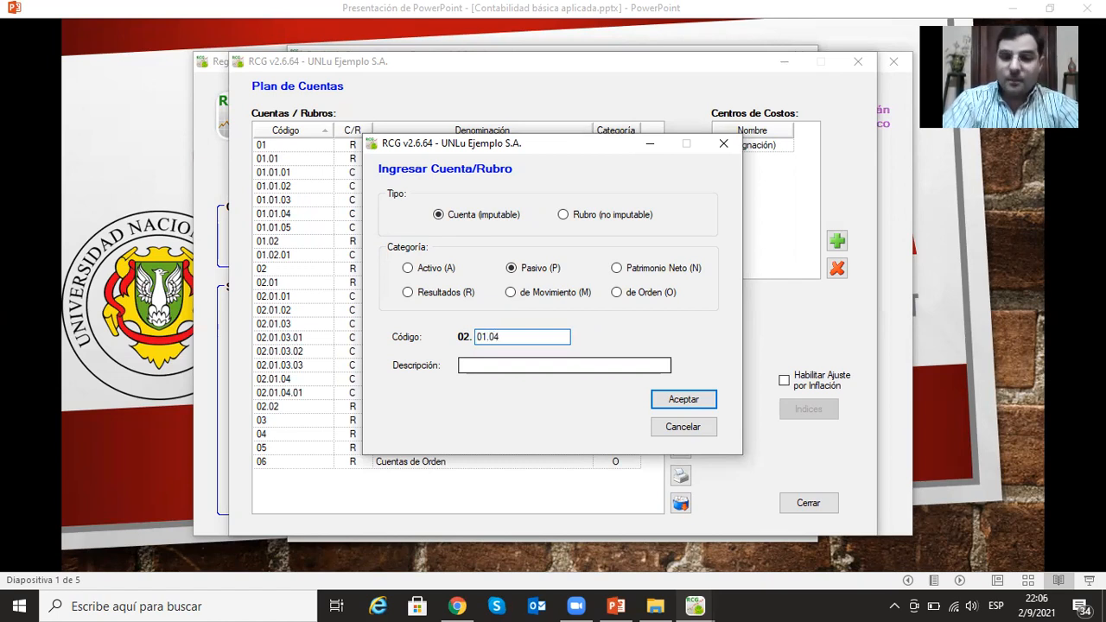
text(.02)
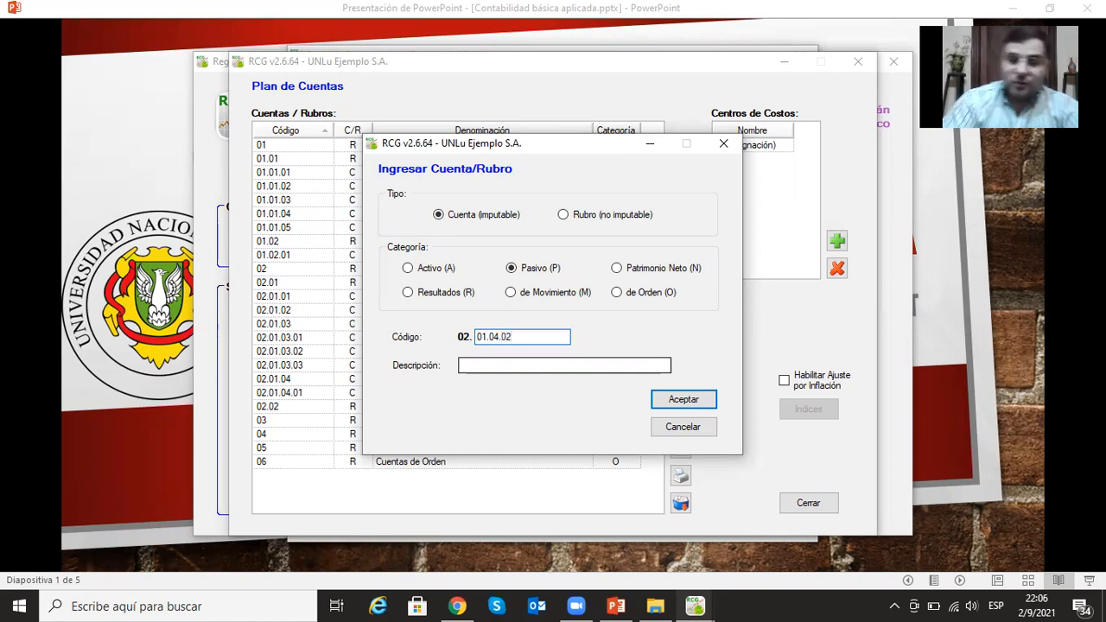
click(547, 365)
text(I)
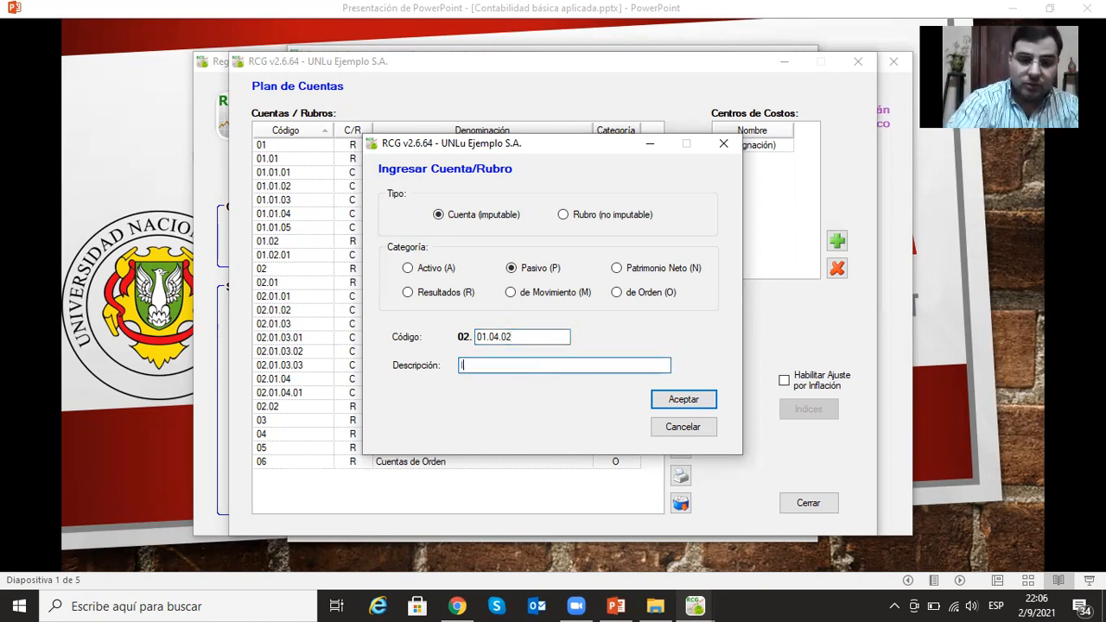
text(IBB a Pagar)
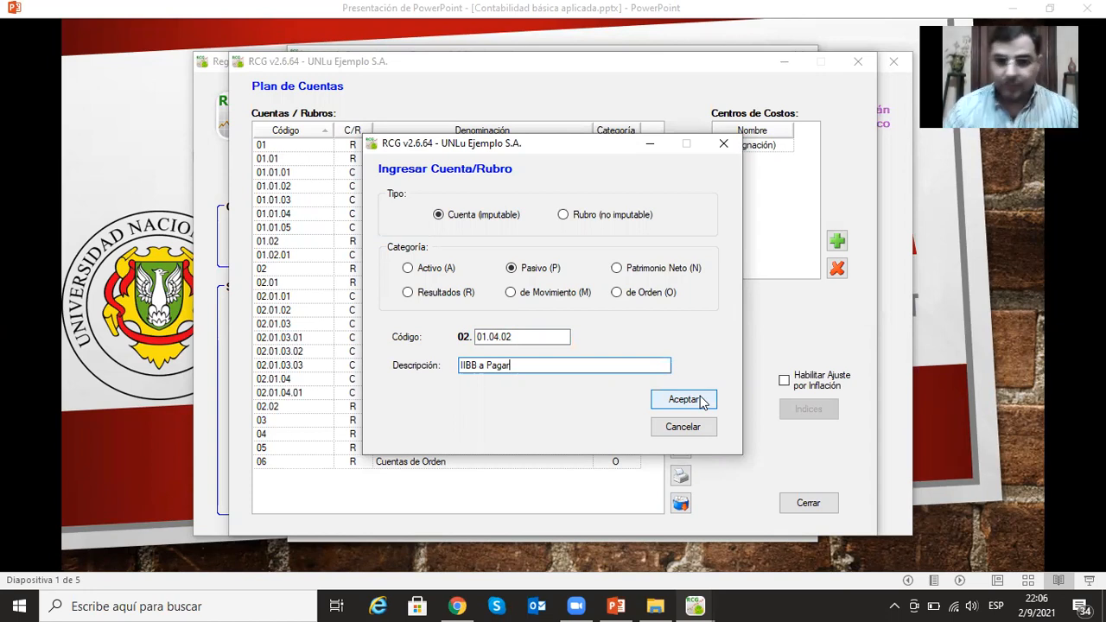
click(683, 399)
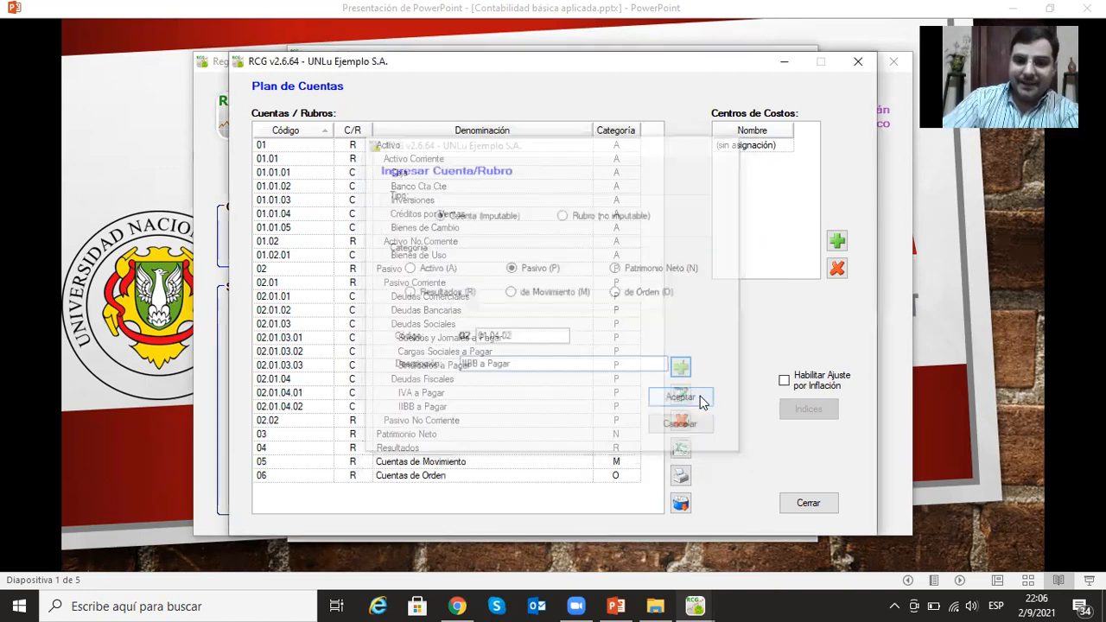
- Add the postable account (Cuenta imputable) IIGG a Pagar under Deudas Fiscales with category Pasivo and code 02.01.04.03
click(681, 367)
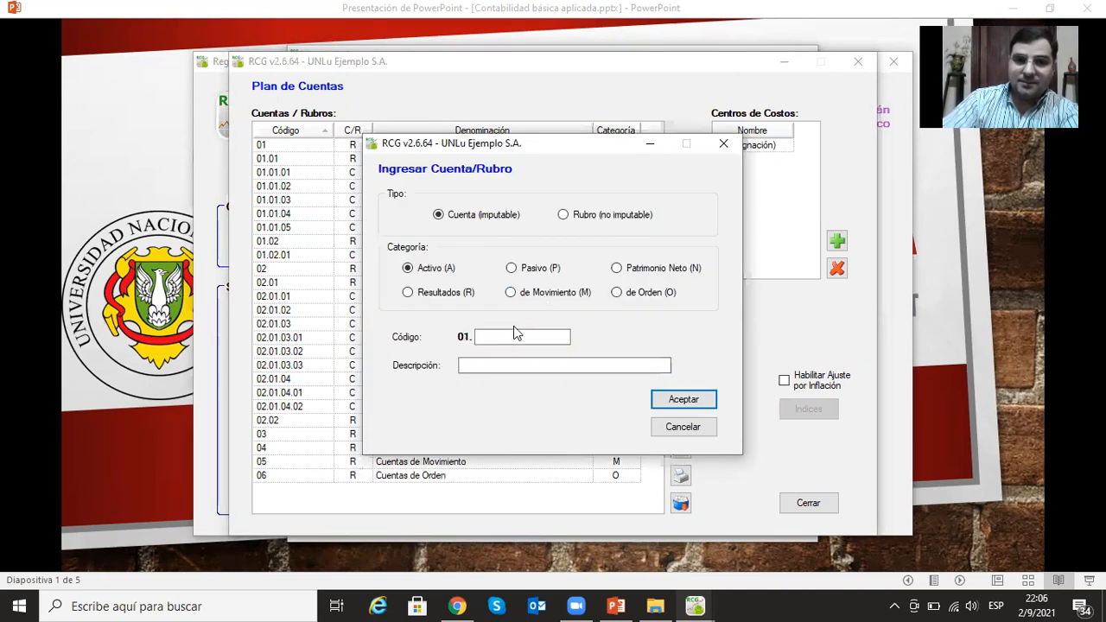
click(511, 269)
click(518, 335)
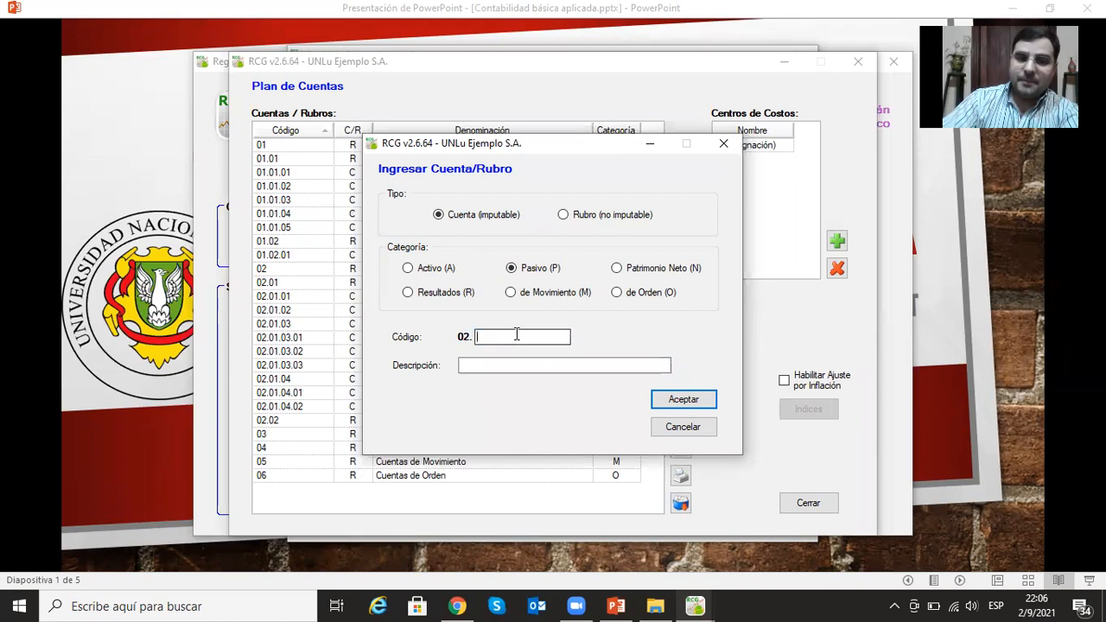
text(01.04)
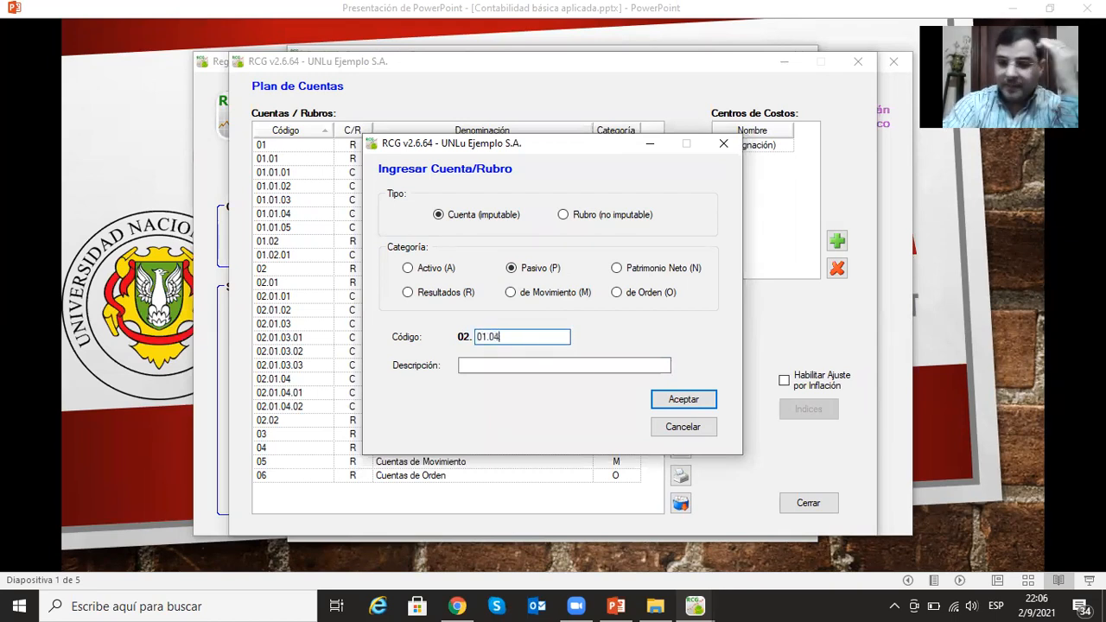
text(.03)
click(484, 367)
text(IIGG a)
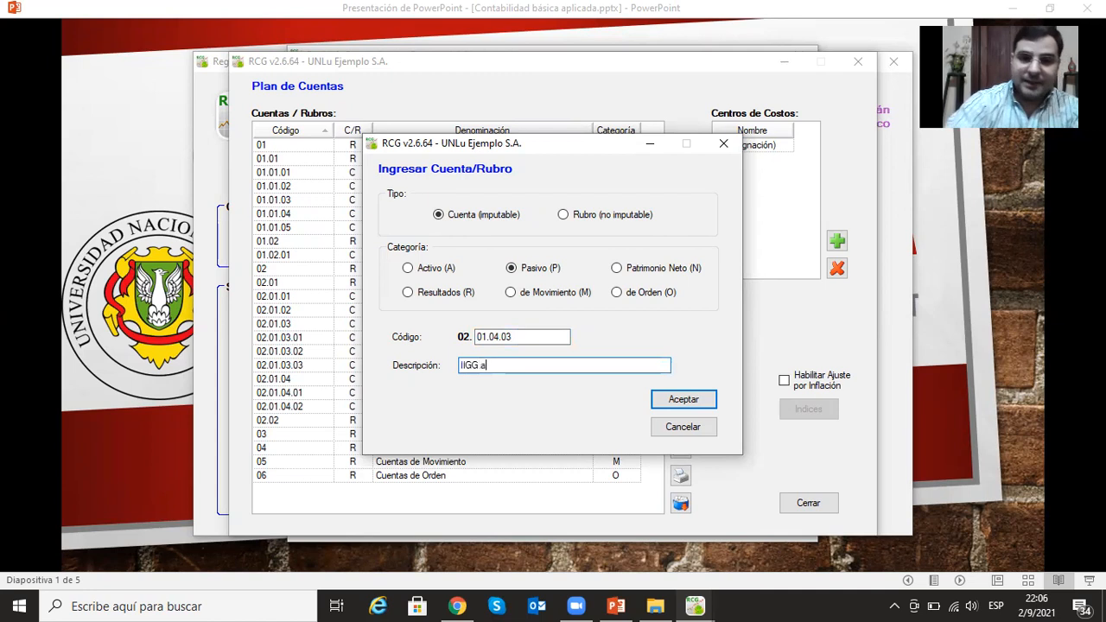
text(Pagar)
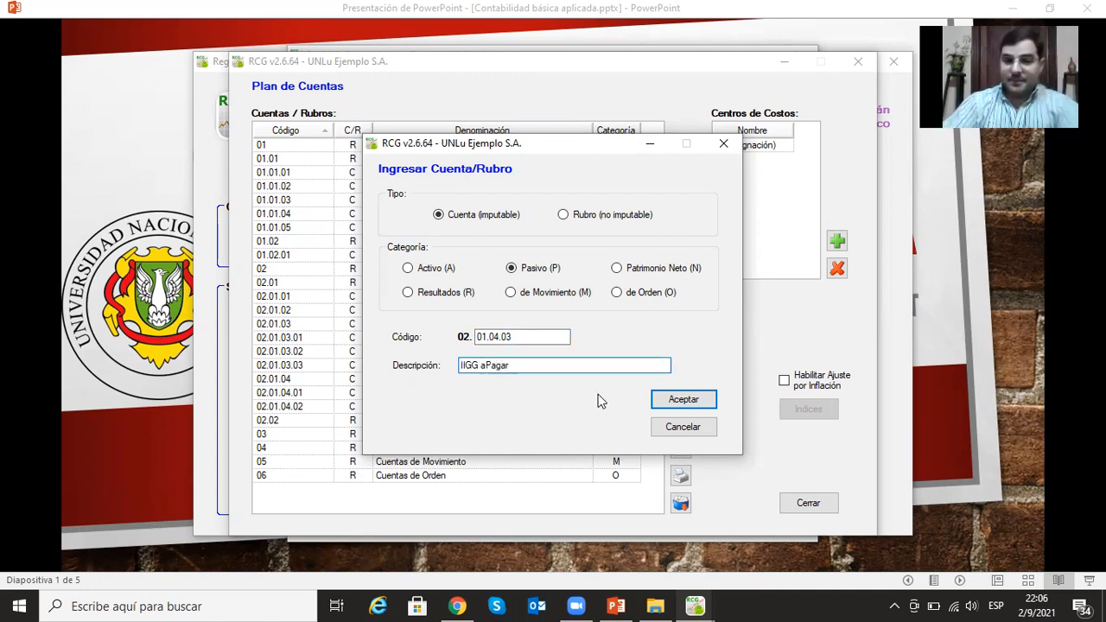
key(Left)
key(Left)
key(Left)
key(Left)
key(Left)
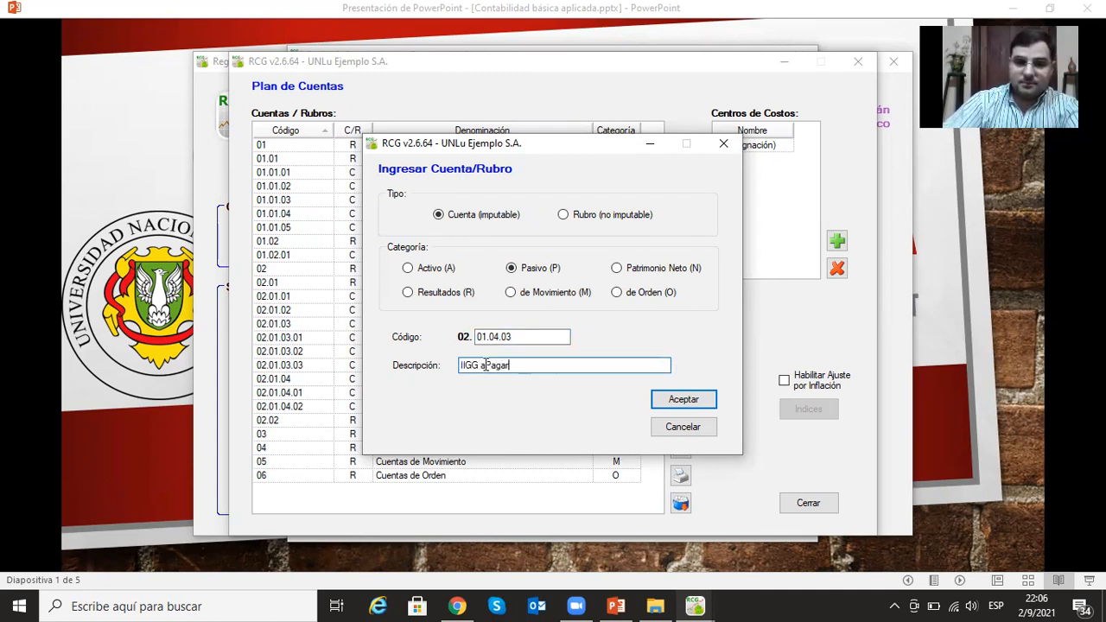
click(667, 396)
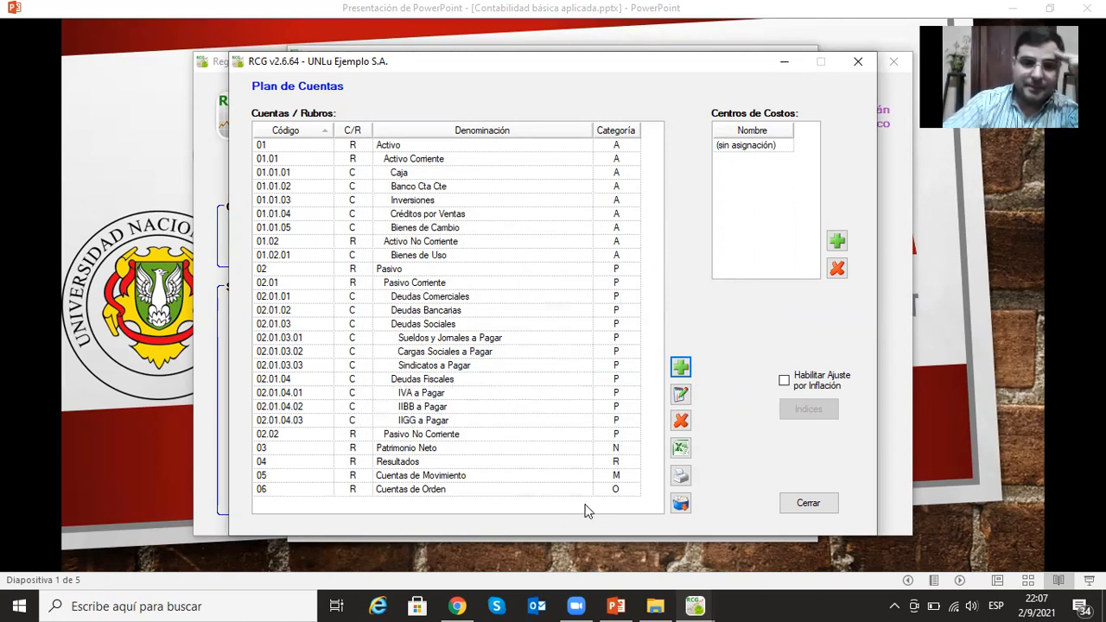
- Add the postable account (Cuenta imputable) Capital Social under Patrimonio Neto with code 03.01
click(422, 449)
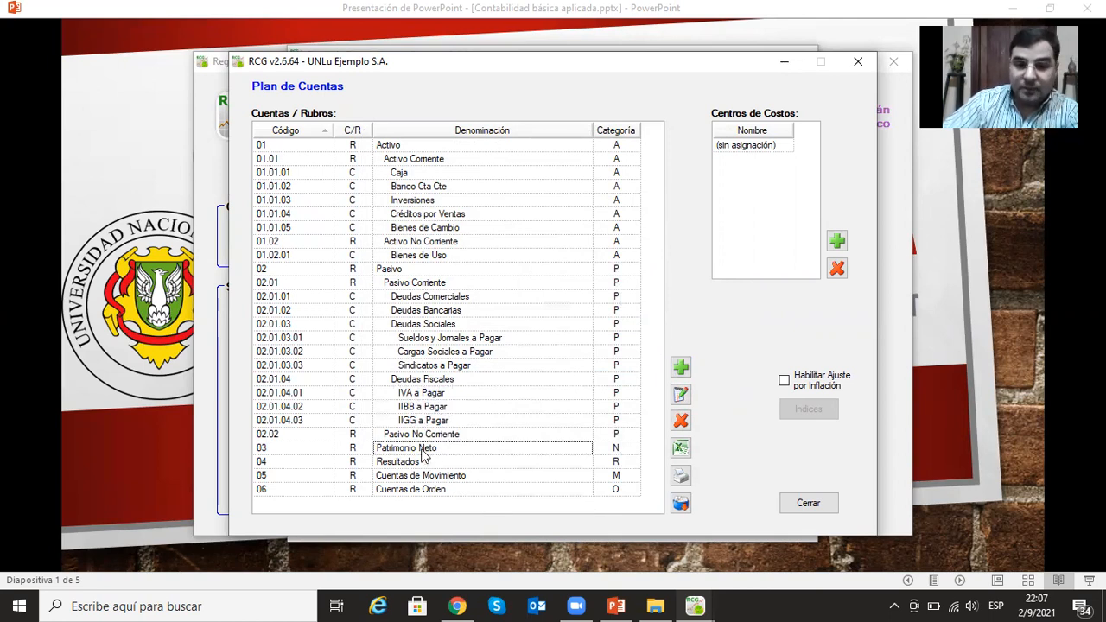
click(680, 369)
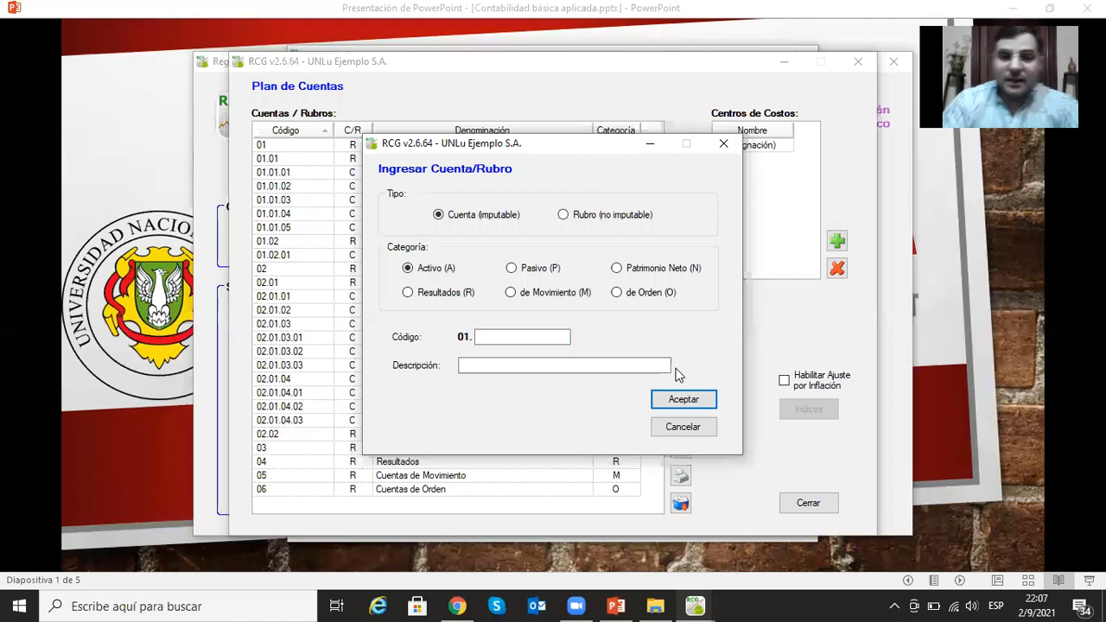
click(616, 268)
click(512, 336)
text(01)
click(506, 366)
text(Capital Social)
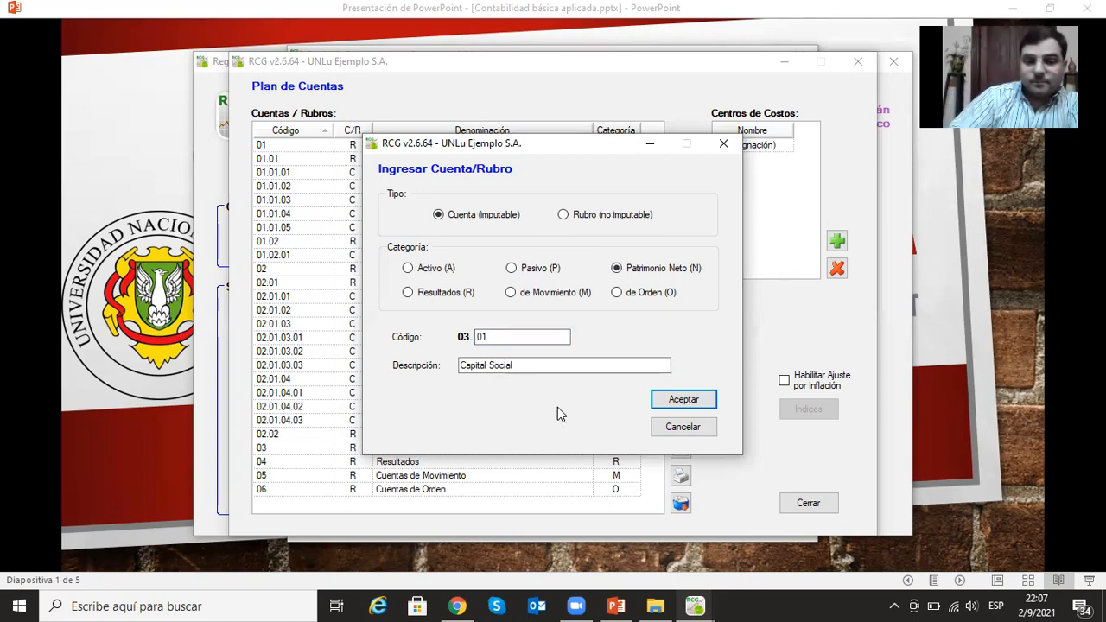
click(681, 400)
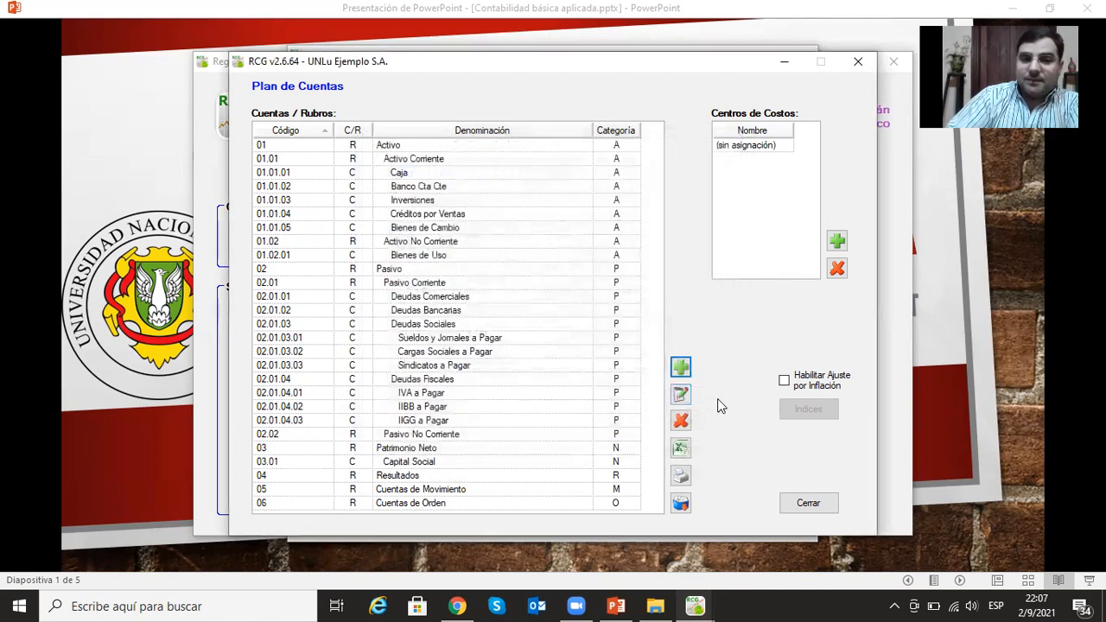
- Add the postable account (Cuenta imputable) Reserva Legal under Patrimonio Neto with code 03.02
click(679, 369)
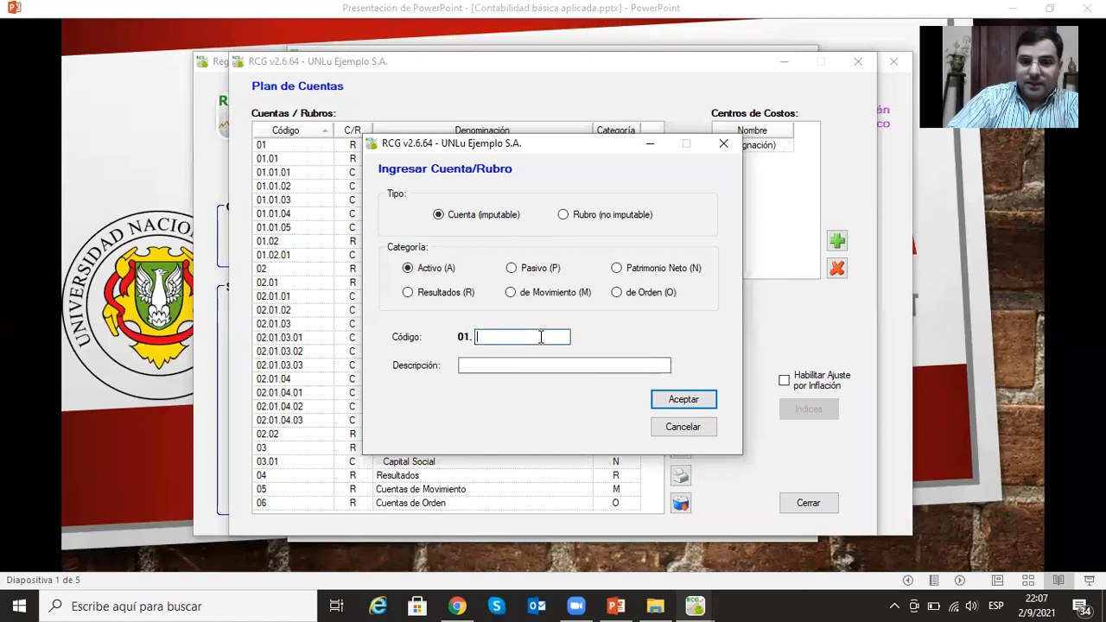
click(617, 268)
click(522, 336)
text(02)
click(513, 365)
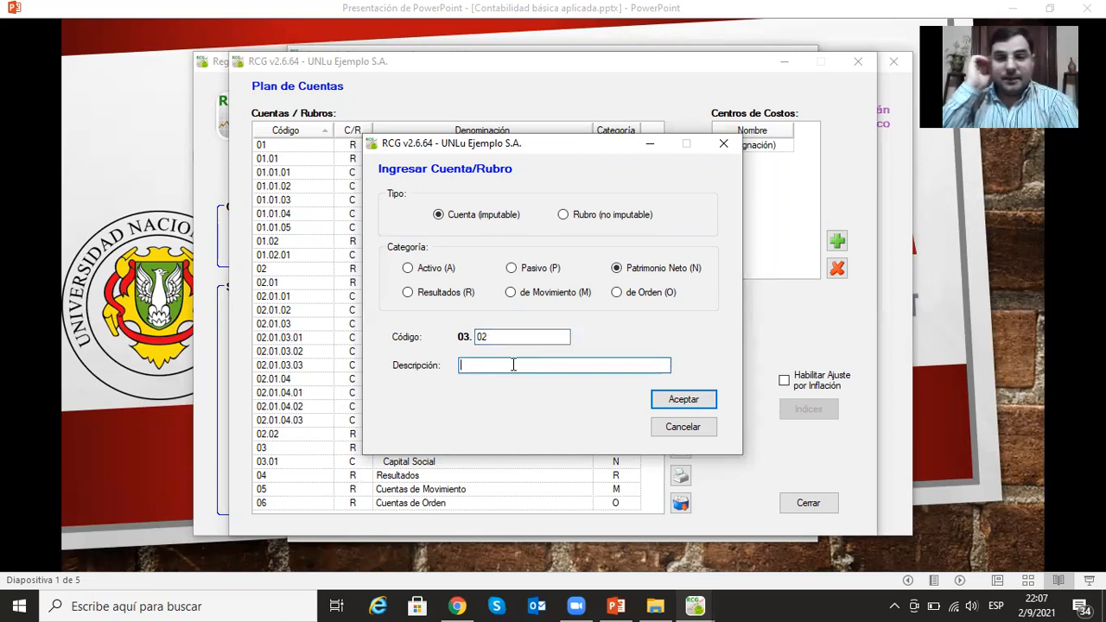
text(Reserv)
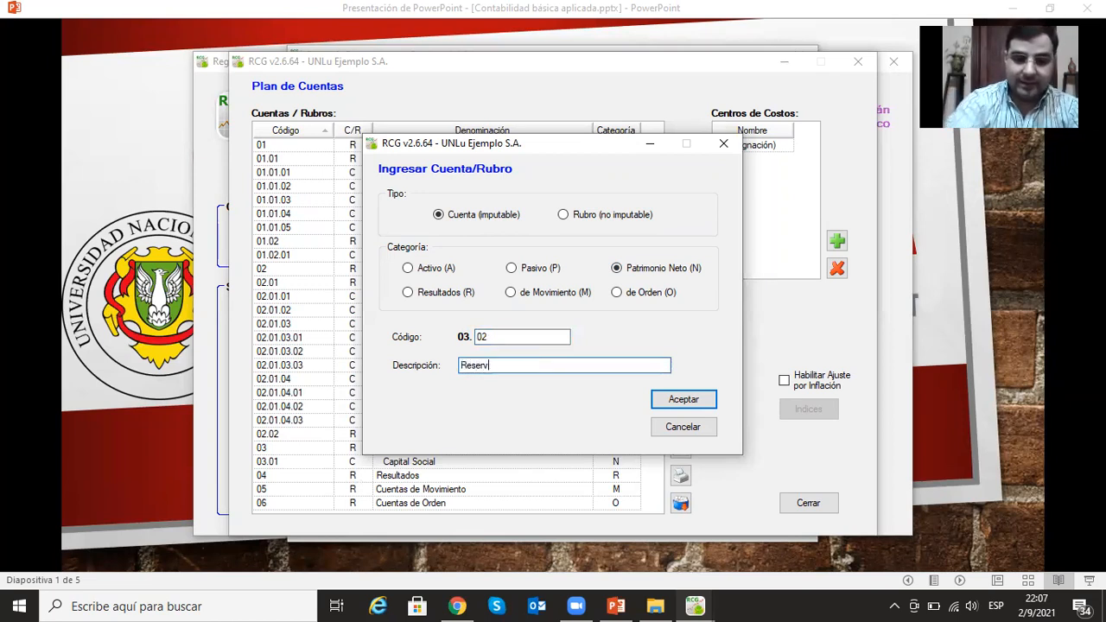
text(a Legal)
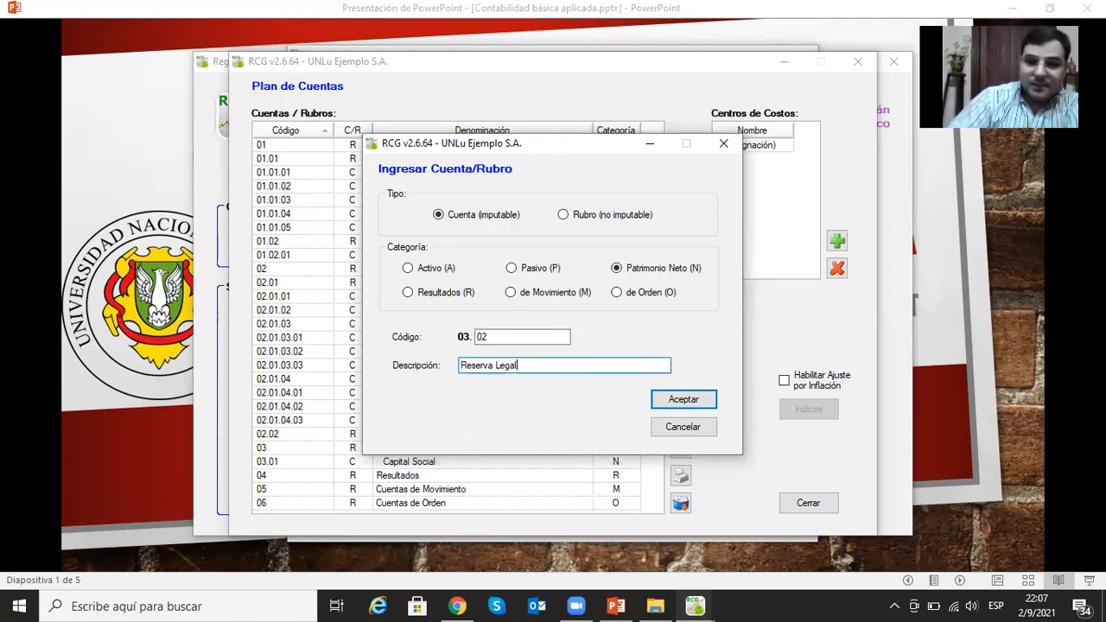
click(683, 399)
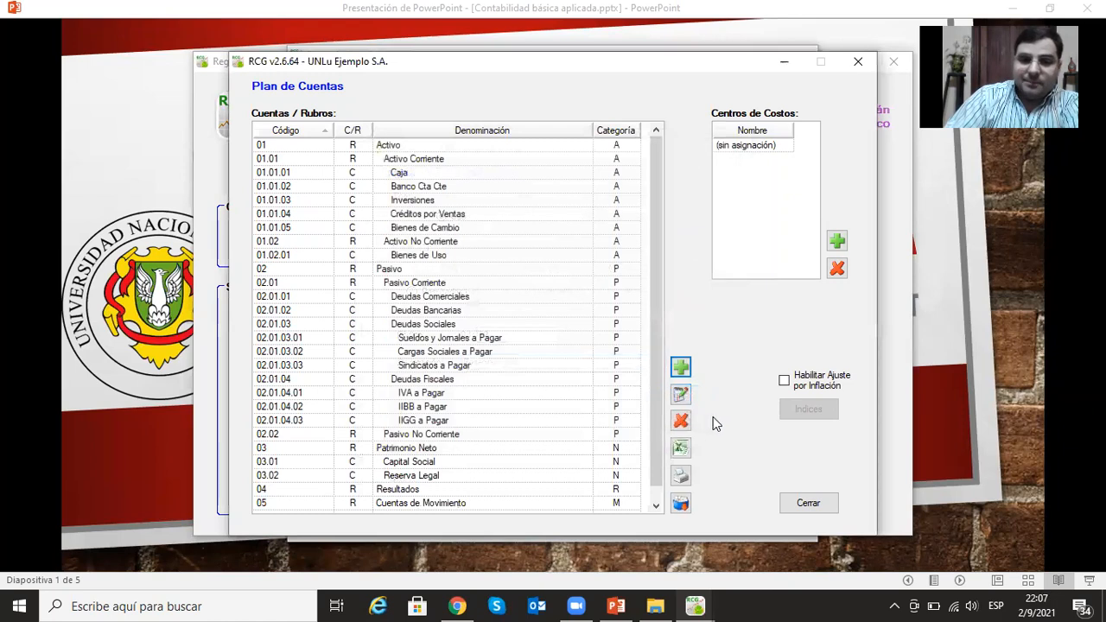
- Add the postable account (Cuenta imputable) Resultados No Asignados under Patrimonio Neto with code 03.03
click(681, 367)
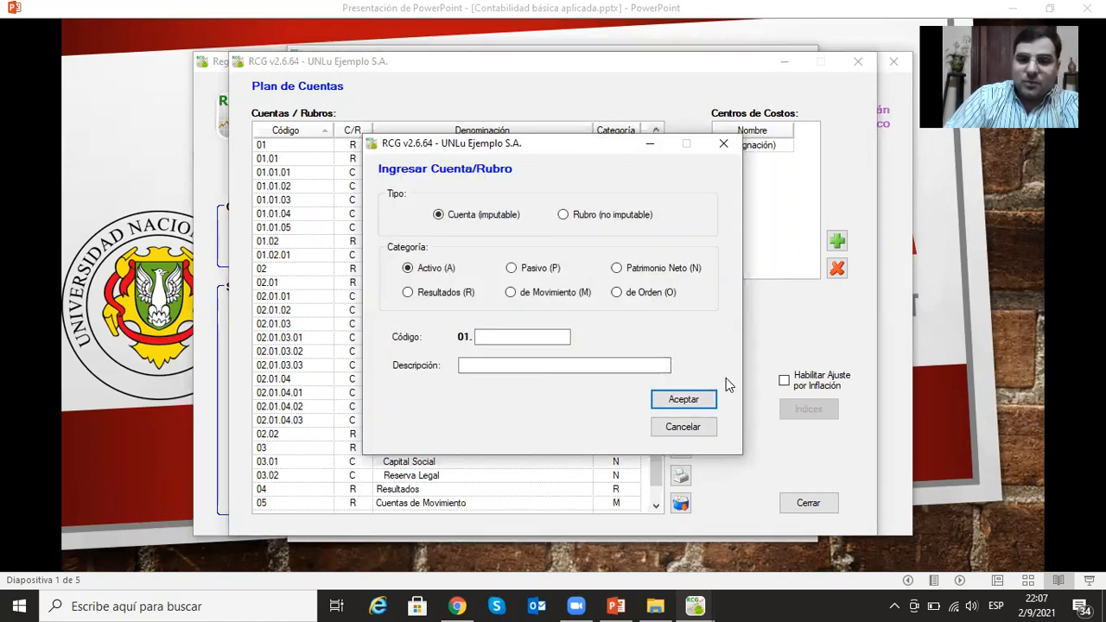
click(615, 268)
click(533, 337)
text(03)
click(521, 366)
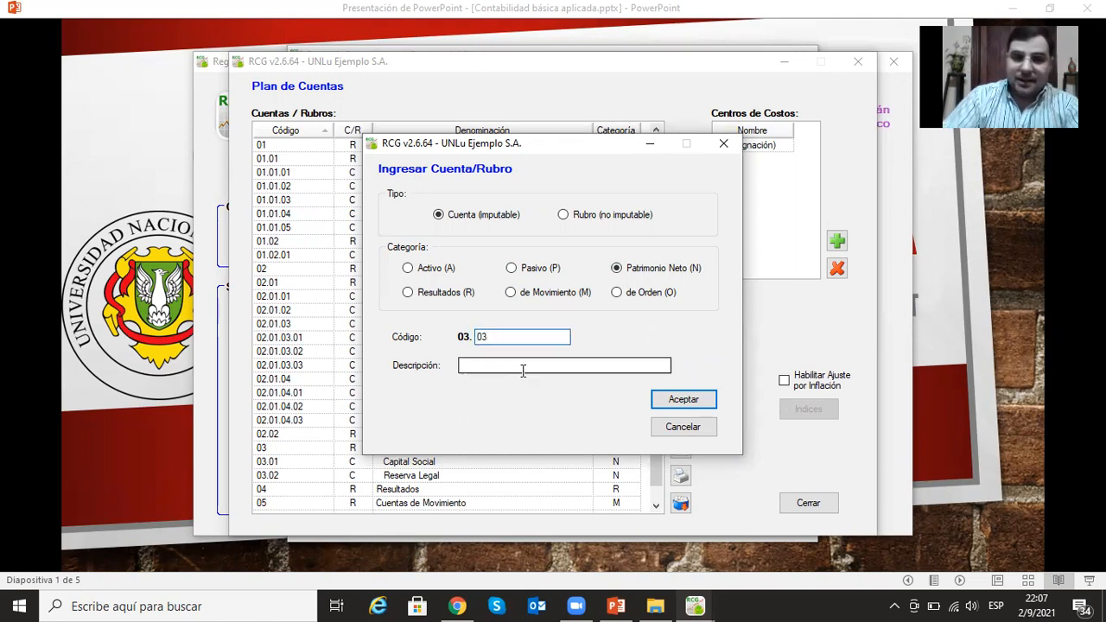
text(Resulta)
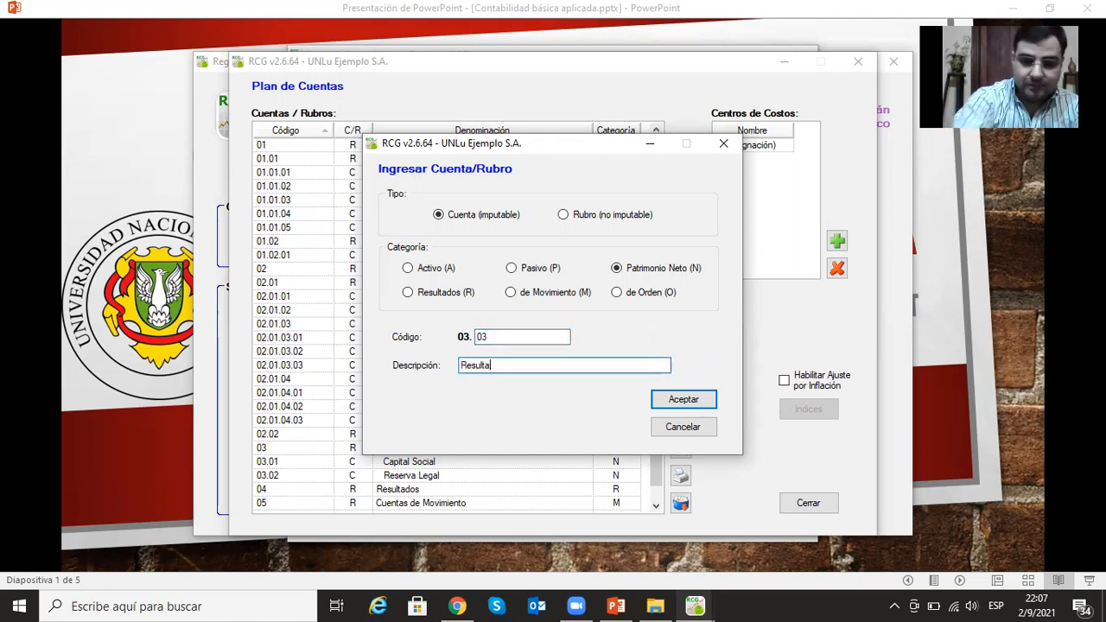
text(dos No )
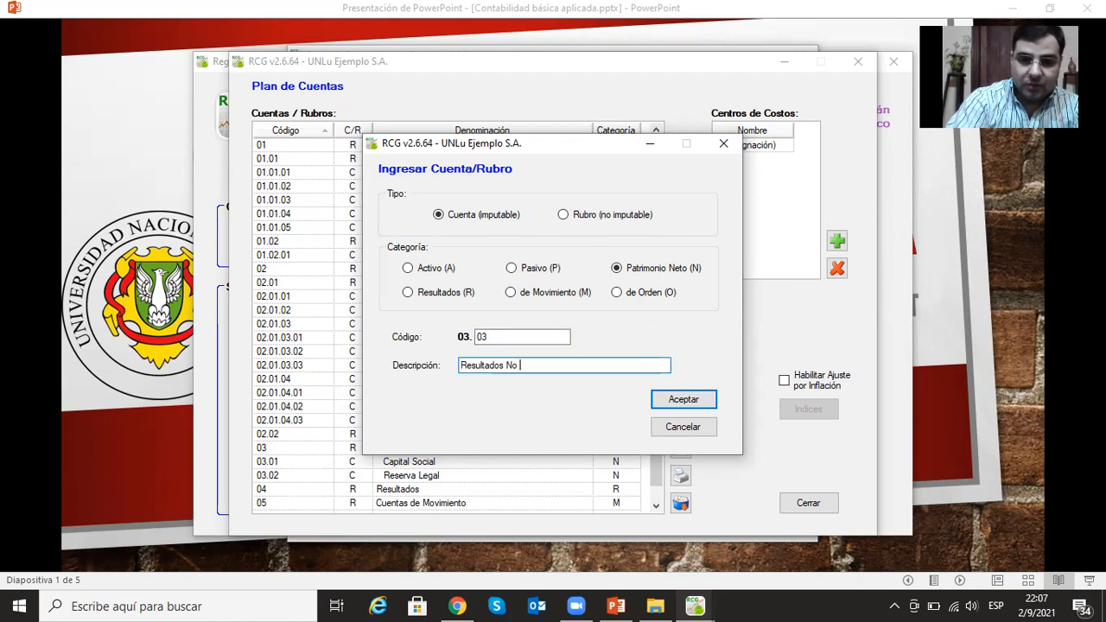
text(Asignados)
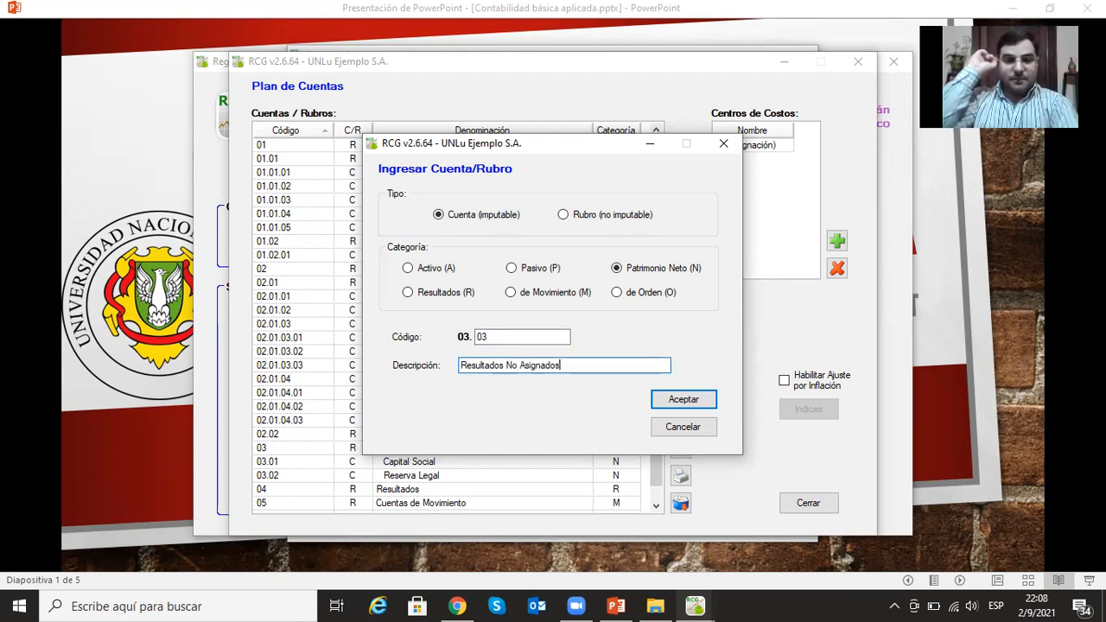
click(688, 398)
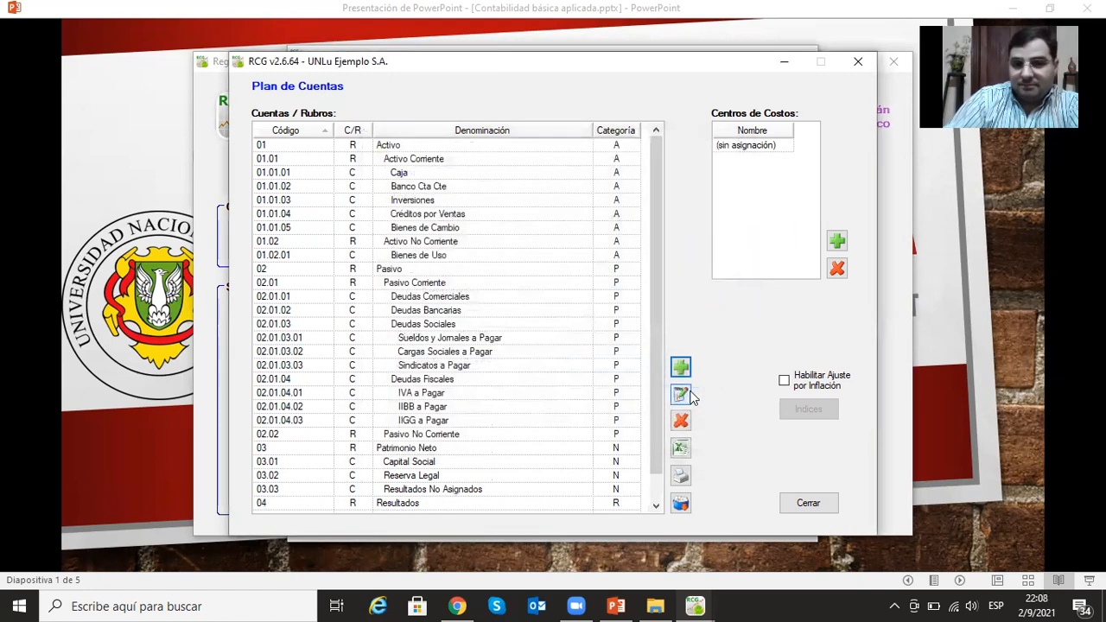
click(681, 368)
click(508, 336)
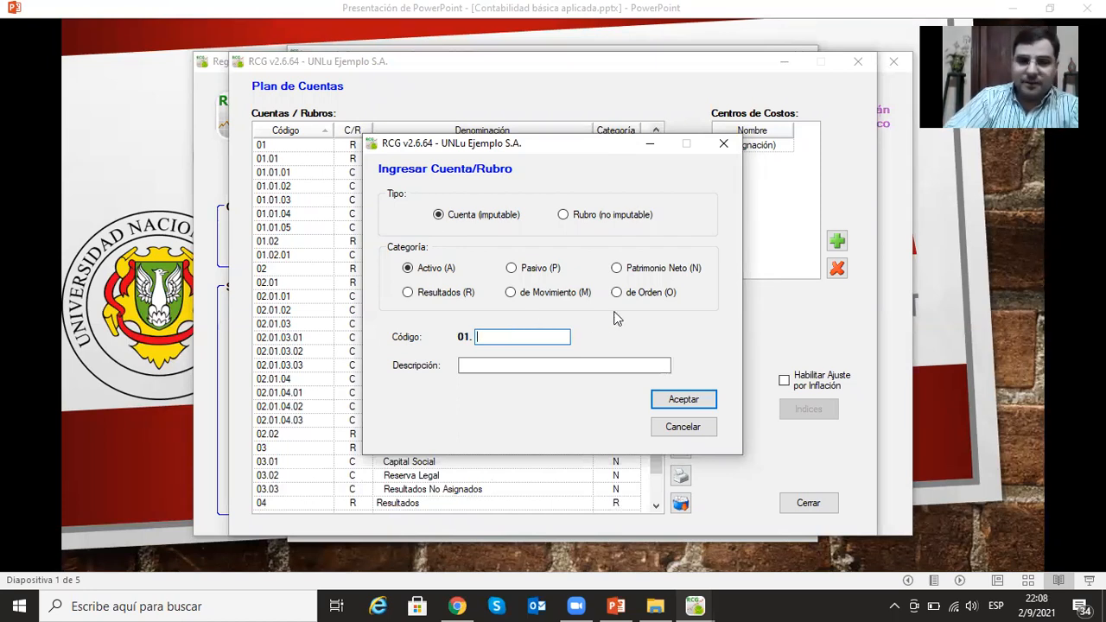
click(722, 143)
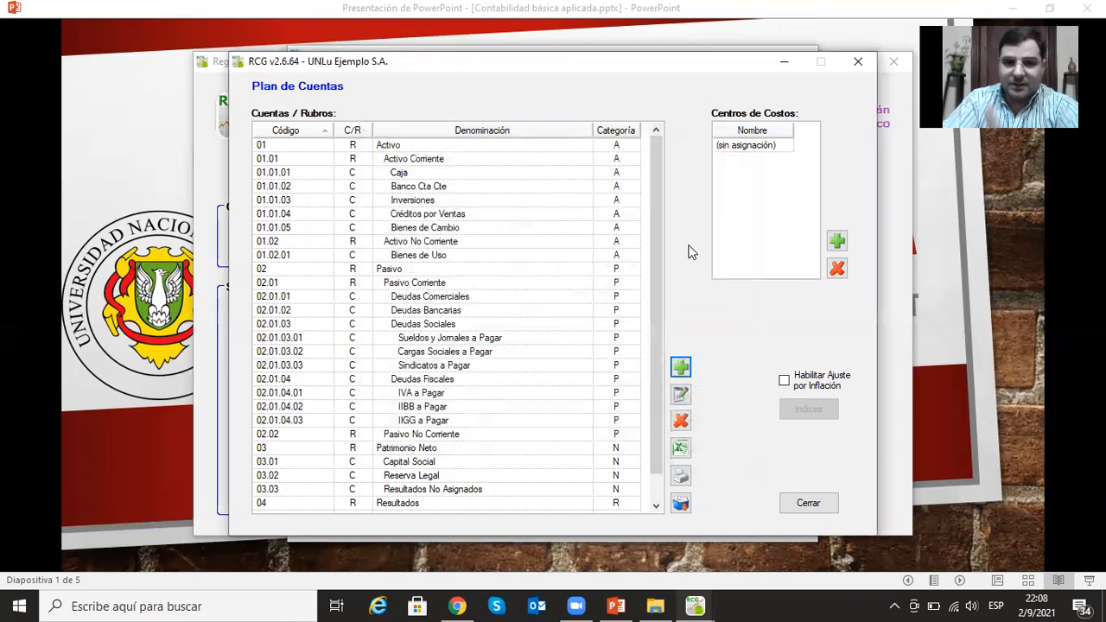
- Add the non-postable heading (Rubro no imputable) Ingresos under Resultados with code 04.01
scroll(465, 443, down, 1)
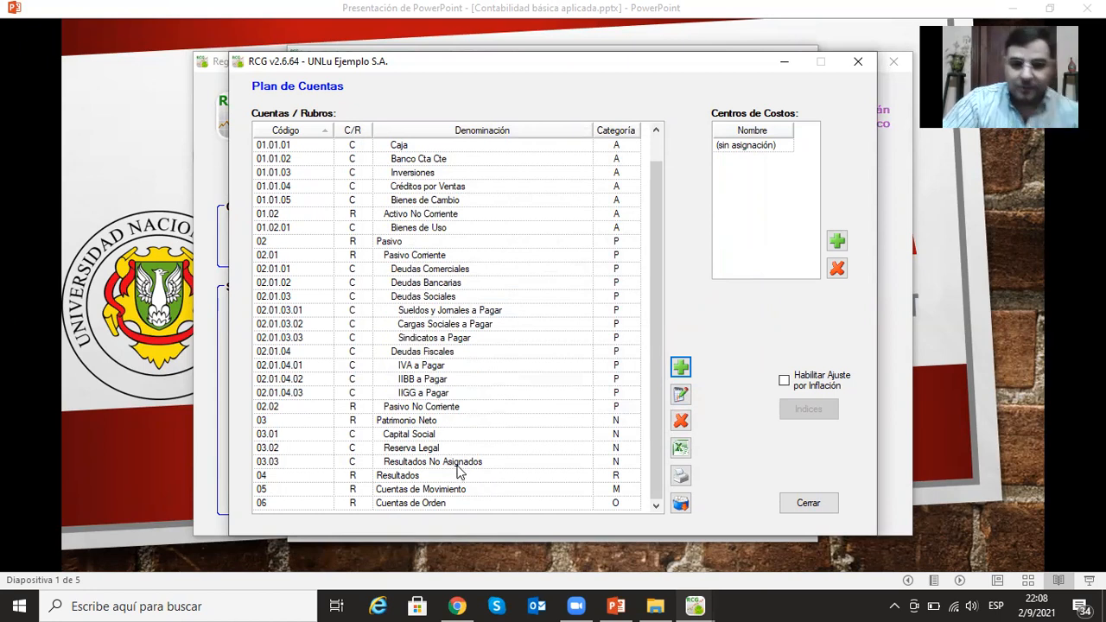
click(405, 479)
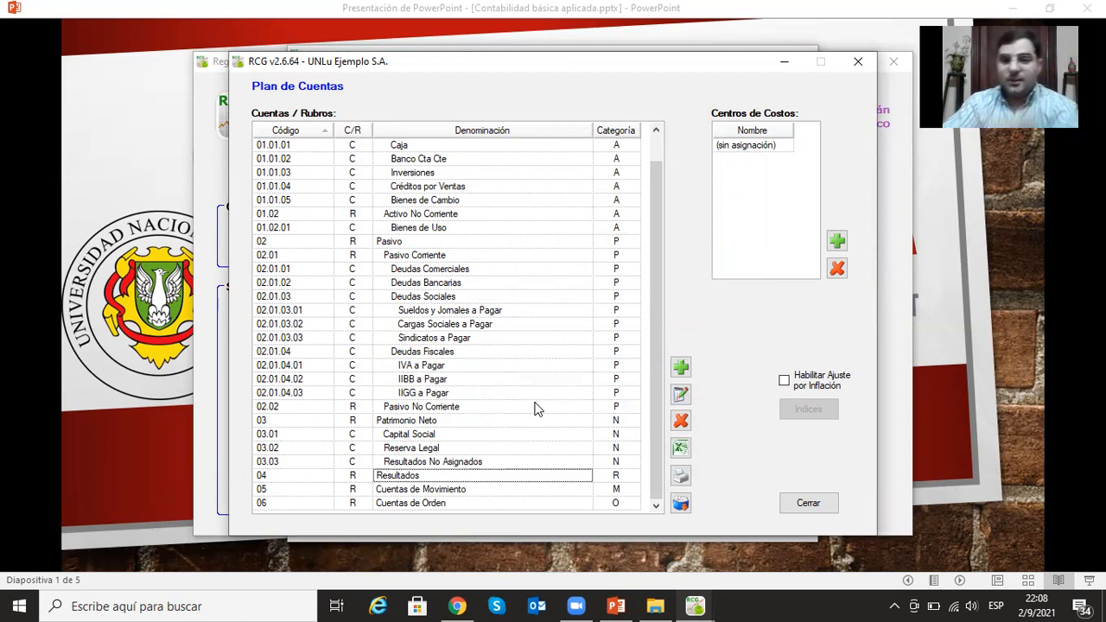
click(681, 368)
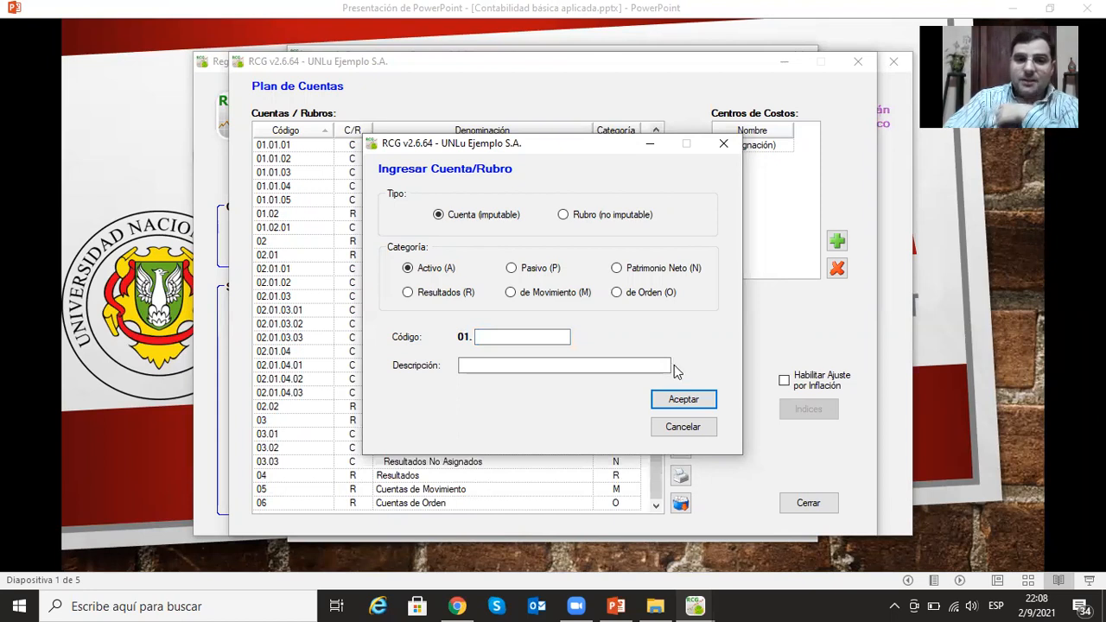
click(408, 292)
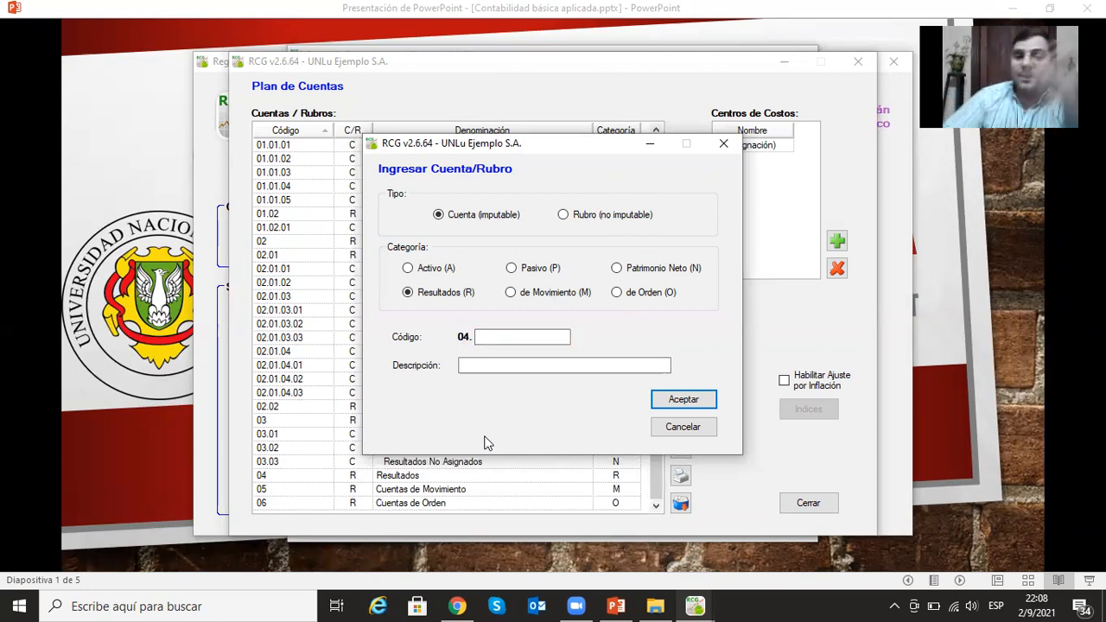
click(563, 215)
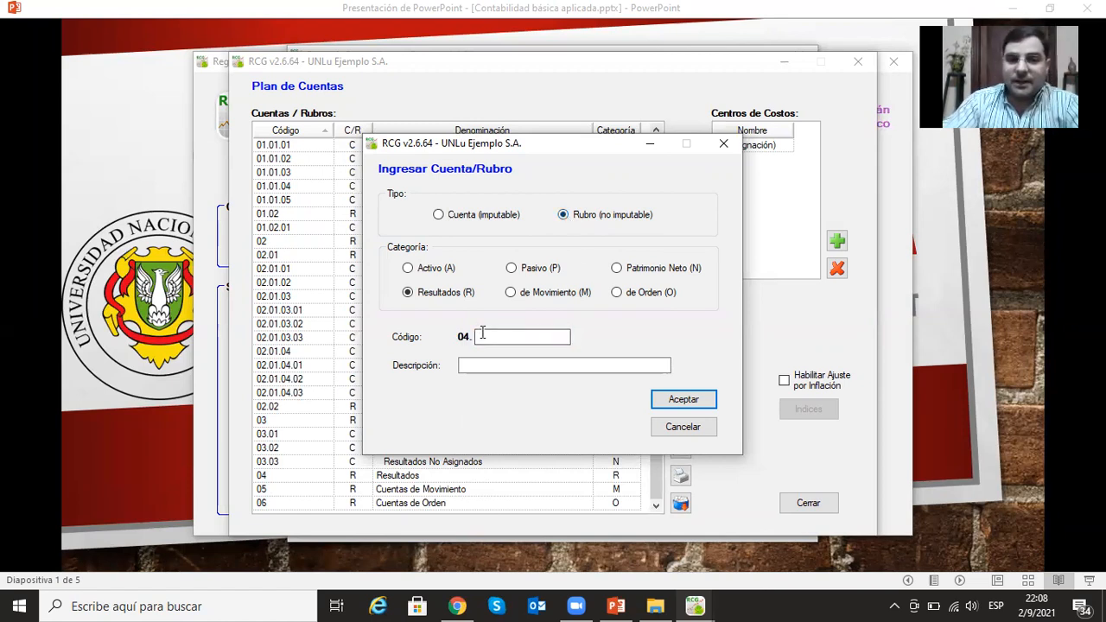
click(525, 337)
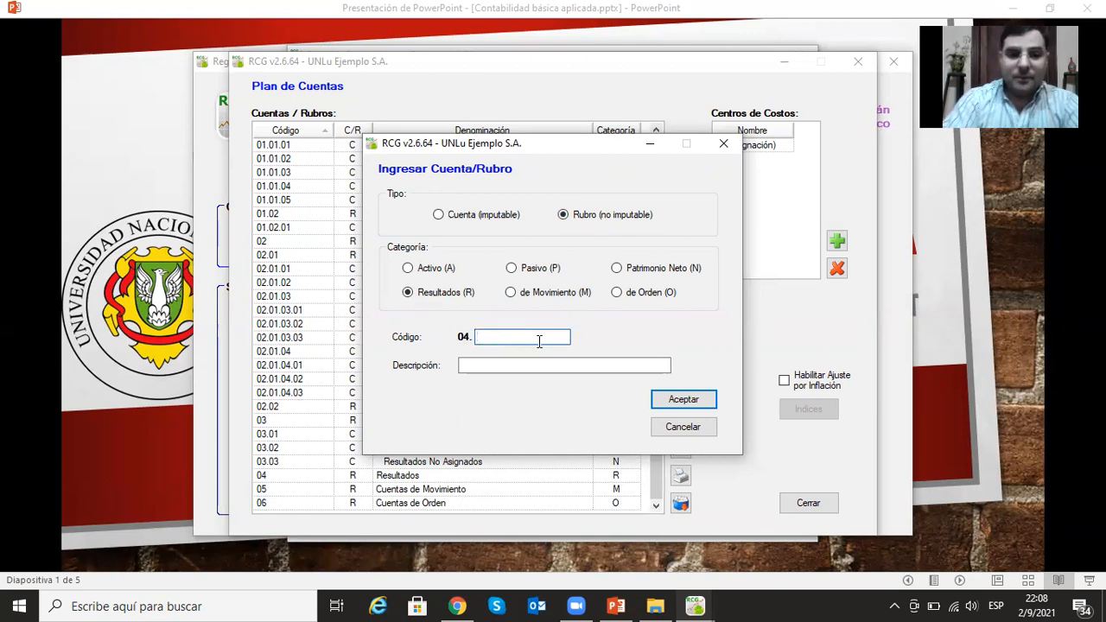
text(01)
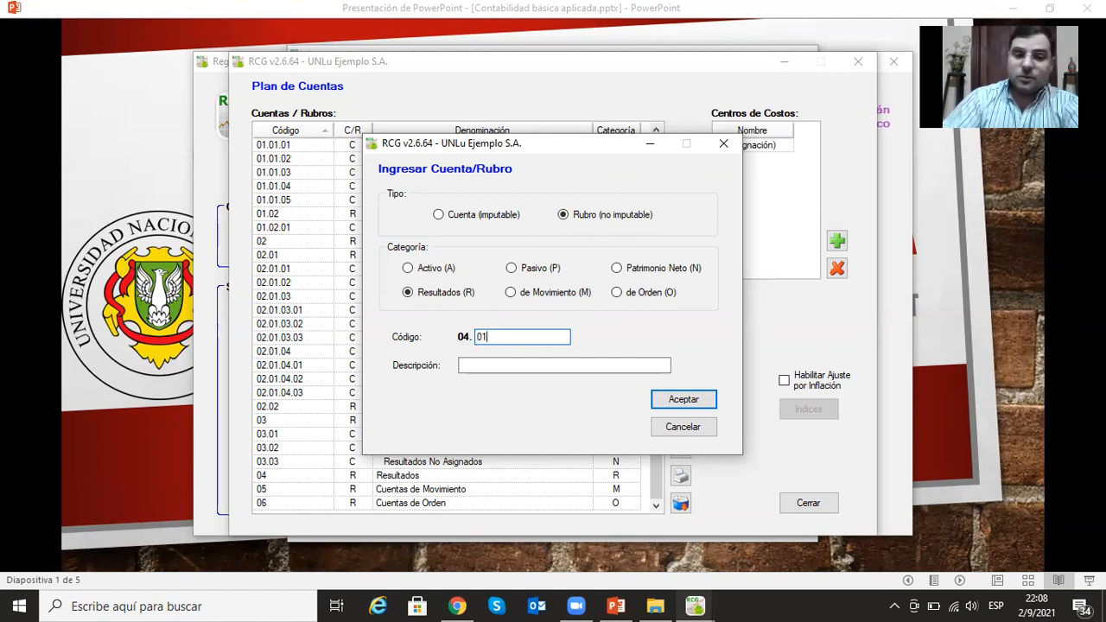
click(533, 364)
text(Ingresos)
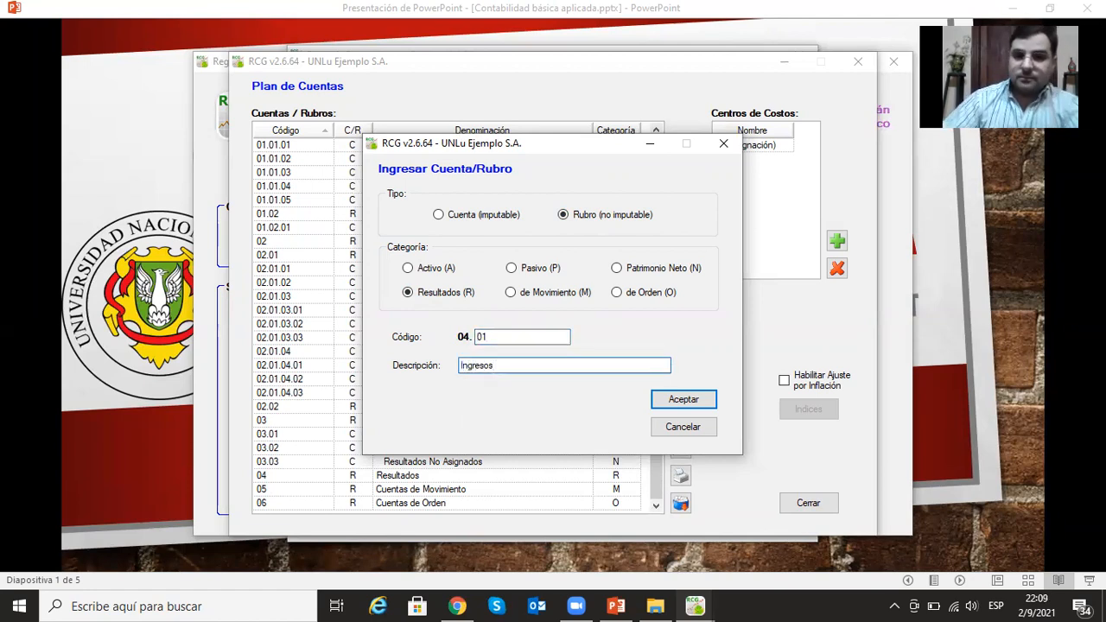
click(667, 400)
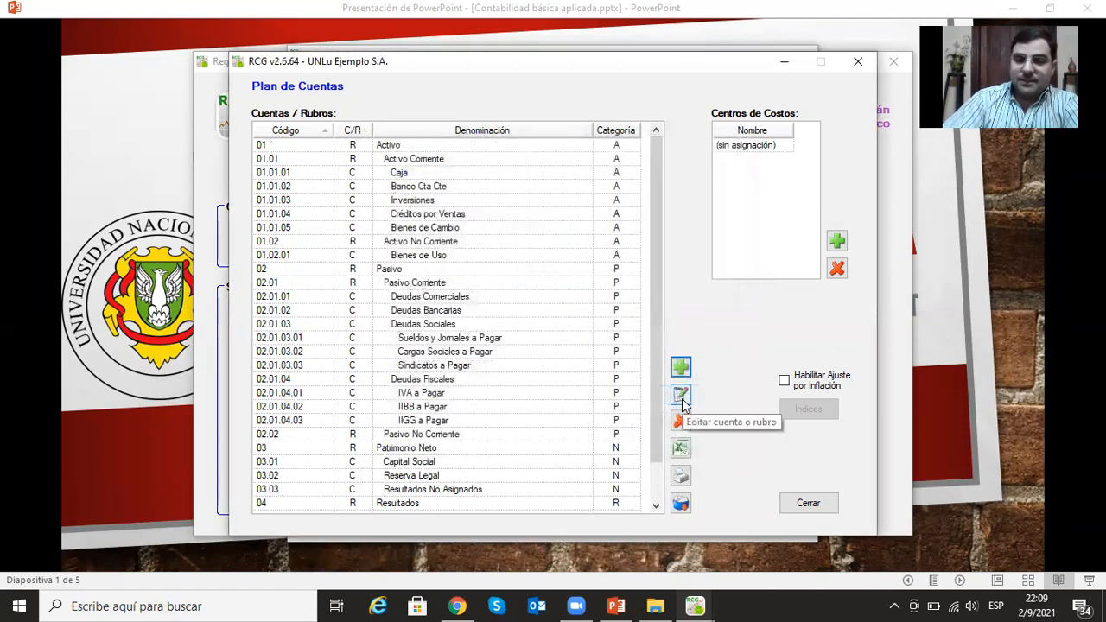
- Add the non-postable heading (Rubro no imputable) Egresos under Resultados with code 04.02
click(681, 369)
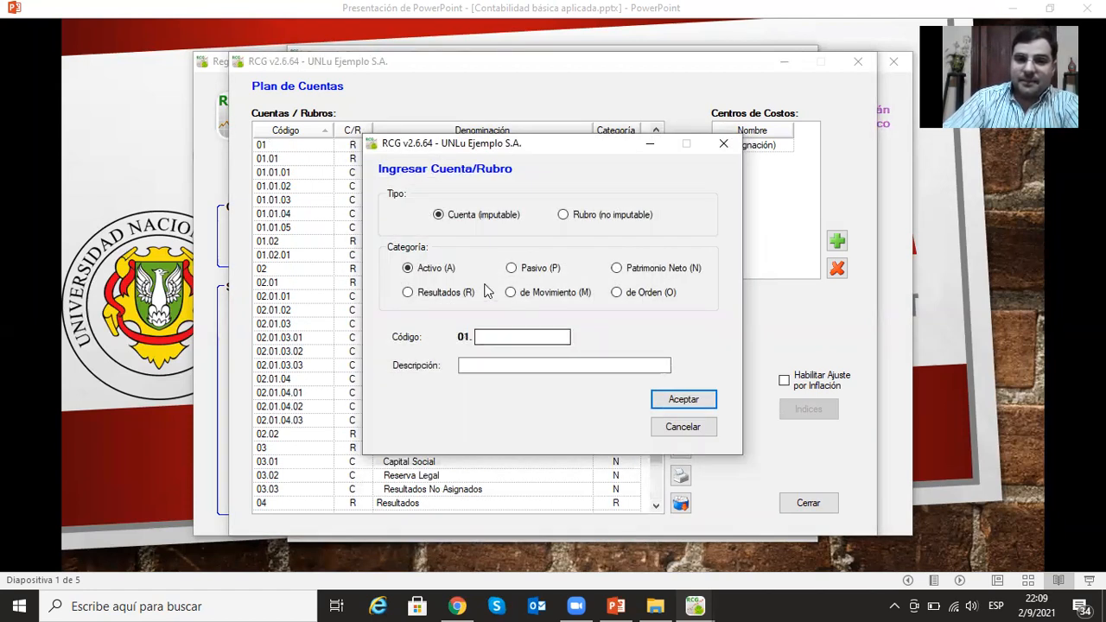
click(563, 215)
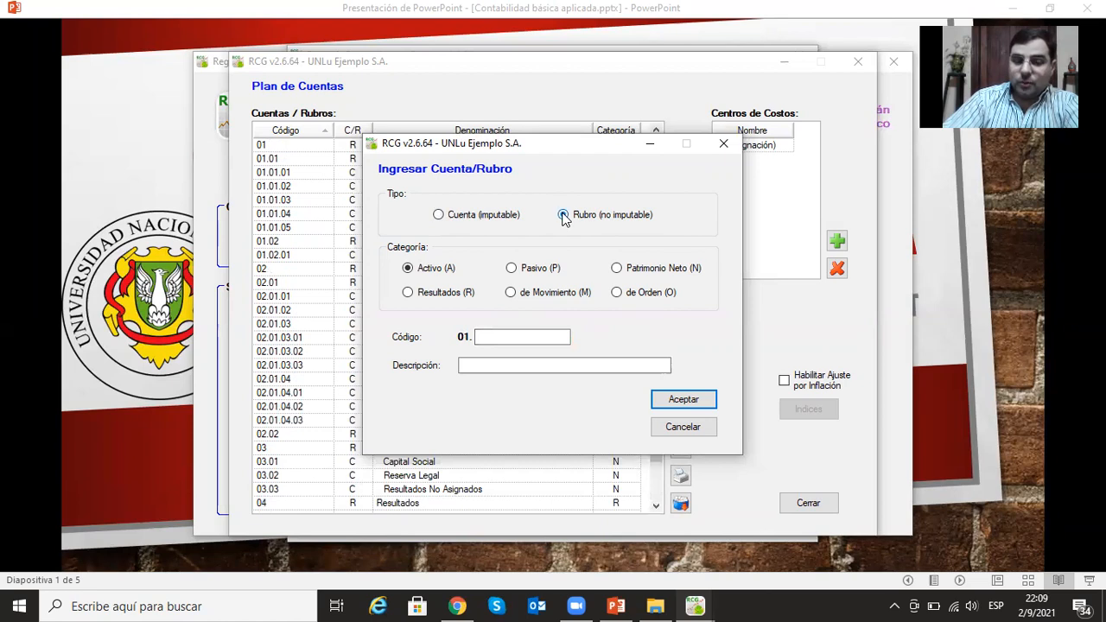
click(408, 292)
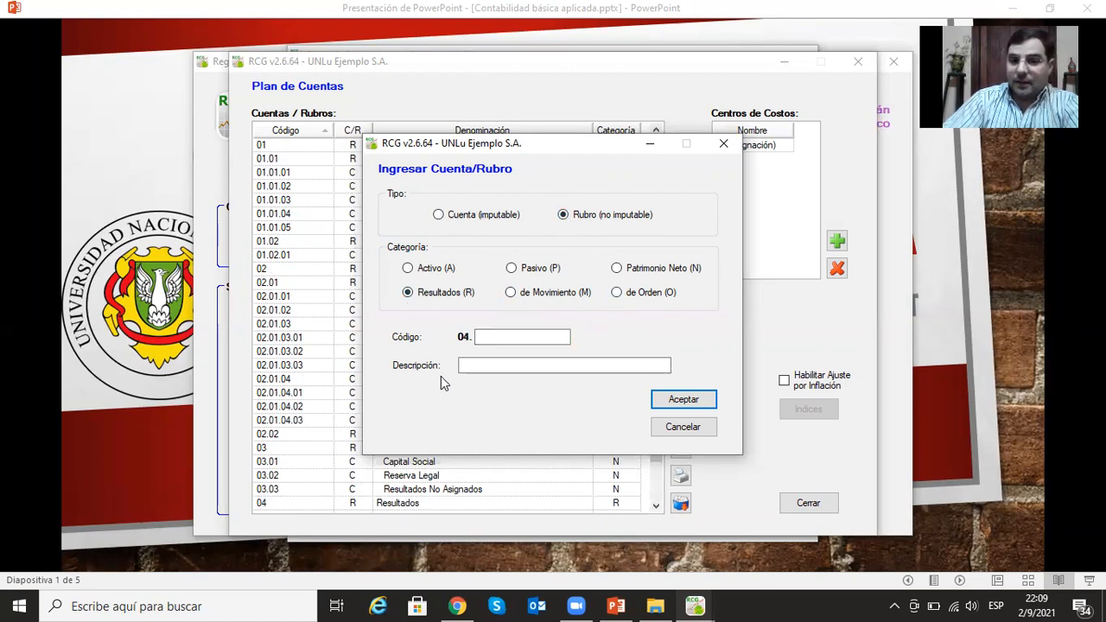
click(488, 337)
text(02)
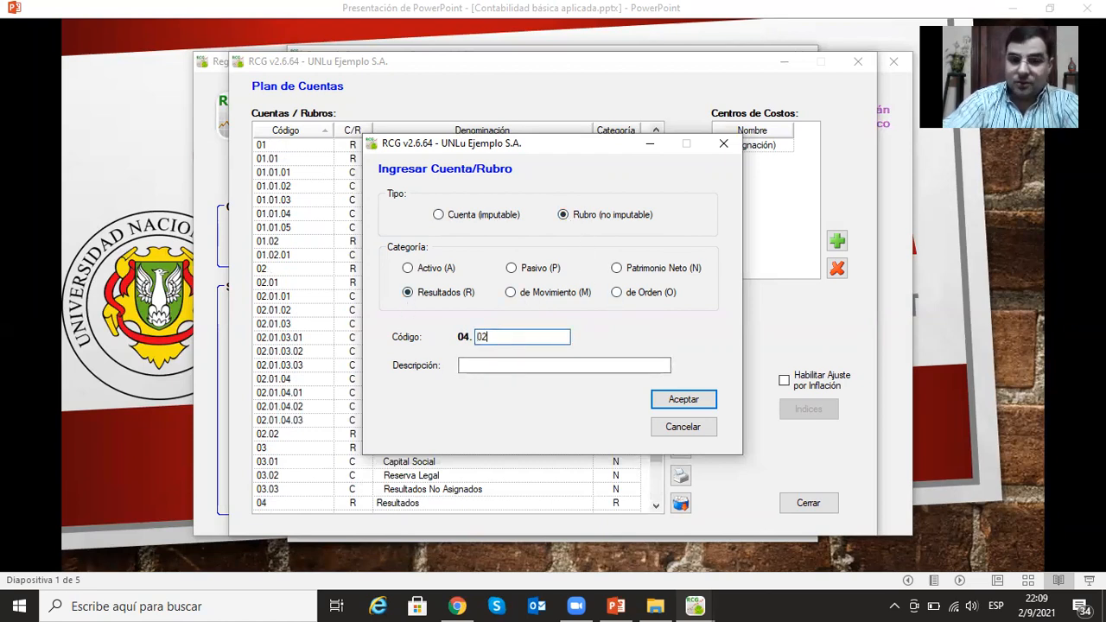
click(502, 365)
text(E)
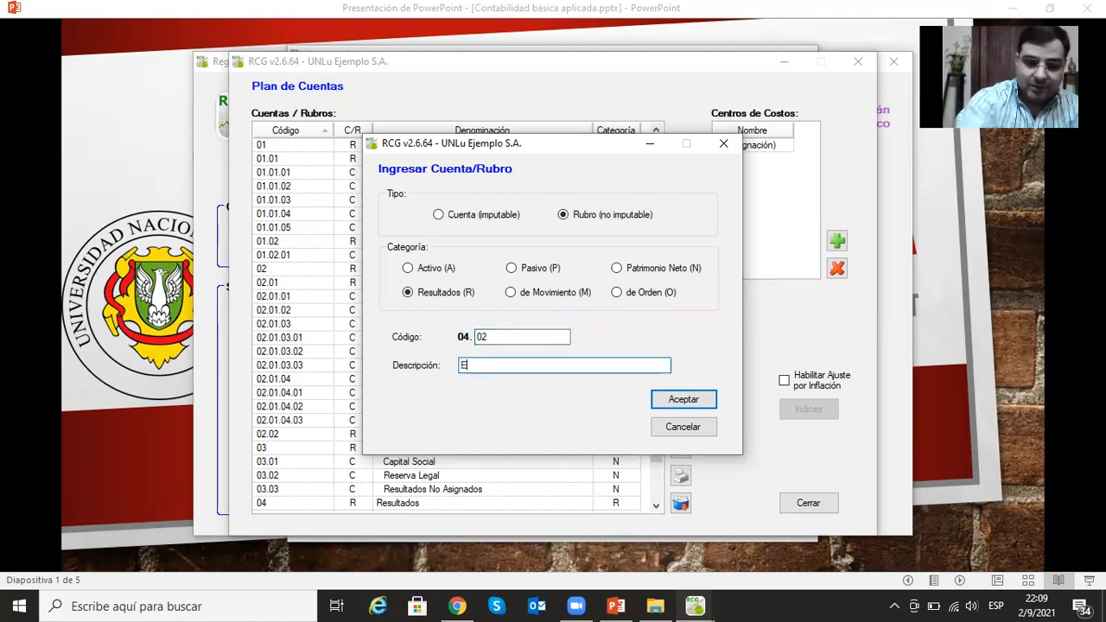
text(gresos)
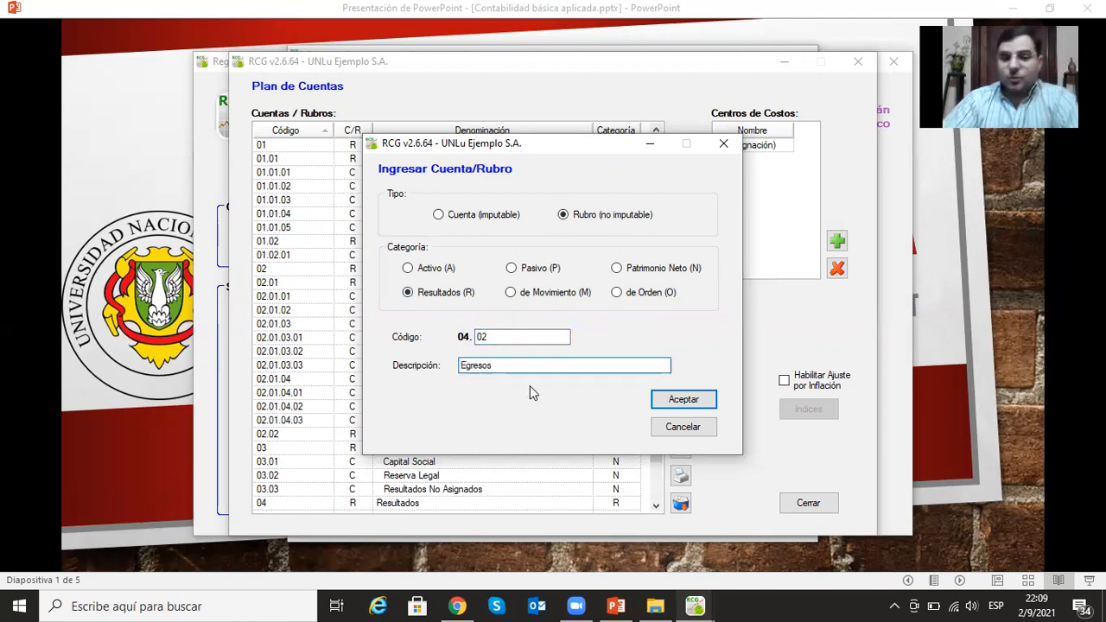
click(697, 399)
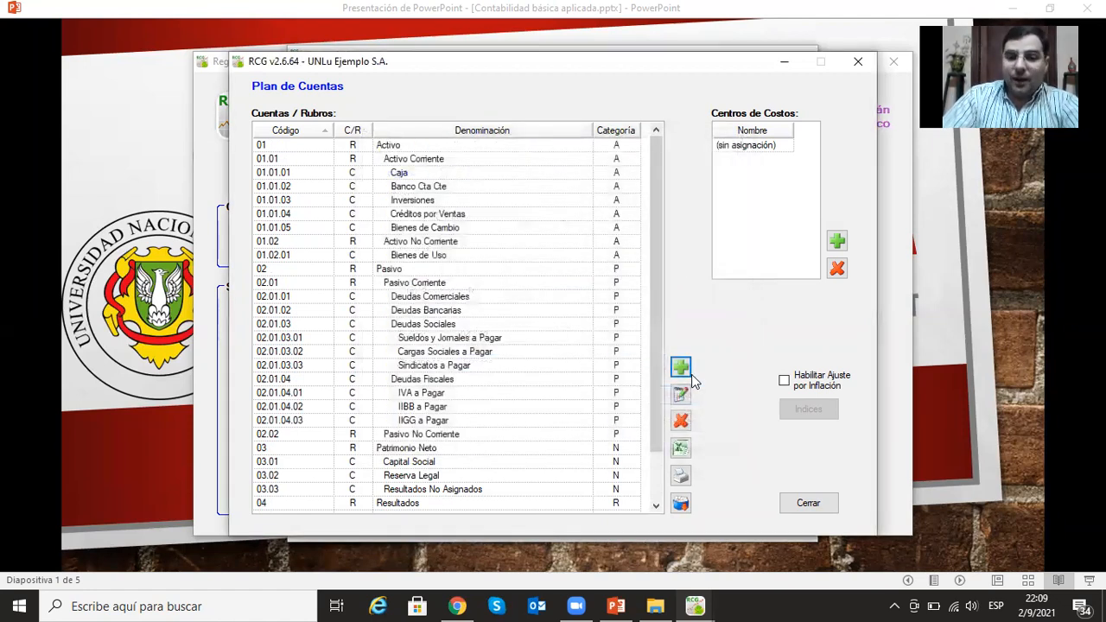
- Add the postable account (Cuenta imputable) Ventas under Ingresos with category Resultados and code 04.01.01
click(680, 368)
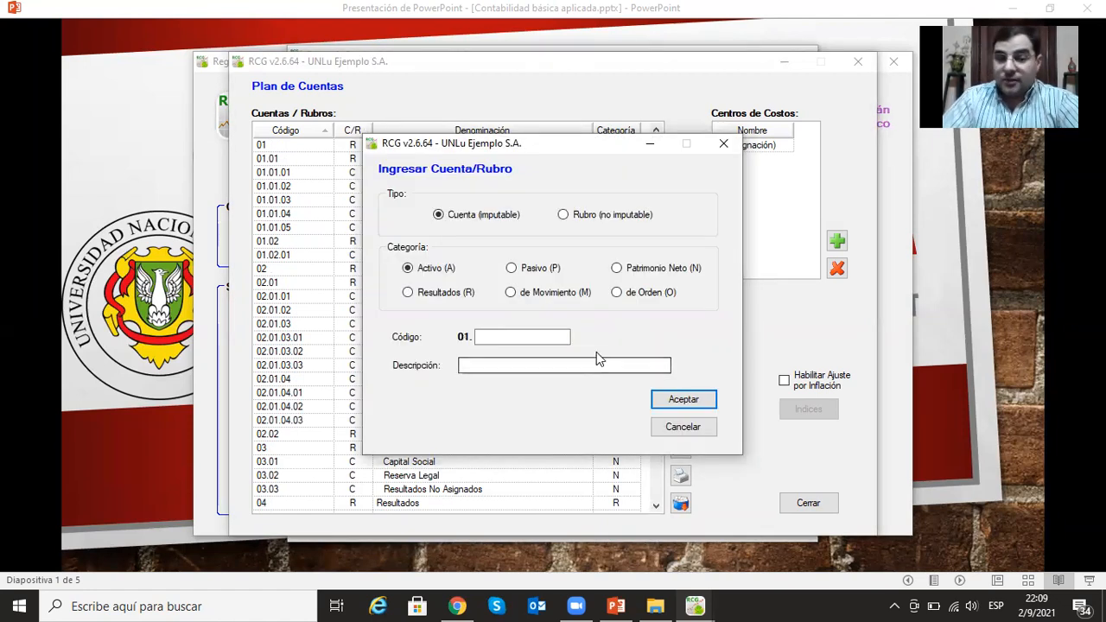
click(530, 339)
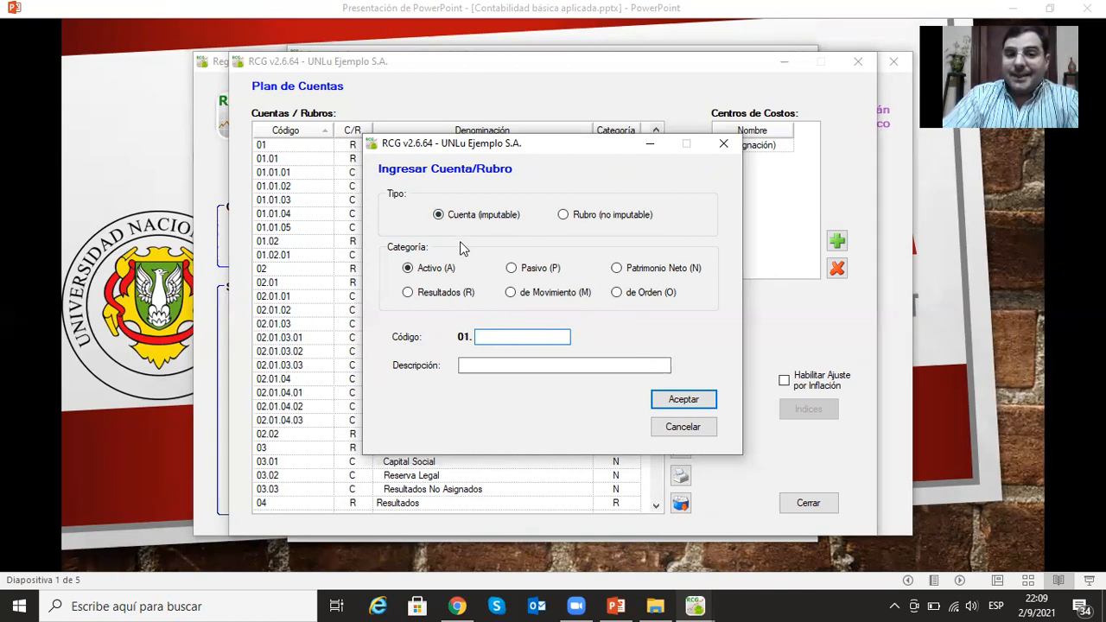
click(409, 292)
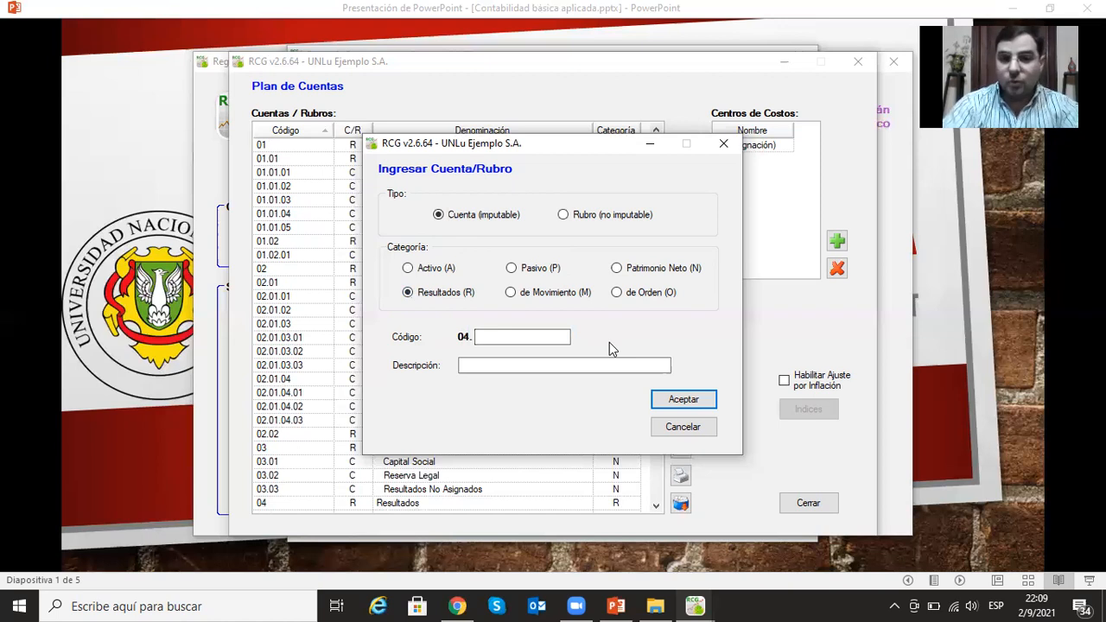
click(507, 336)
text(01)
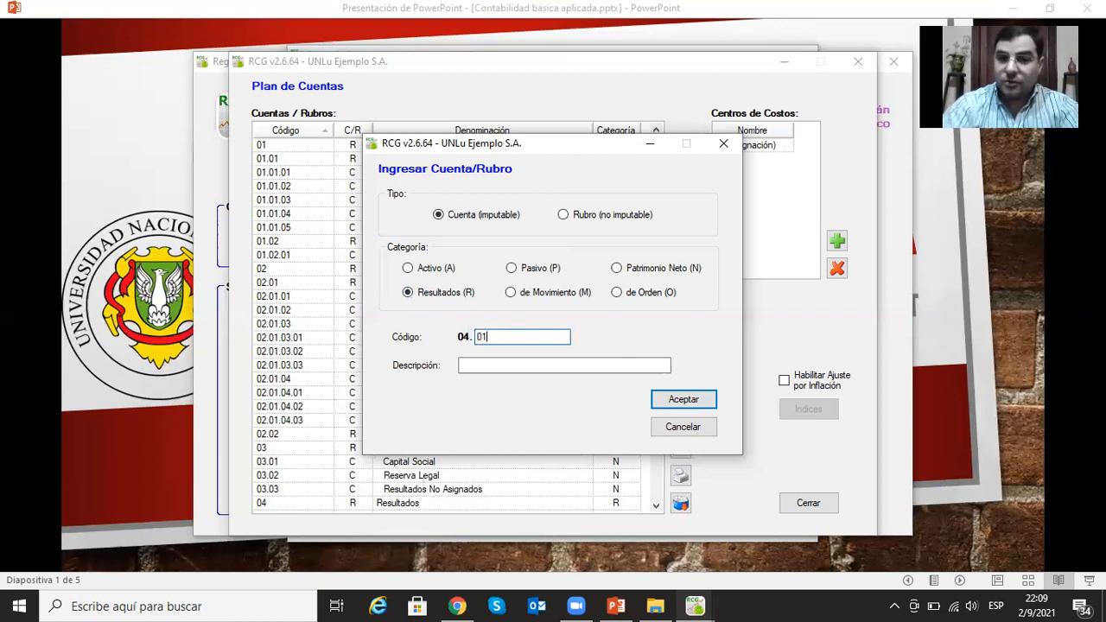
text(.01)
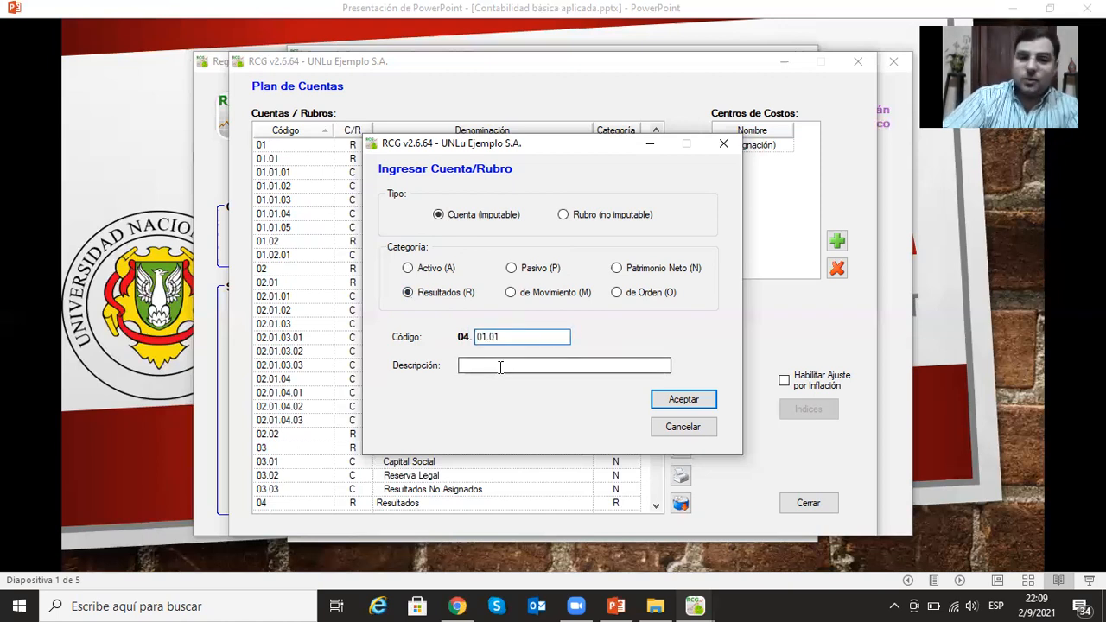
text(Ventas)
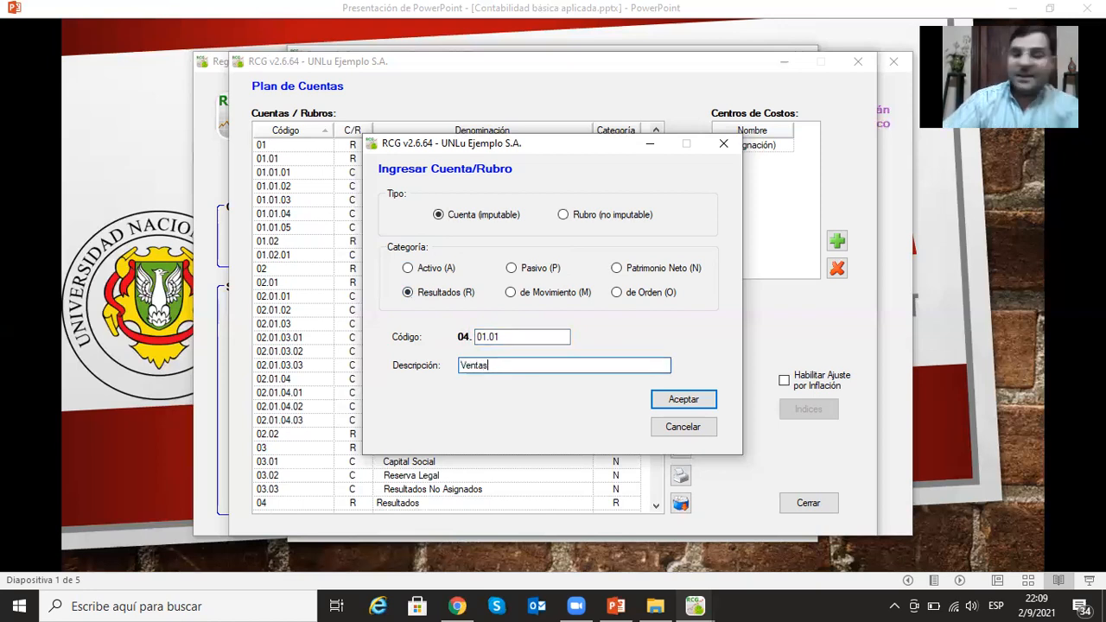
click(682, 399)
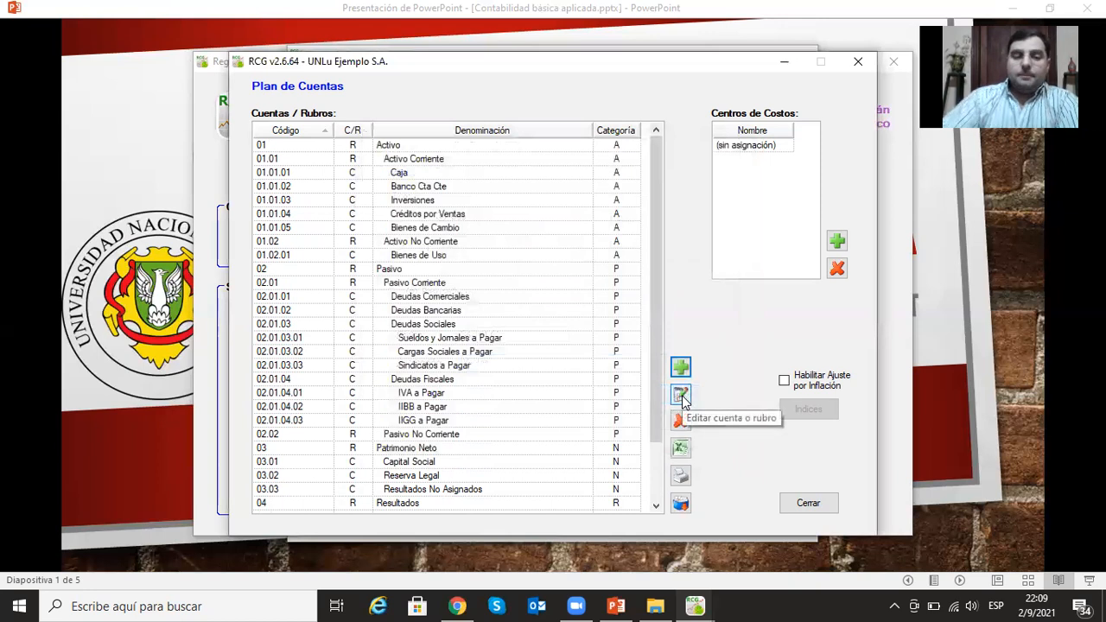
- Fill in a new postable account (Cuenta imputable) Costo de Ventas under Egresos with category Resultados and code 04.02.01
click(680, 367)
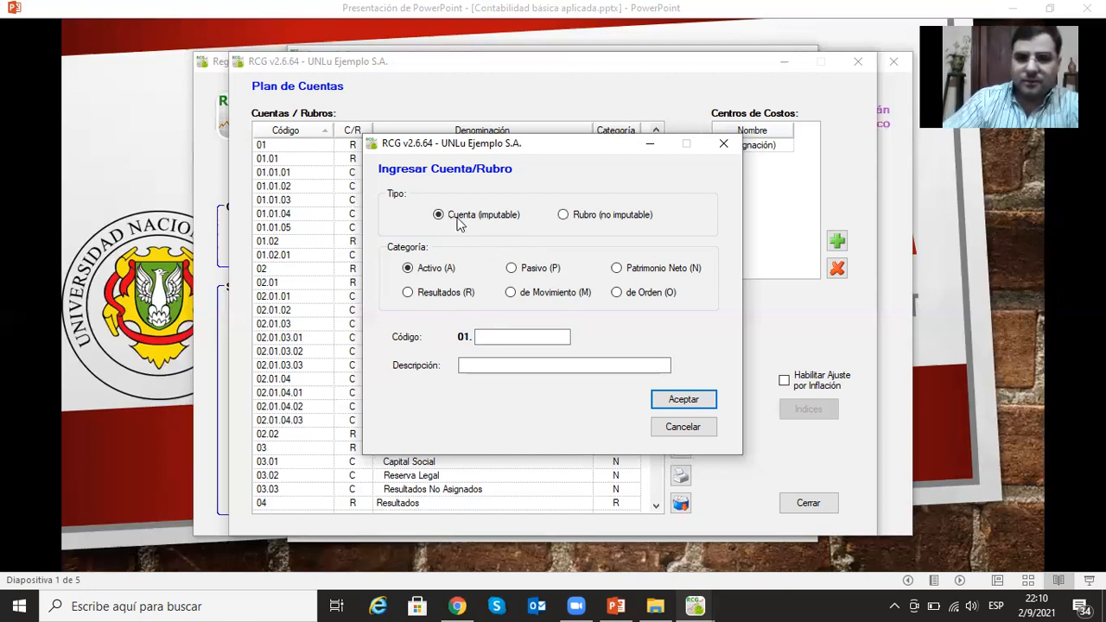
click(407, 292)
click(485, 336)
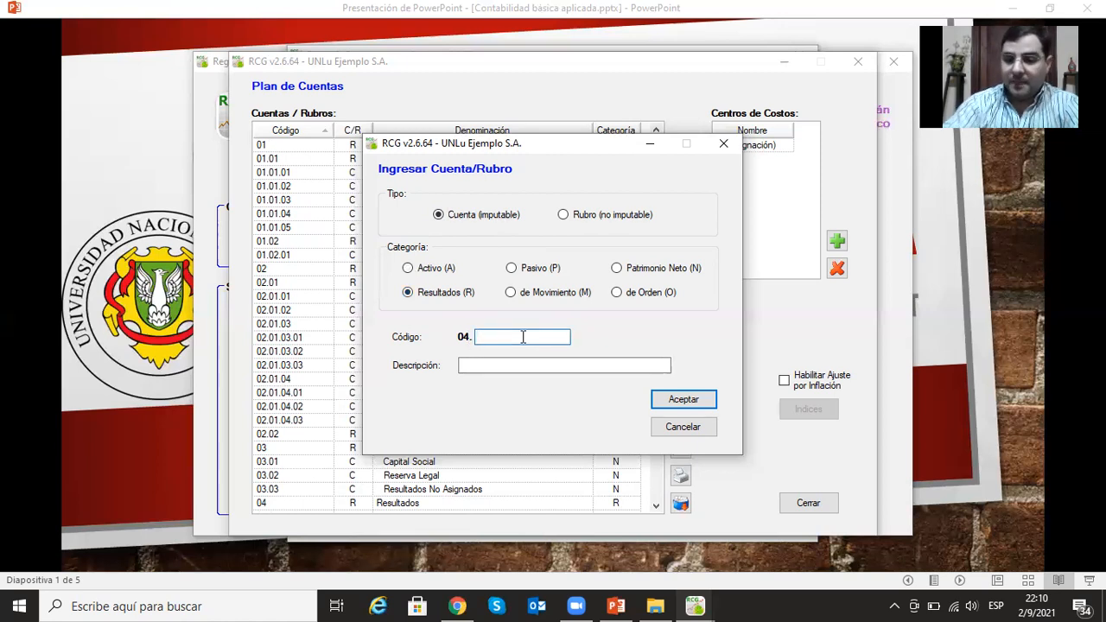
text(02)
text(.01)
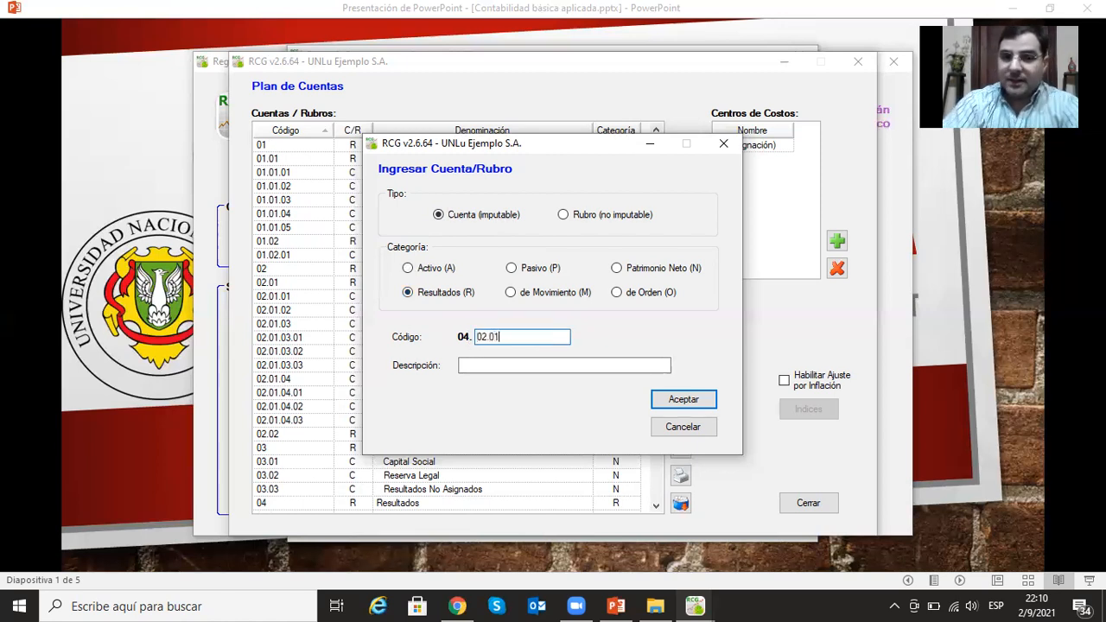
click(537, 364)
text(C)
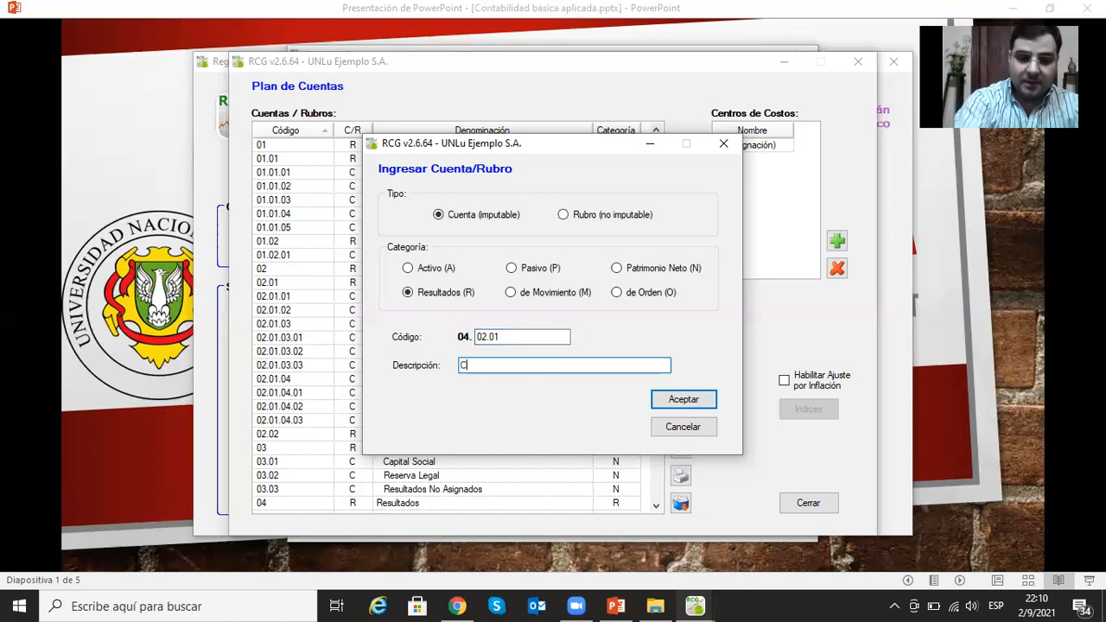
text(osto de Ventas)
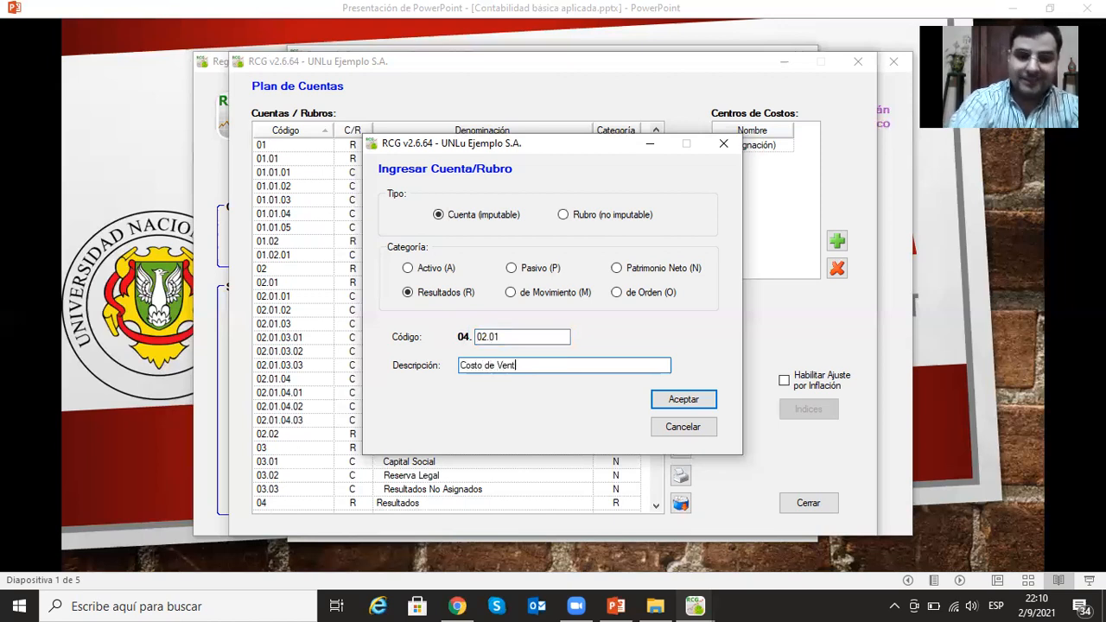
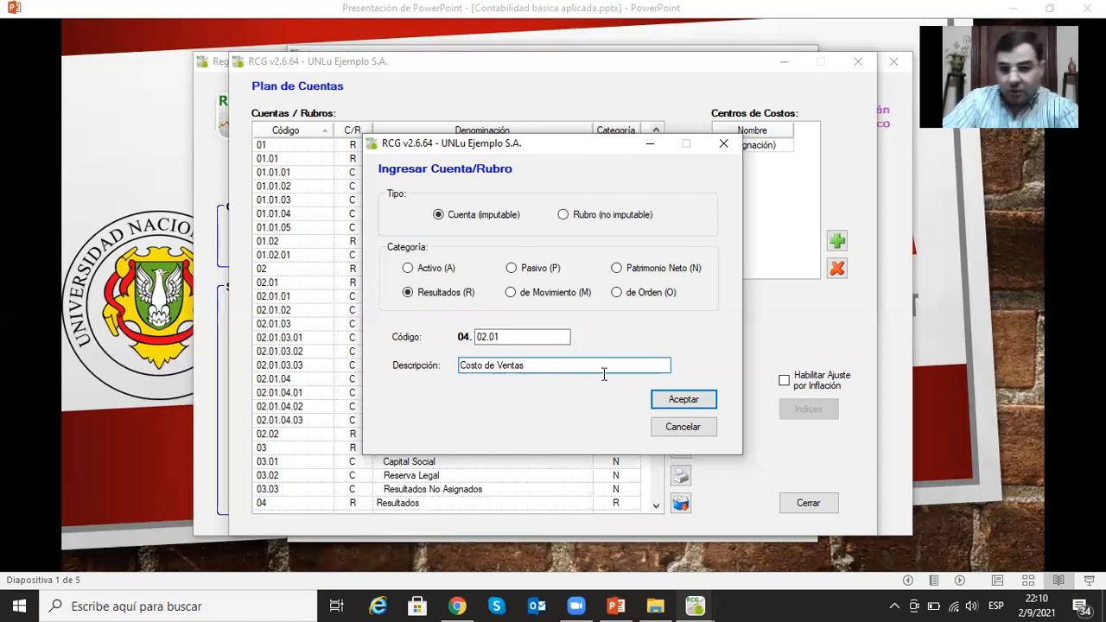
- Save the Costo de Ventas account and add the postable account (Cuenta imputable) Gastos Comerciales under Egresos with category Resultados and code 04.02.02
click(683, 400)
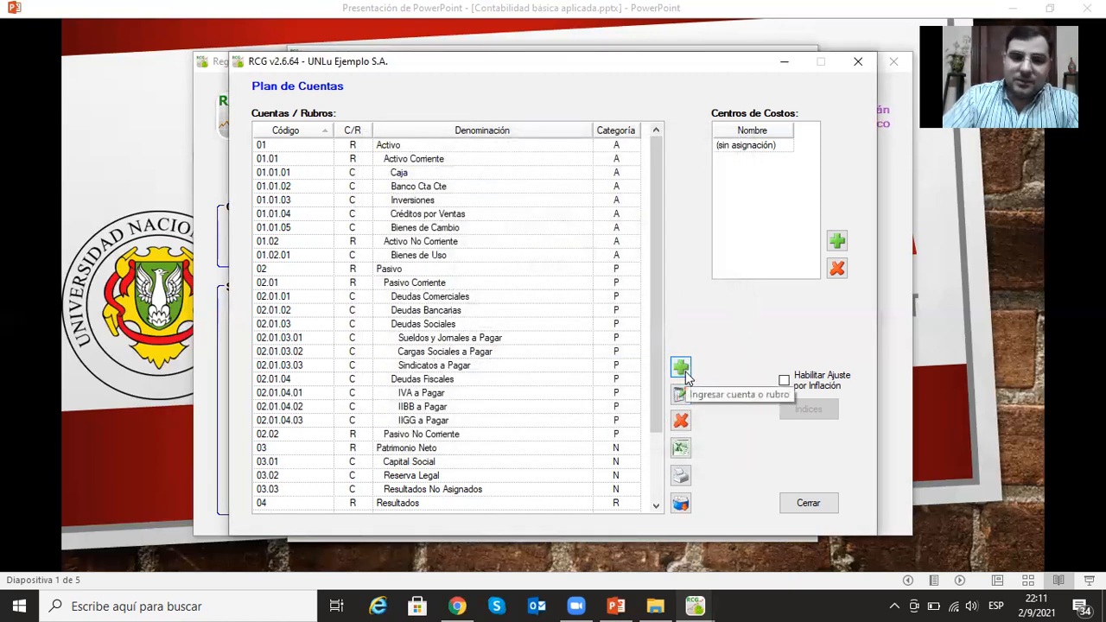
click(682, 369)
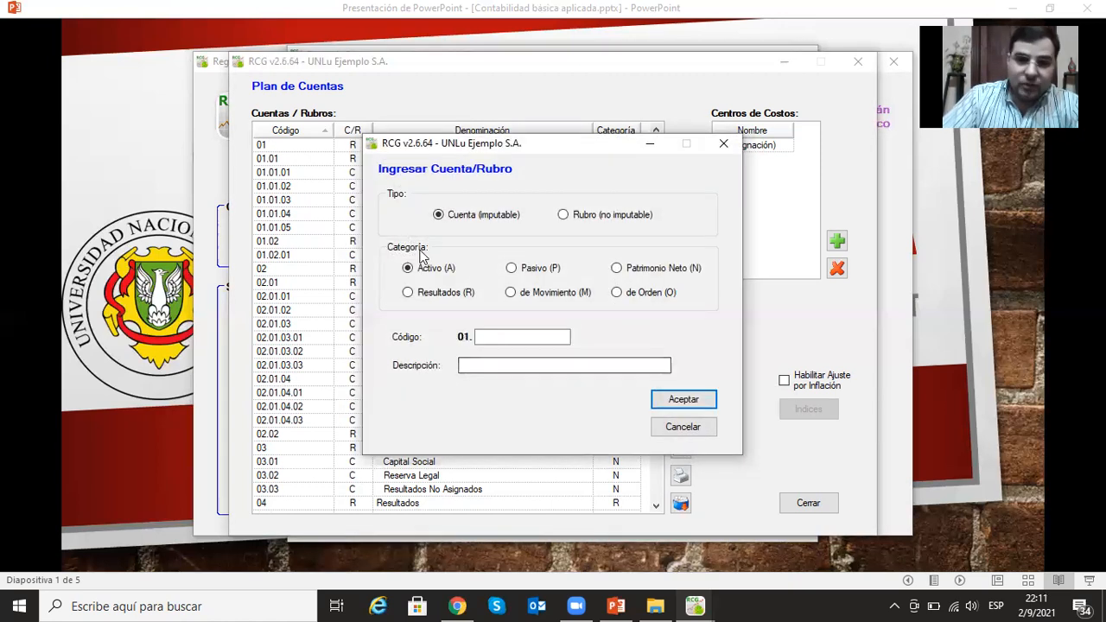
click(408, 292)
click(500, 337)
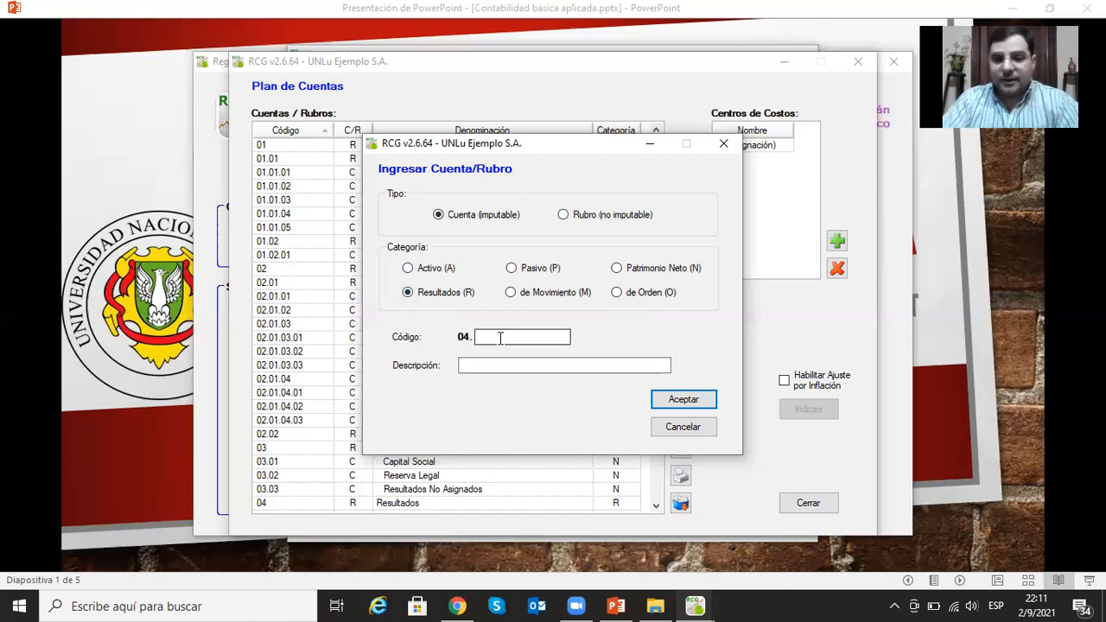
text(02)
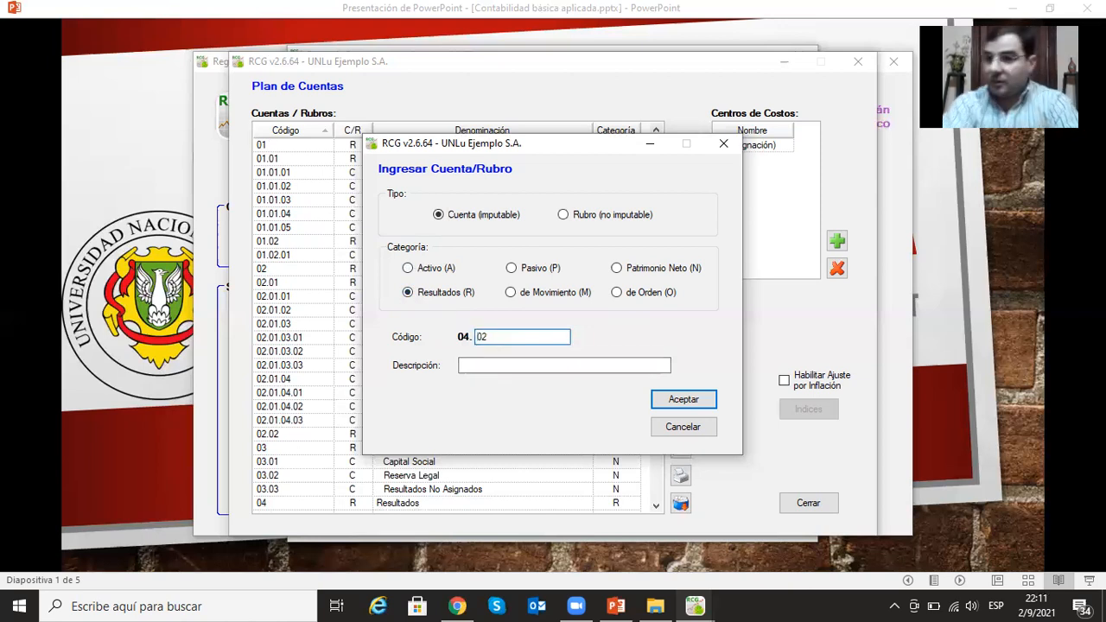
text(.02)
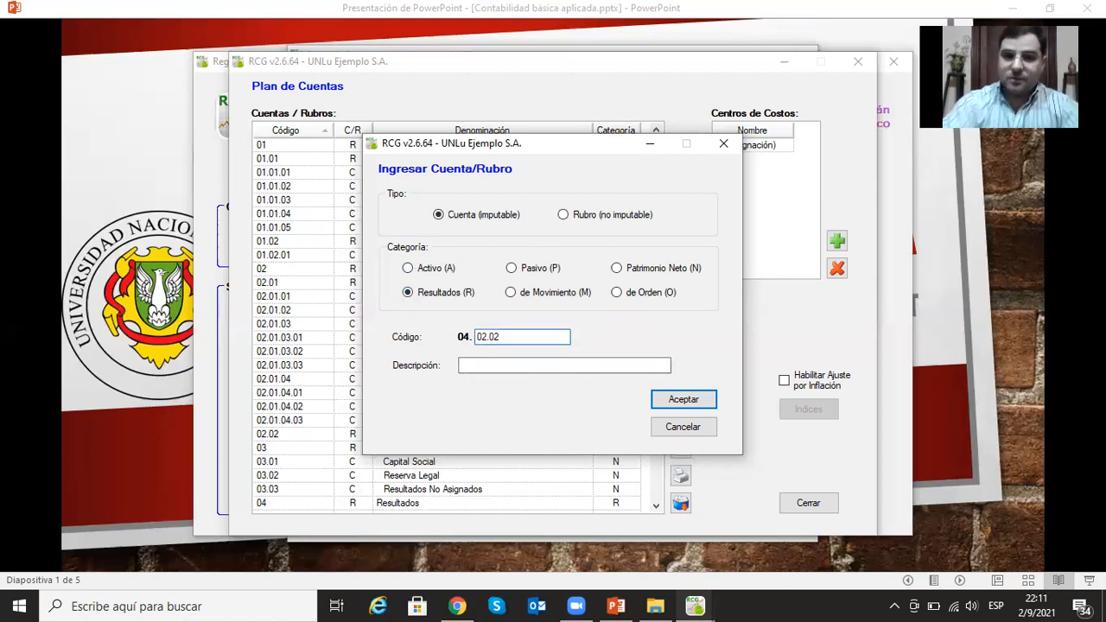
click(492, 367)
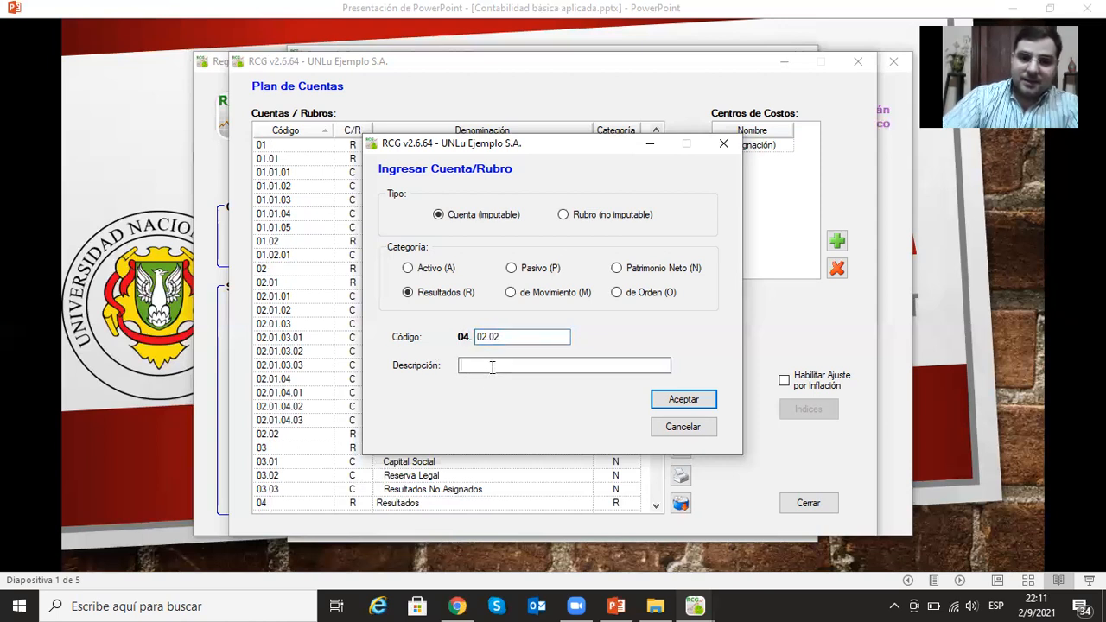
text(Gastos )
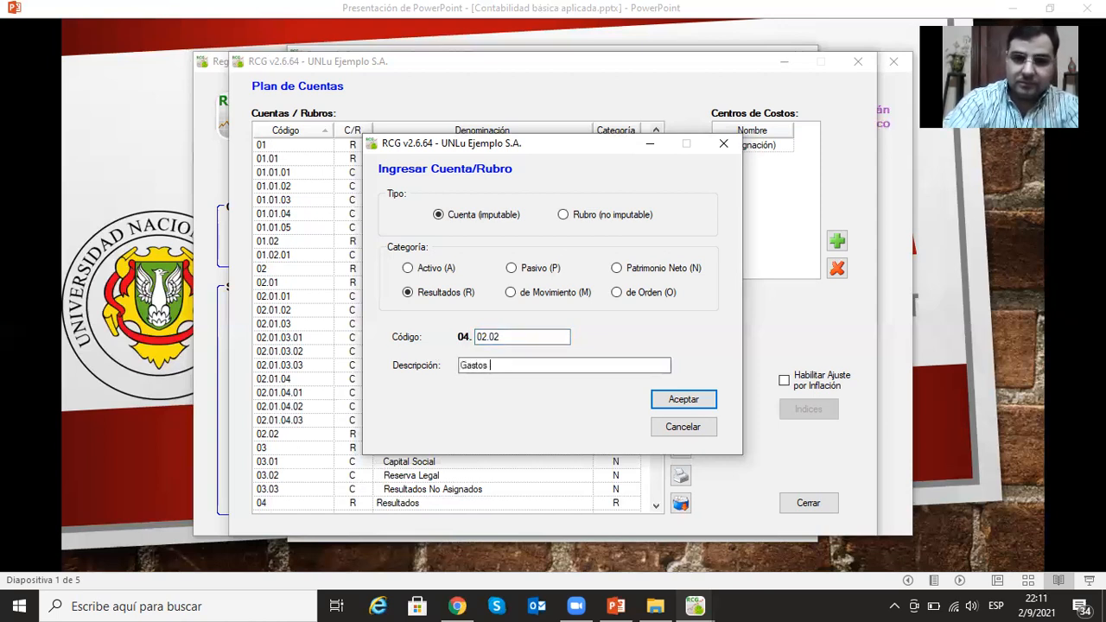
text(Comerciales)
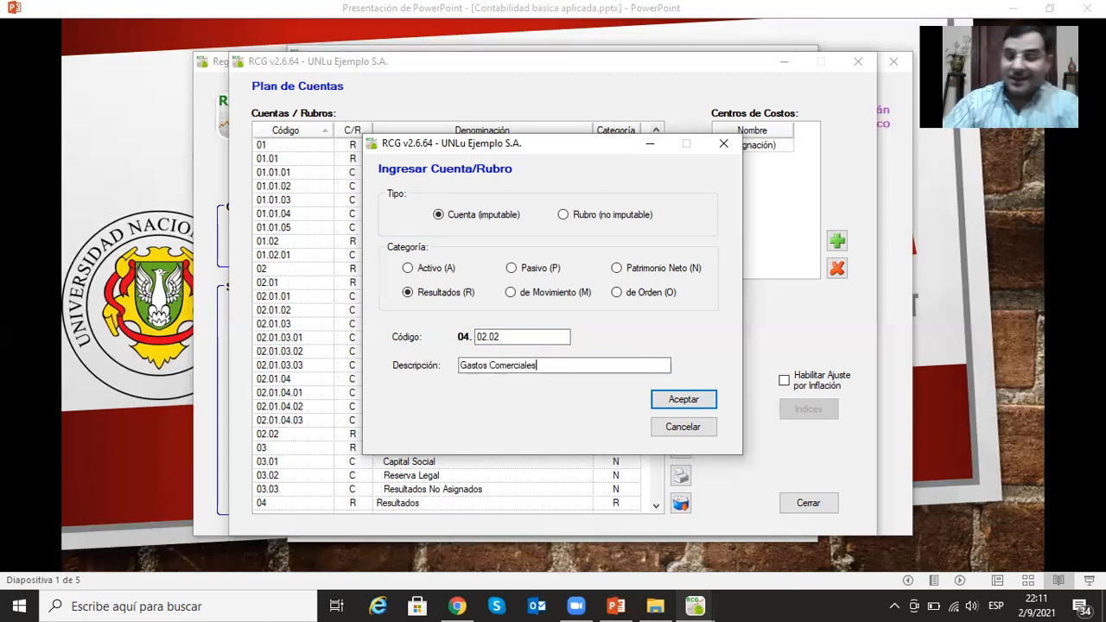
click(663, 402)
- Add the postable account (Cuenta imputable) Gastos Administrativos under Egresos with category Resultados and code 04.02.03
click(681, 370)
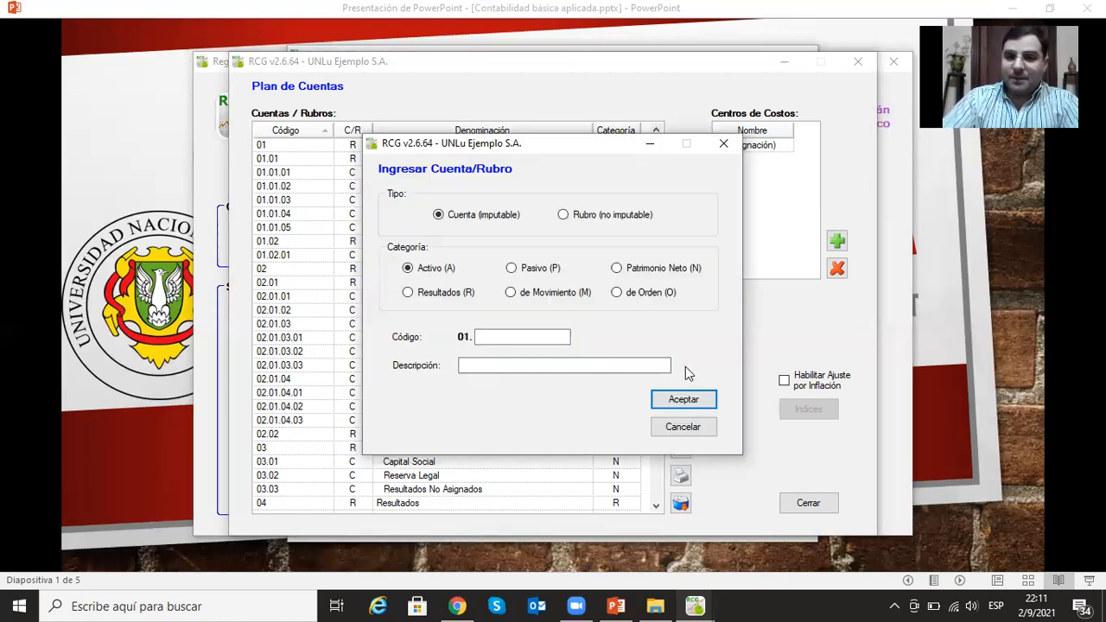
click(409, 294)
click(486, 336)
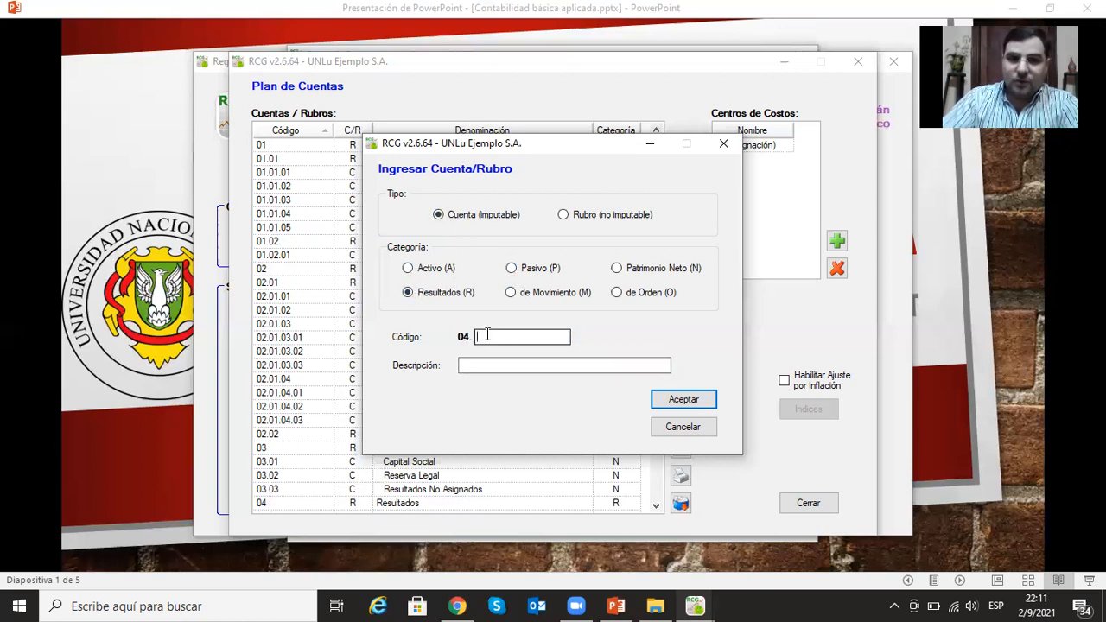
text(02)
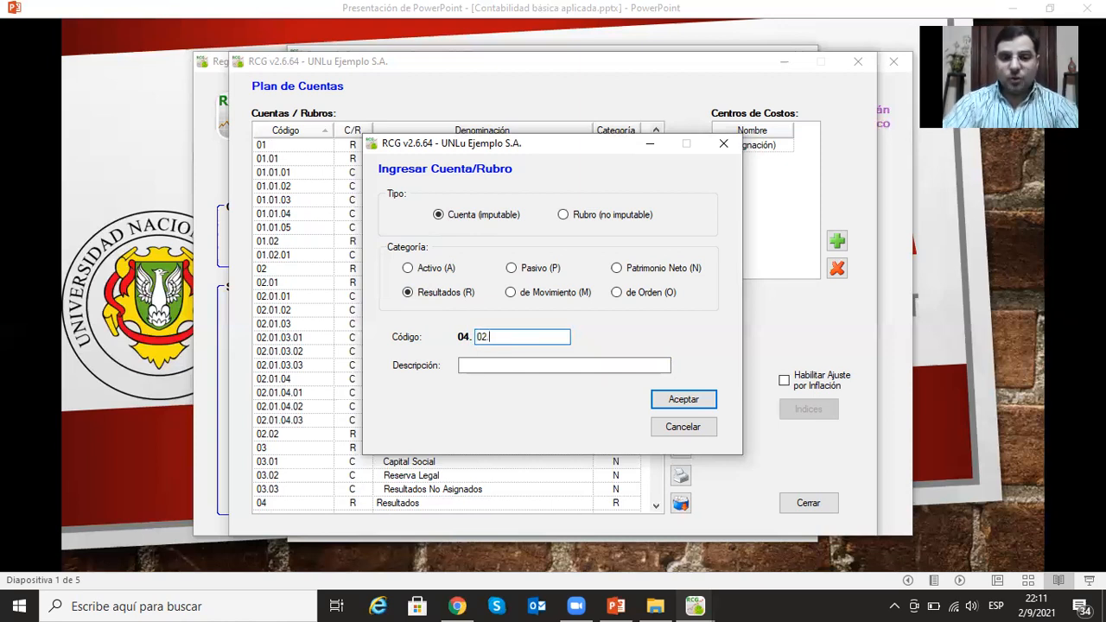
text(.03)
click(469, 365)
text(Gastos Administrativos)
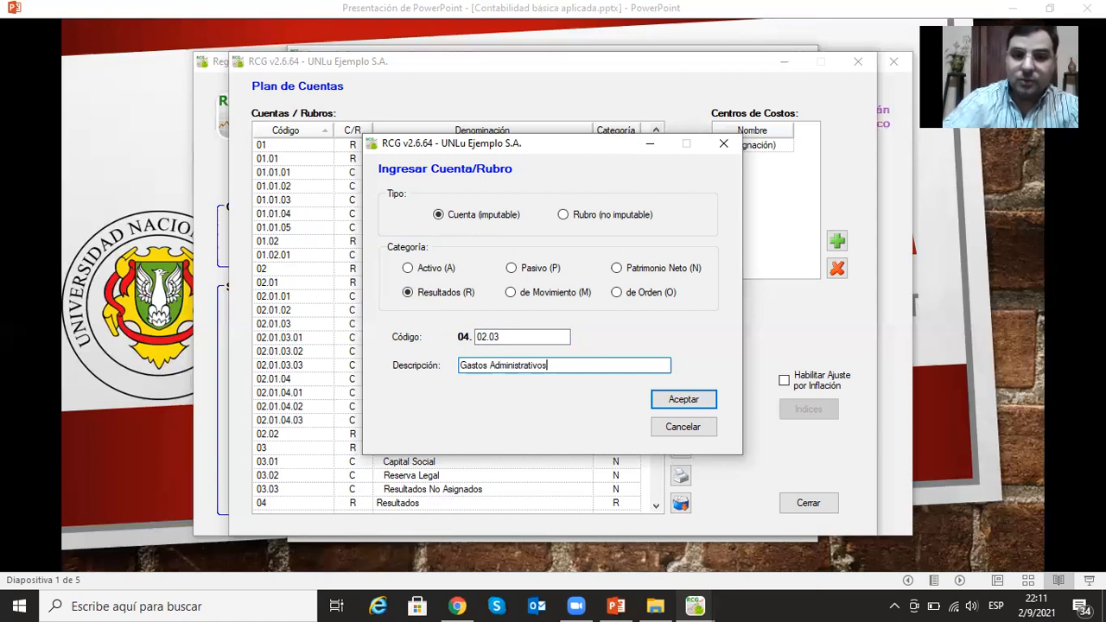
click(696, 401)
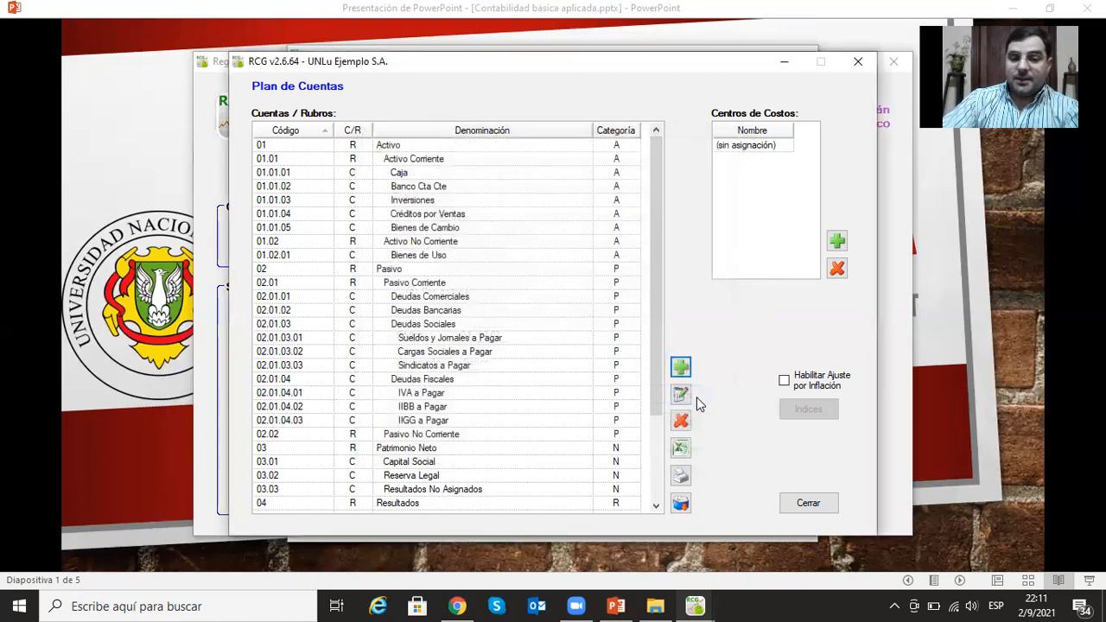
- Add the postable account (Cuenta imputable) Gastos Financieros under Egresos with category Resultados and code 04.02.04
click(683, 370)
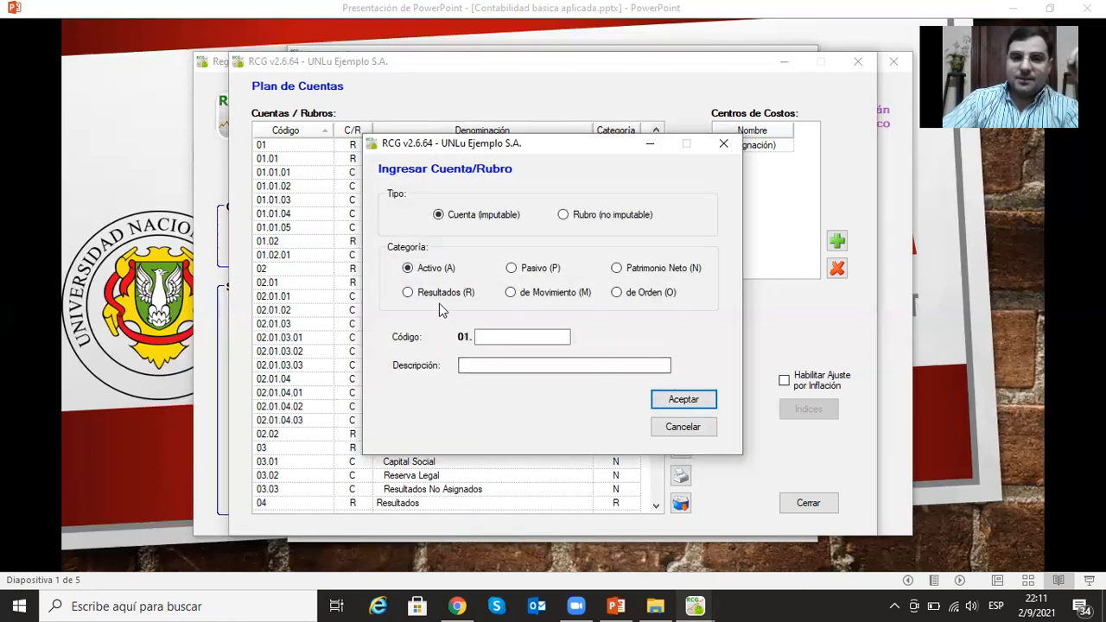
click(416, 294)
click(519, 337)
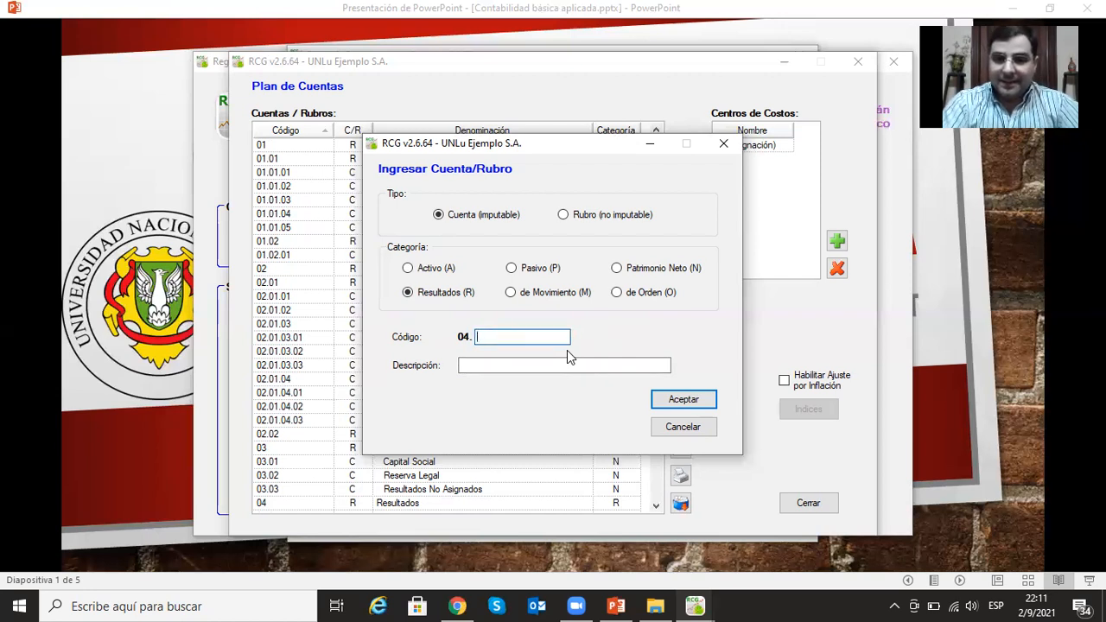
text(02)
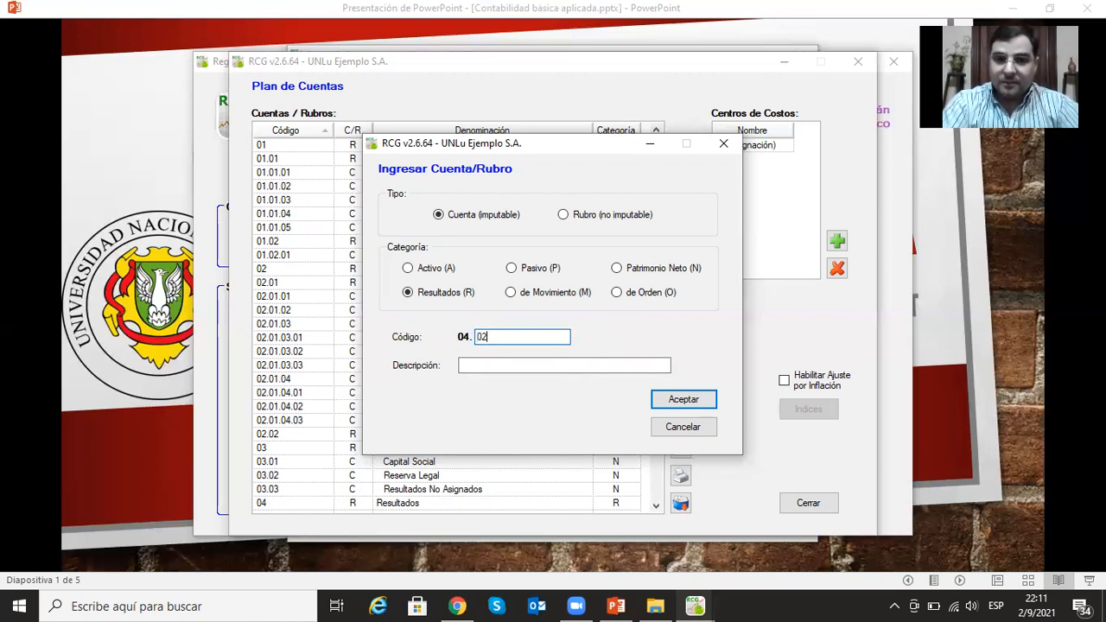
text(.)
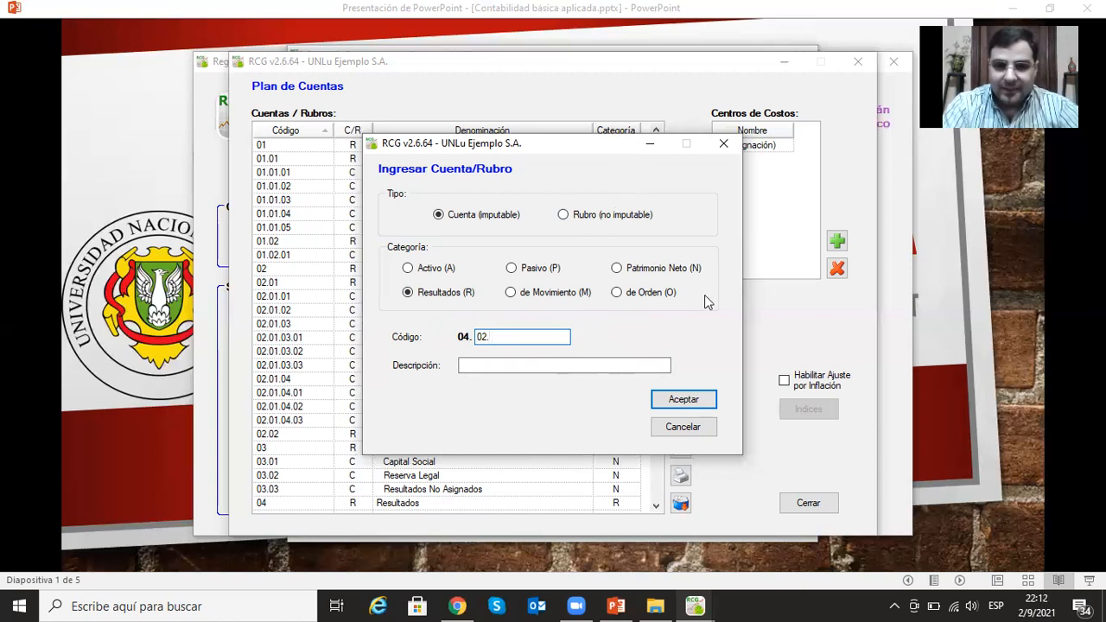
text(04)
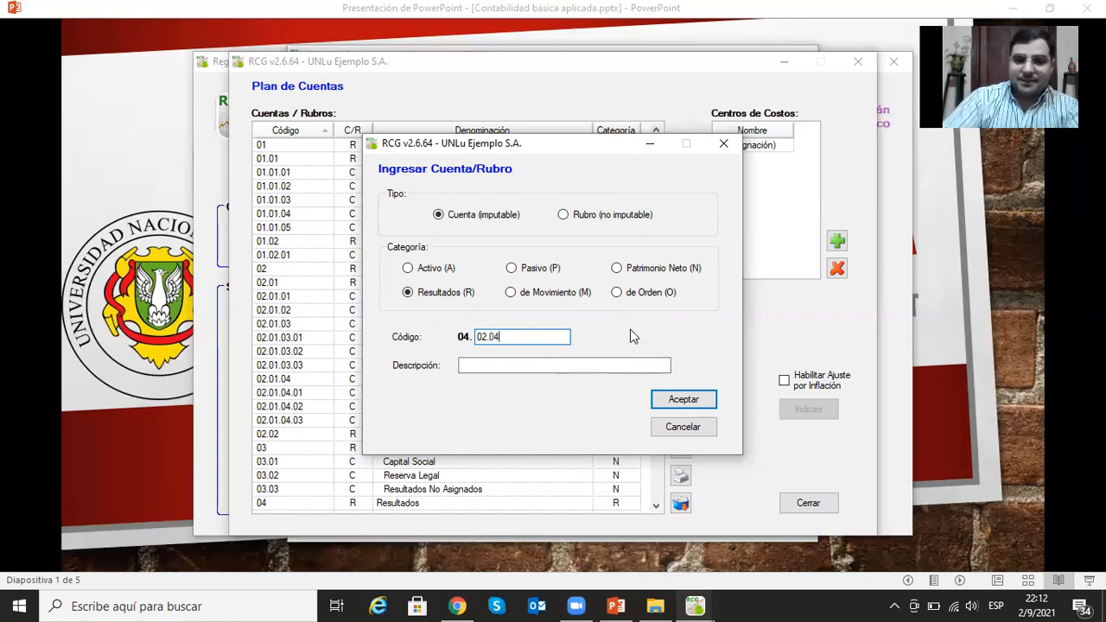
click(637, 365)
text(Gastos Financieros)
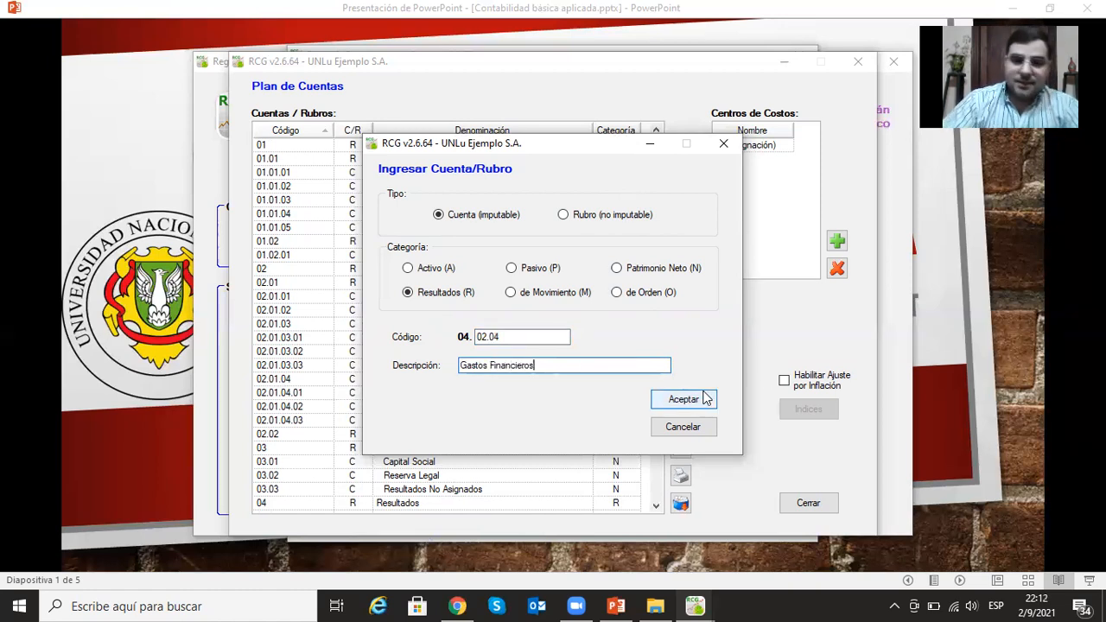
click(702, 398)
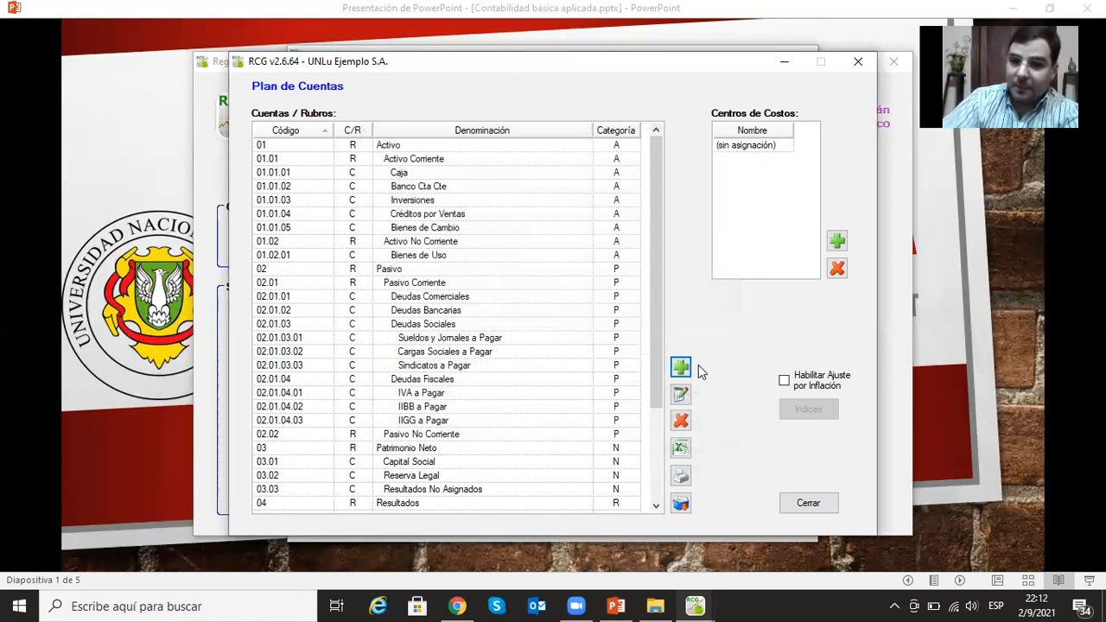
- Add the non-postable heading (Rubro no imputable) Otros Ingresos o Egresos under Resultados with code 04.03
click(681, 368)
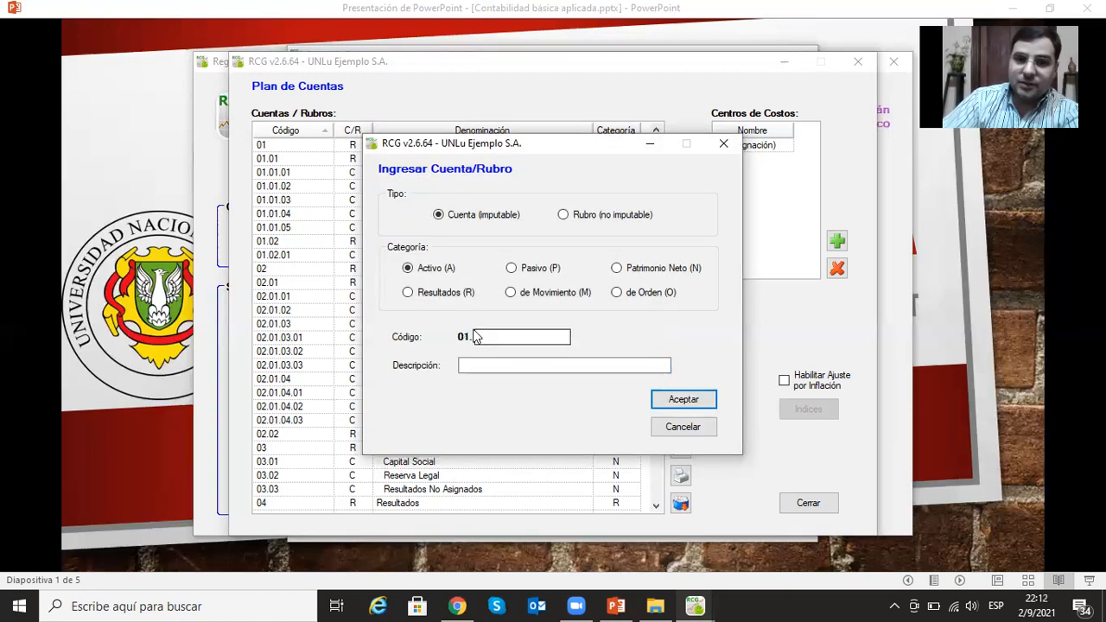
click(563, 215)
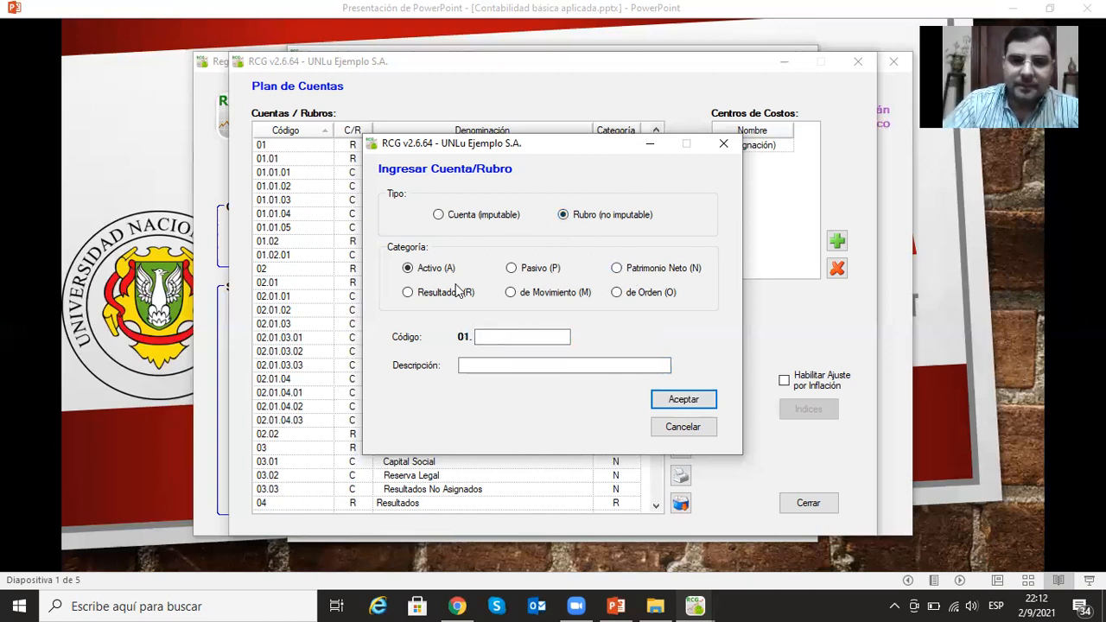
click(408, 292)
click(498, 336)
text(03)
click(544, 366)
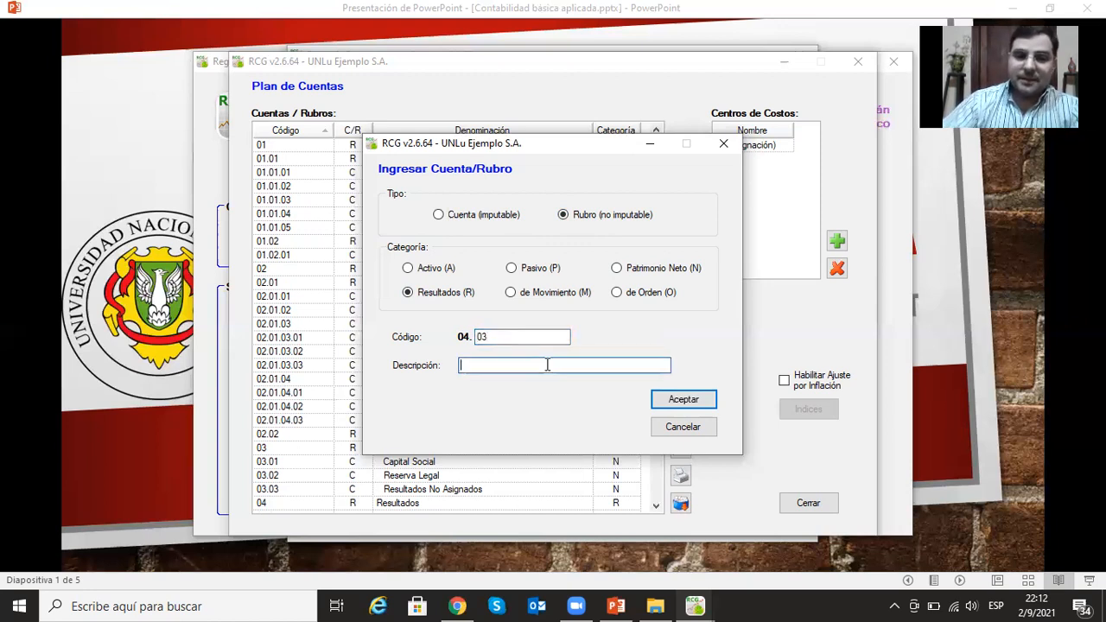
text(O)
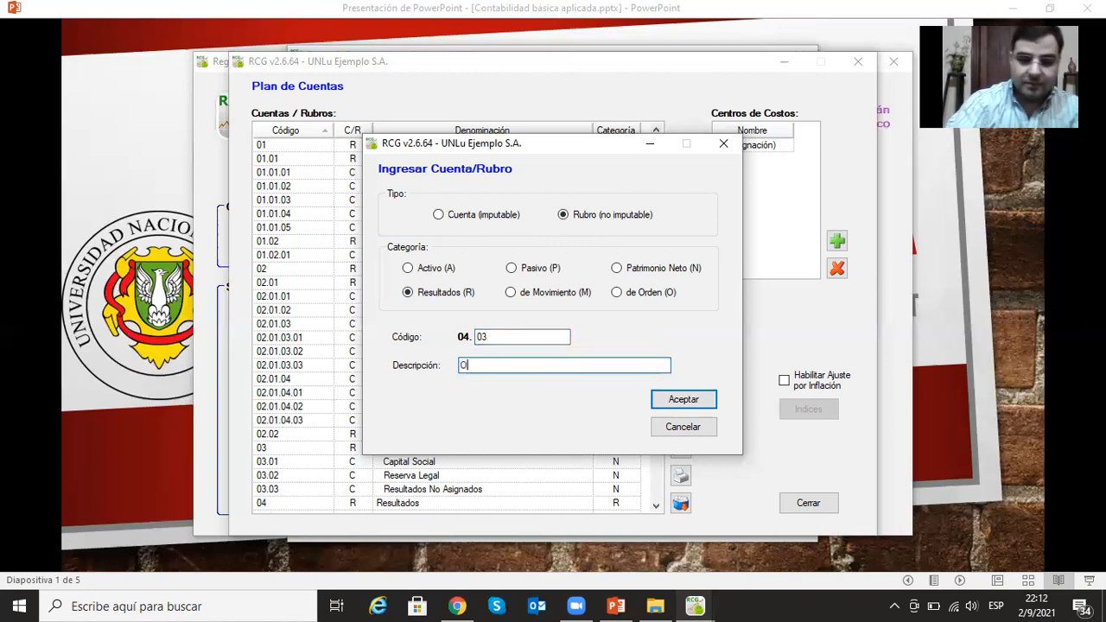
text(tros Ingre)
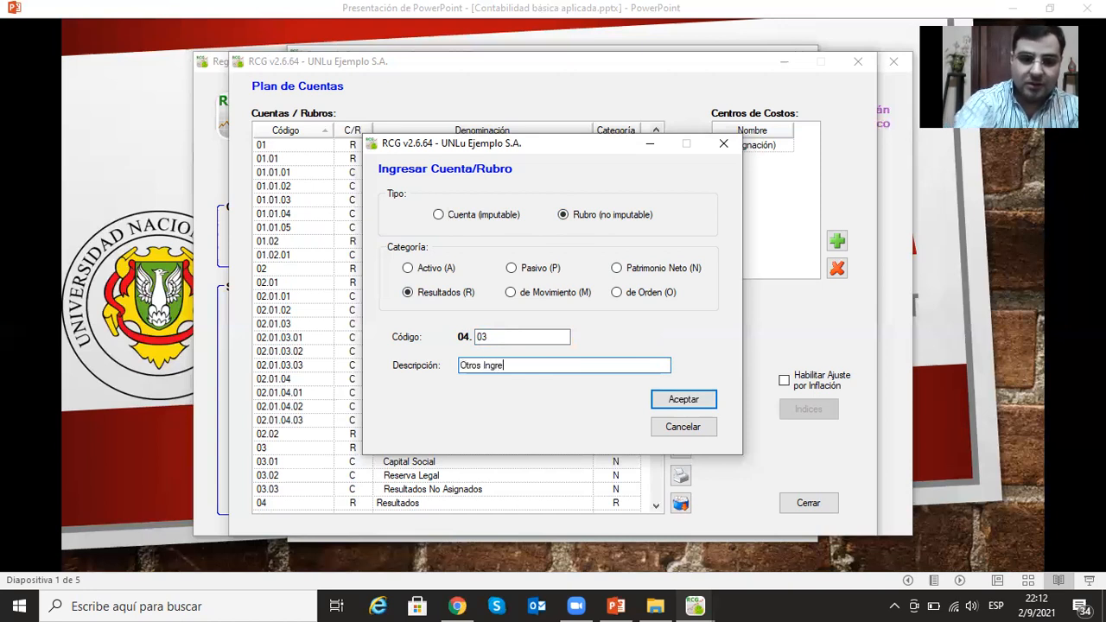
text(sos o)
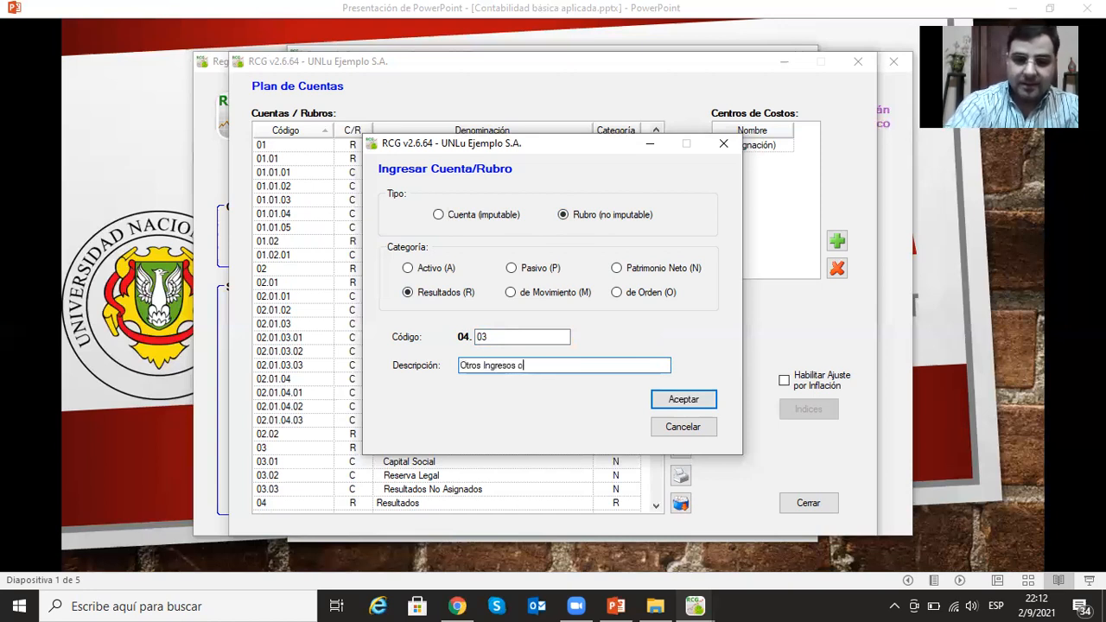
text( Egresos)
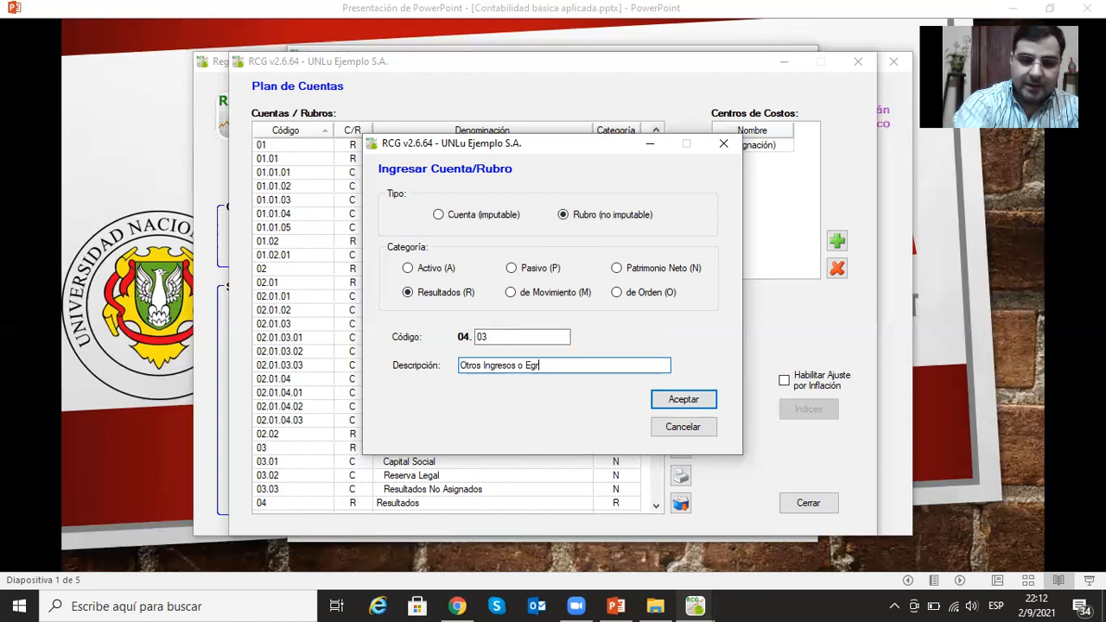
click(682, 399)
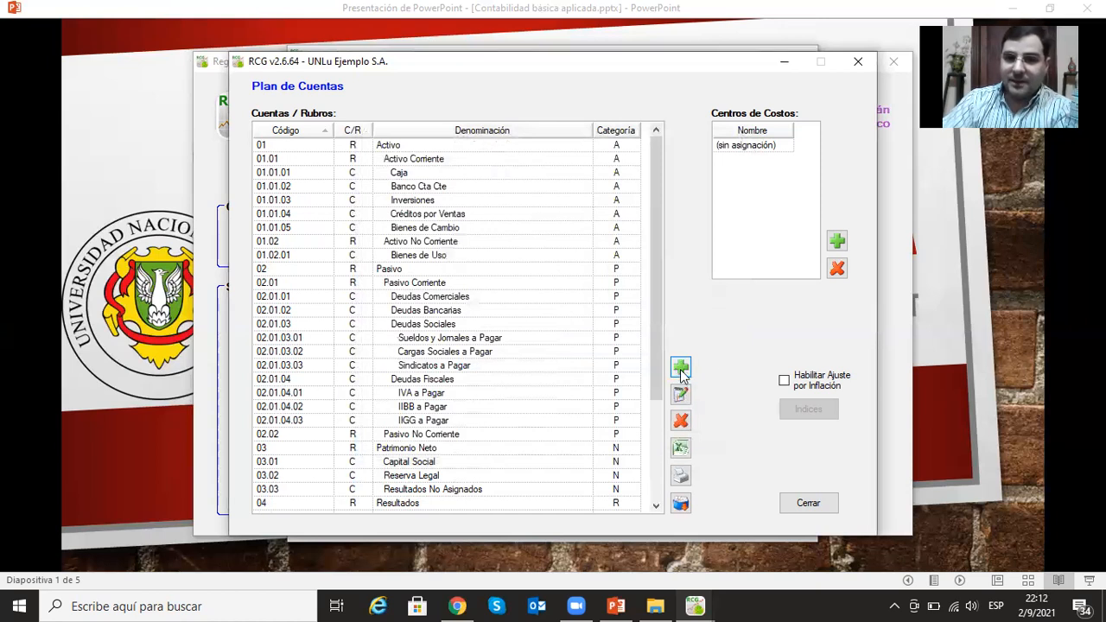
- Add the postable account (Cuenta imputable) Otros Ingresos under Otros Ingresos o Egresos with category Resultados and code 04.03.01
click(681, 368)
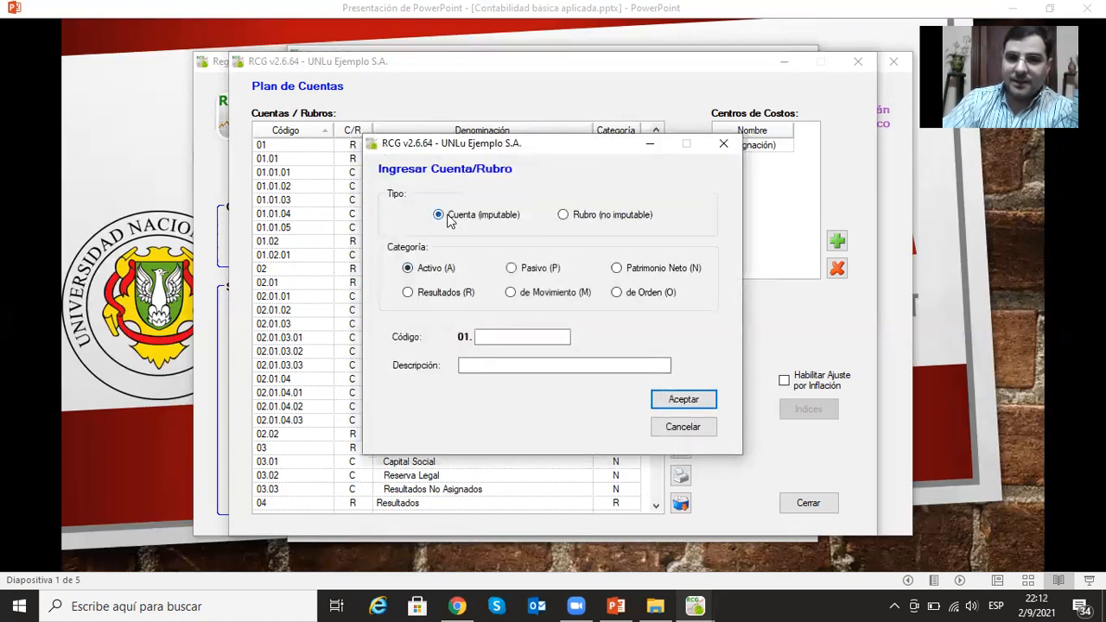
click(409, 293)
click(520, 335)
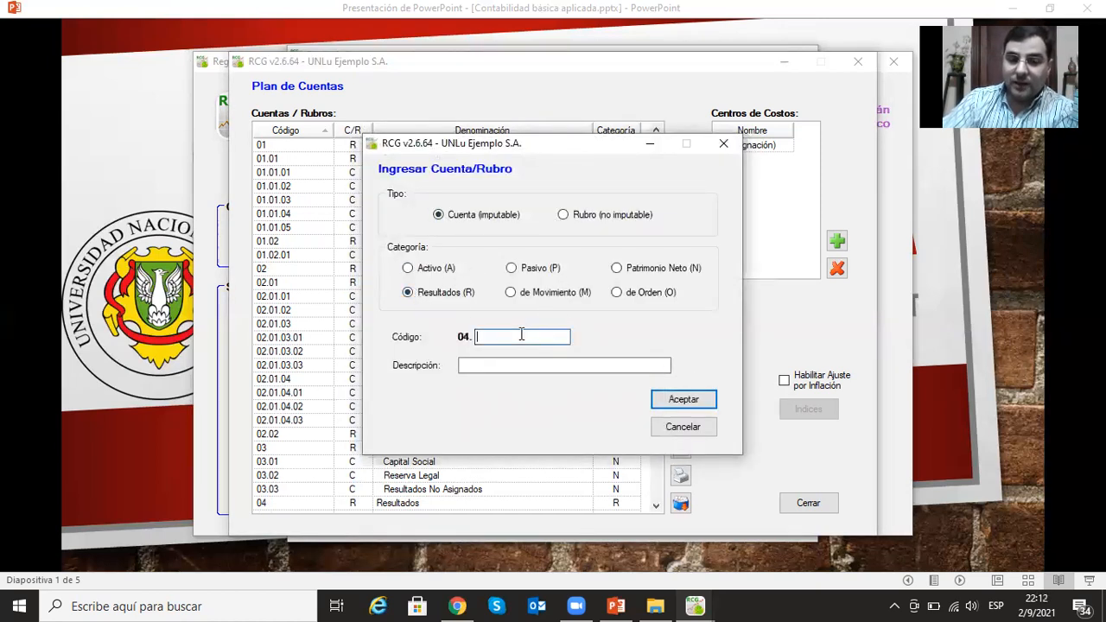
text(03)
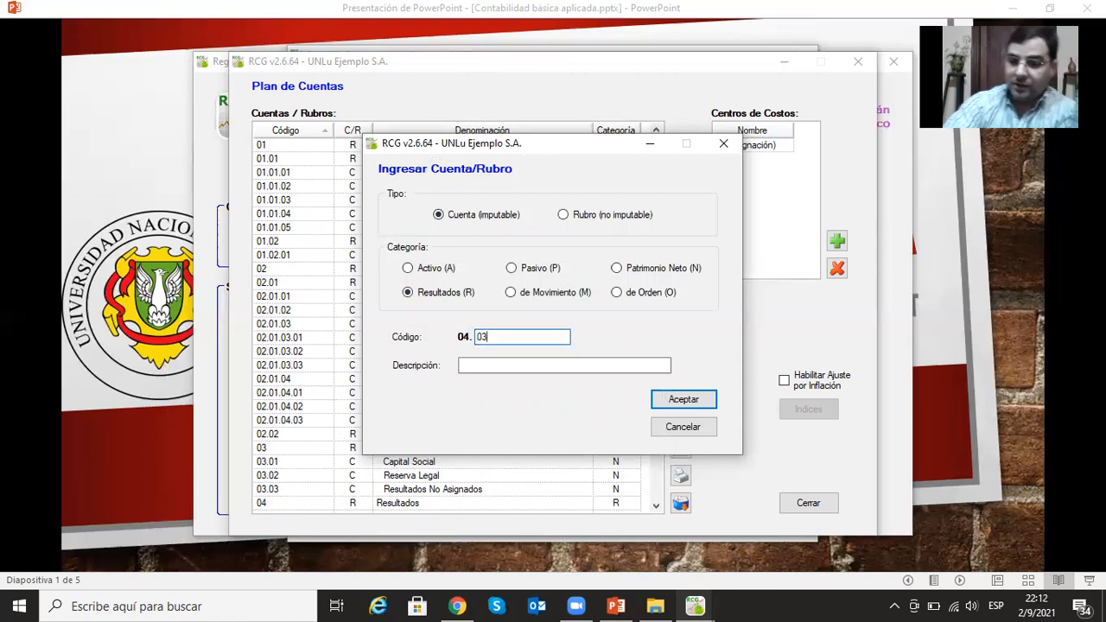
text( 01)
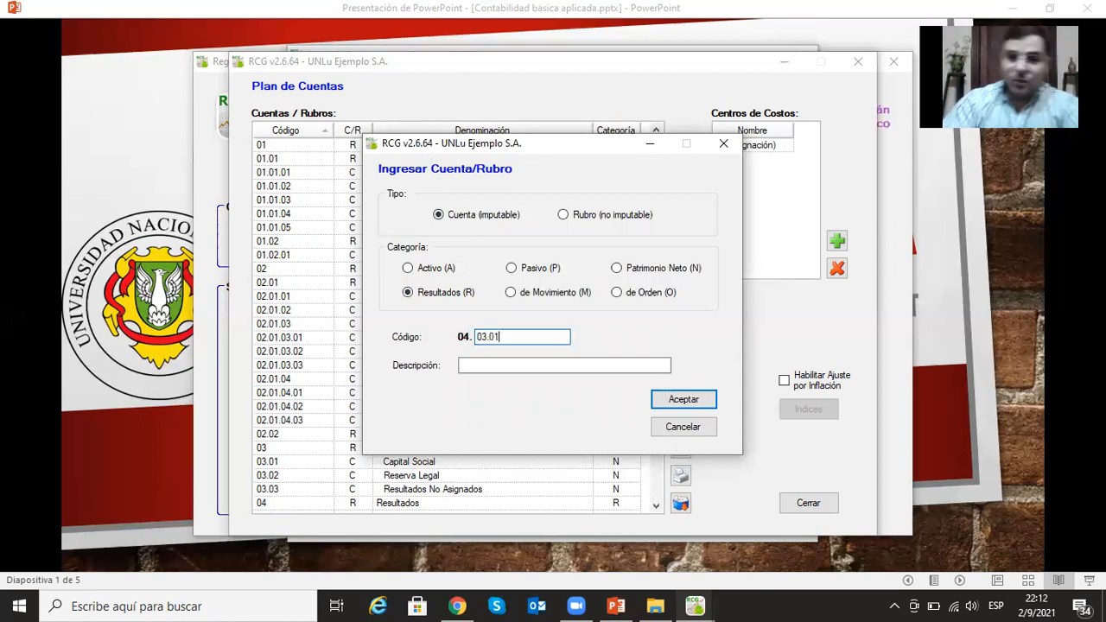
click(506, 364)
text(Ot)
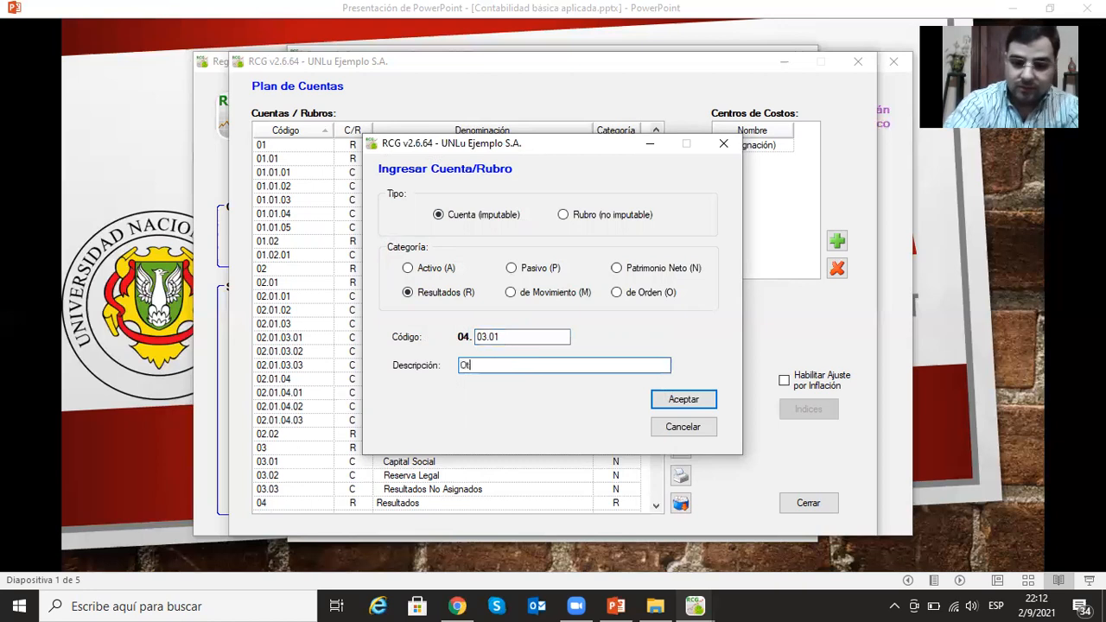
text(ros Ingresos)
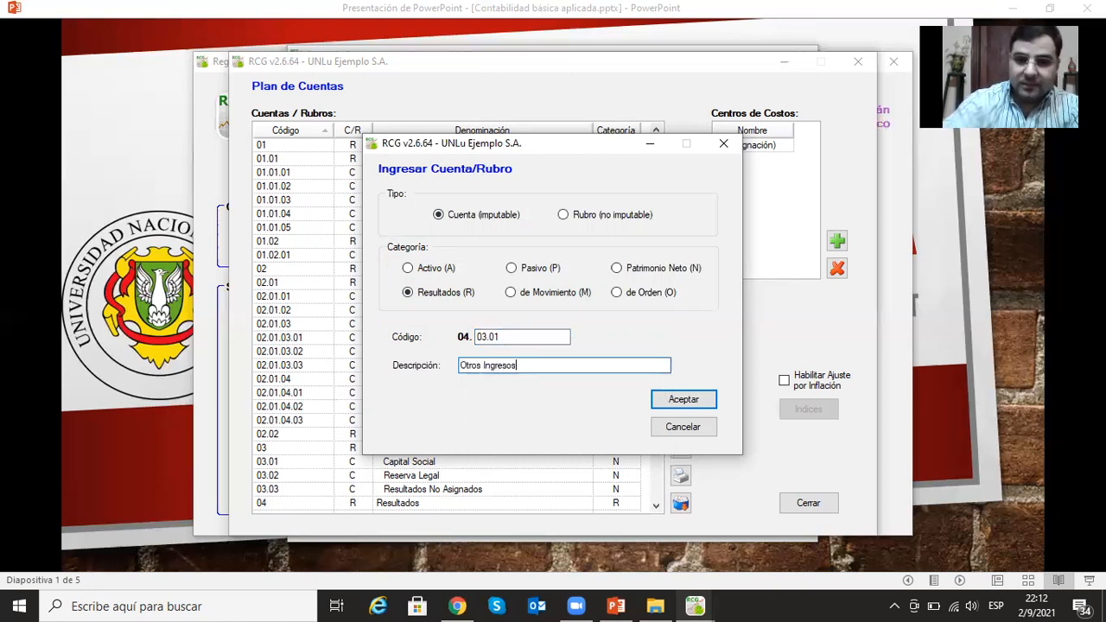
click(682, 400)
- Add the postable account (Cuenta imputable) Otros Egresos under Otros Ingresos o Egresos with category Resultados and code 04.03.02
click(680, 367)
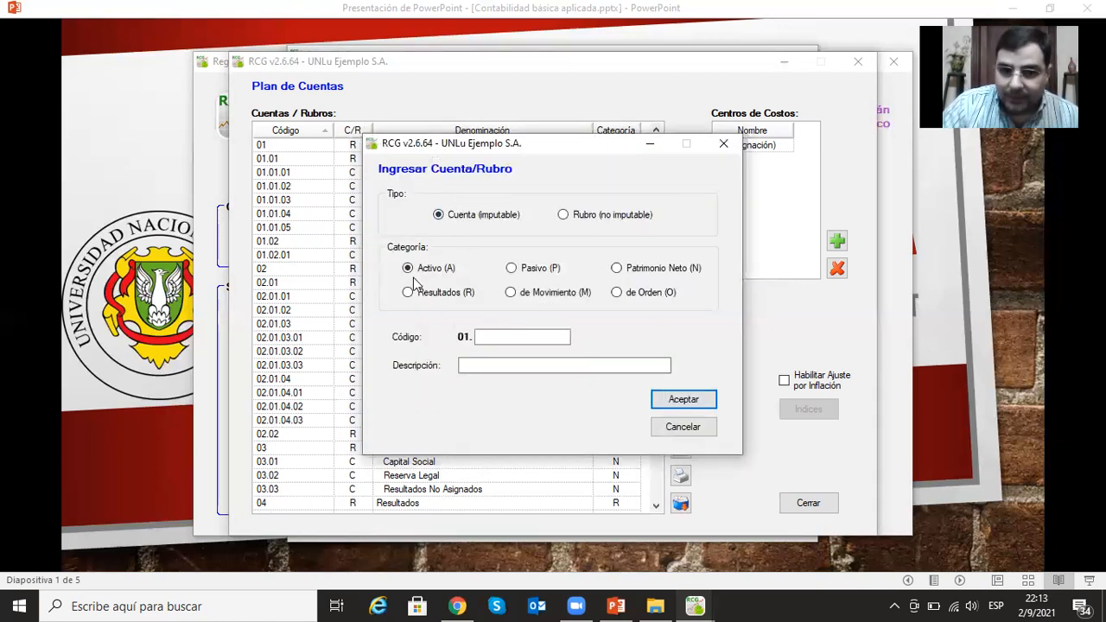
click(409, 293)
click(536, 336)
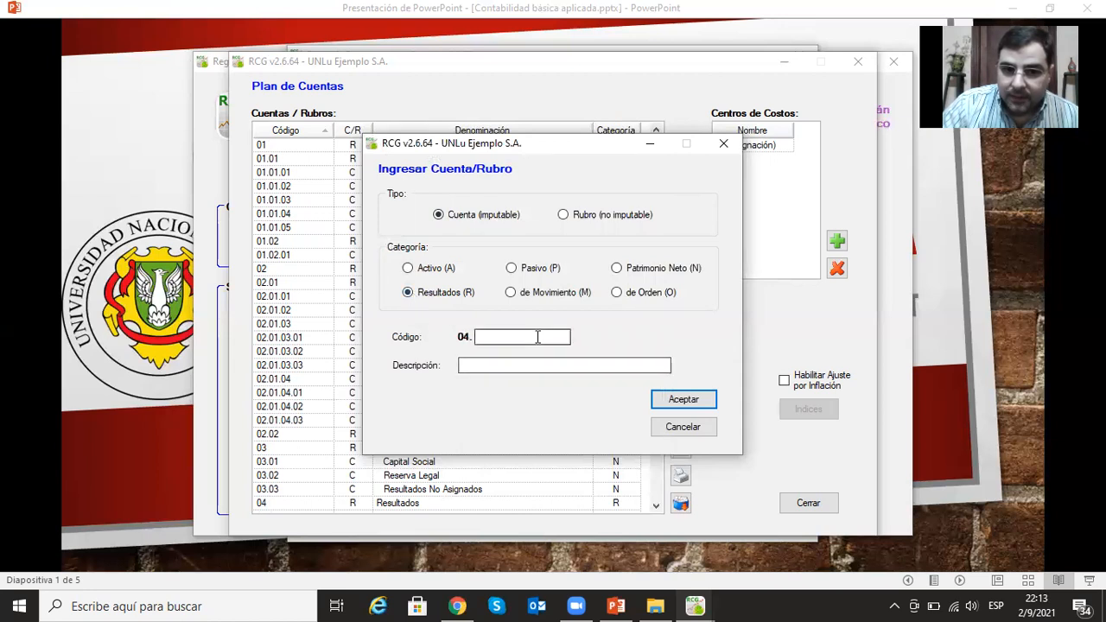
text(03)
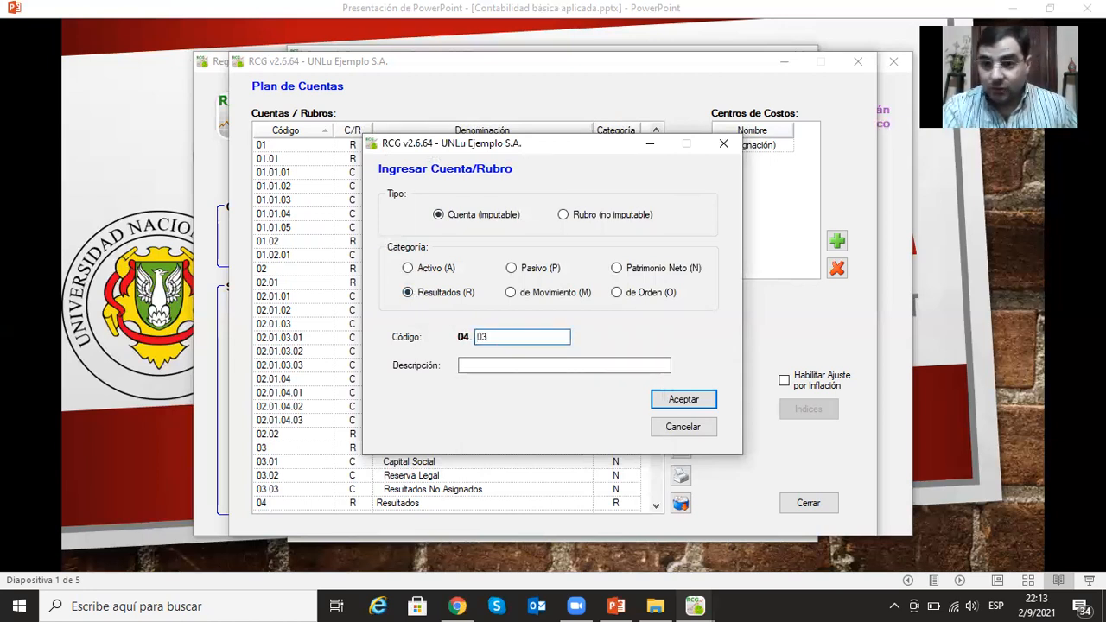
text(.02)
click(498, 365)
text(Otros Egresos)
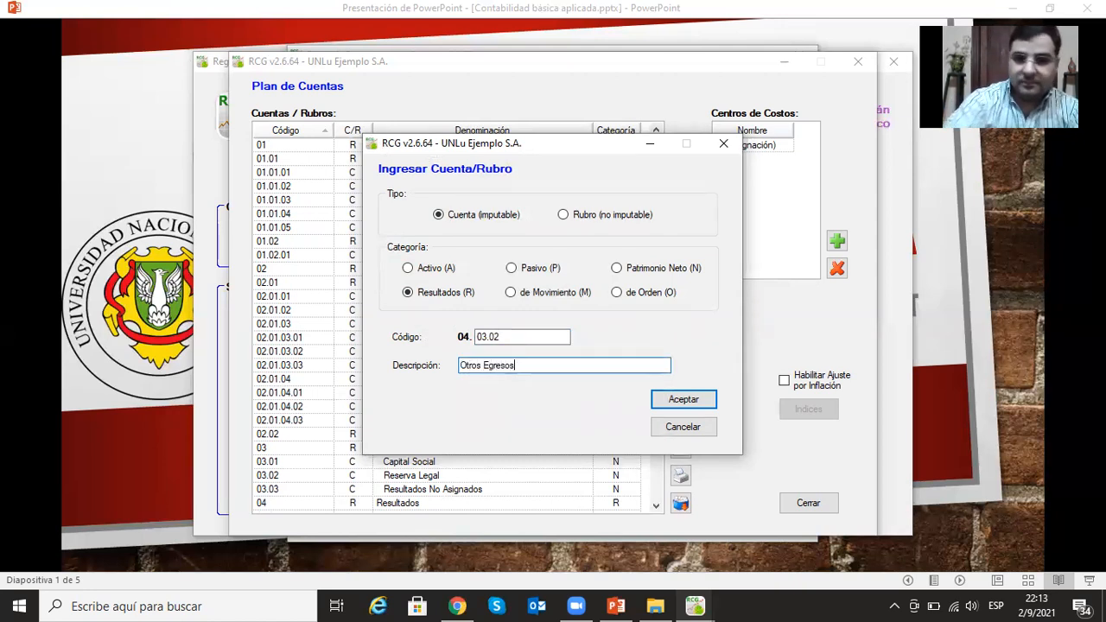
click(681, 400)
- Open the Deudas Sociales account under Pasivo Corriente for modification to check whether its type is editable, and close it without changes
scroll(595, 350, down, 4)
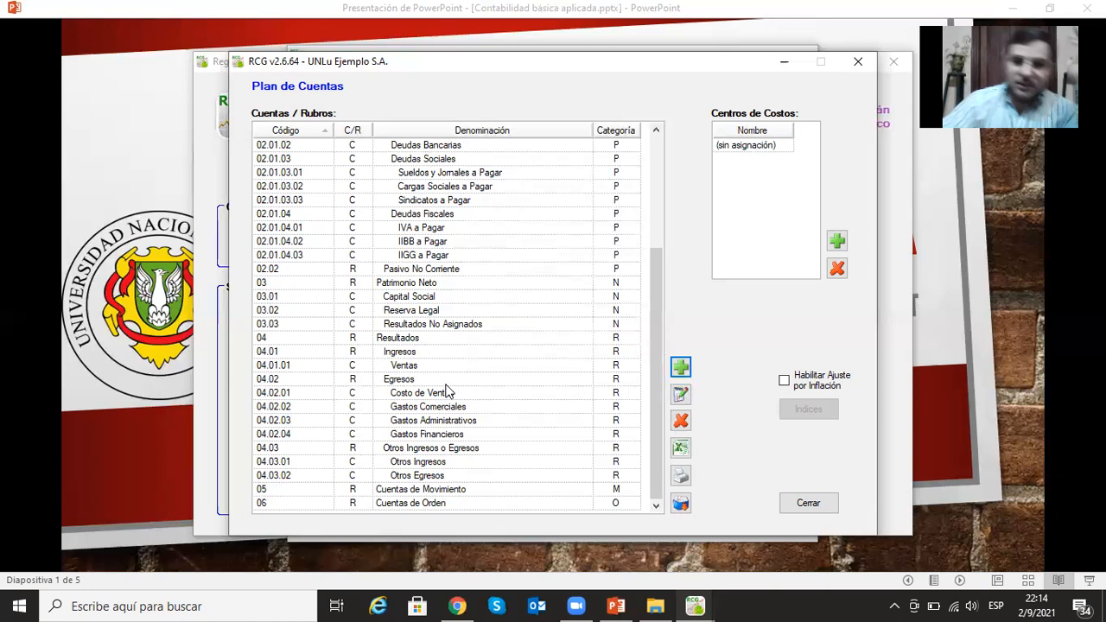
click(430, 432)
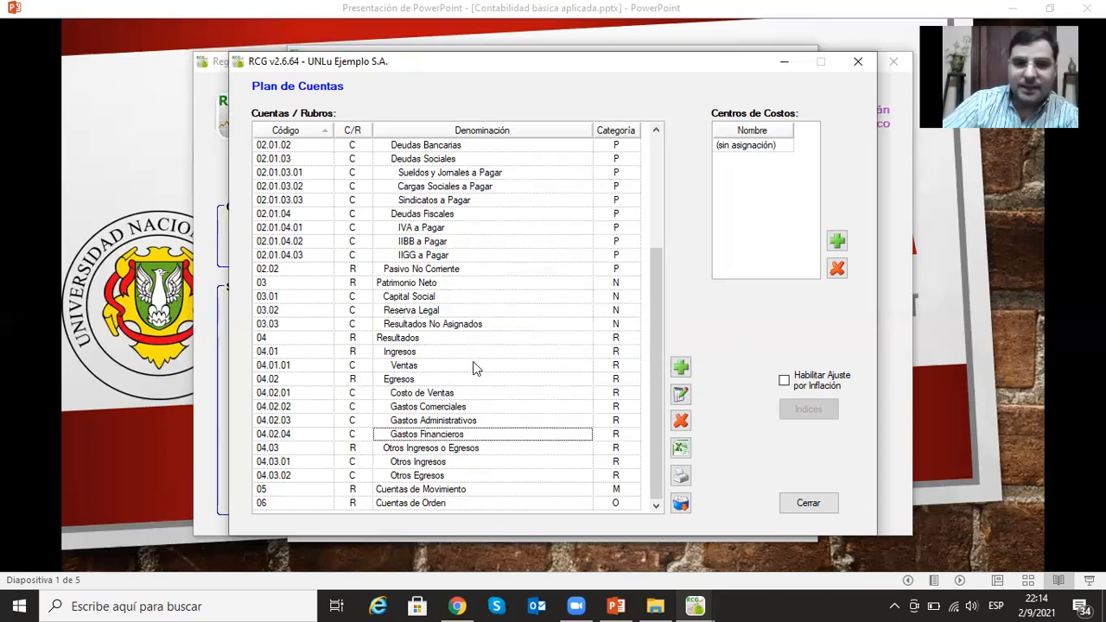
scroll(474, 369, up, 1)
scroll(474, 365, up, 1)
click(441, 242)
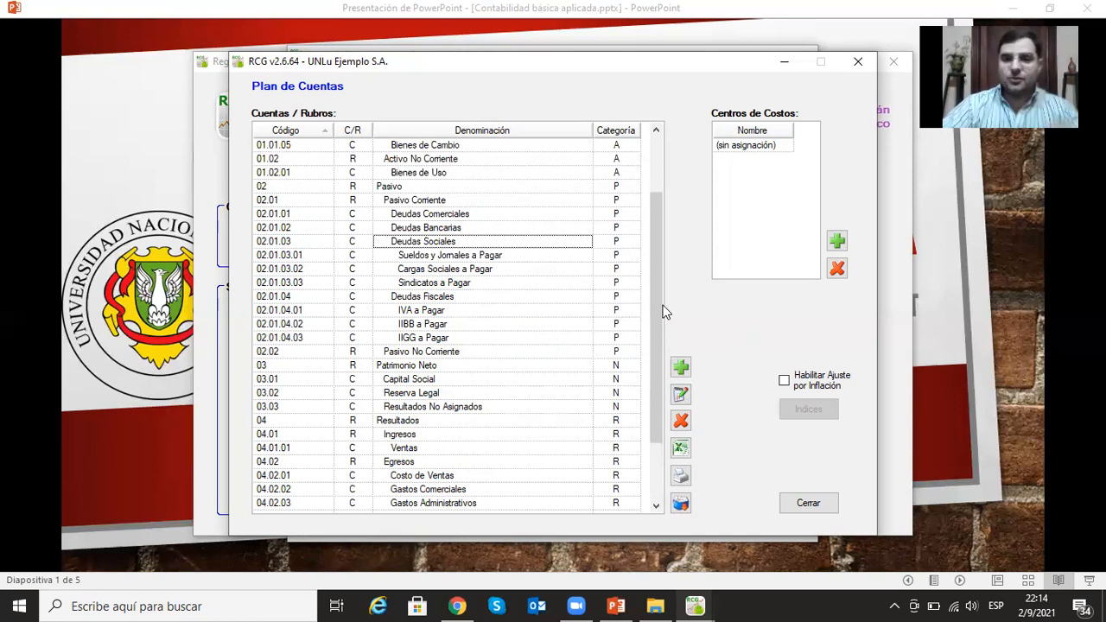
click(682, 395)
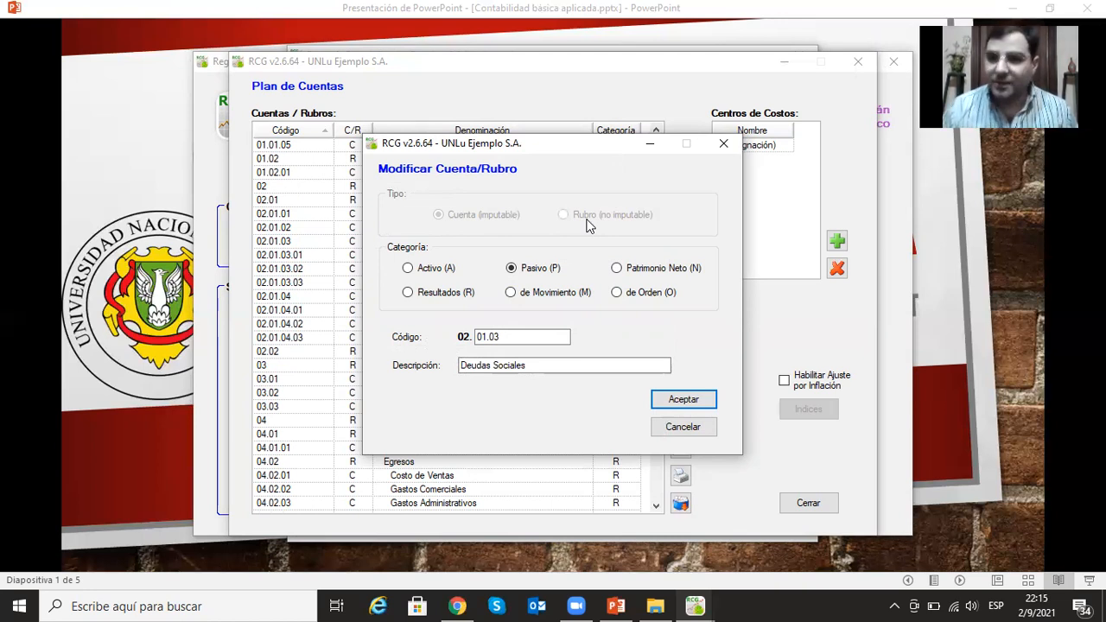
click(703, 399)
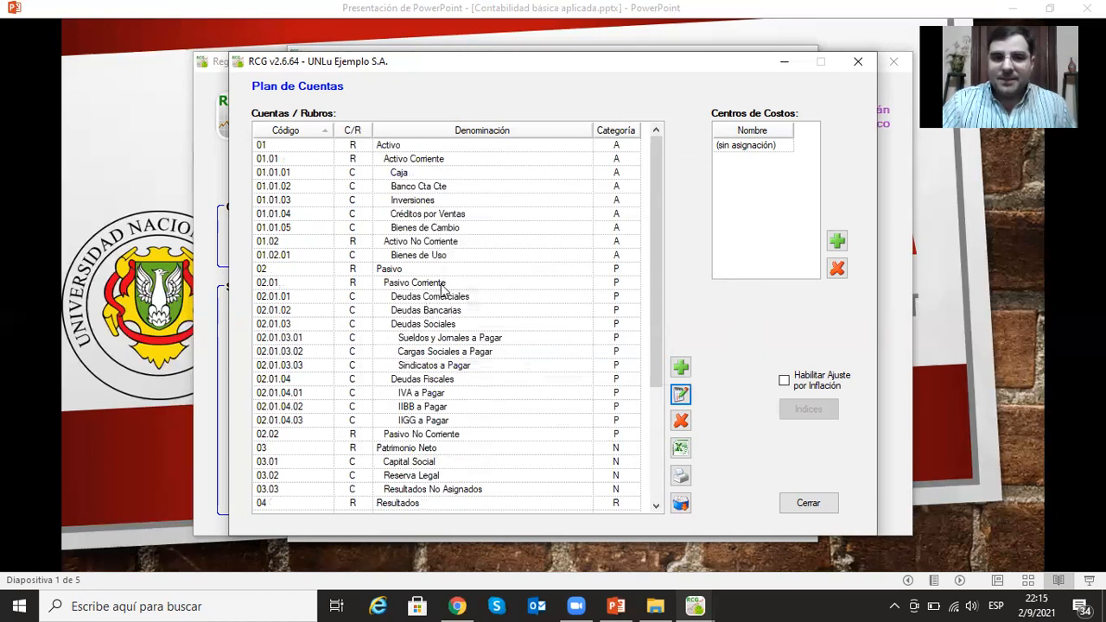
- Delete the postable account Deudas Sociales (02.01.03) from Pasivo Corriente
click(440, 326)
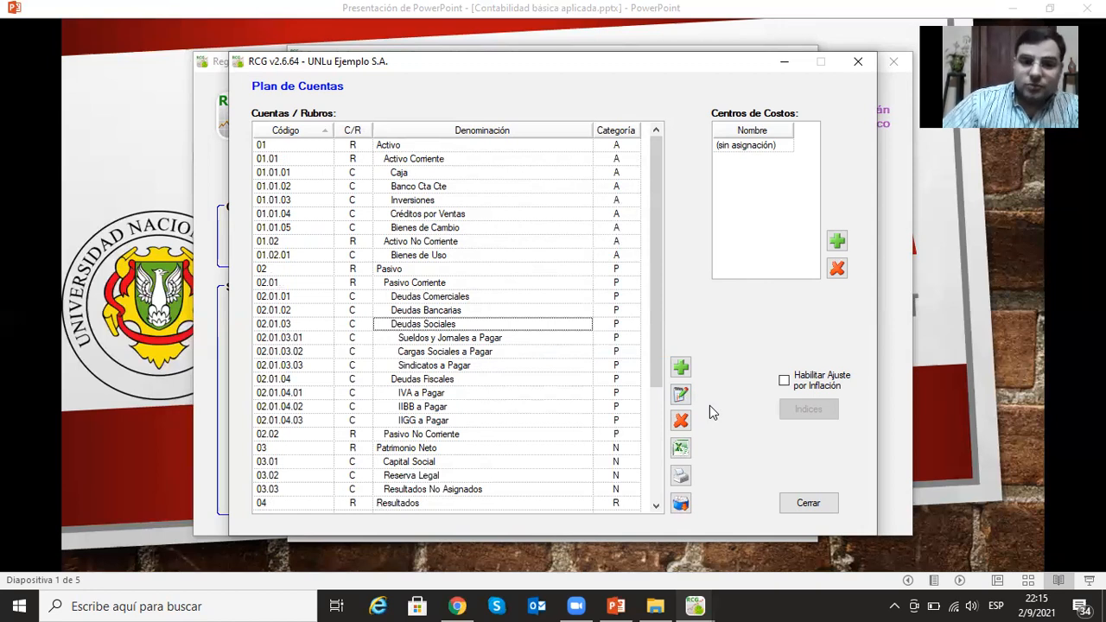
click(680, 421)
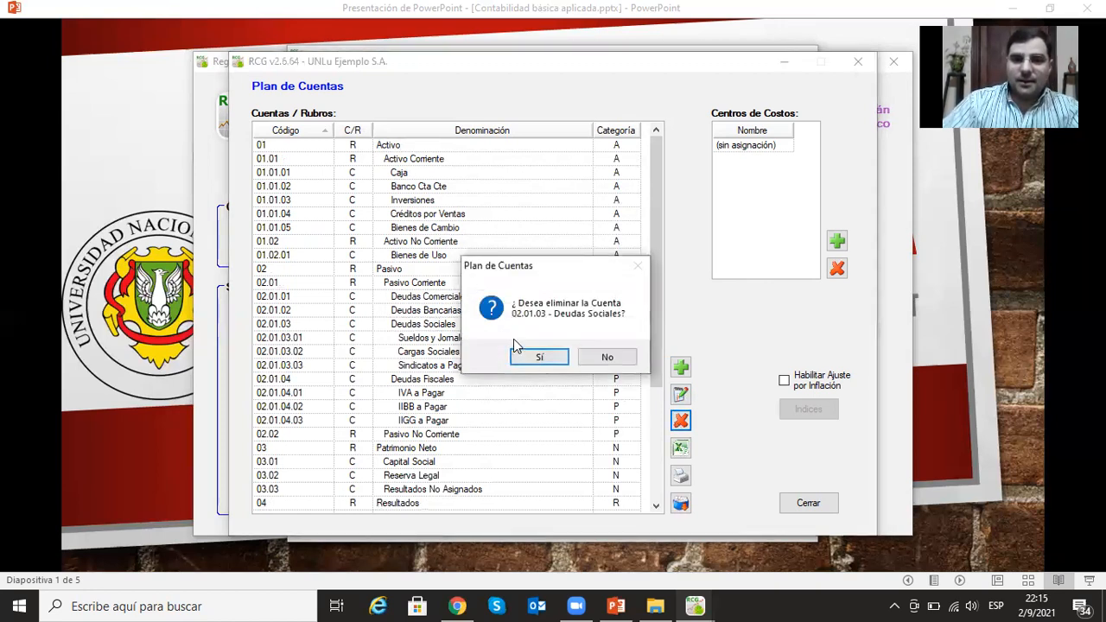
click(554, 355)
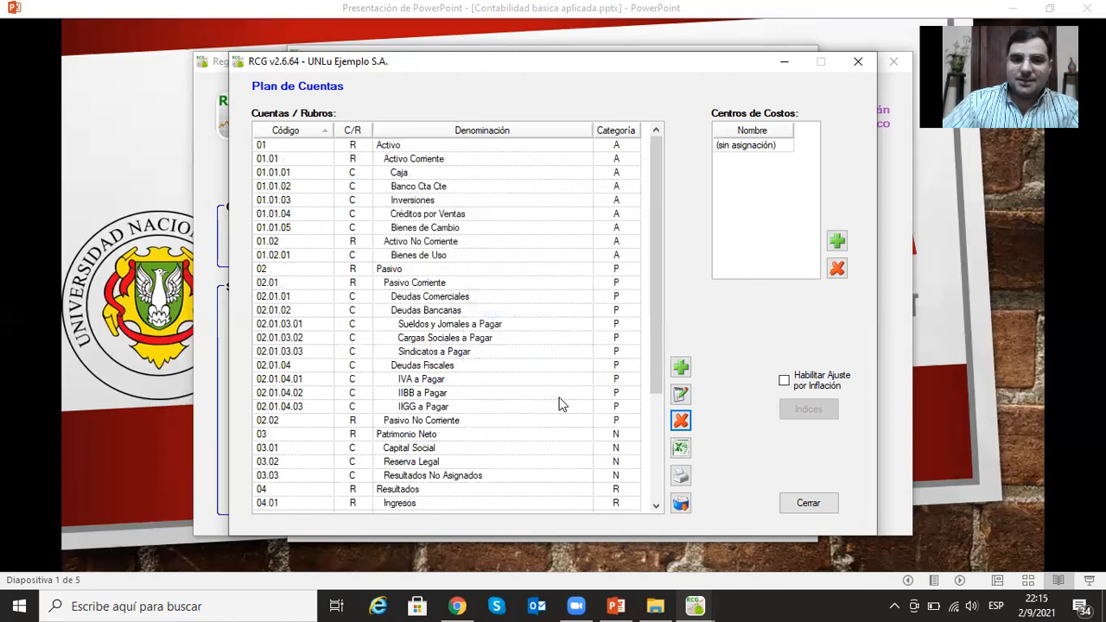
- Add the non-postable heading (Rubro no imputable) Deudas Sociales under Pasivo Corriente with category Pasivo and code 02.01.03
click(680, 367)
click(524, 336)
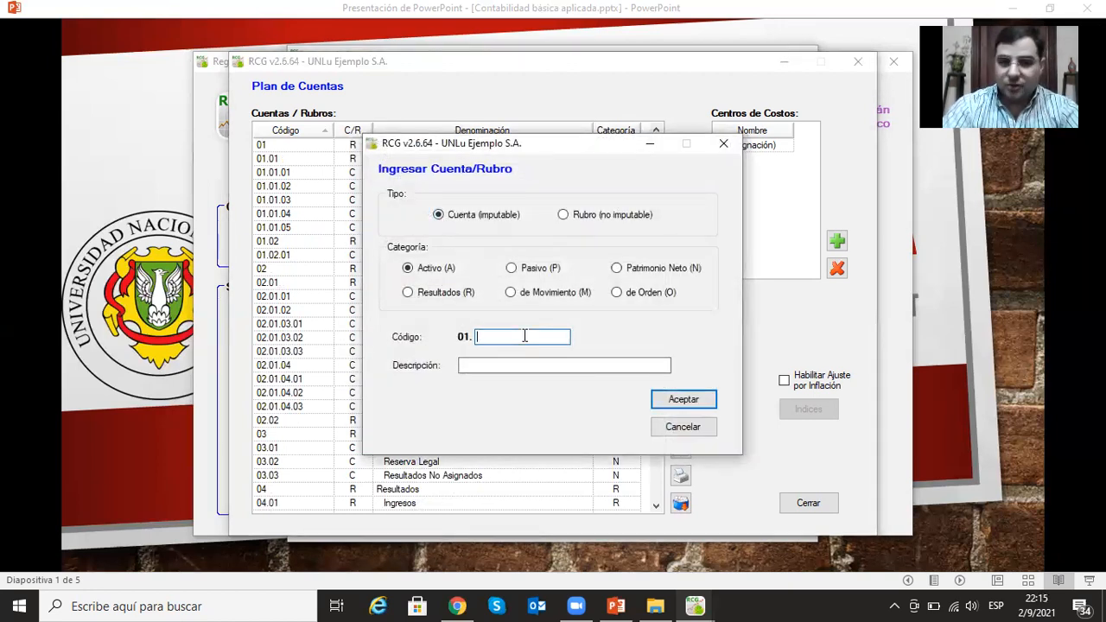
click(510, 267)
click(523, 338)
text(01.03)
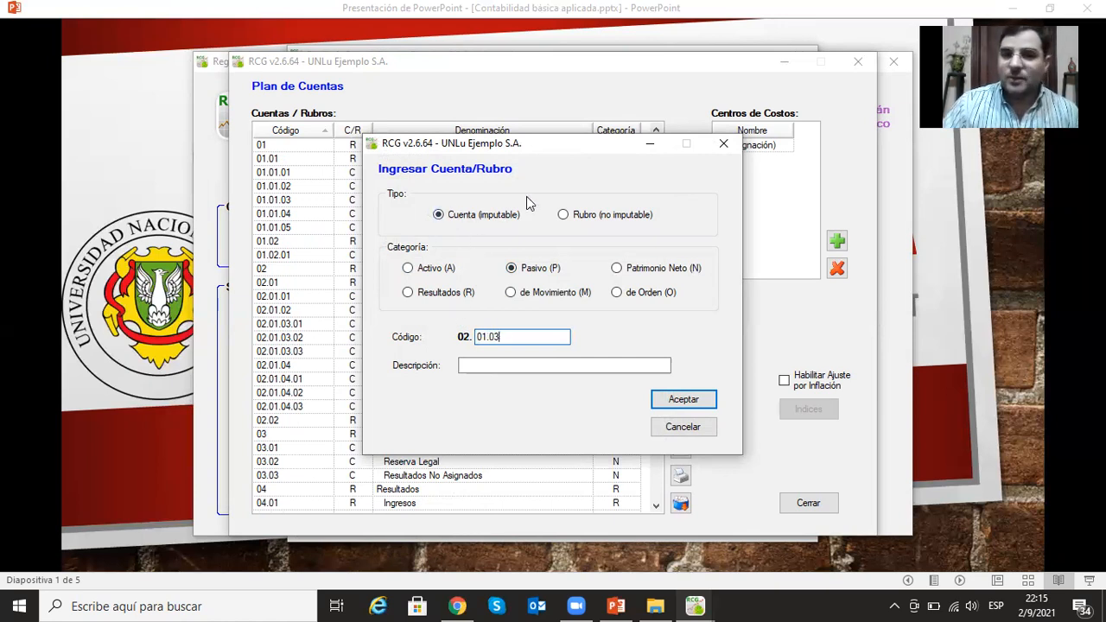
click(563, 215)
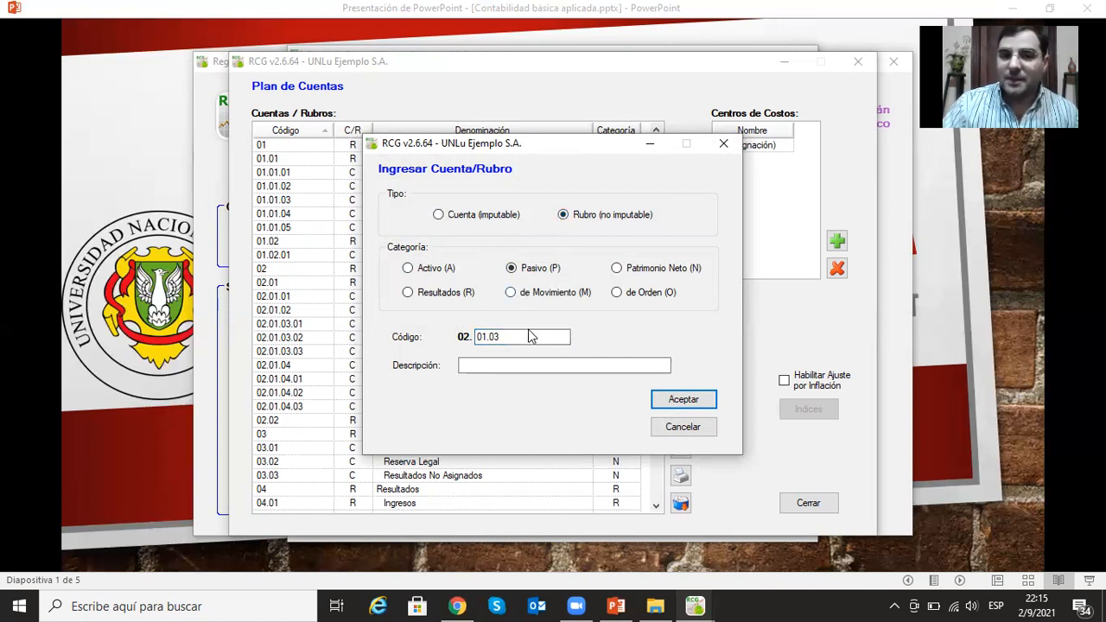
click(535, 366)
text(D)
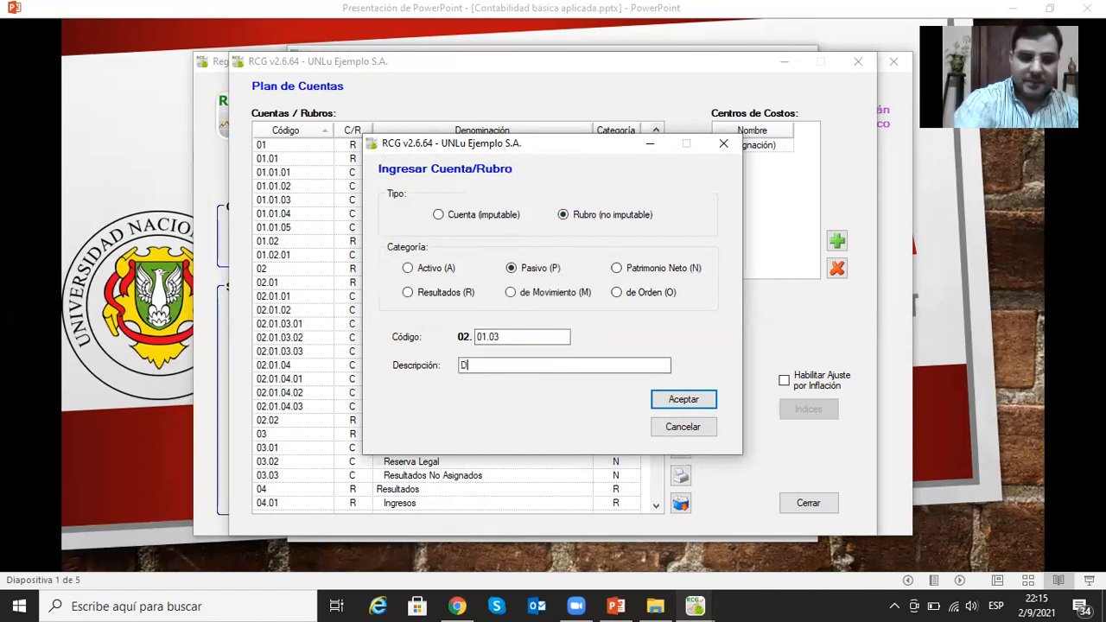
text(eudas Soc)
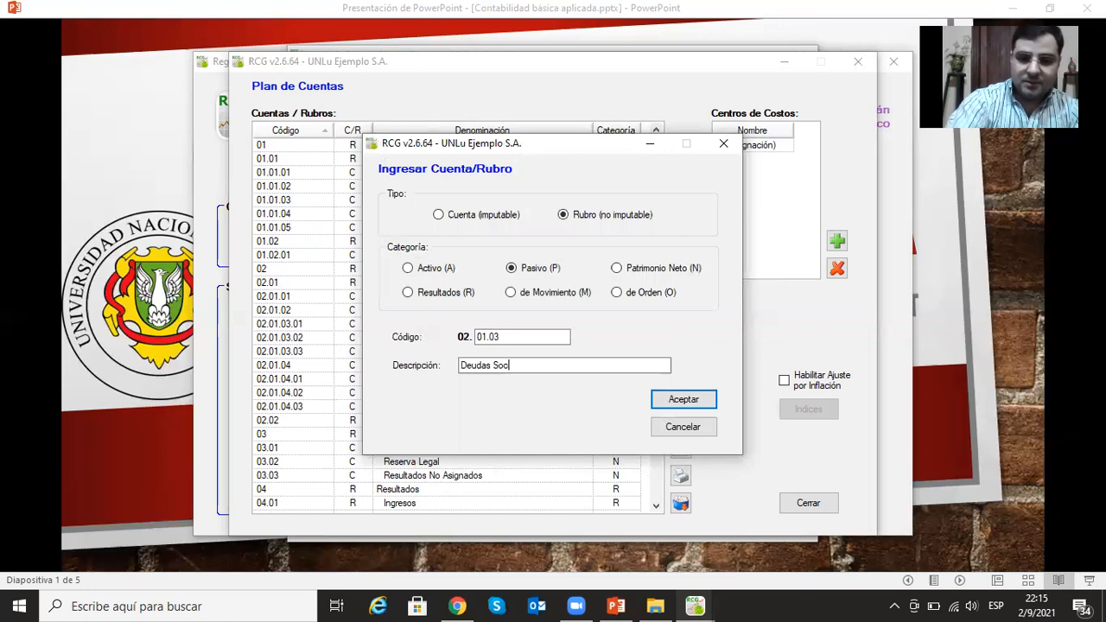
text(iales)
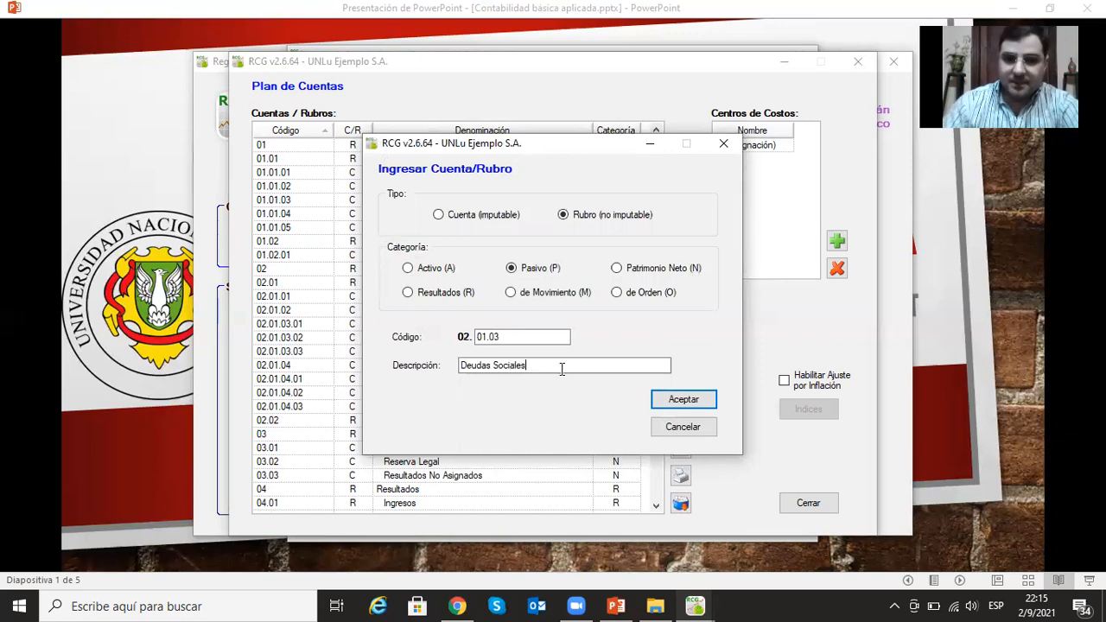
click(705, 401)
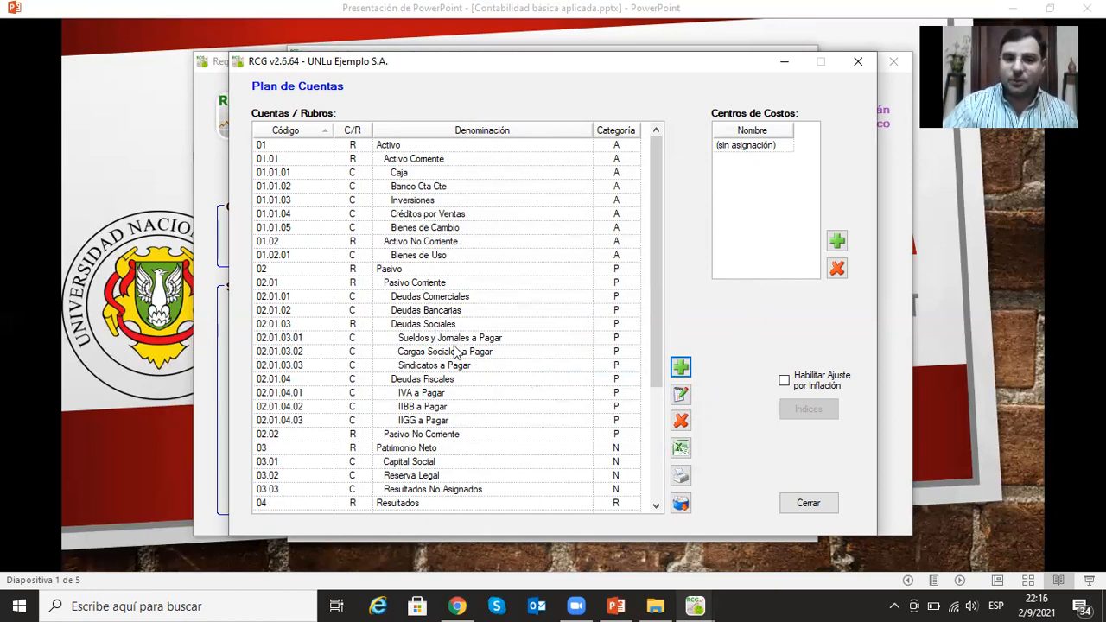
- Delete the postable account Deudas Fiscales (02.01.04) from Pasivo Corriente
click(426, 380)
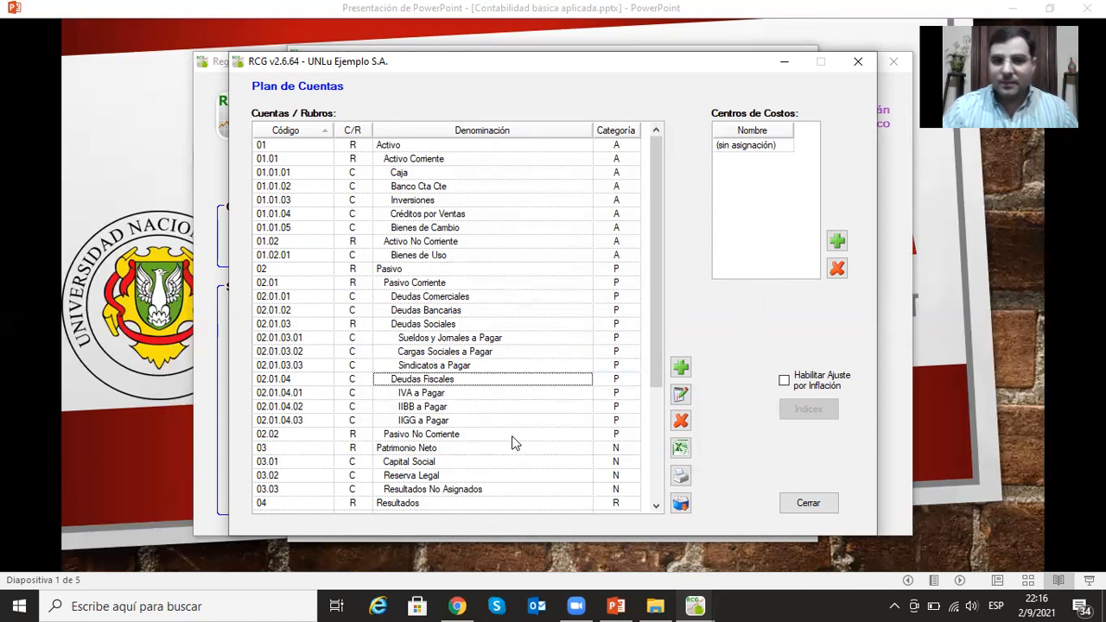
click(680, 422)
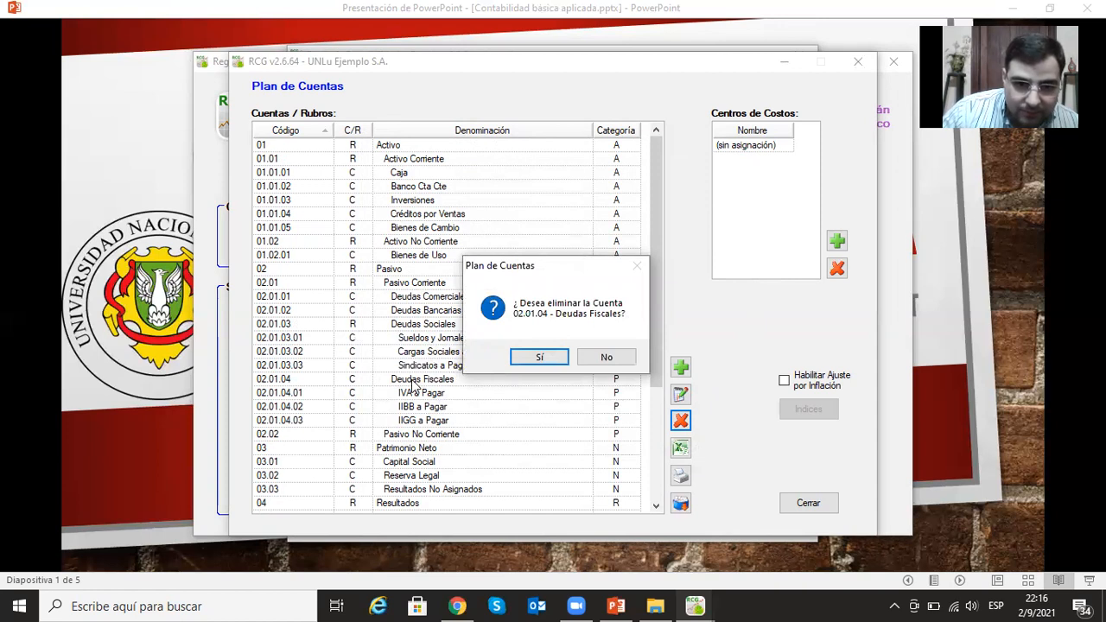
click(540, 359)
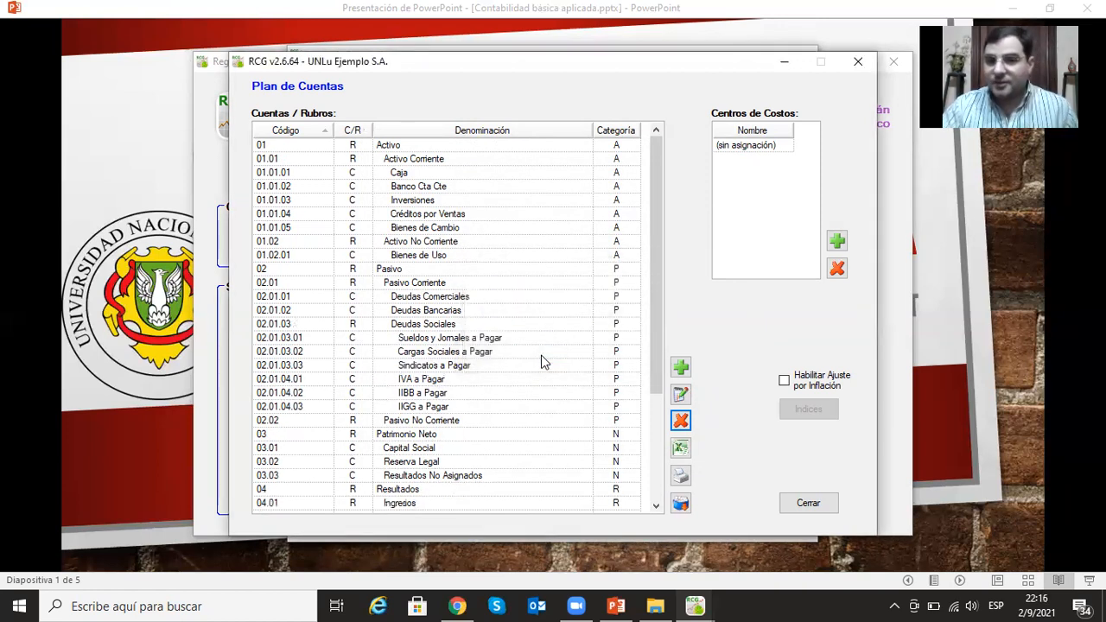
- Add the non-postable heading (Rubro no imputable) Deudas Fiscales under Pasivo Corriente with category Pasivo and code 02.01.04
click(680, 367)
click(562, 214)
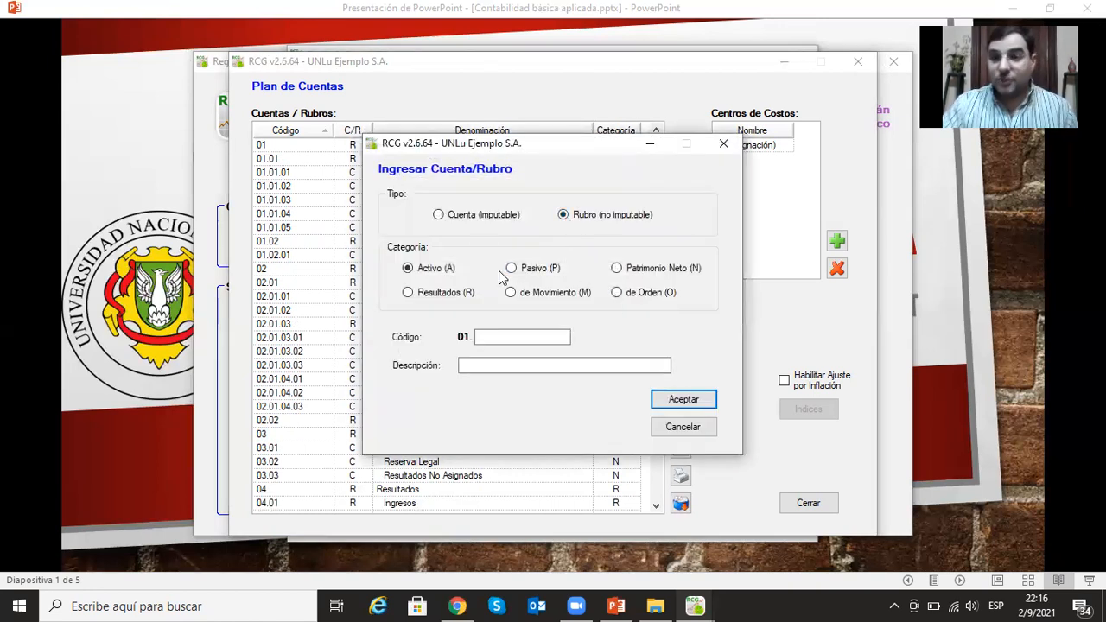
click(512, 267)
click(515, 336)
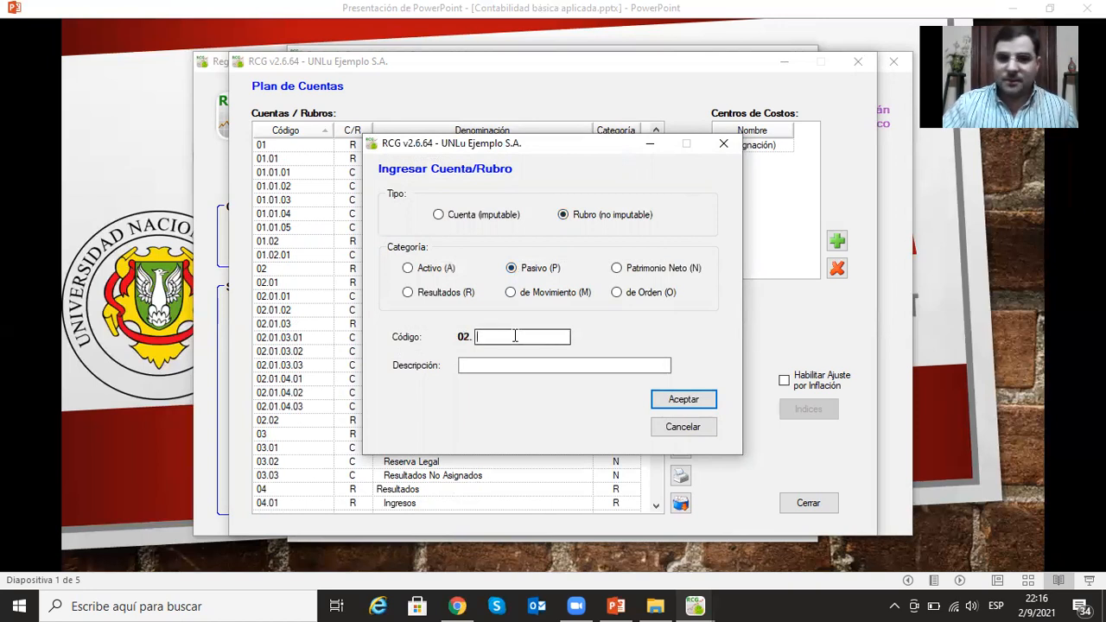
text(01.04)
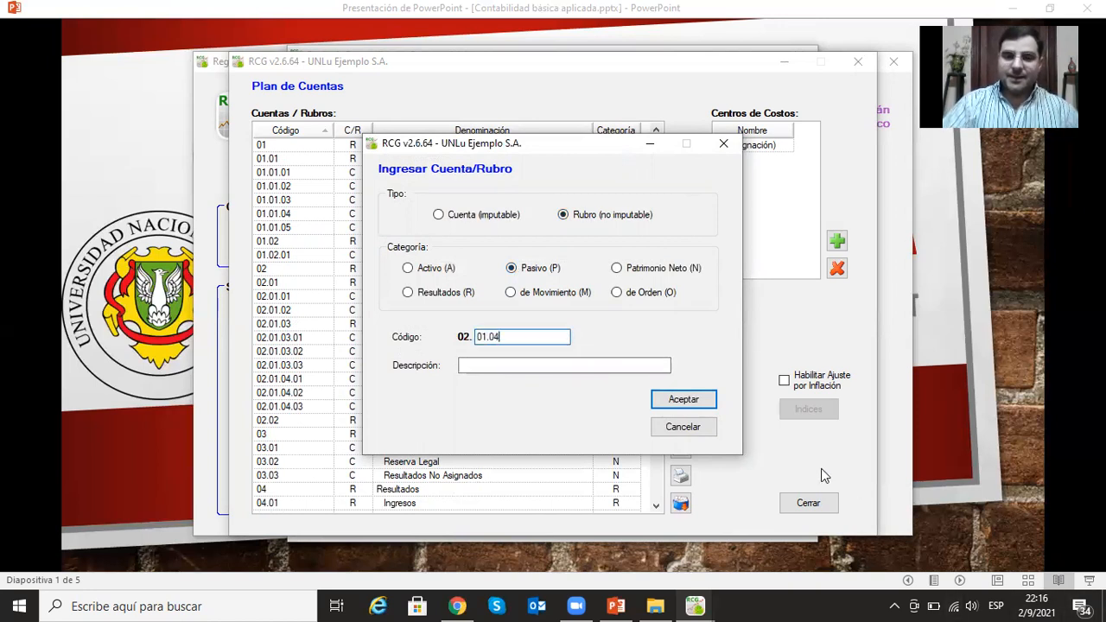
click(623, 366)
text(Deudas Fiscales)
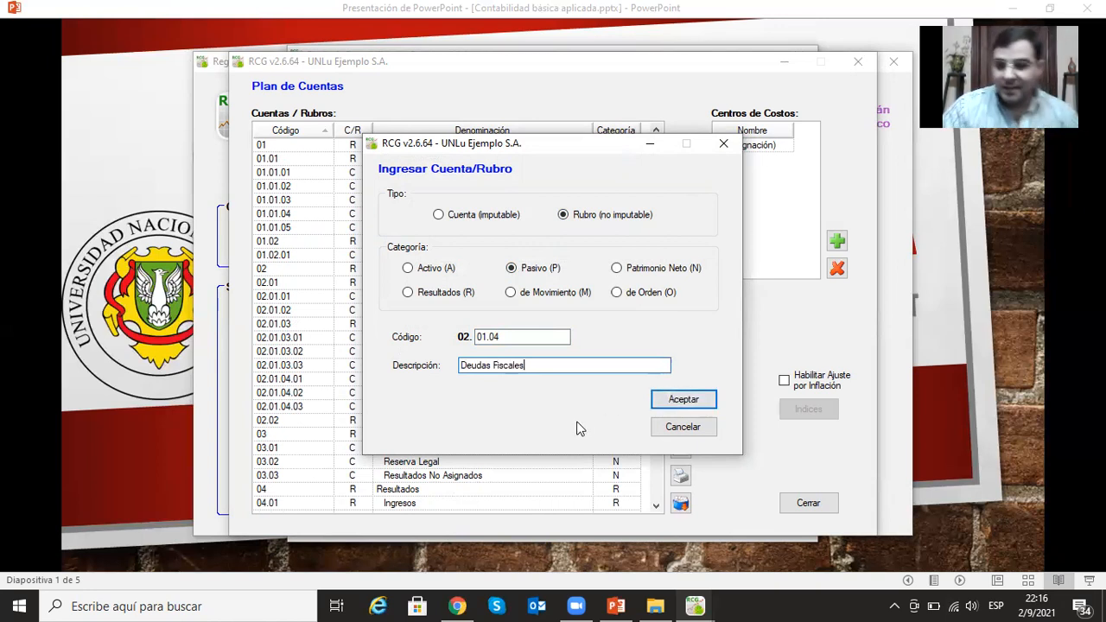
click(683, 400)
- Delete the postable account Gastos Comerciales (04.02.02) from Egresos
scroll(435, 379, down, 3)
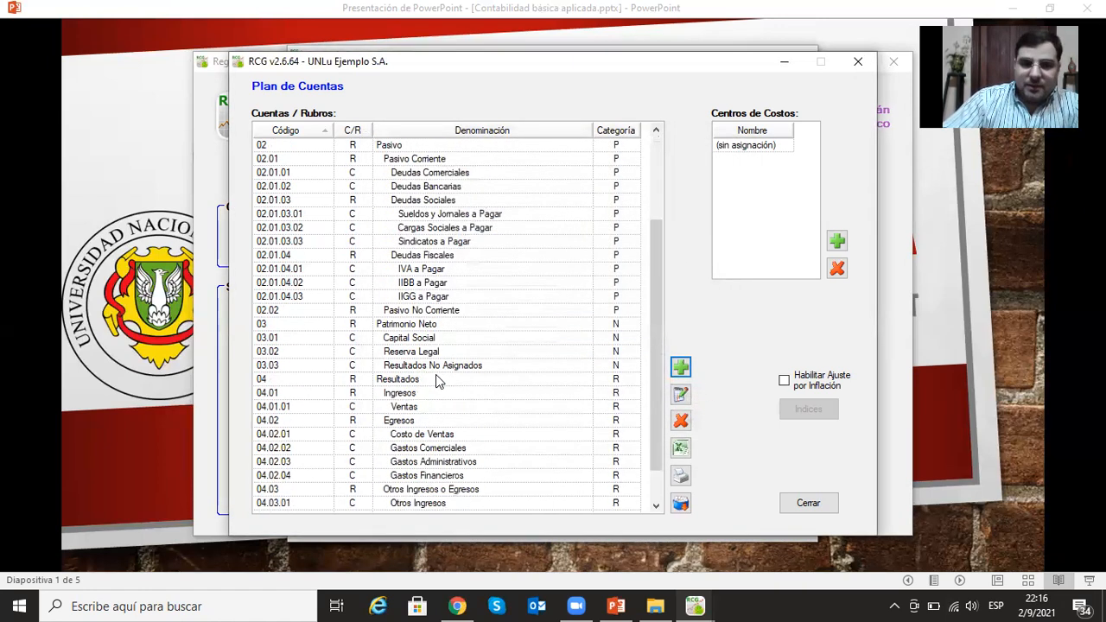
scroll(435, 378, down, 1)
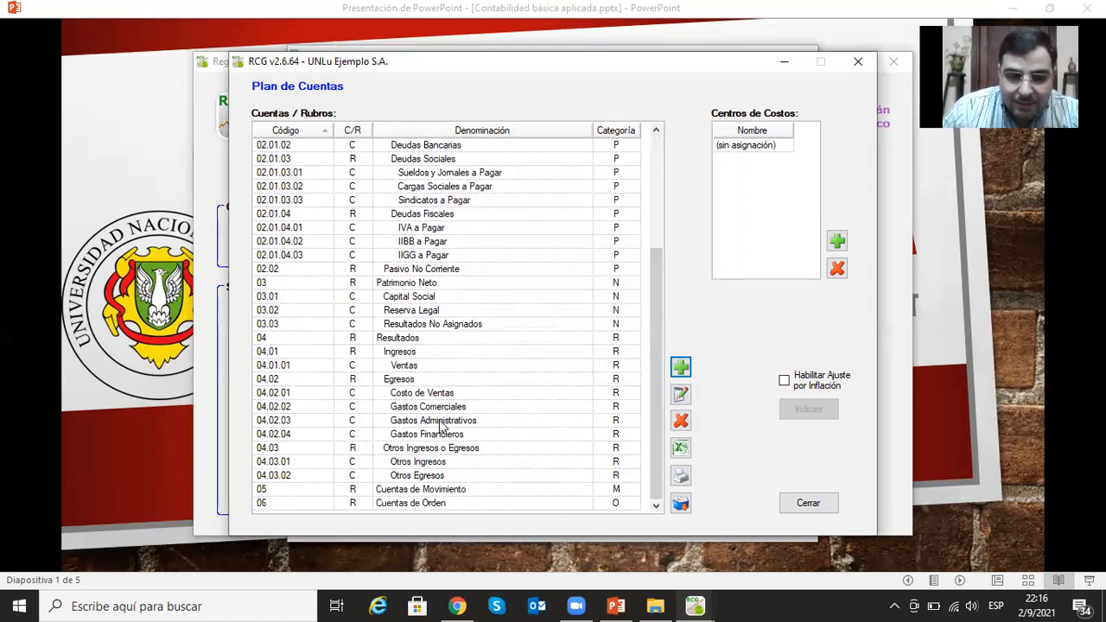
click(443, 408)
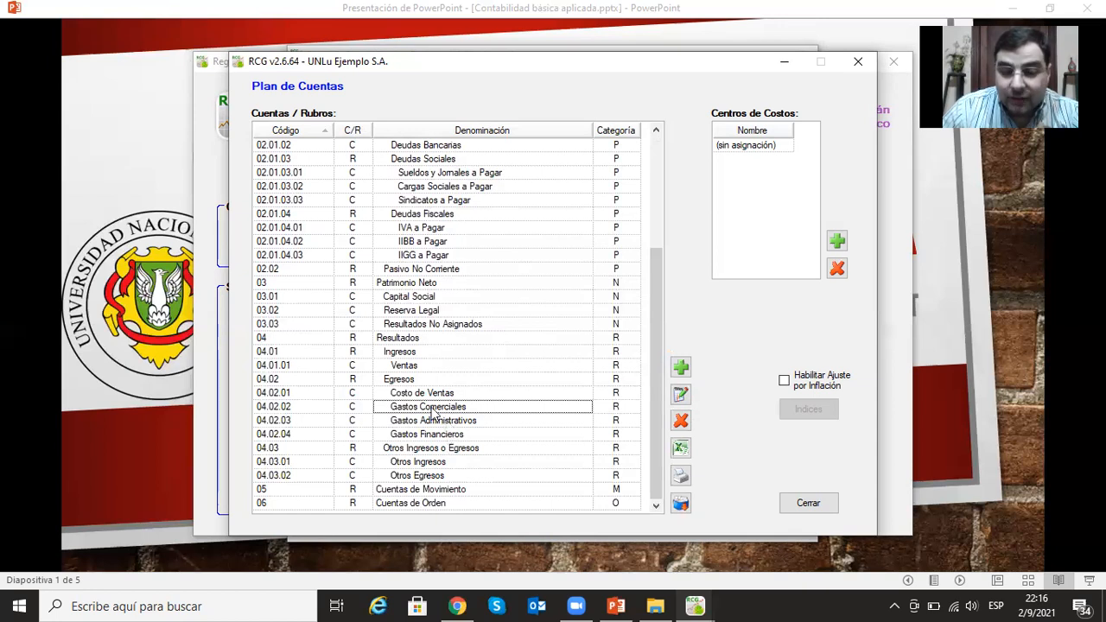
click(442, 435)
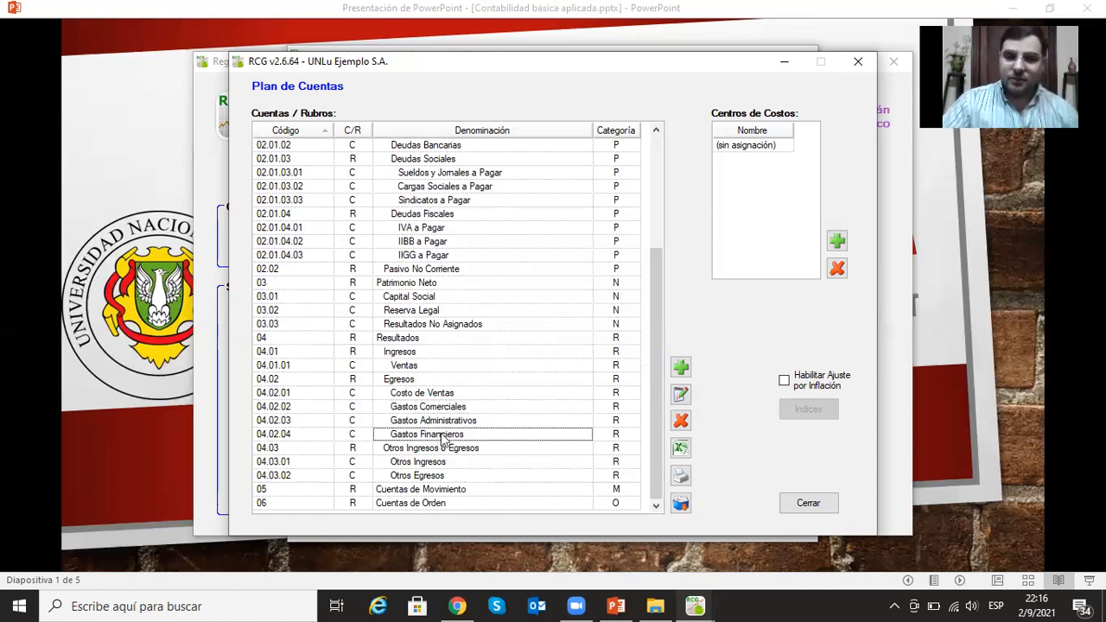
click(451, 411)
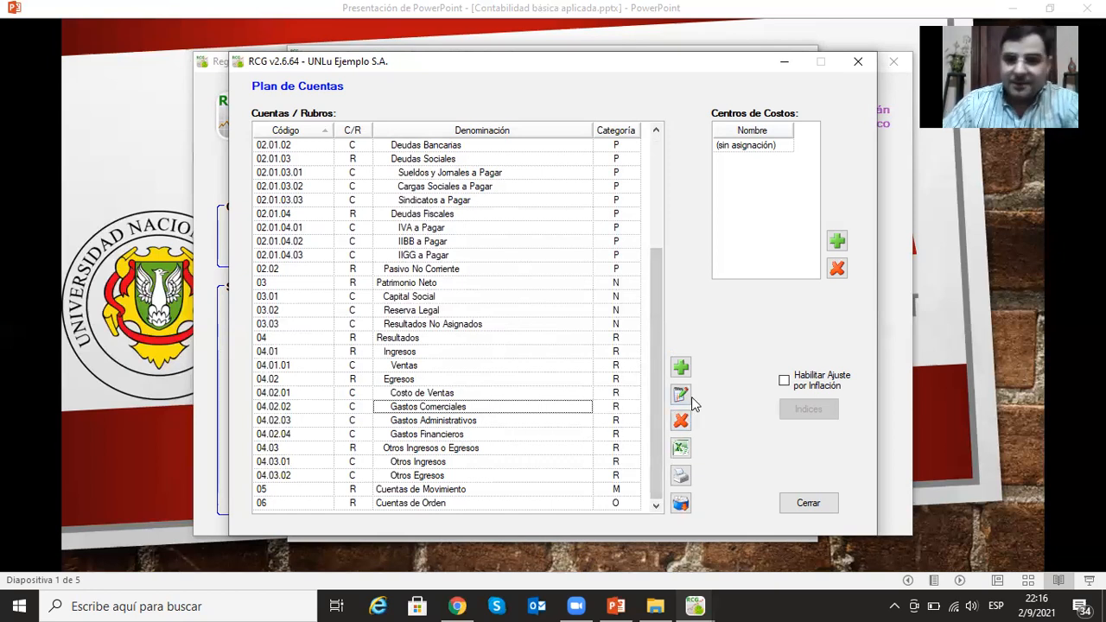
click(681, 420)
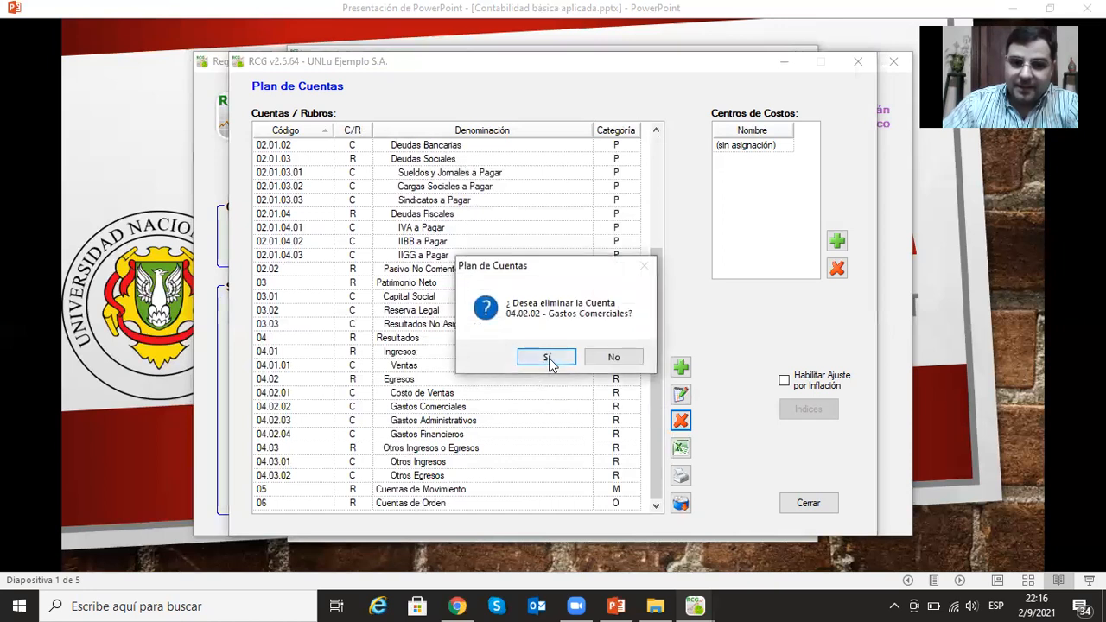
click(549, 359)
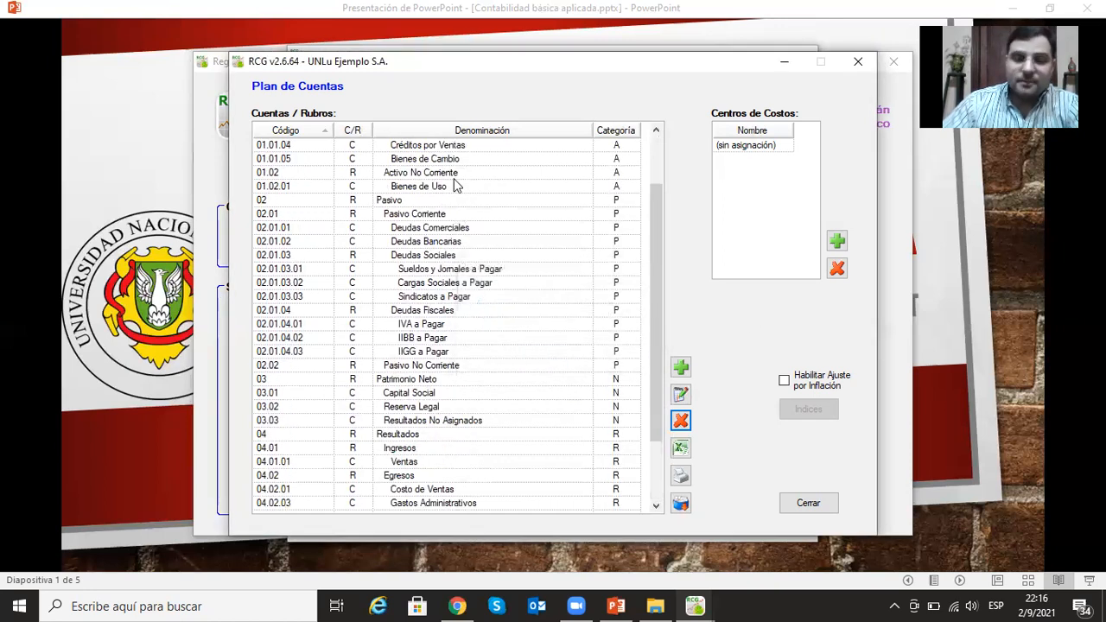
- Add the non-postable heading (Rubro no imputable) Gastos Comerciales under Egresos with category Resultados and code 04.02.02
click(680, 367)
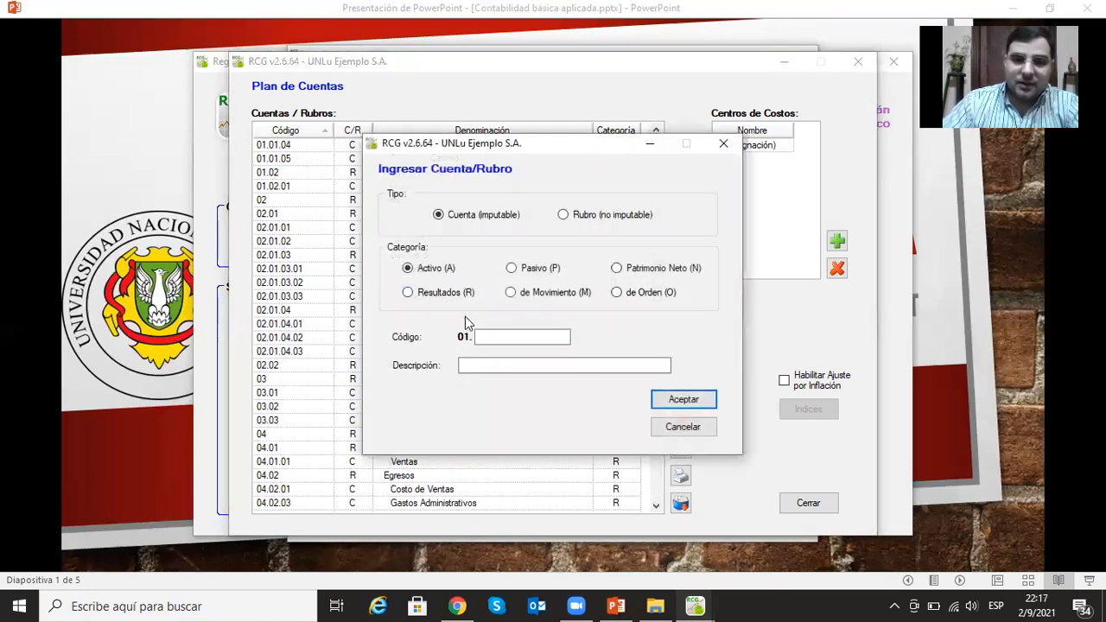
click(561, 215)
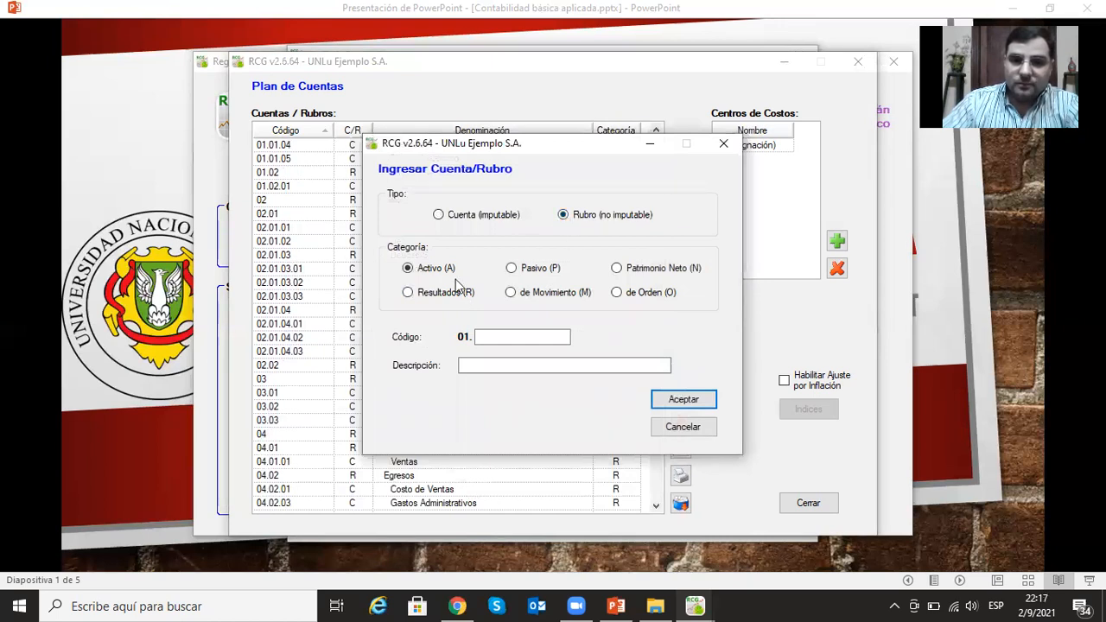
click(408, 293)
click(516, 336)
text(02.02)
click(506, 363)
text(Gas)
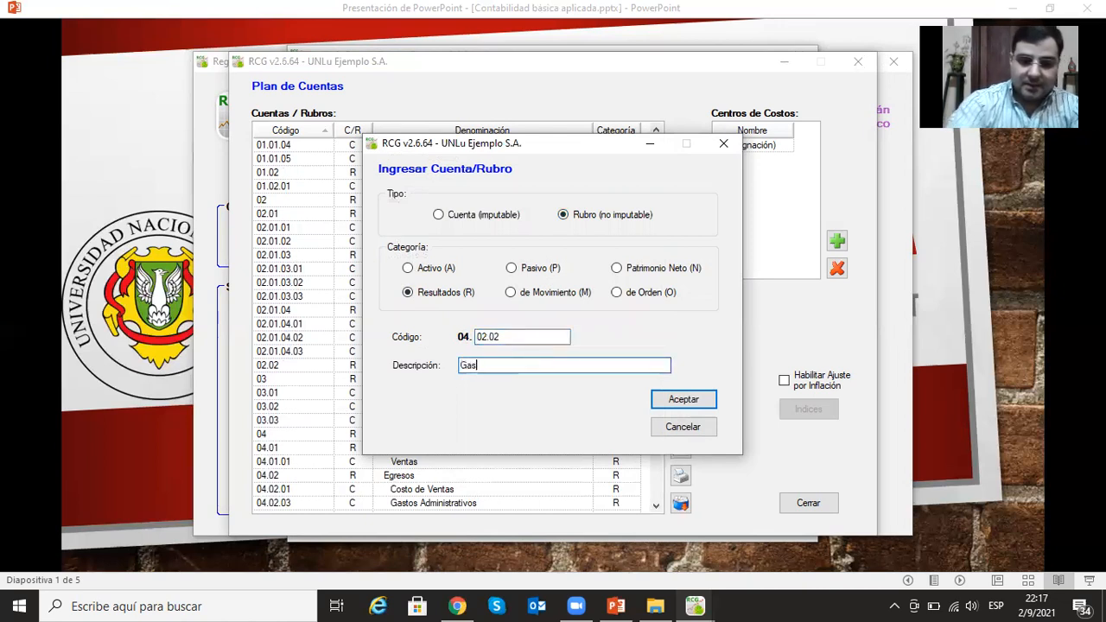
text(tos Comerciales)
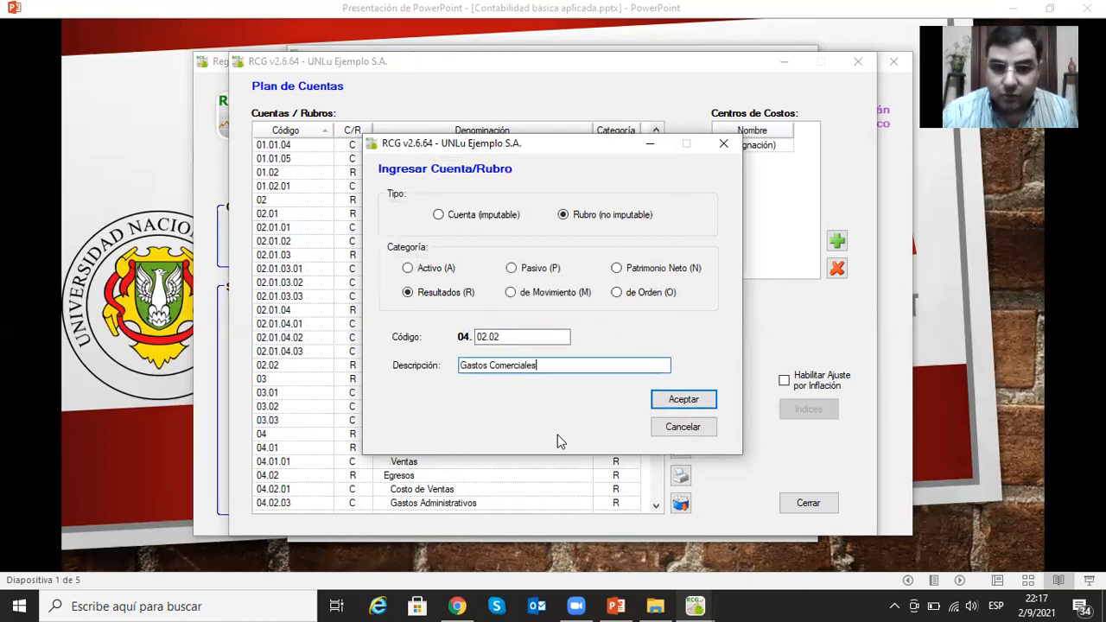
click(699, 402)
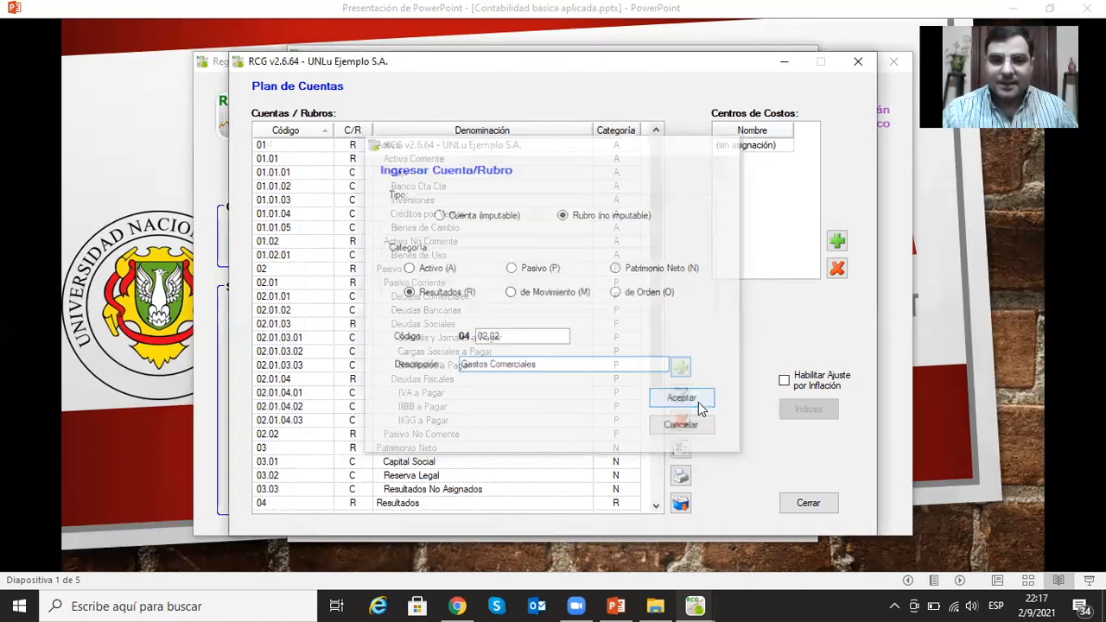
- Delete the postable account Gastos Administrativos (04.02.03) from Egresos
scroll(444, 471, down, 4)
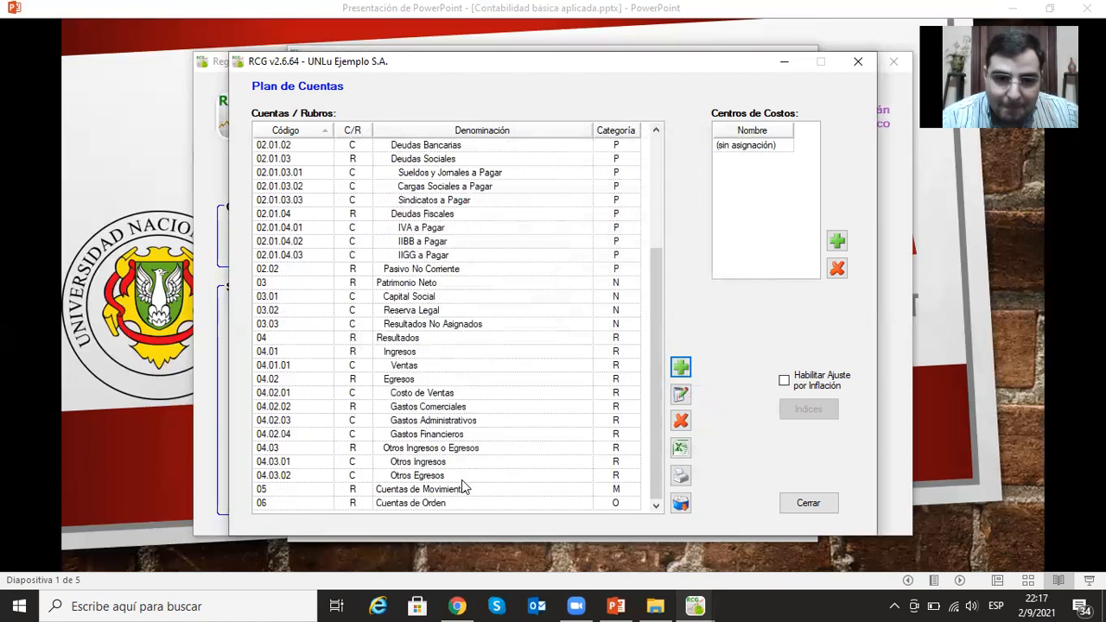
click(445, 421)
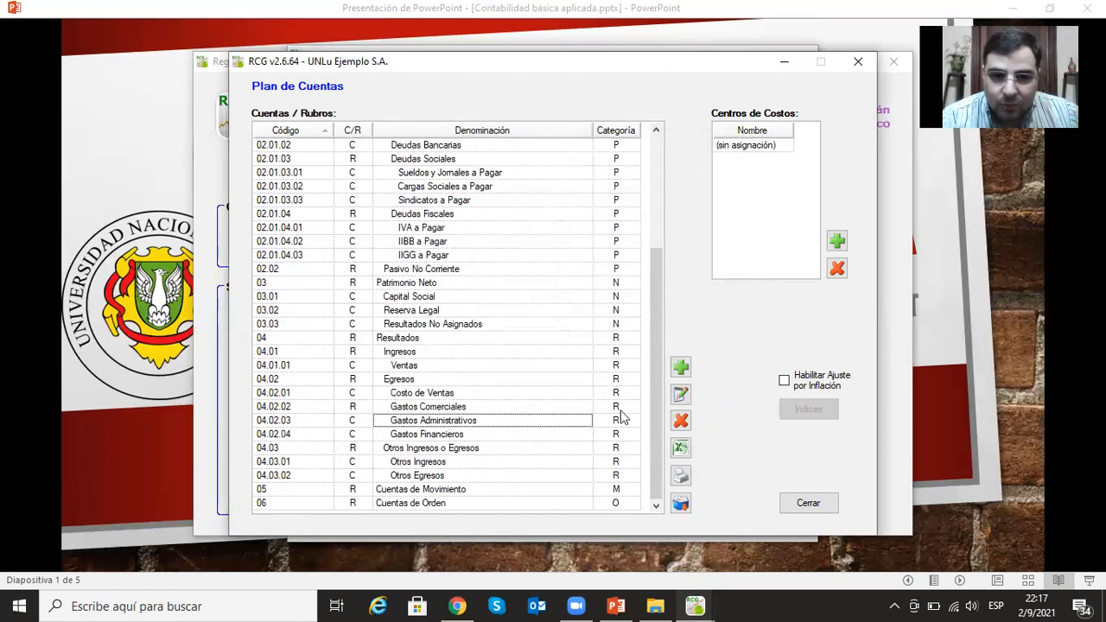
click(682, 419)
click(568, 359)
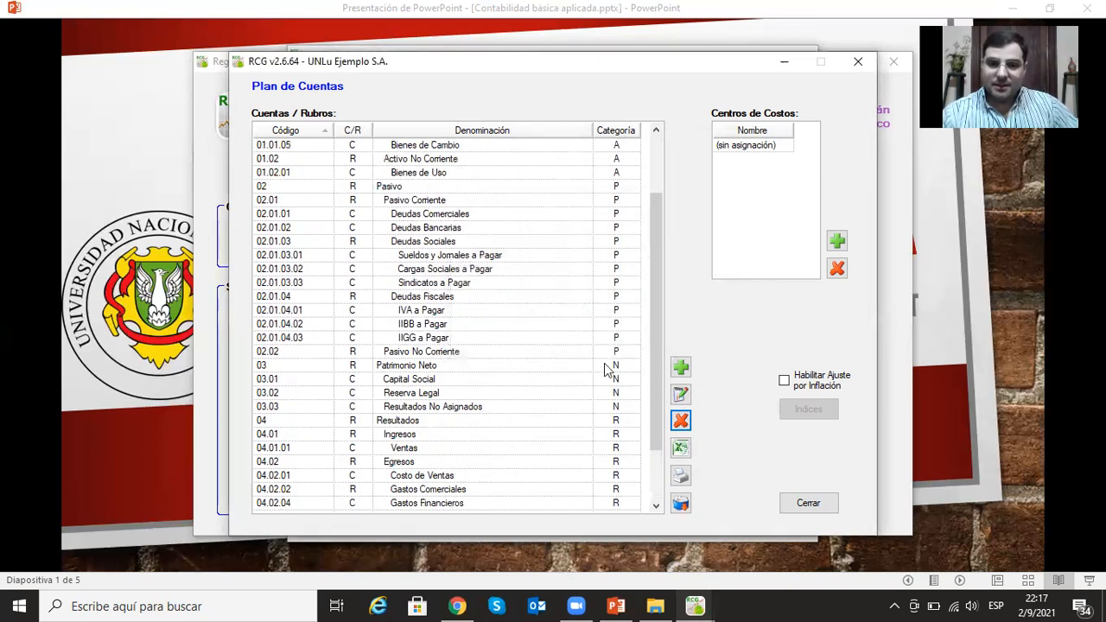
- Add the non-postable heading (Rubro no imputable) Gastos Administrativos under Egresos with category Resultados and code 04.02.03
click(680, 367)
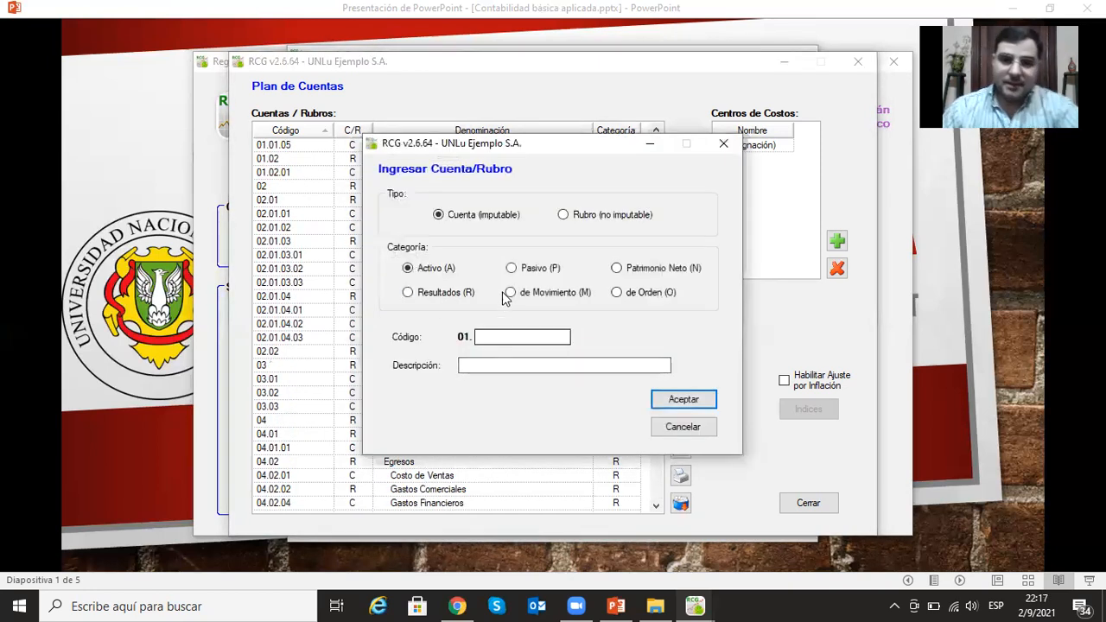
click(500, 337)
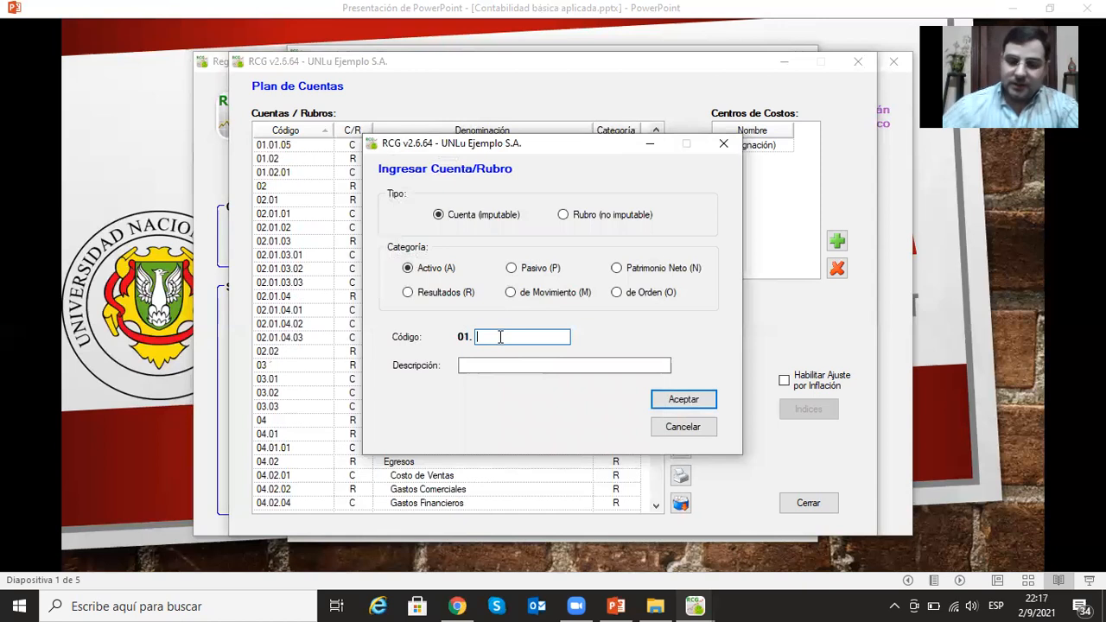
text(02.03)
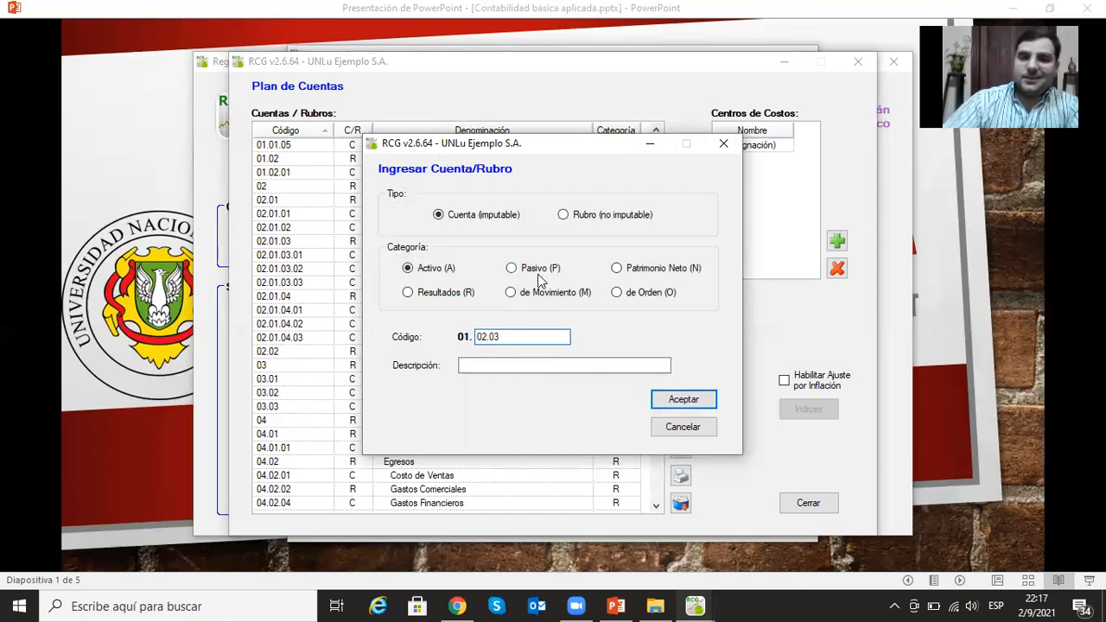
click(563, 214)
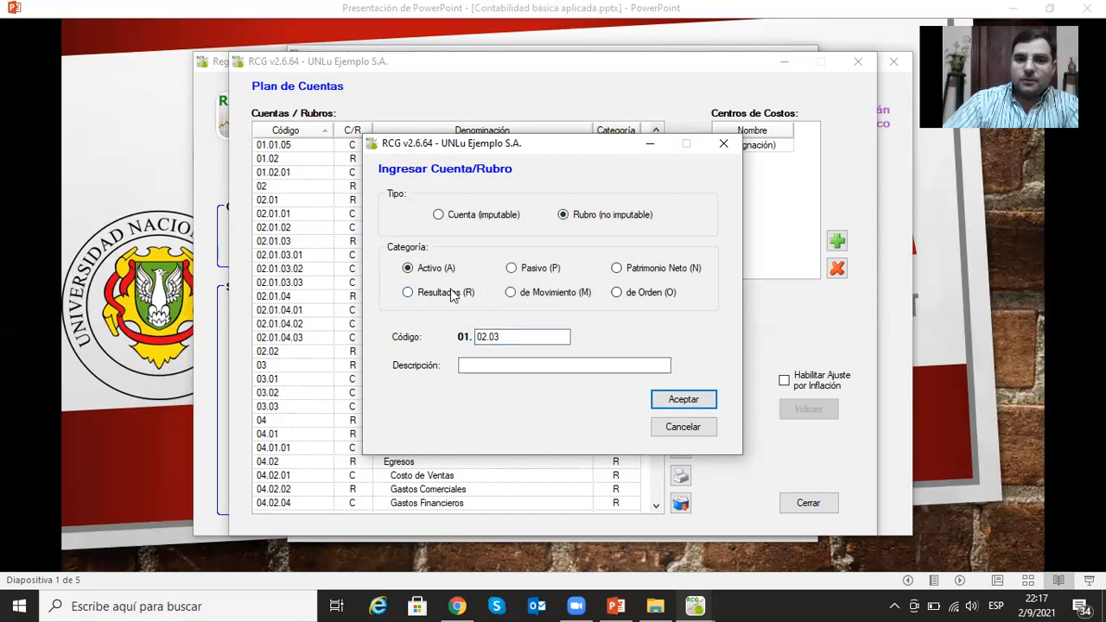
click(408, 292)
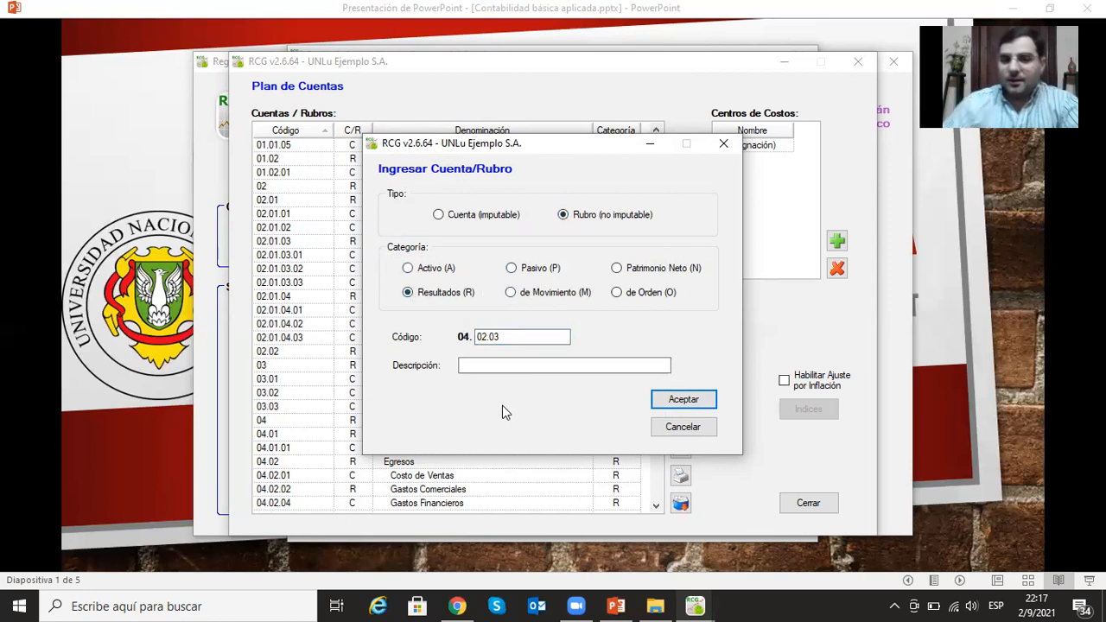
click(530, 369)
text(Ga)
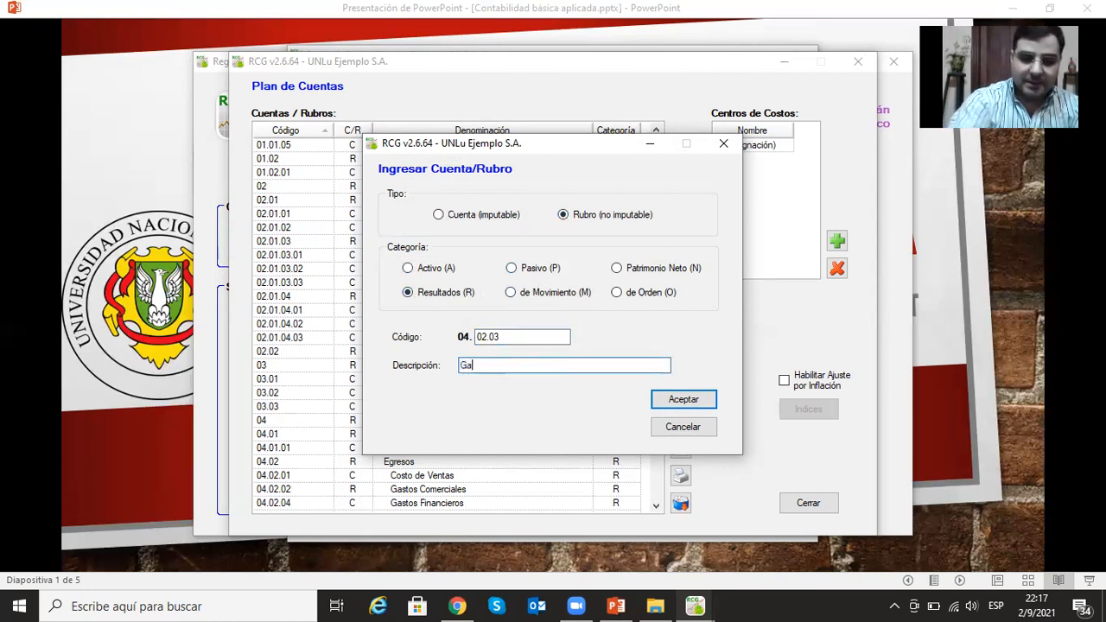
text(stos Administratio)
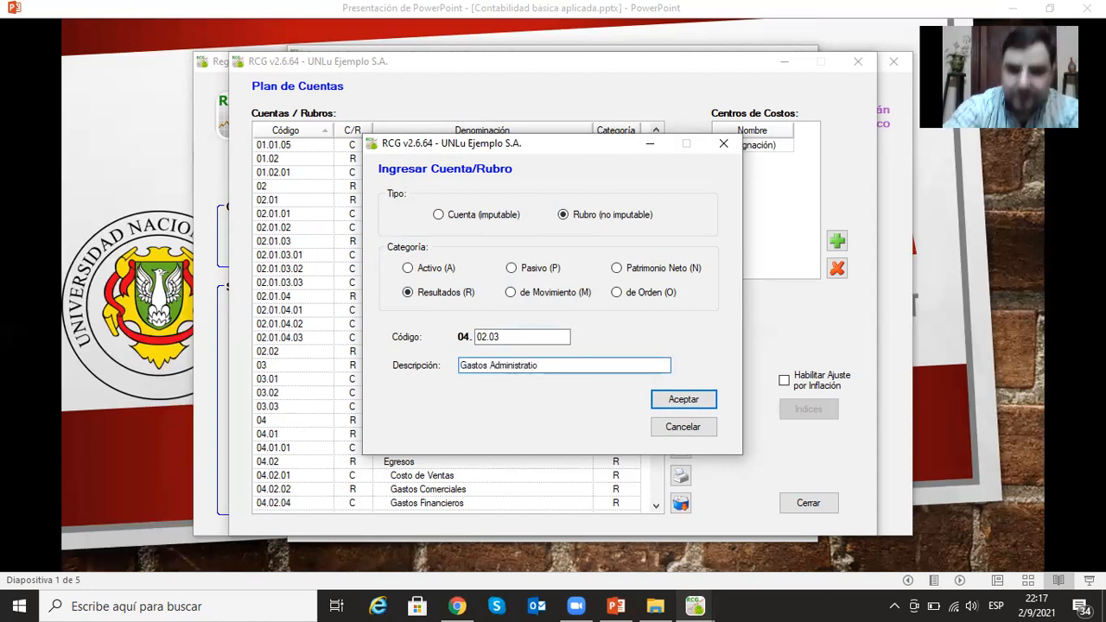
key(BackSpace)
text(vos)
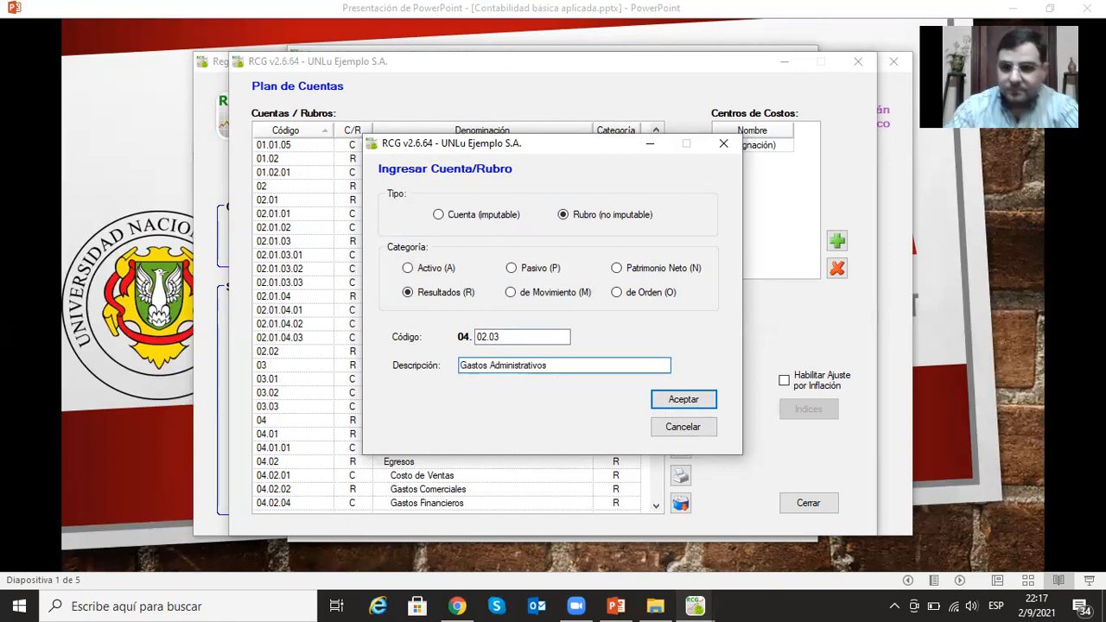
click(665, 398)
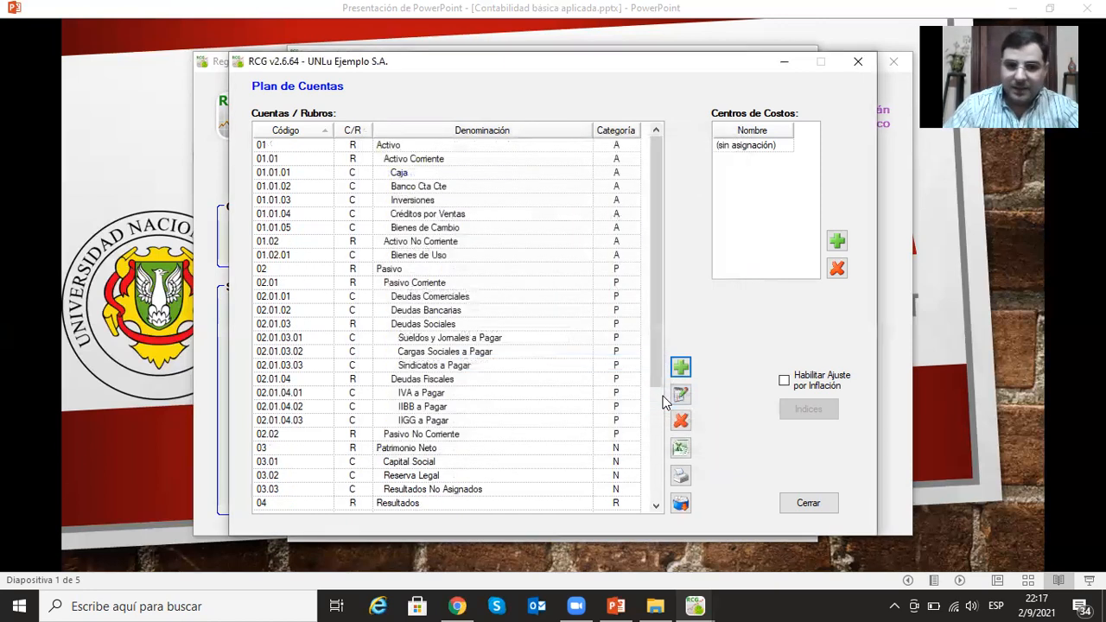
- Delete the postable account Gastos Financieros (04.02.04) from Egresos
scroll(458, 449, down, 4)
click(441, 434)
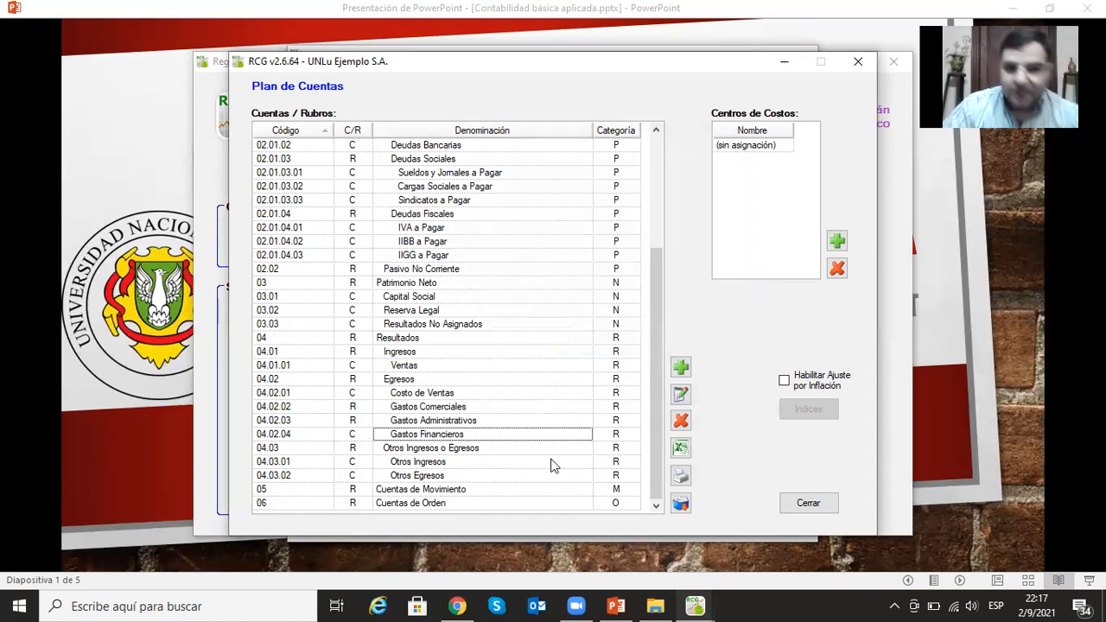
click(681, 421)
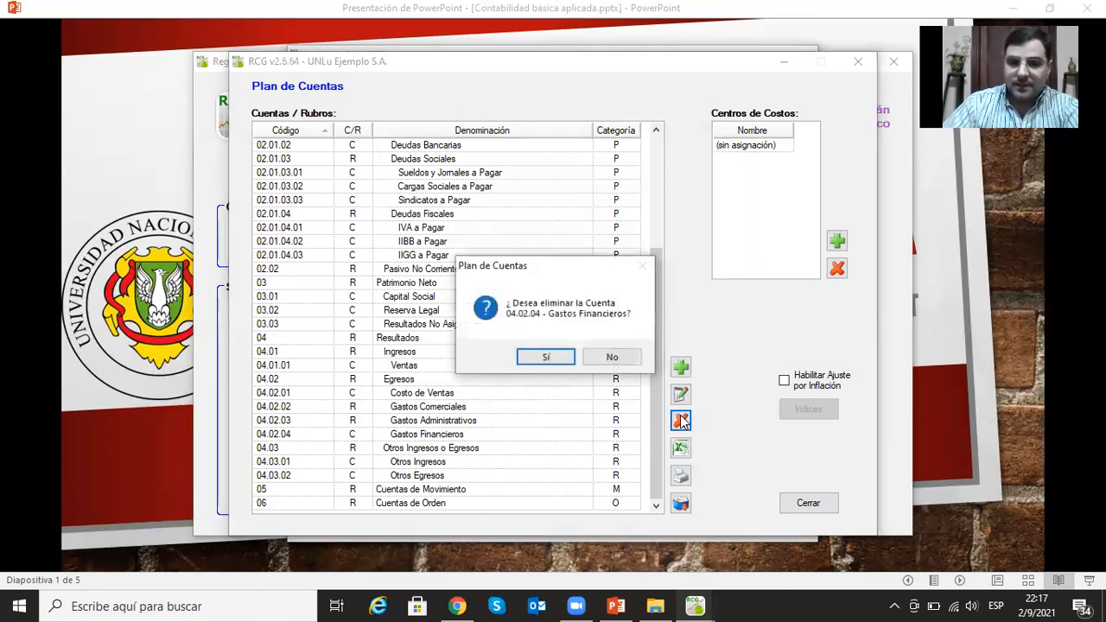
click(537, 361)
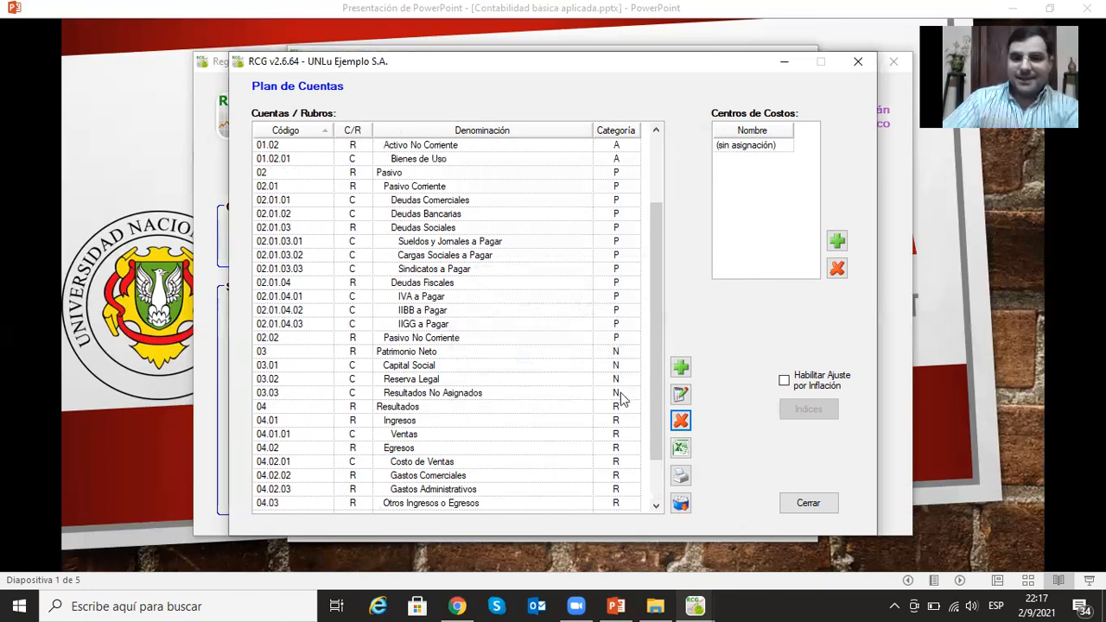
- Add the non-postable heading (Rubro no imputable) Gastos Financieros under Egresos with category Resultados and code 04.02.04
click(682, 369)
click(566, 216)
click(408, 292)
click(490, 337)
text(02.01)
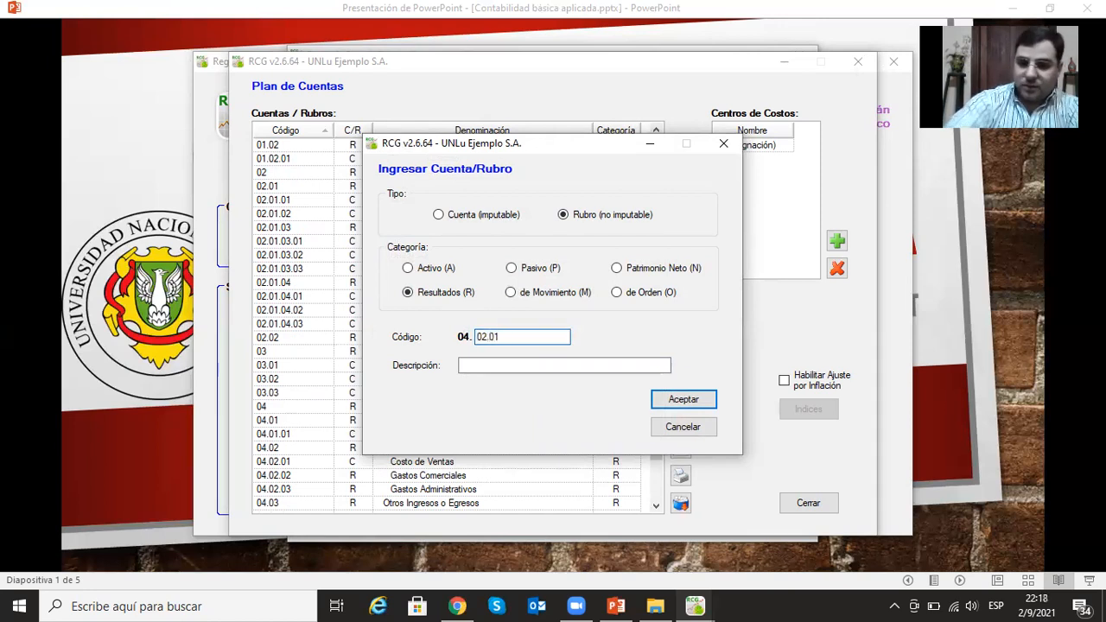
key(BackSpace)
text(4)
click(493, 363)
text(Gastos )
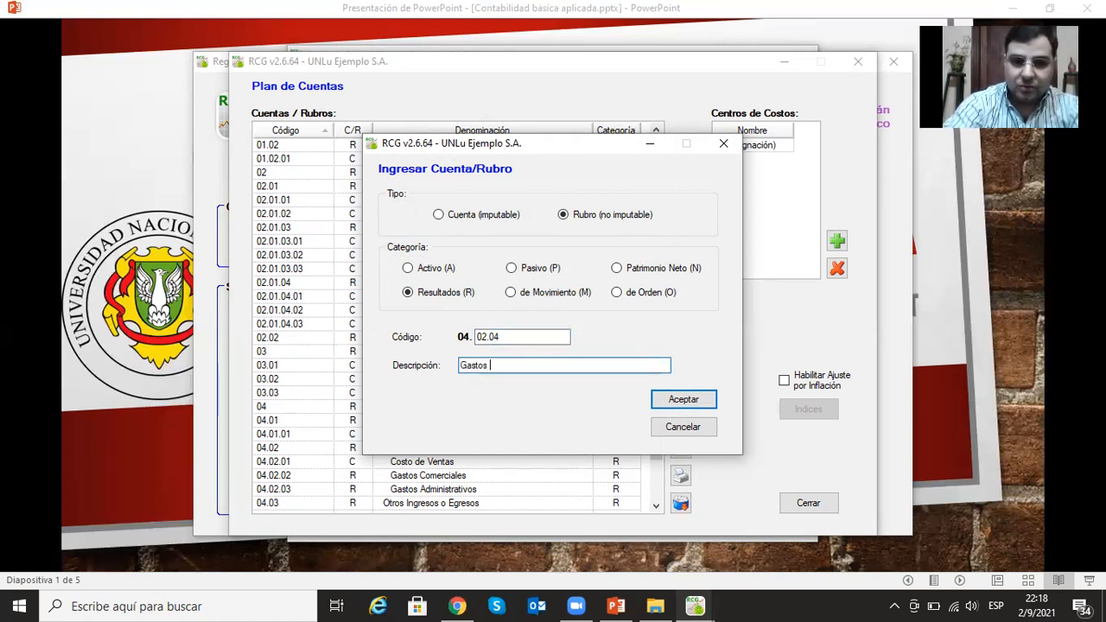
text(Financieros)
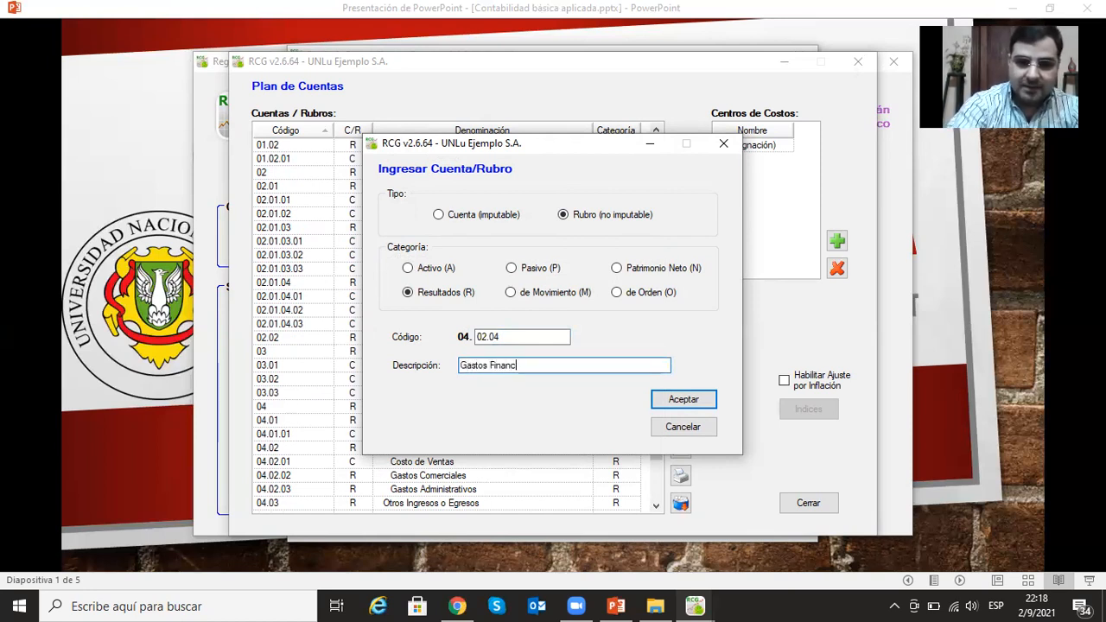
click(674, 401)
- Delete the postable account Costo de Ventas (04.02.01) from Egresos
scroll(423, 423, down, 4)
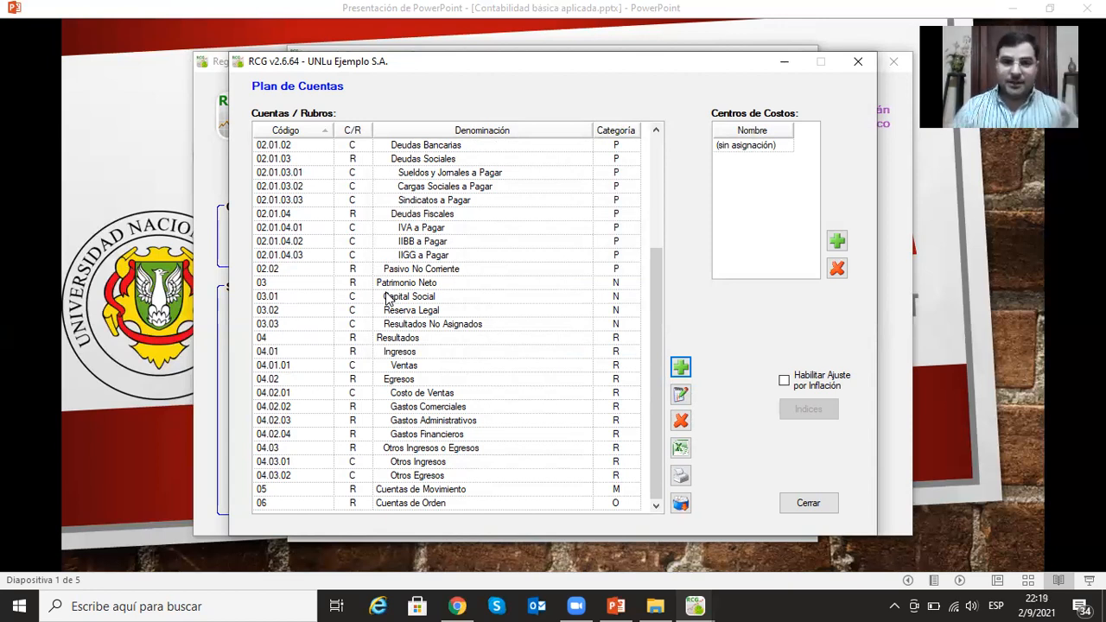
click(402, 394)
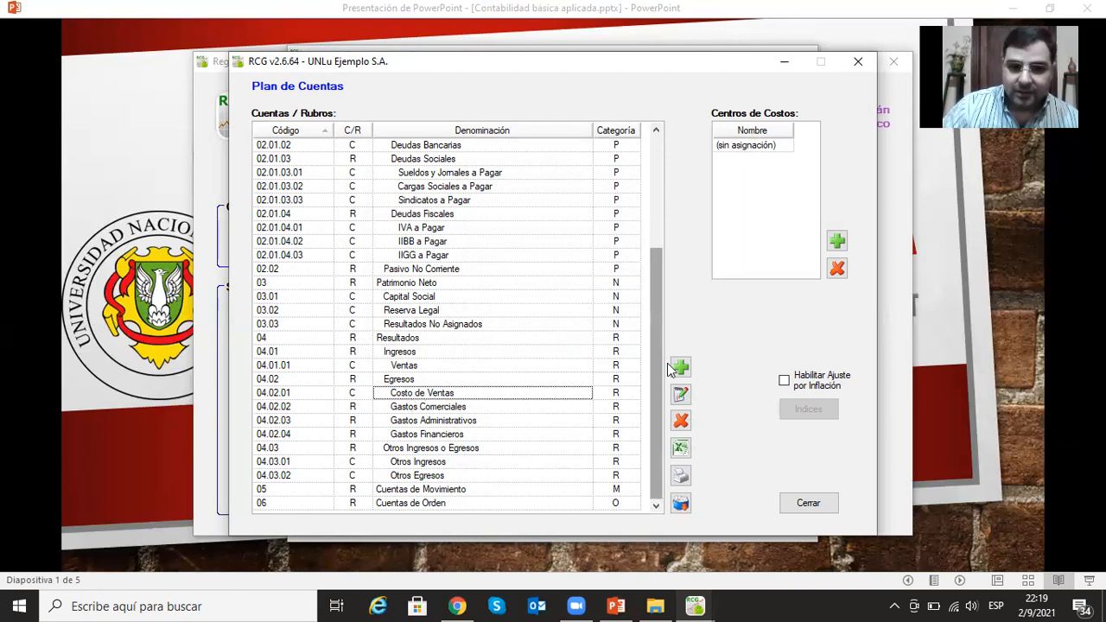
click(681, 421)
click(543, 355)
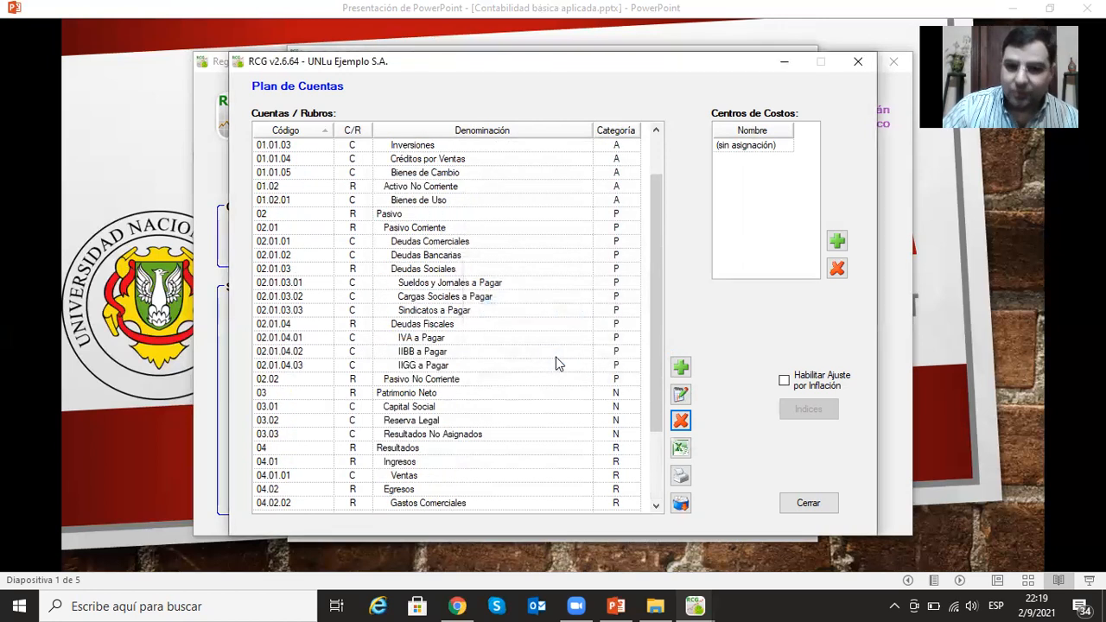
- Add the non-postable heading (Rubro no imputable) Costo de Ventas under Egresos with category Resultados and code 04.02.01
click(681, 368)
click(563, 215)
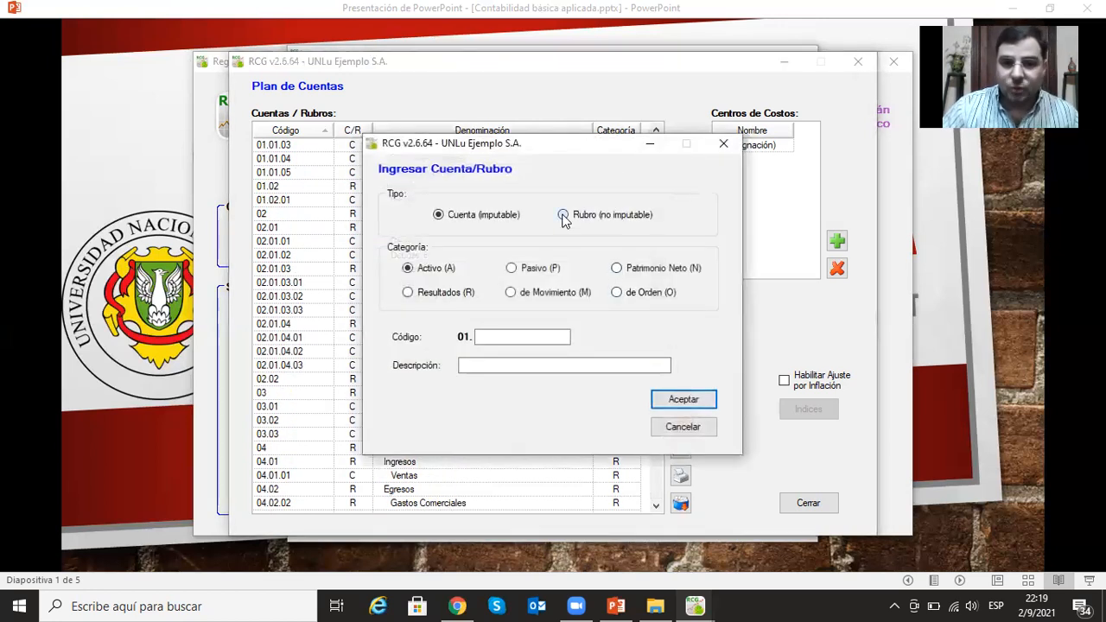
click(407, 292)
click(501, 336)
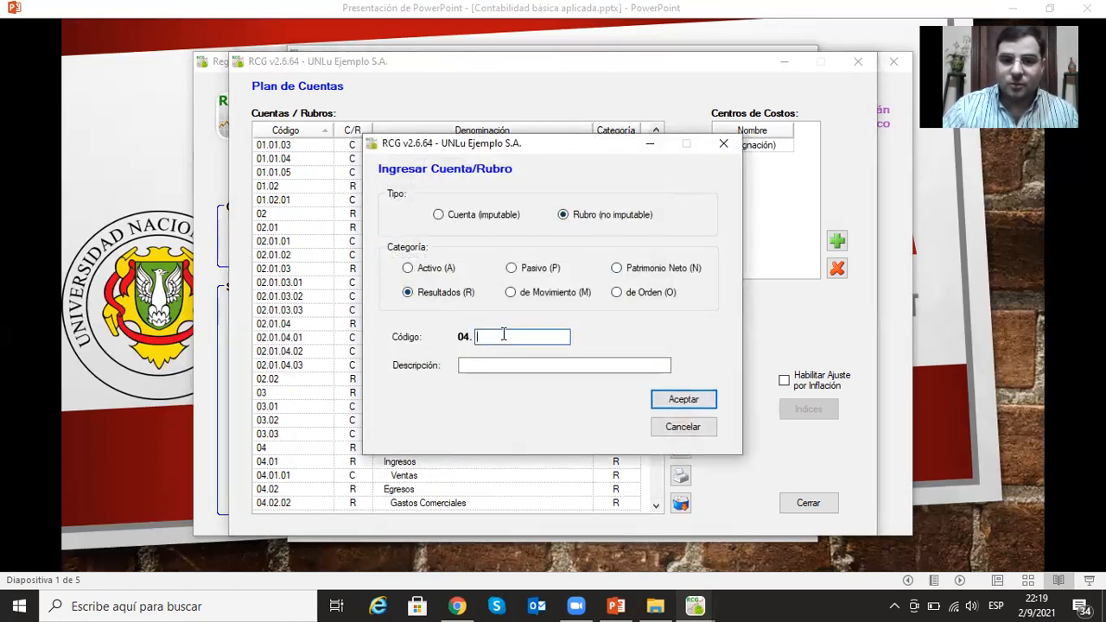
text(02.01)
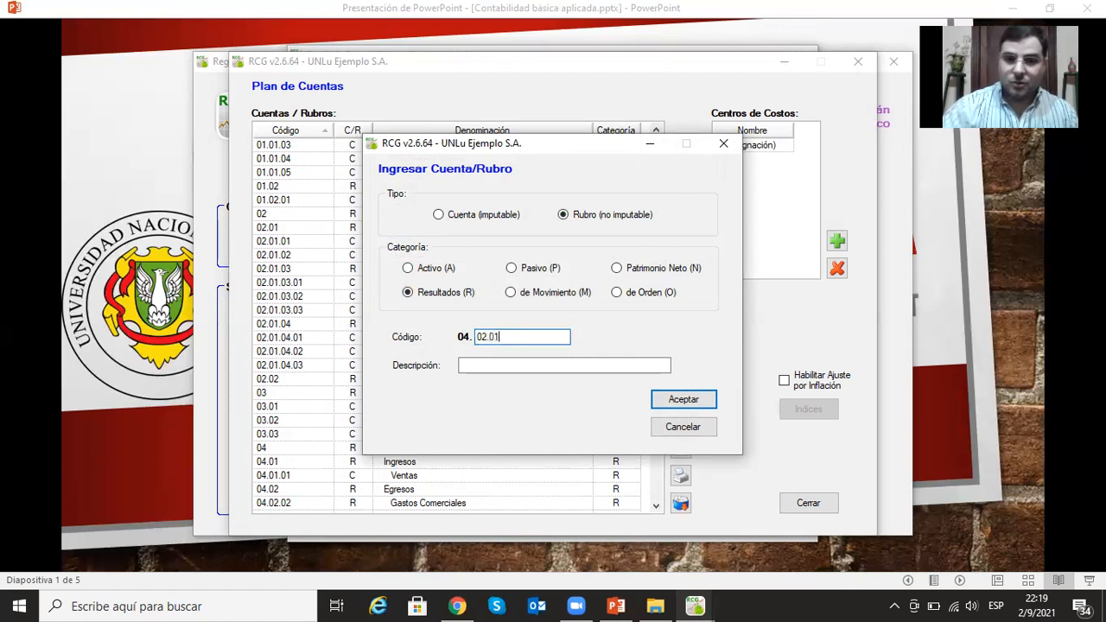
click(501, 360)
text(C)
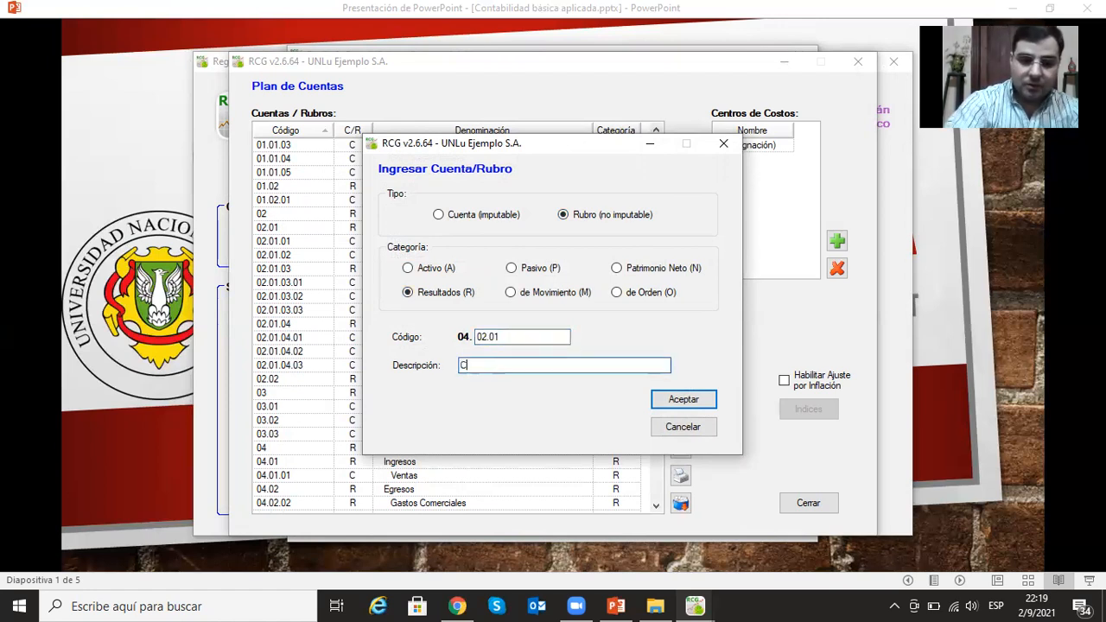
text(osto de Ventas)
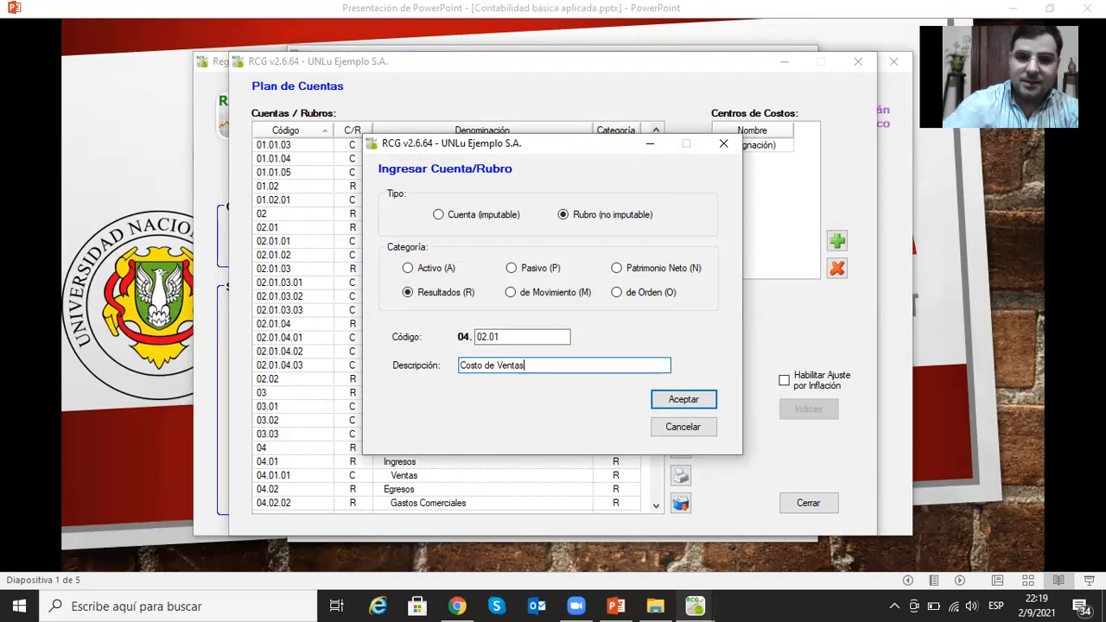
click(671, 400)
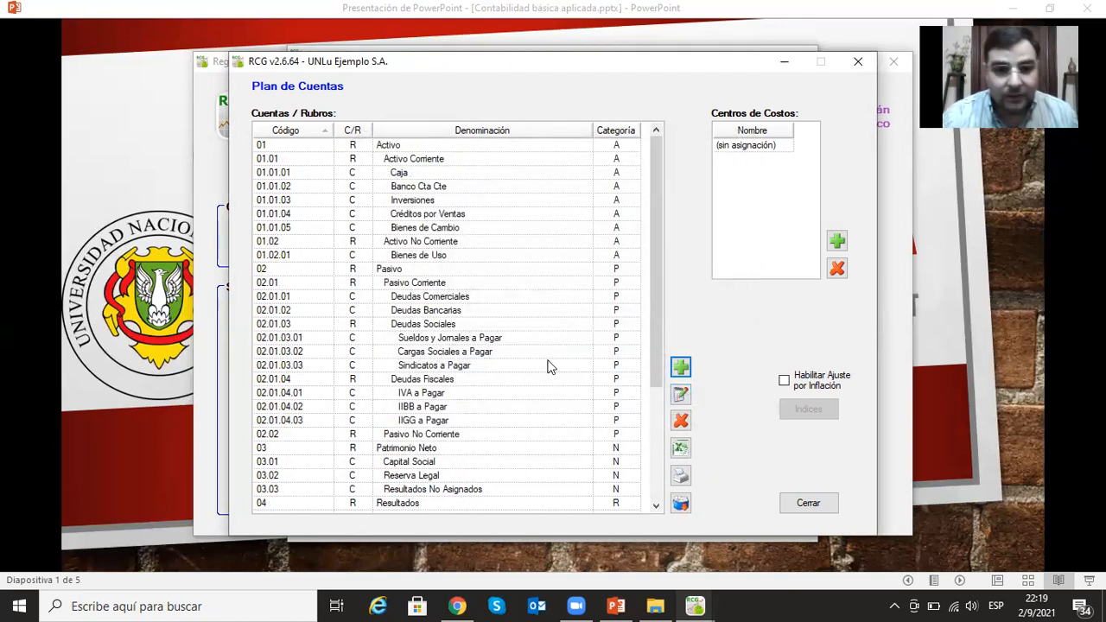
- Export the chart of accounts as an Excel XML file named Plan de Cuentas in the Escritorio folder
scroll(479, 397, down, 5)
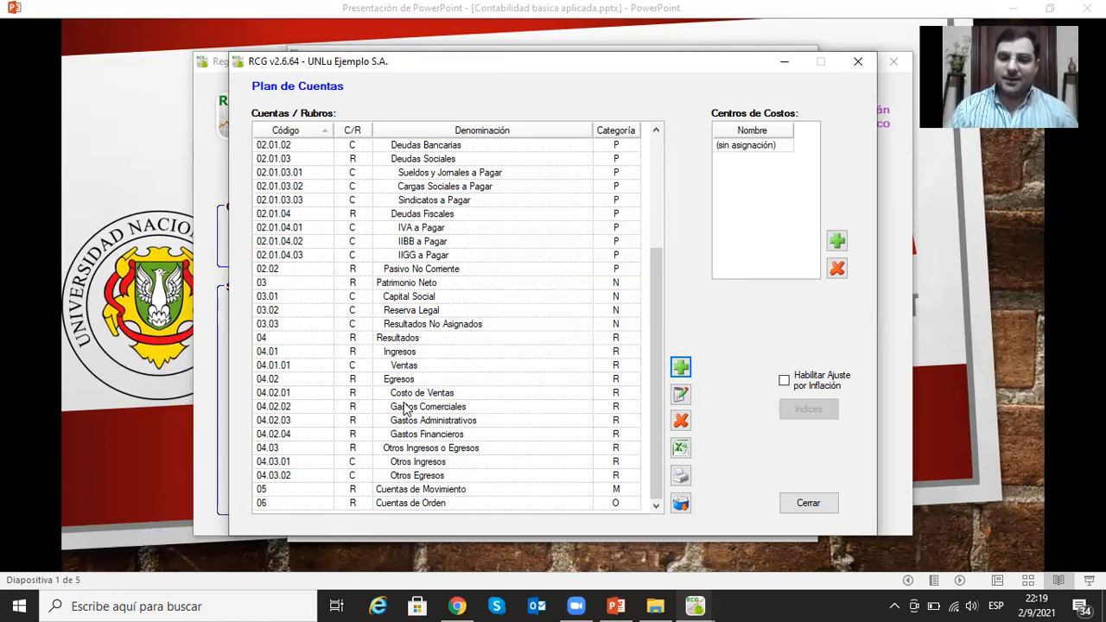
click(682, 452)
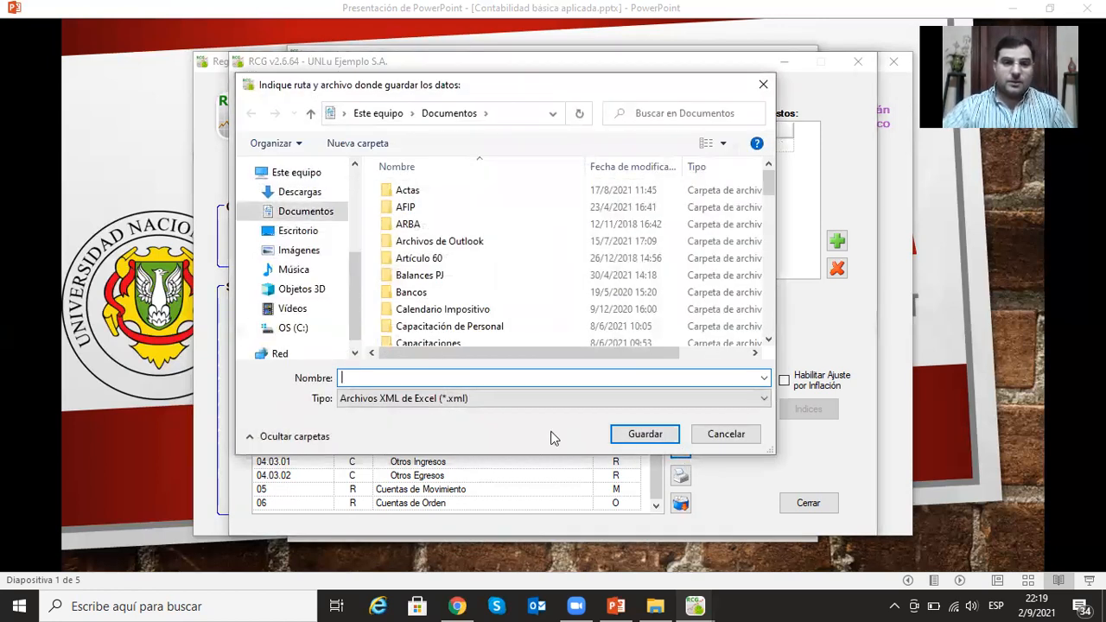
click(300, 231)
click(386, 376)
text(D)
key(BackSpace)
text(Pl)
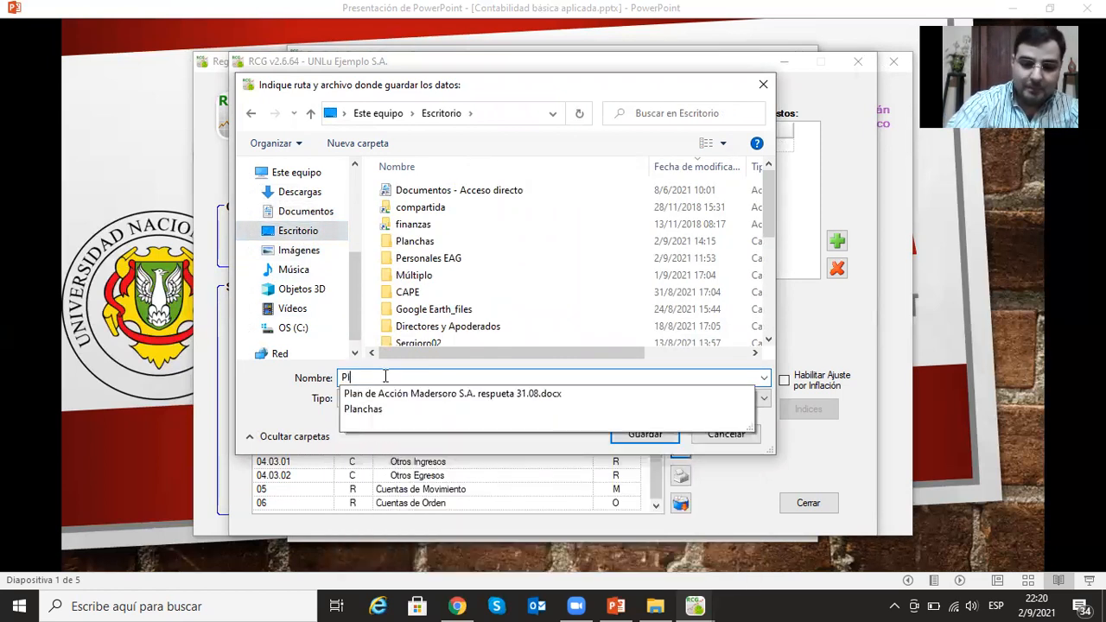
text(an de Cuentas)
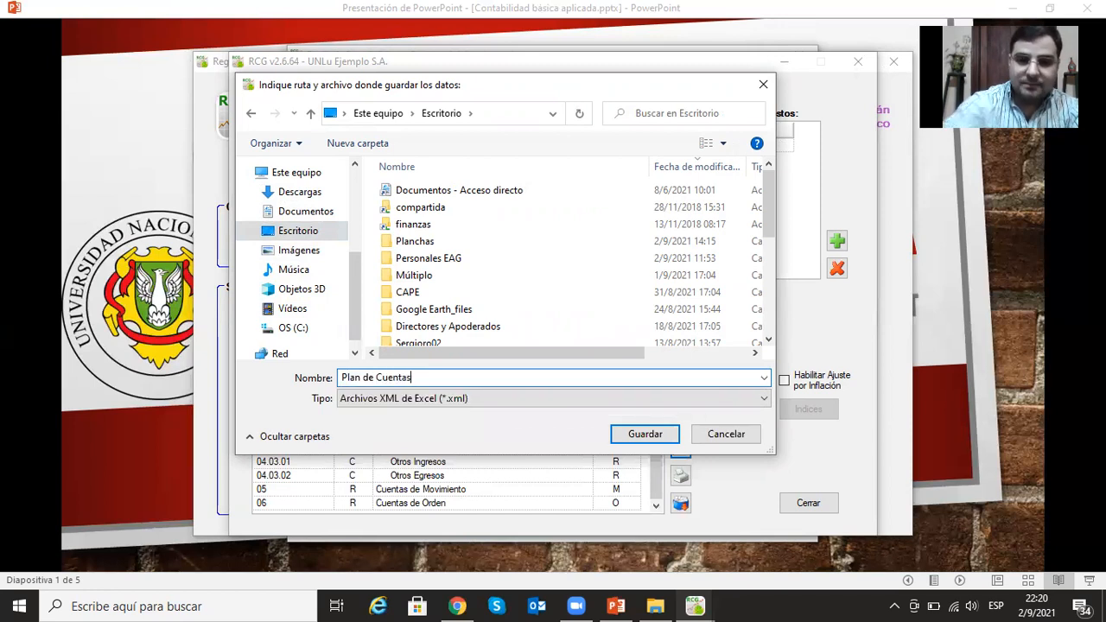
click(663, 434)
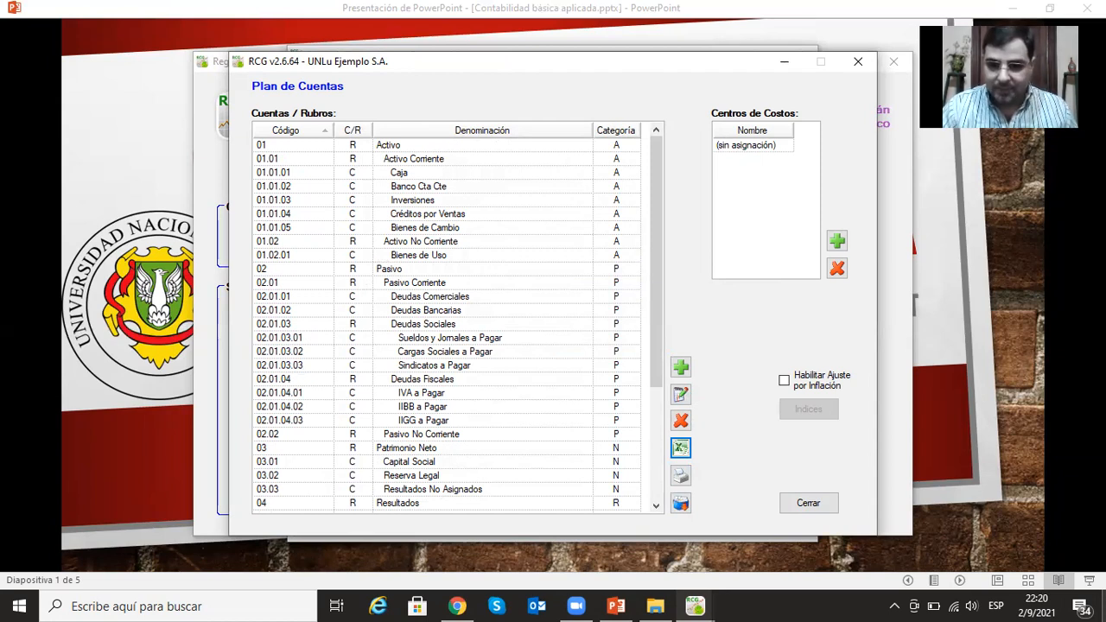
- Open the exported Plan de Cuentas.xml from the desktop in Excel, dismiss the Office activation window and maximize the workbook
click(1103, 605)
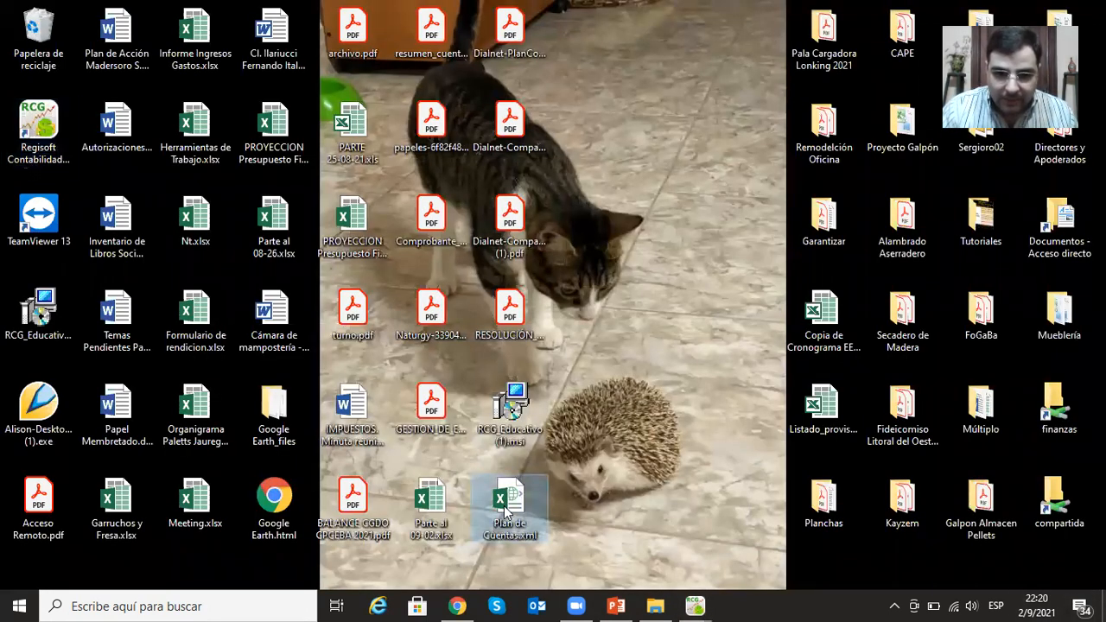
double_click(508, 510)
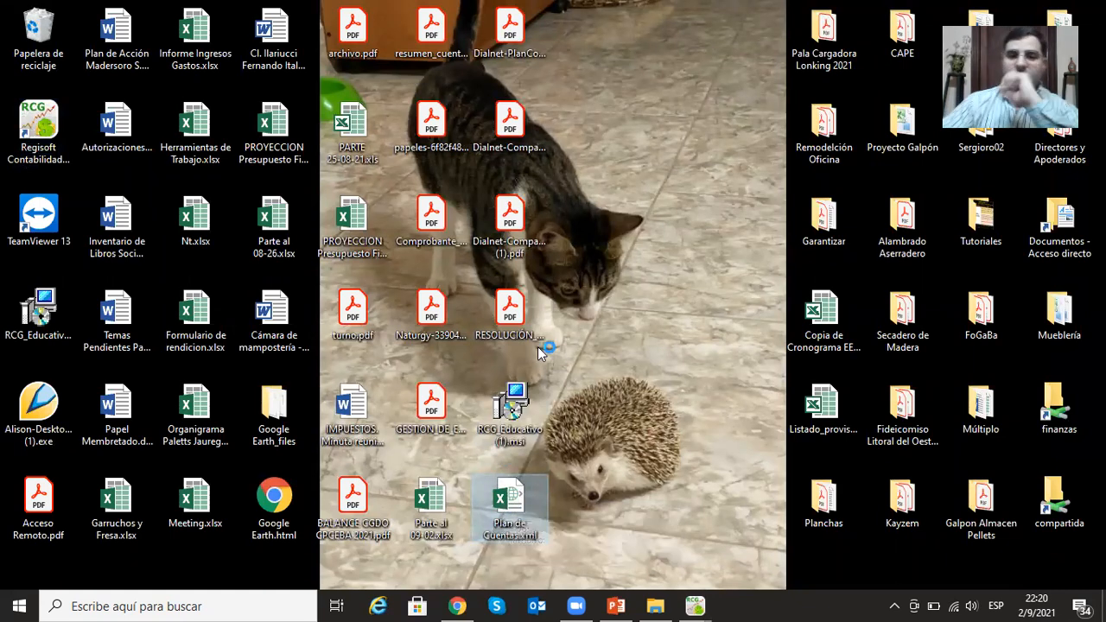
click(615, 604)
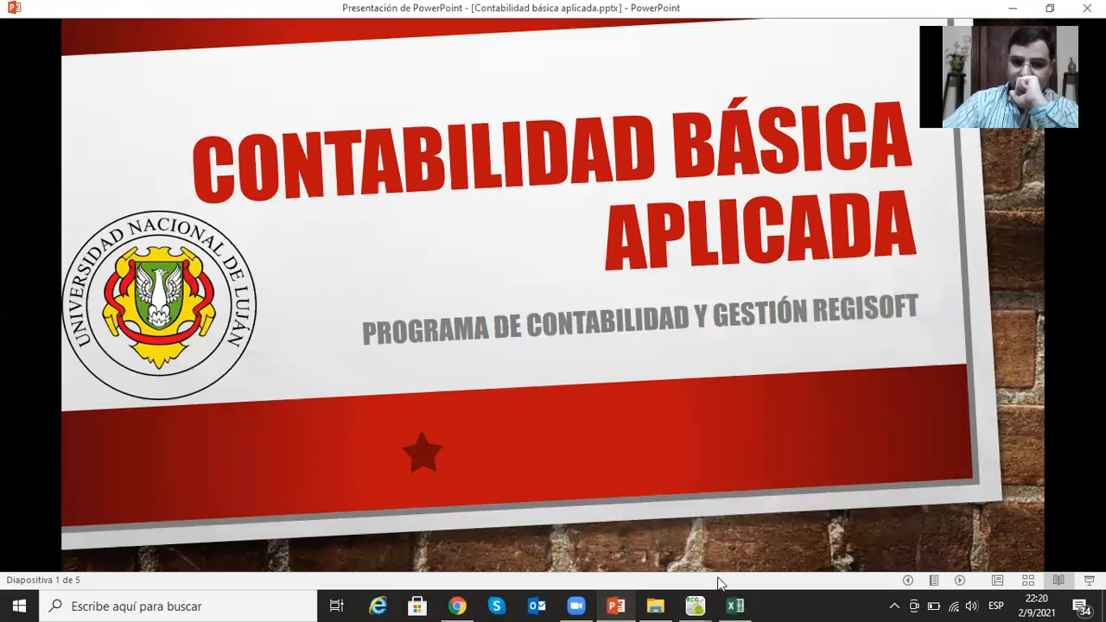
click(734, 604)
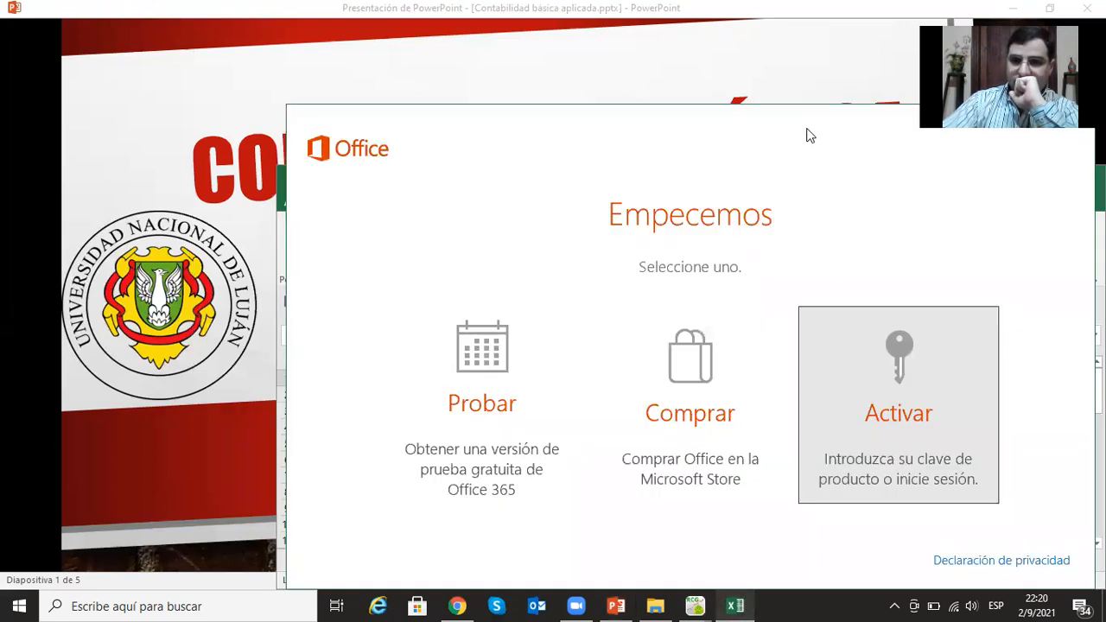
drag(808, 135, 543, 116)
click(728, 101)
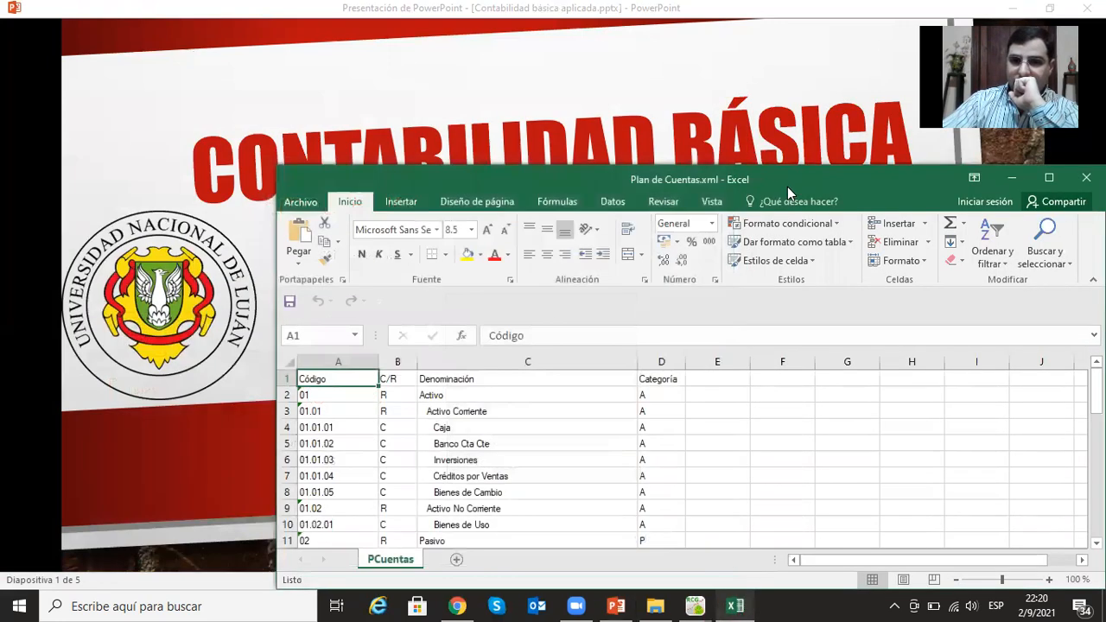
drag(787, 186, 572, 146)
click(834, 118)
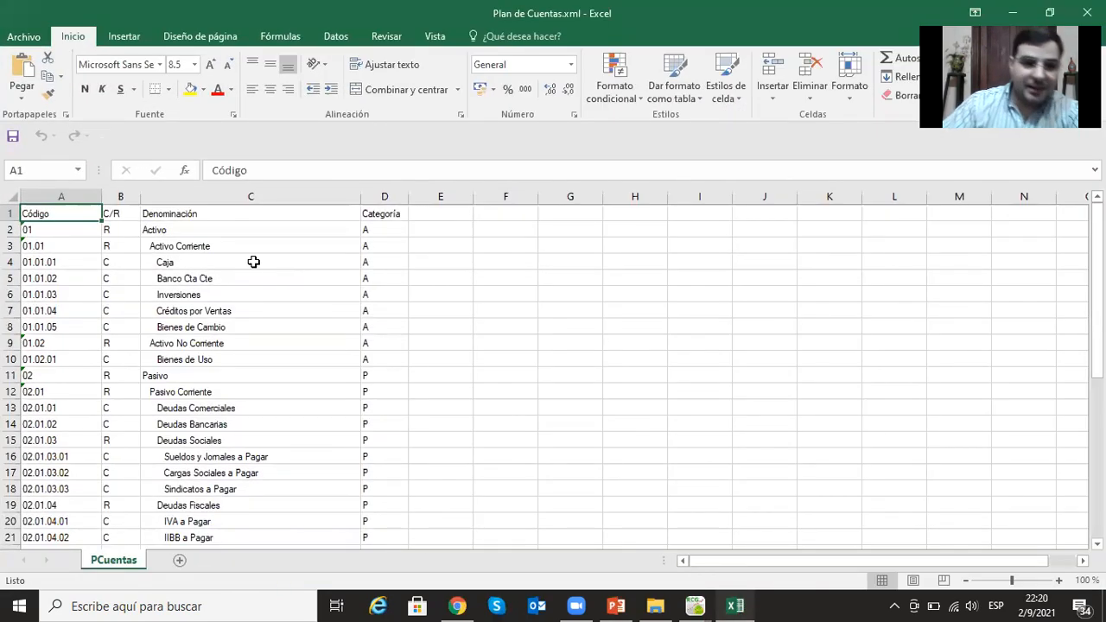
- Review the exported account codes, names and categories from Activo to Cuentas de Orden, and close the workbook
scroll(358, 343, down, 13)
scroll(381, 360, up, 6)
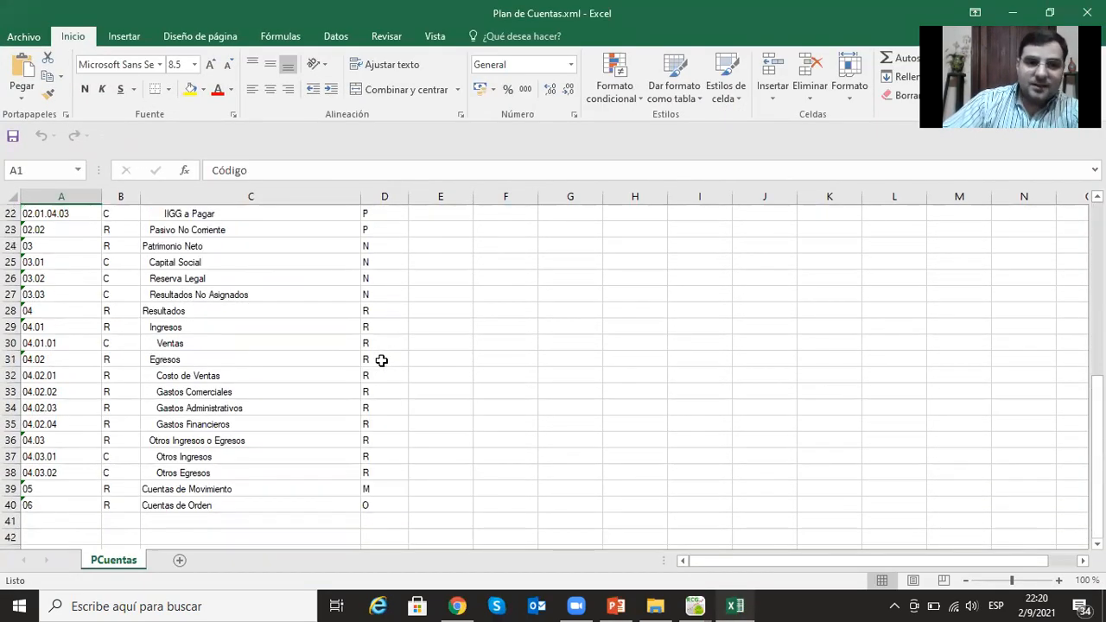
scroll(381, 360, up, 7)
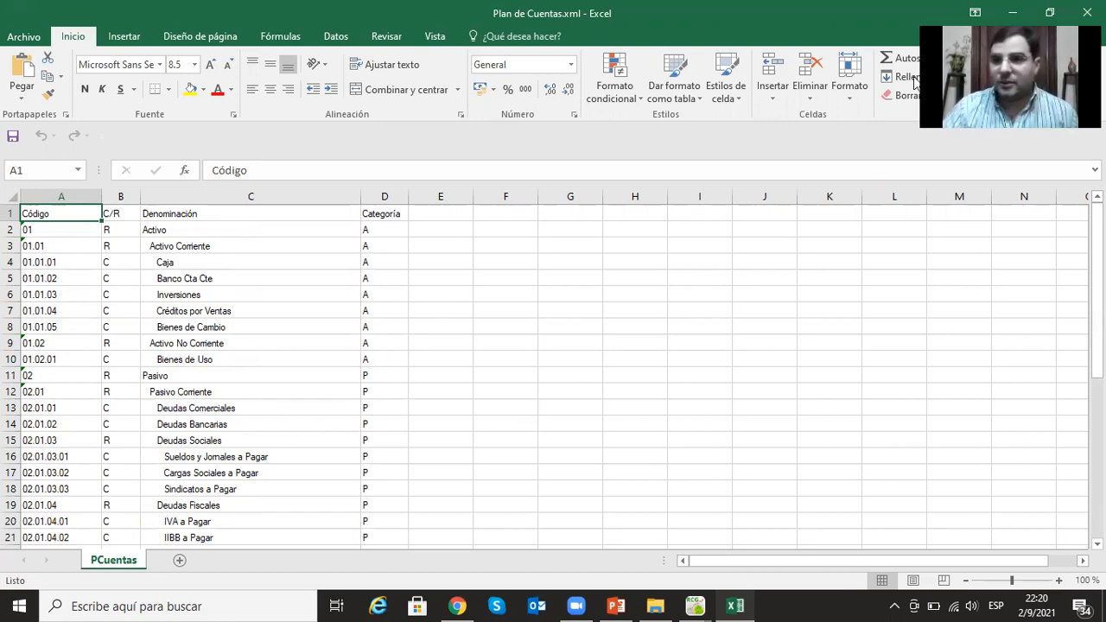
click(1083, 13)
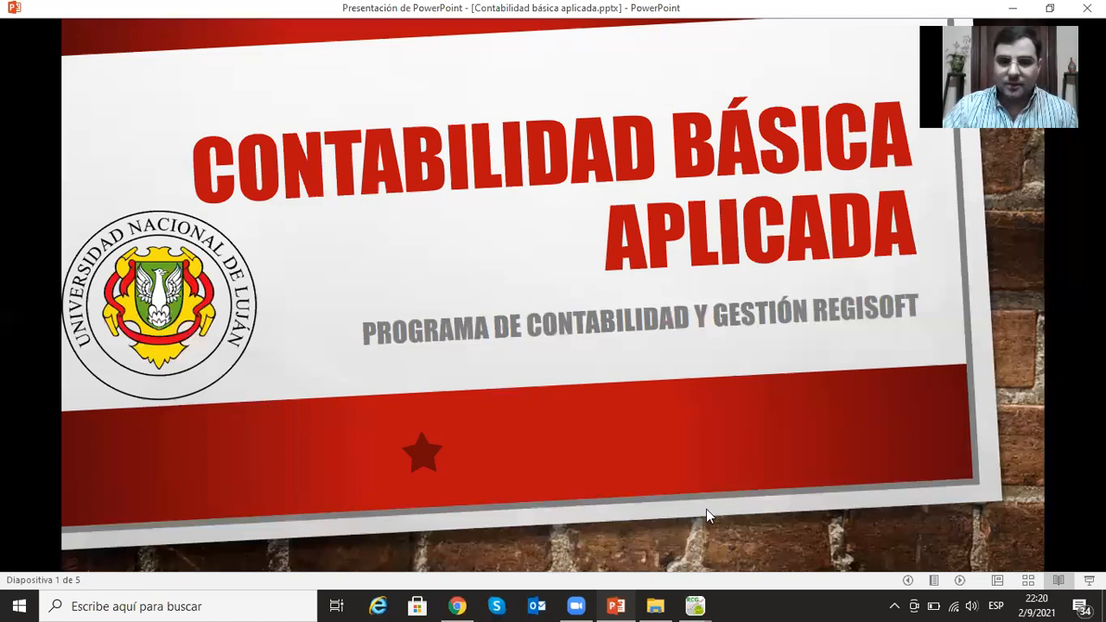
- Switch back to Regisoft Contabilidad y Gestión, then close and reopen the Plan de Cuentas of UNLu Ejemplo S.A
click(746, 566)
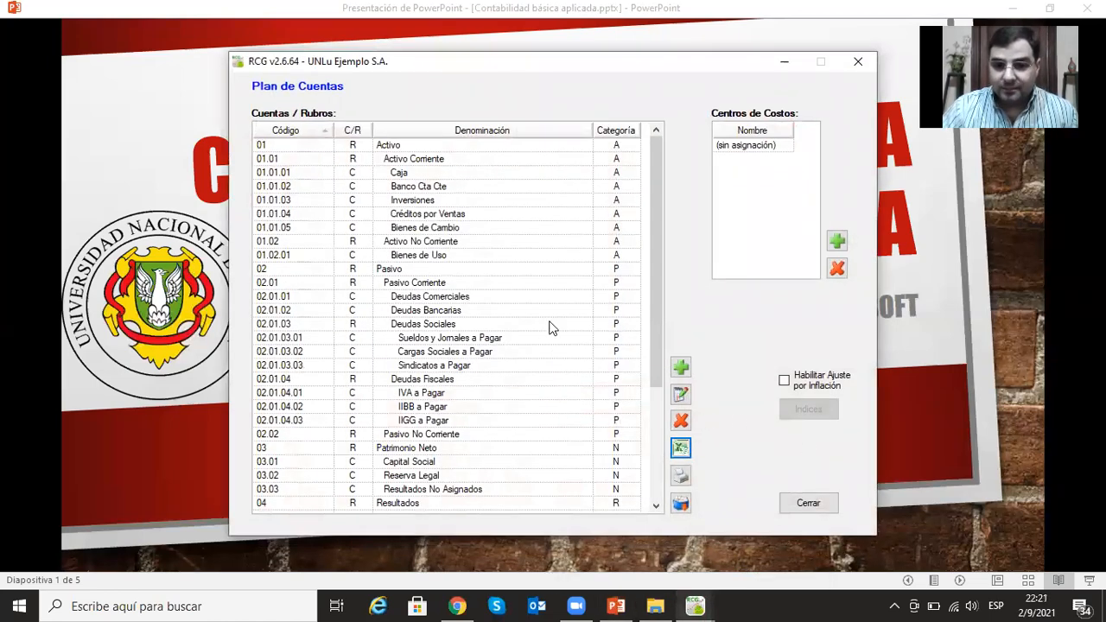
click(826, 506)
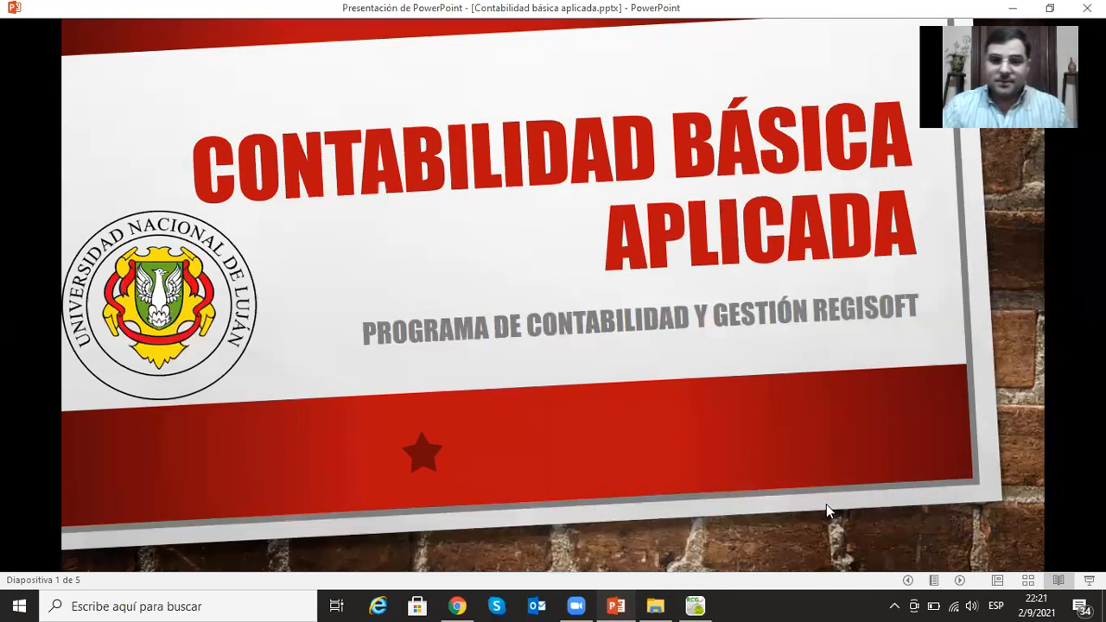
click(695, 604)
click(308, 242)
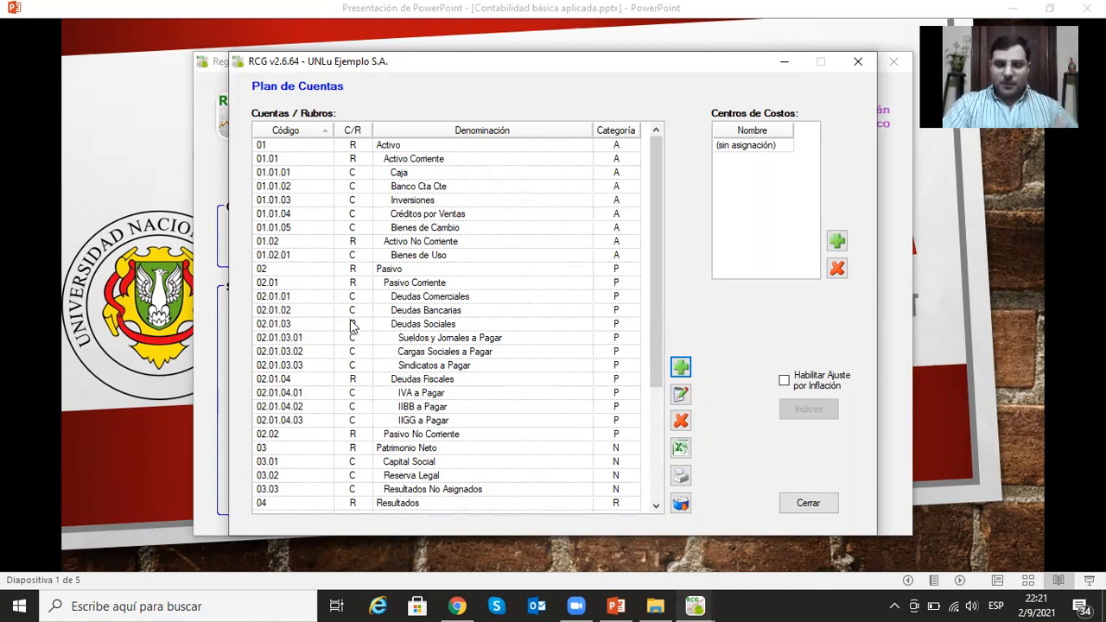
- Close the Plan de Cuentas and the main menu of UNLu Ejemplo S.A., and exit Regisoft Contabilidad y Gestión
click(808, 503)
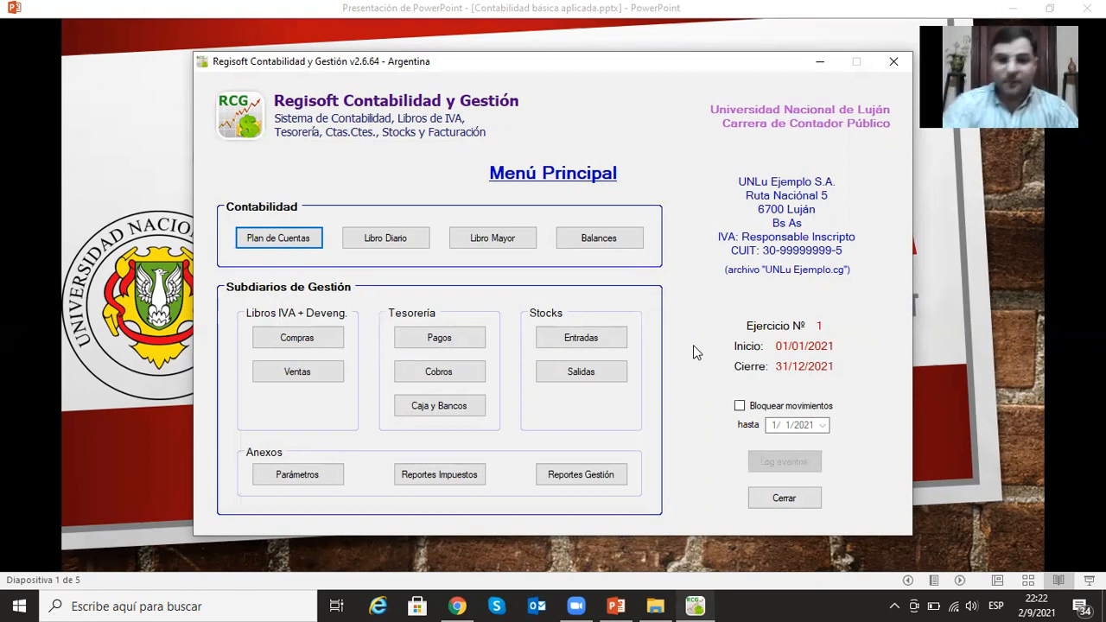
click(798, 501)
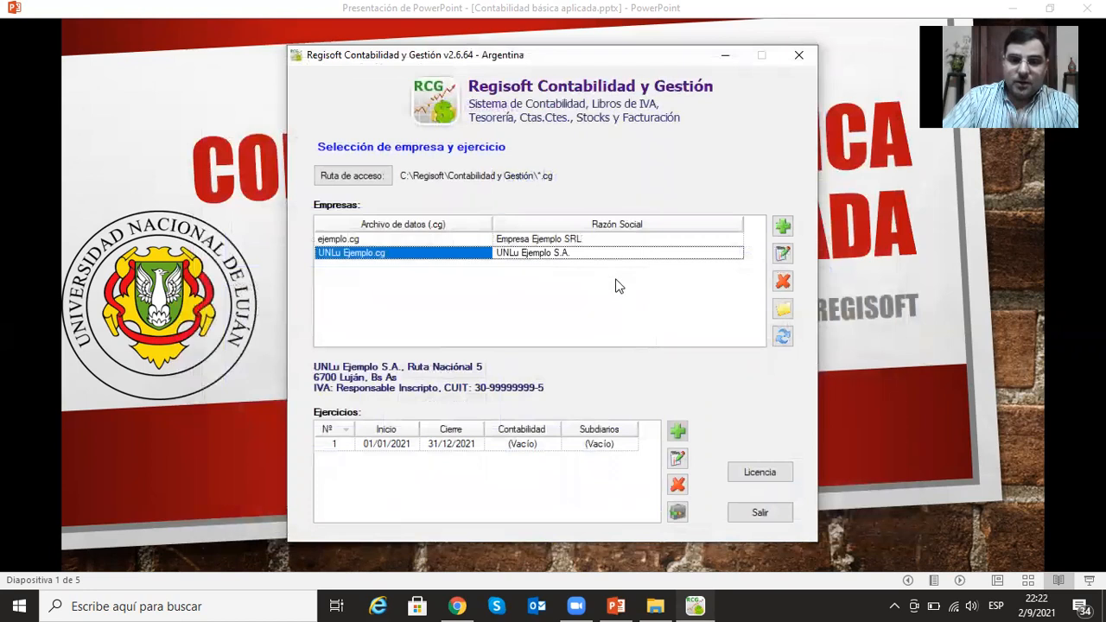
click(780, 515)
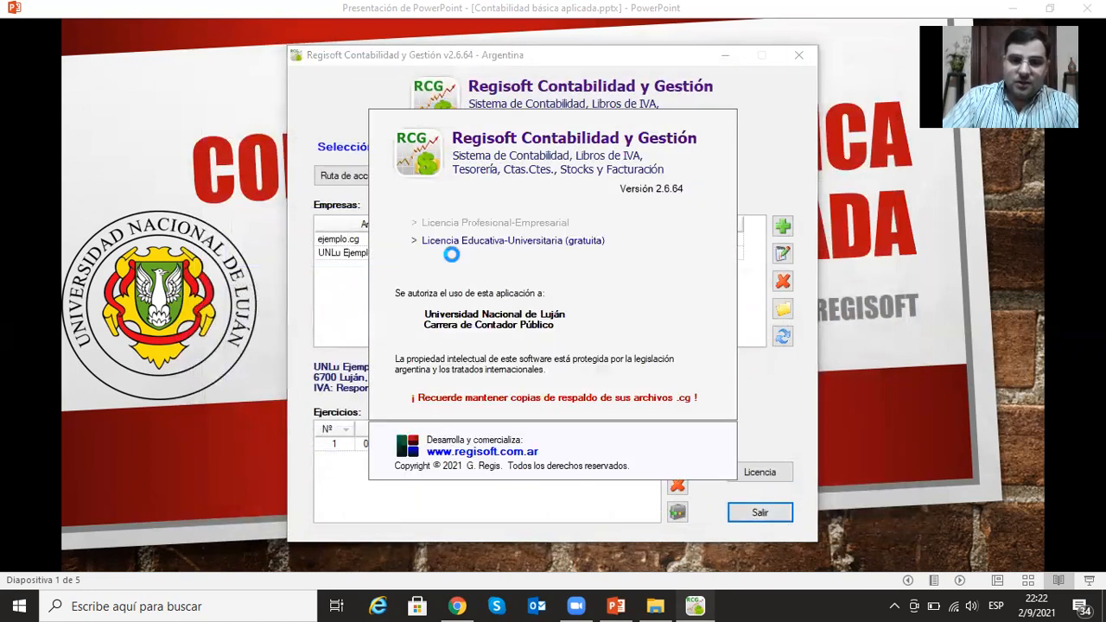